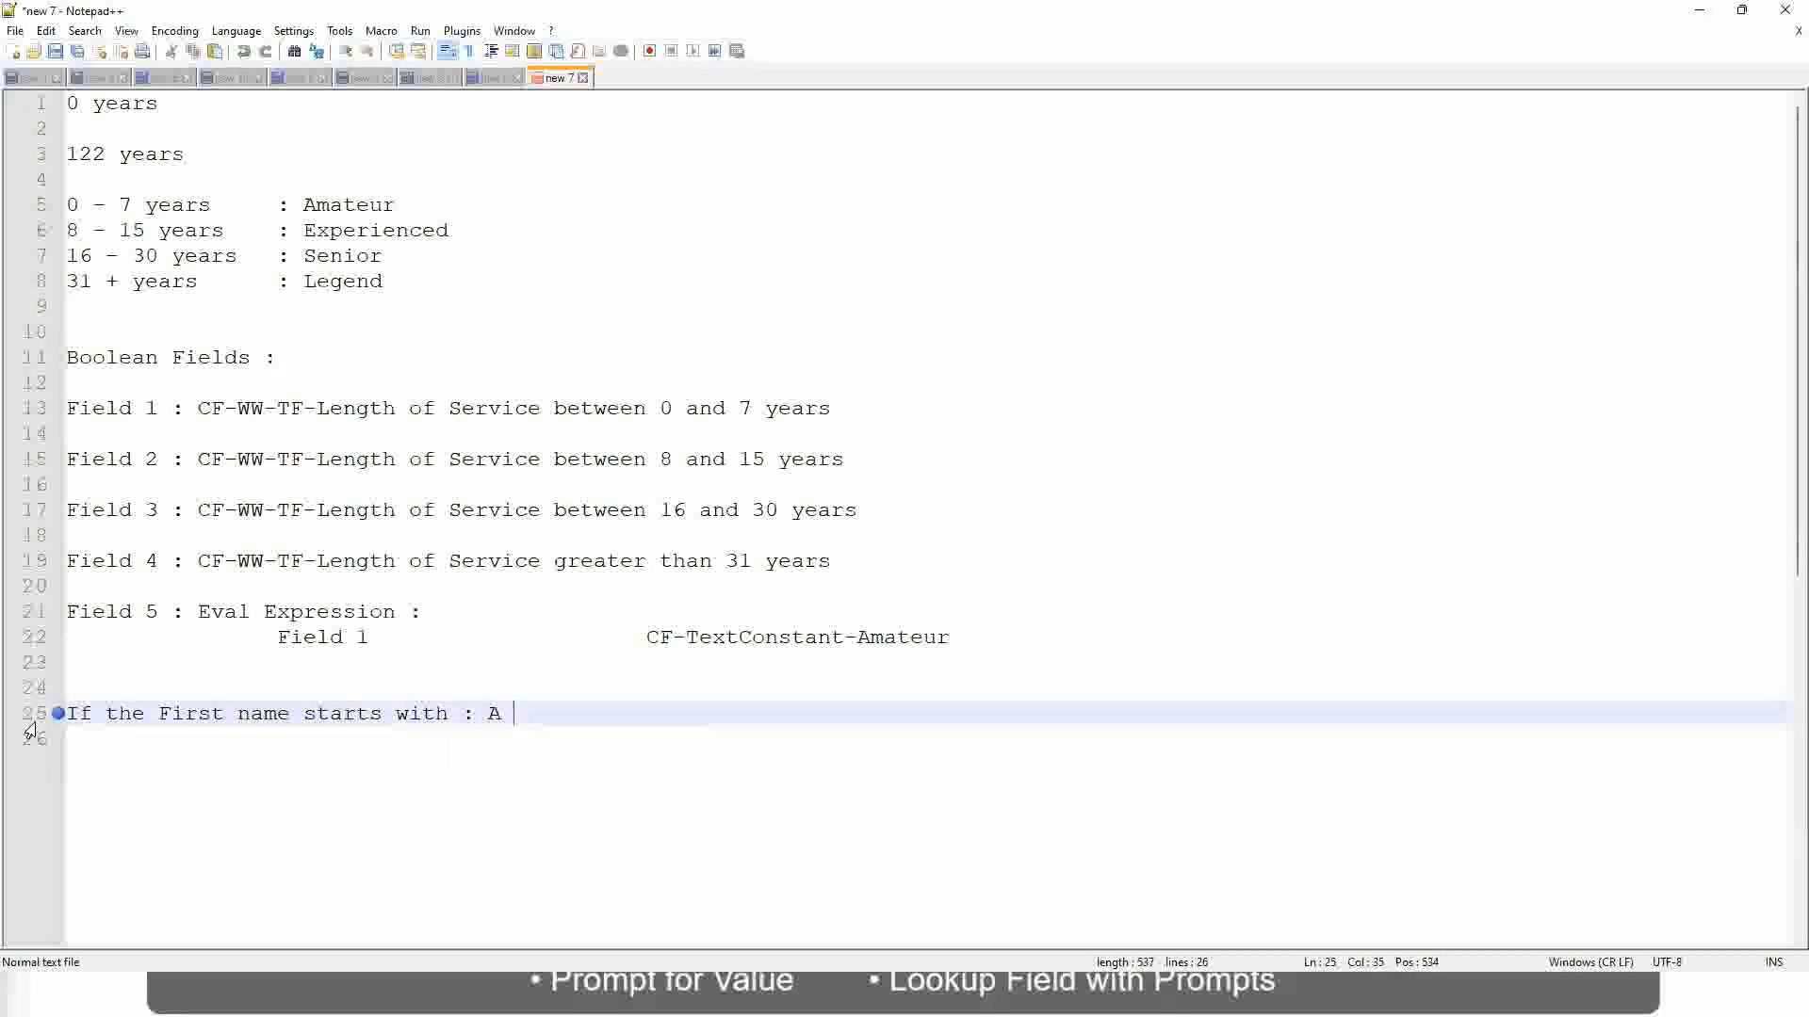
- Complete the first-name condition on line 25 with the range "A - G :" and the result A Listers, spaced apart in its own column
{"action": "type", "text": "- G :"}
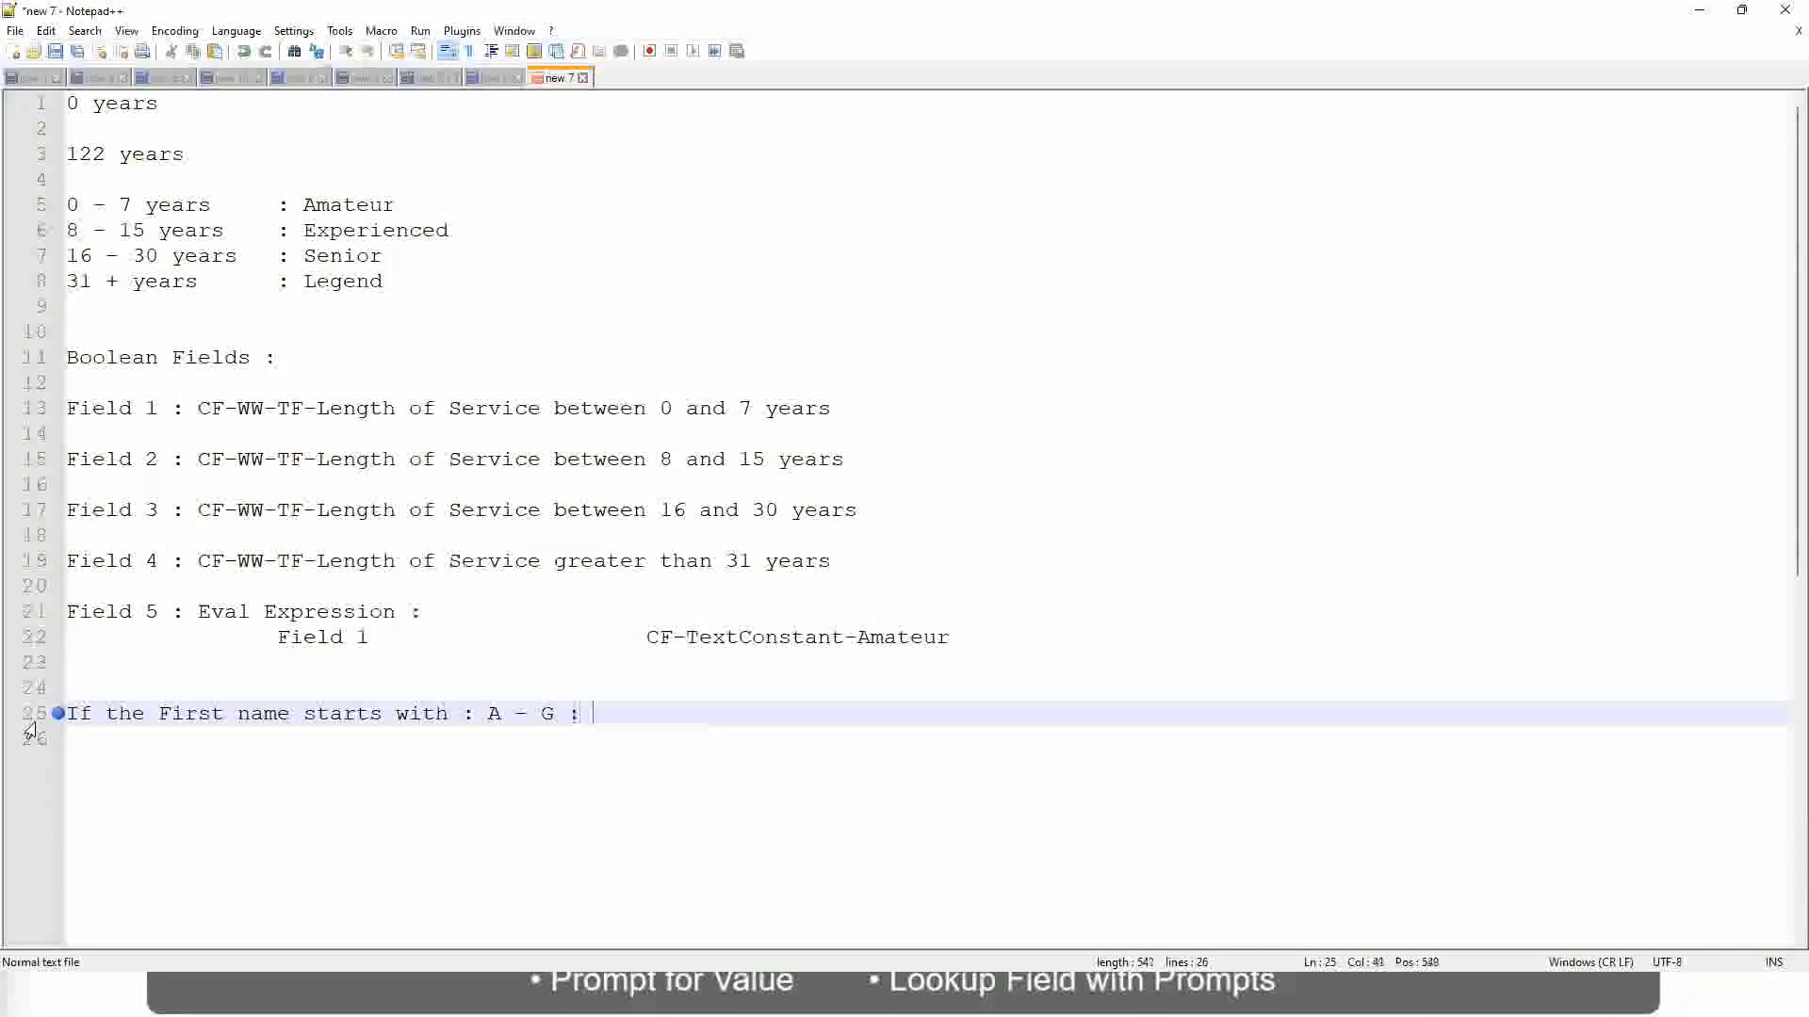
{"action": "key", "text": "Tab"}
{"action": "key", "text": "Tab"}
{"action": "type", "text": "A lI"}
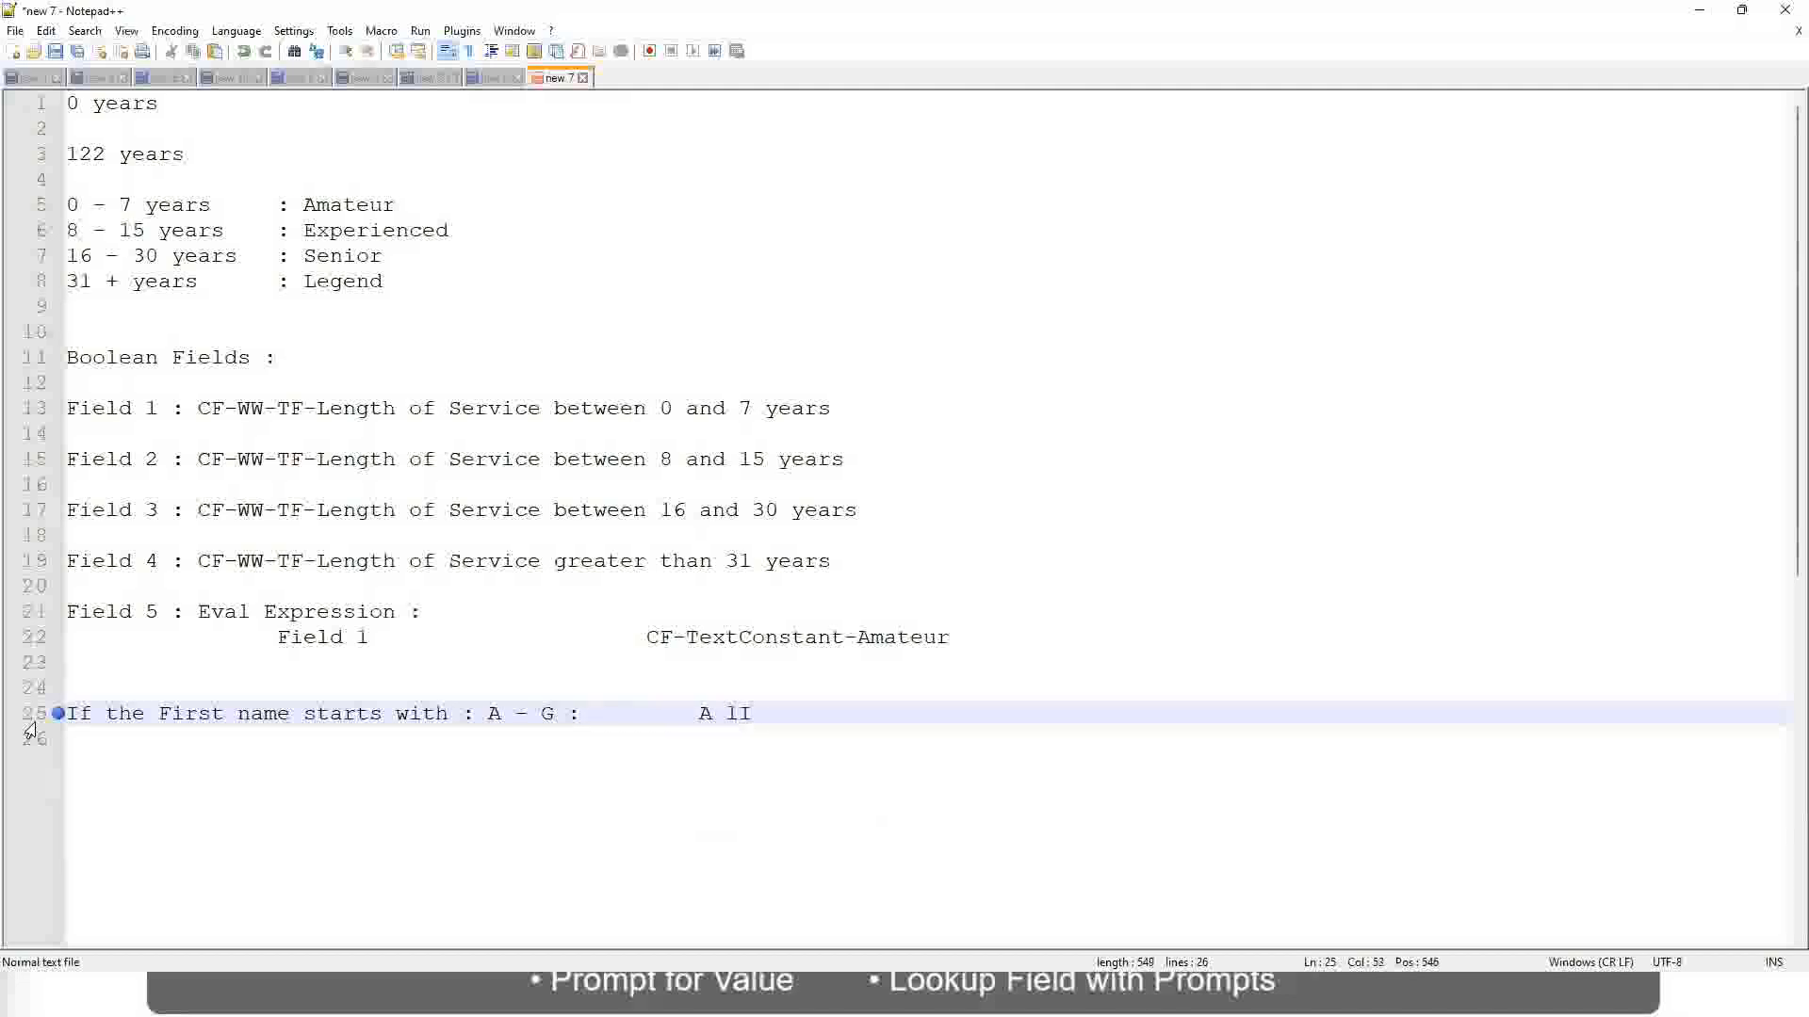
{"action": "key", "text": "BackSpace"}
{"action": "key", "text": "BackSpace"}
{"action": "type", "text": "Listers"}
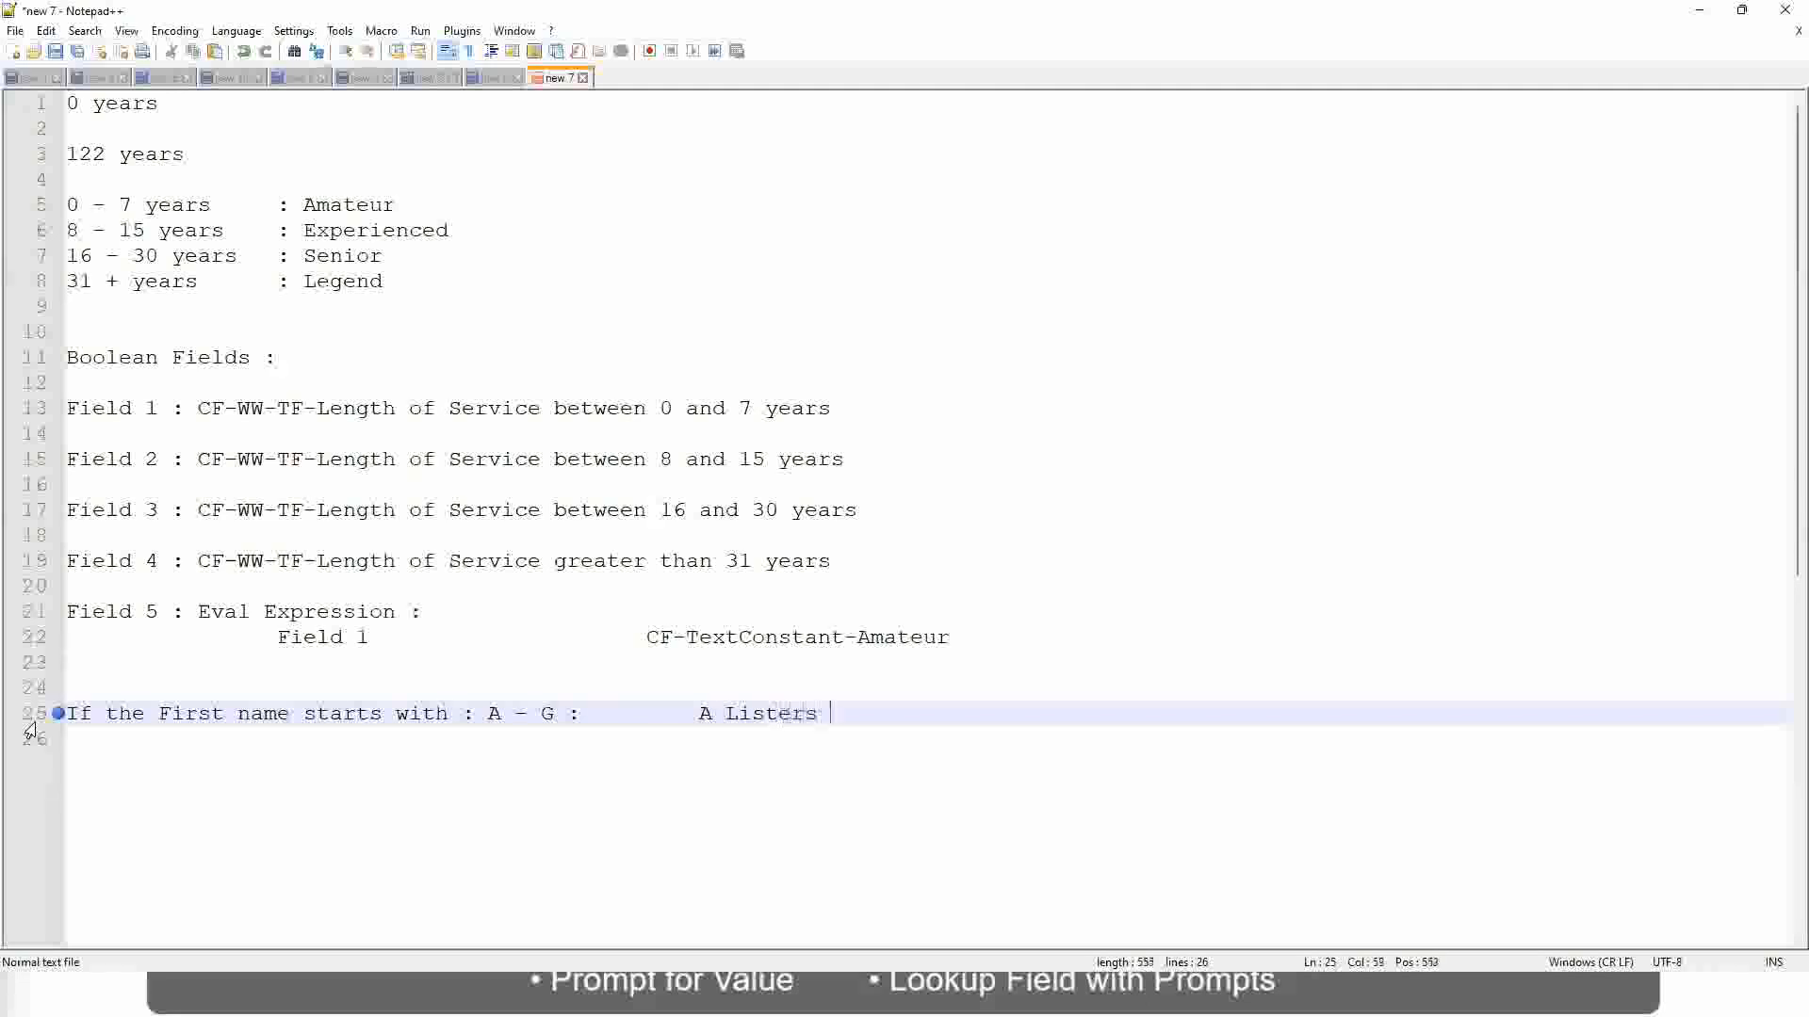
{"action": "key", "text": "BackSpace"}
- Enclose the A Listers result in double quotation marks
{"action": "key", "text": "Left"}
{"action": "key", "text": "Left"}
{"action": "key", "text": "Left"}
{"action": "key", "text": "Left"}
{"action": "key", "text": "Left"}
{"action": "key", "text": "Left"}
{"action": "key", "text": "Left"}
{"action": "key", "text": "Left"}
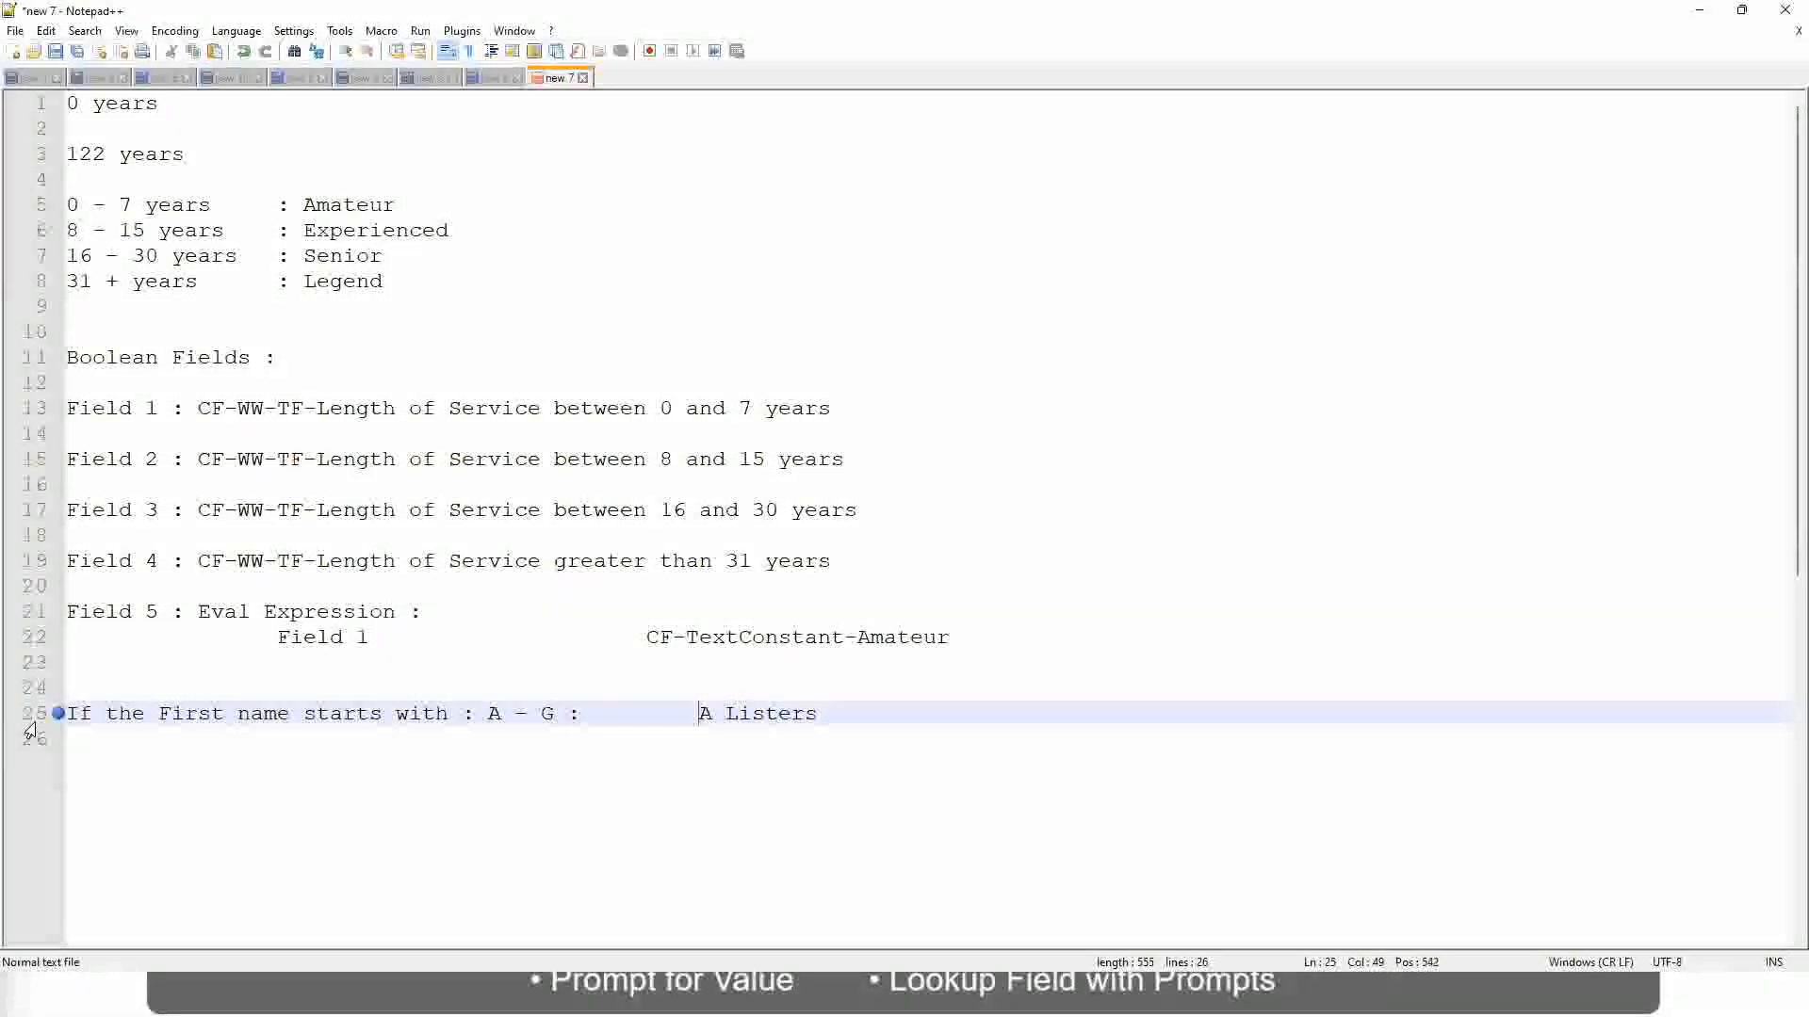
{"action": "type", "text": "\"\""}
{"action": "key", "text": "Right"}
{"action": "key", "text": "Right"}
{"action": "key", "text": "Right"}
{"action": "key", "text": "Right"}
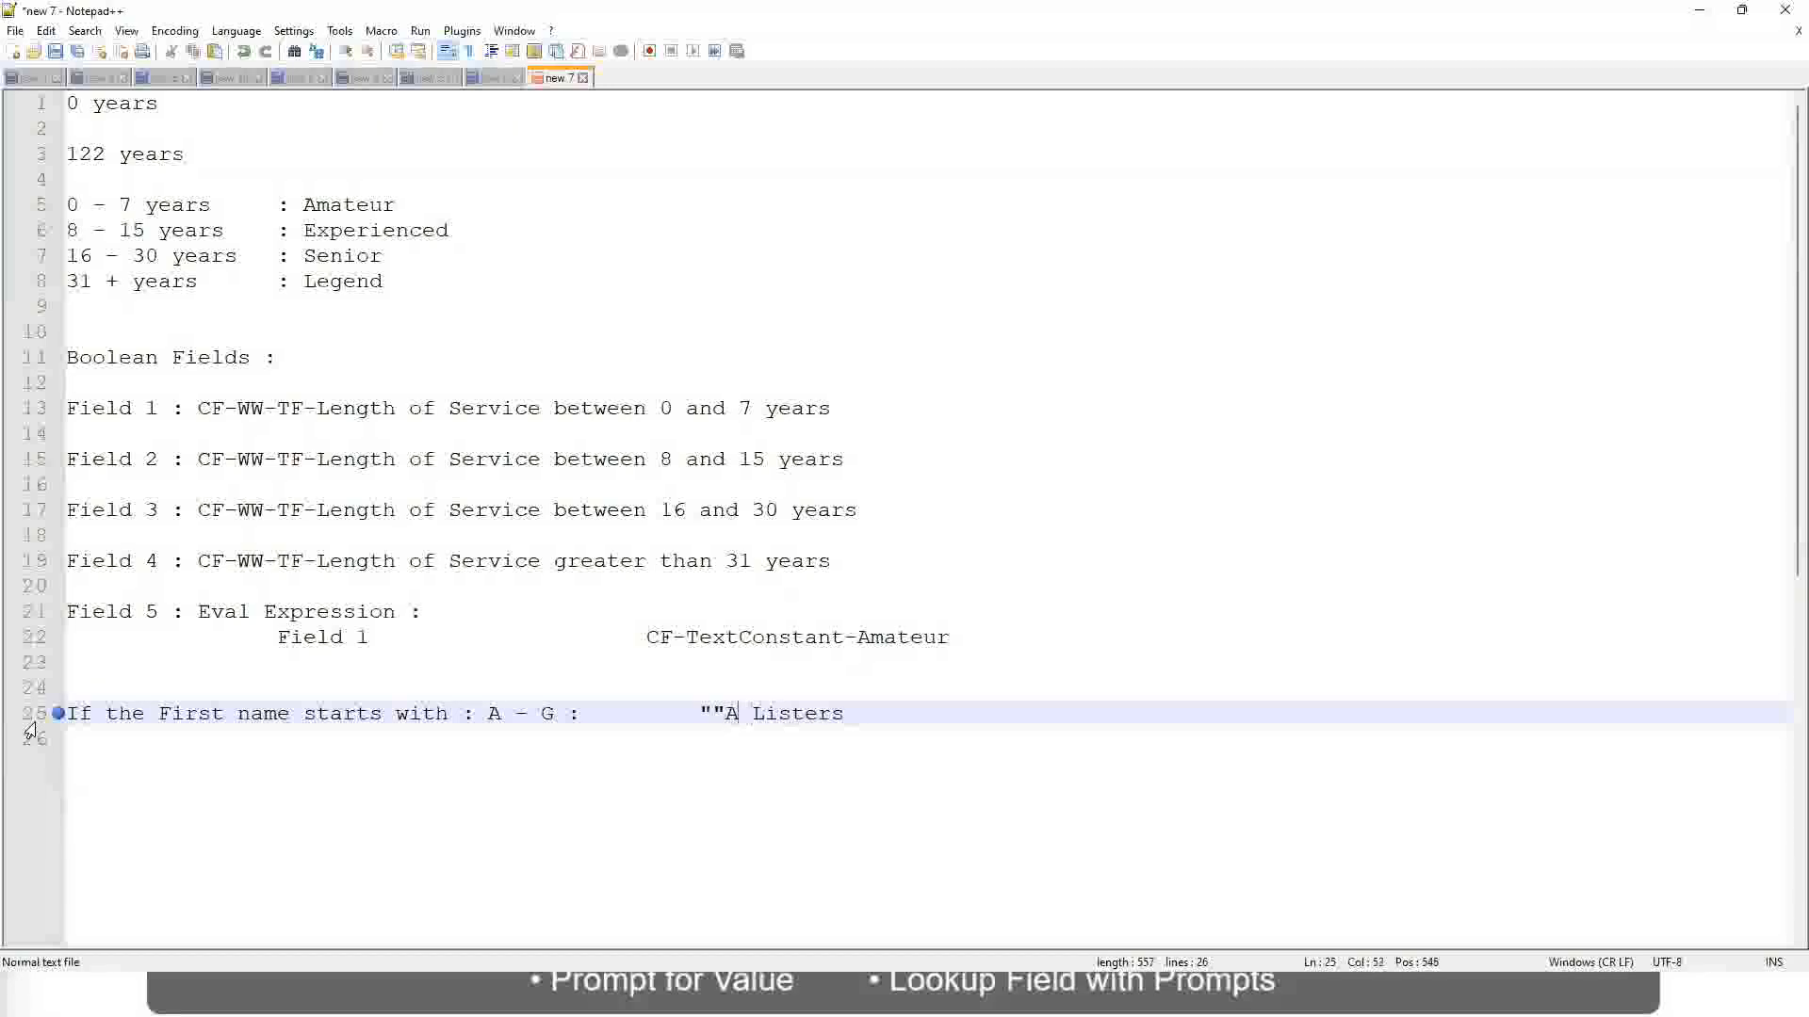
{"action": "key", "text": "Left"}
{"action": "key", "text": "BackSpace"}
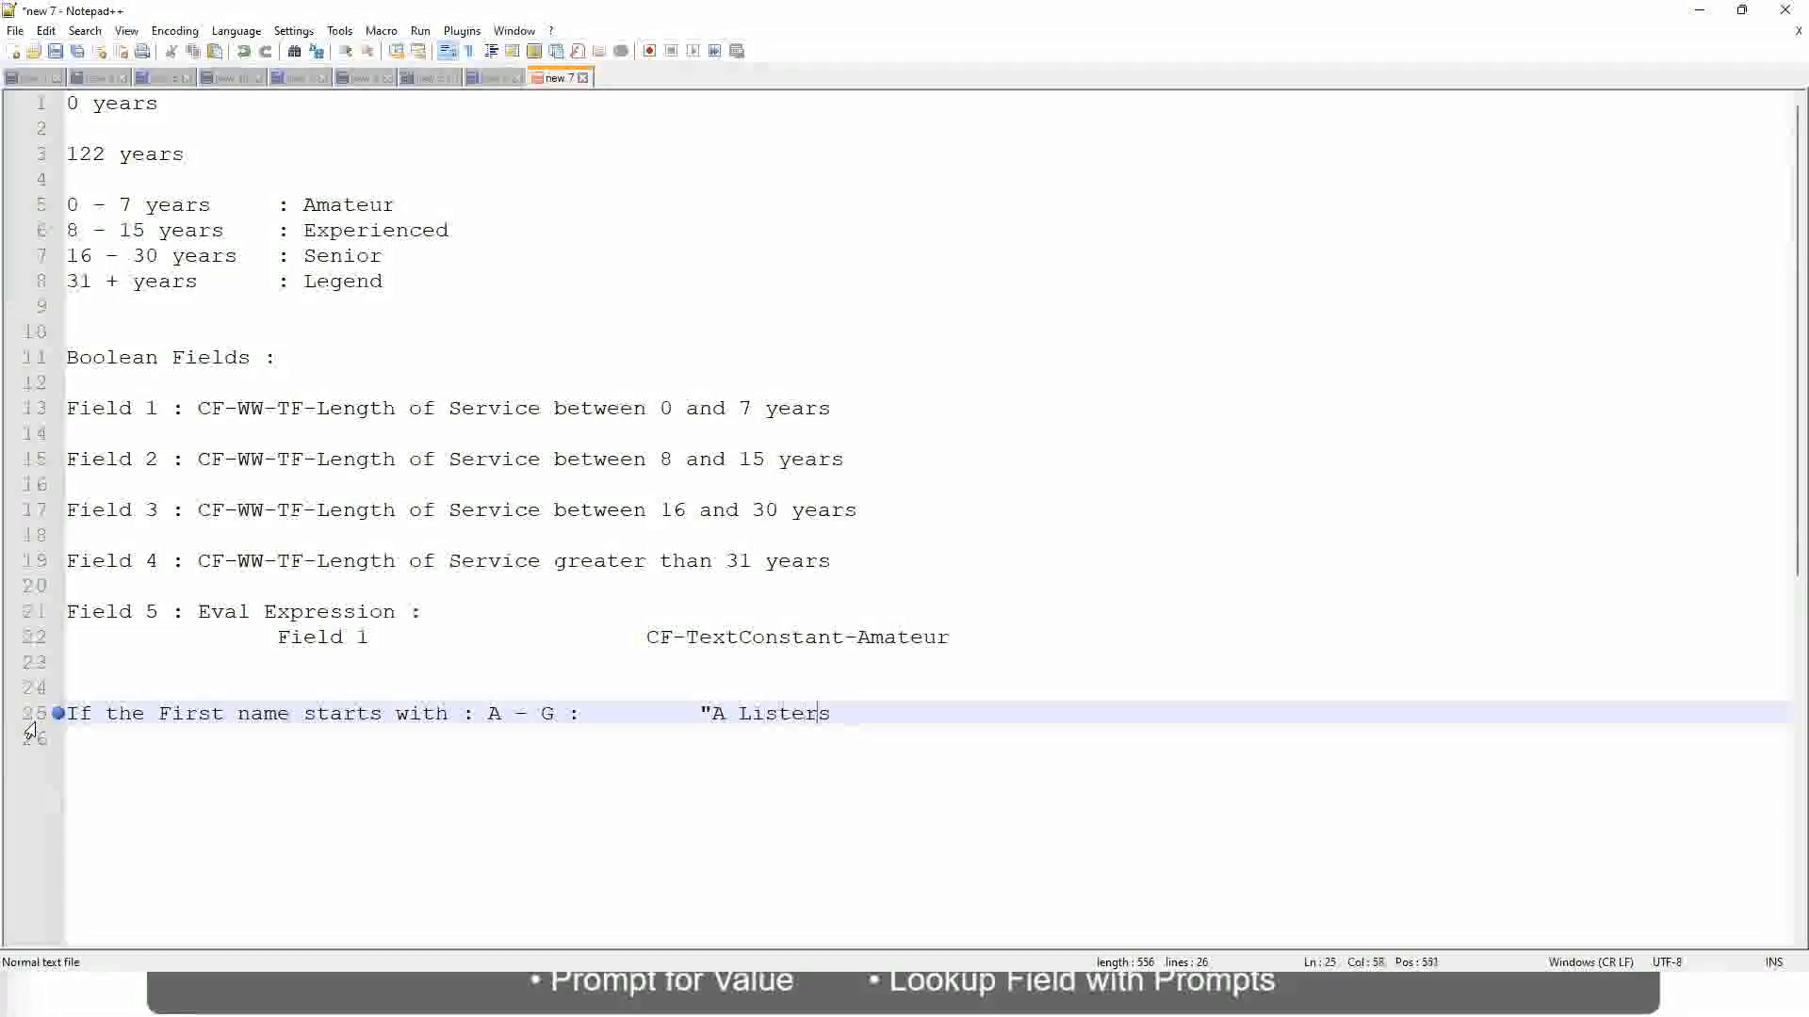
{"action": "key", "text": "End"}
{"action": "key", "text": "Return"}
{"action": "type", "text": "\""}
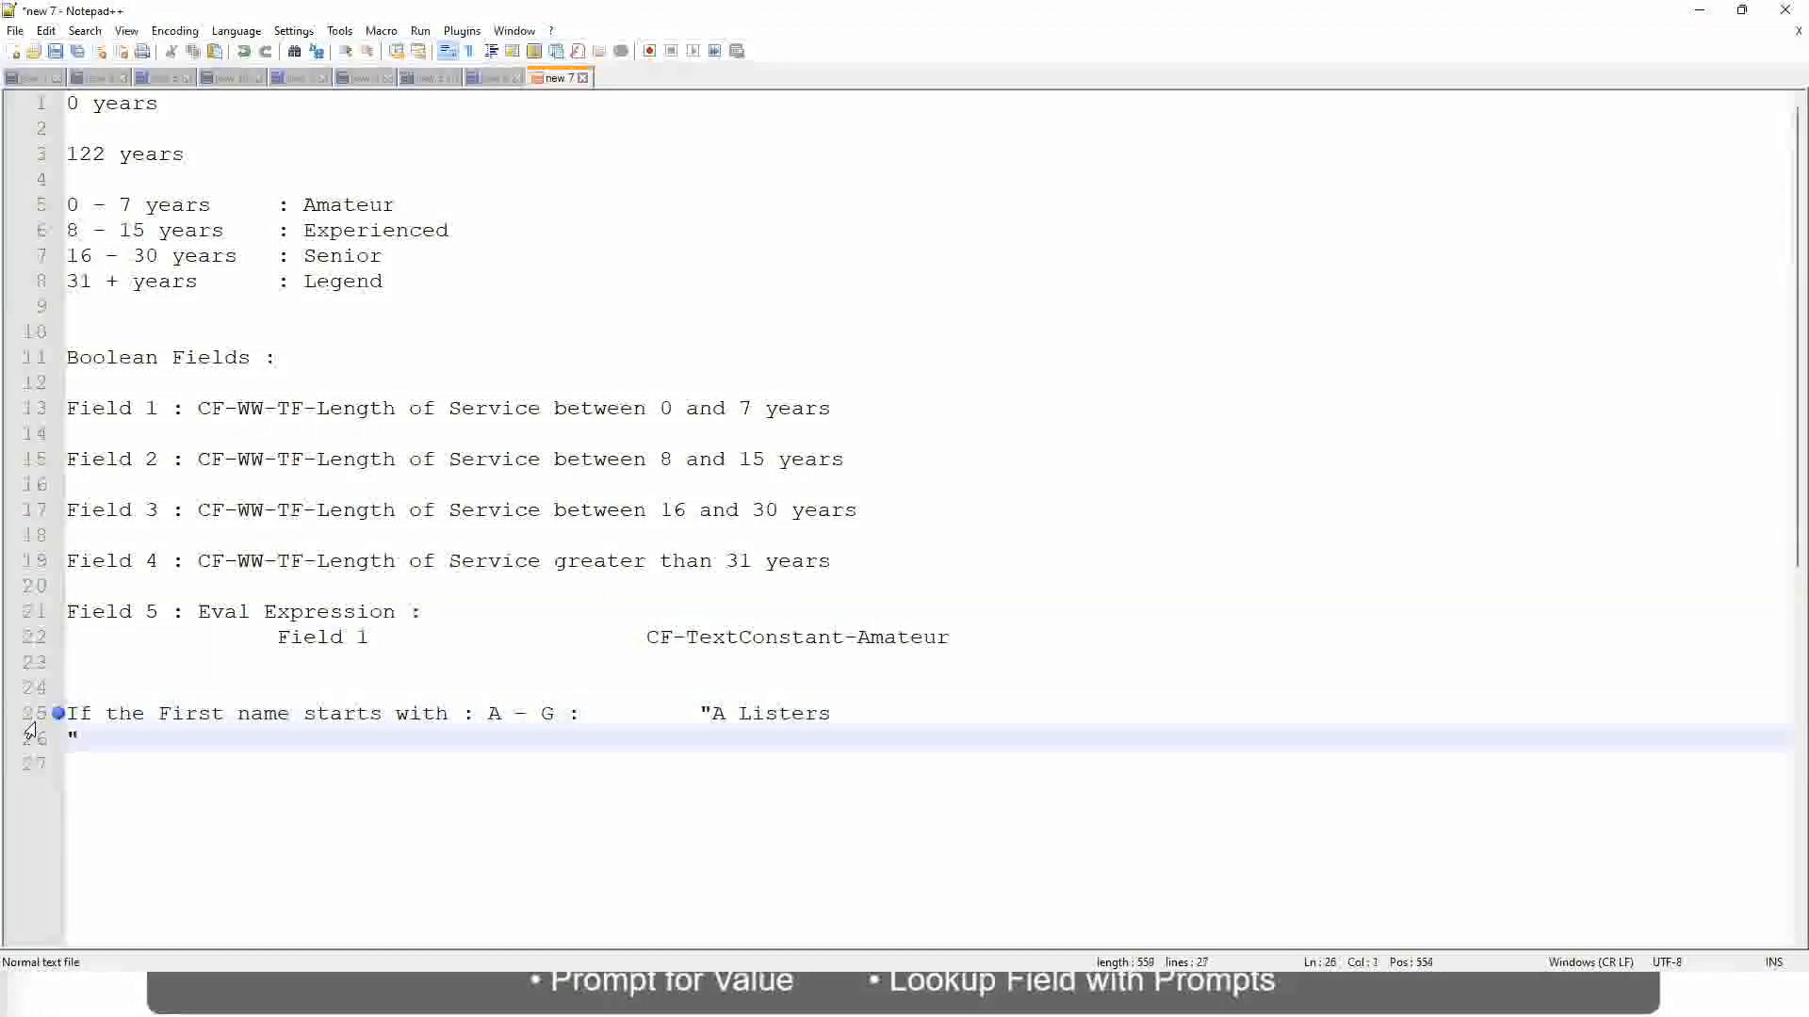
{"action": "key", "text": "BackSpace"}
{"action": "key", "text": "BackSpace"}
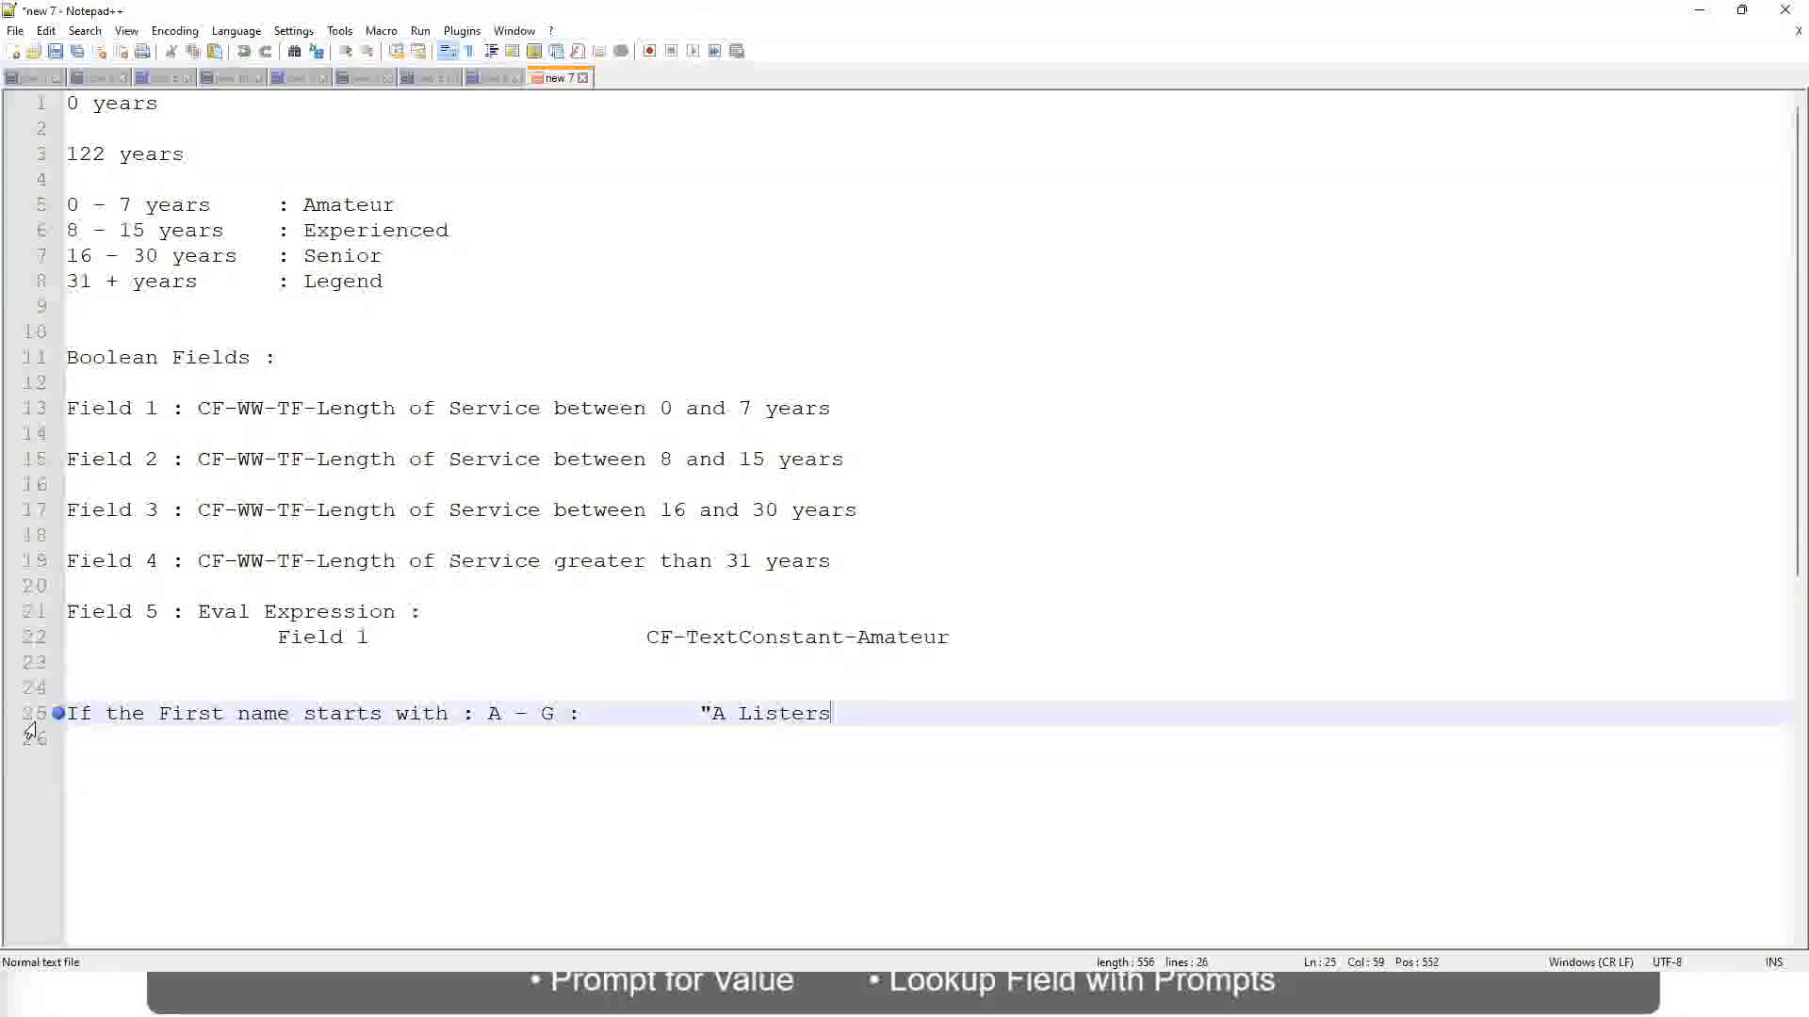
{"action": "type", "text": "\""}
{"action": "key", "text": "Delete"}
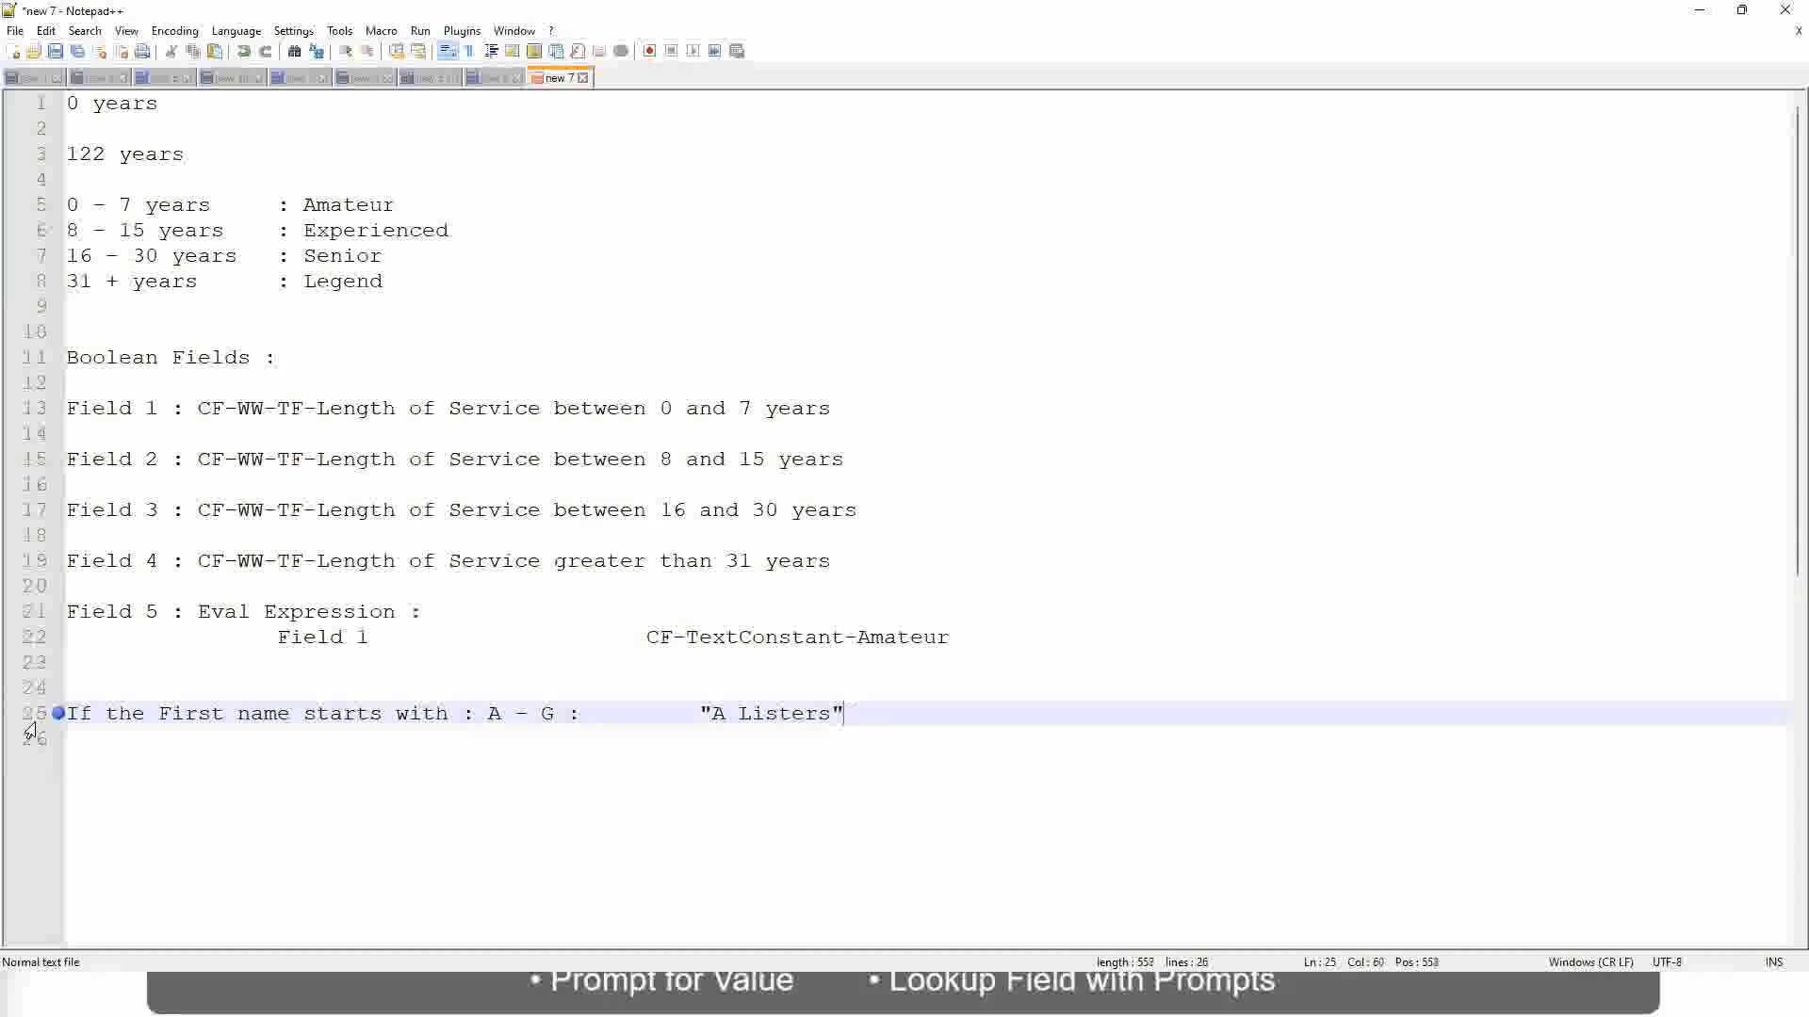
- Add a second rule line for the range H - P with the result "His Majesty", aligned under the first rule's colon and result
{"action": "key", "text": "Return"}
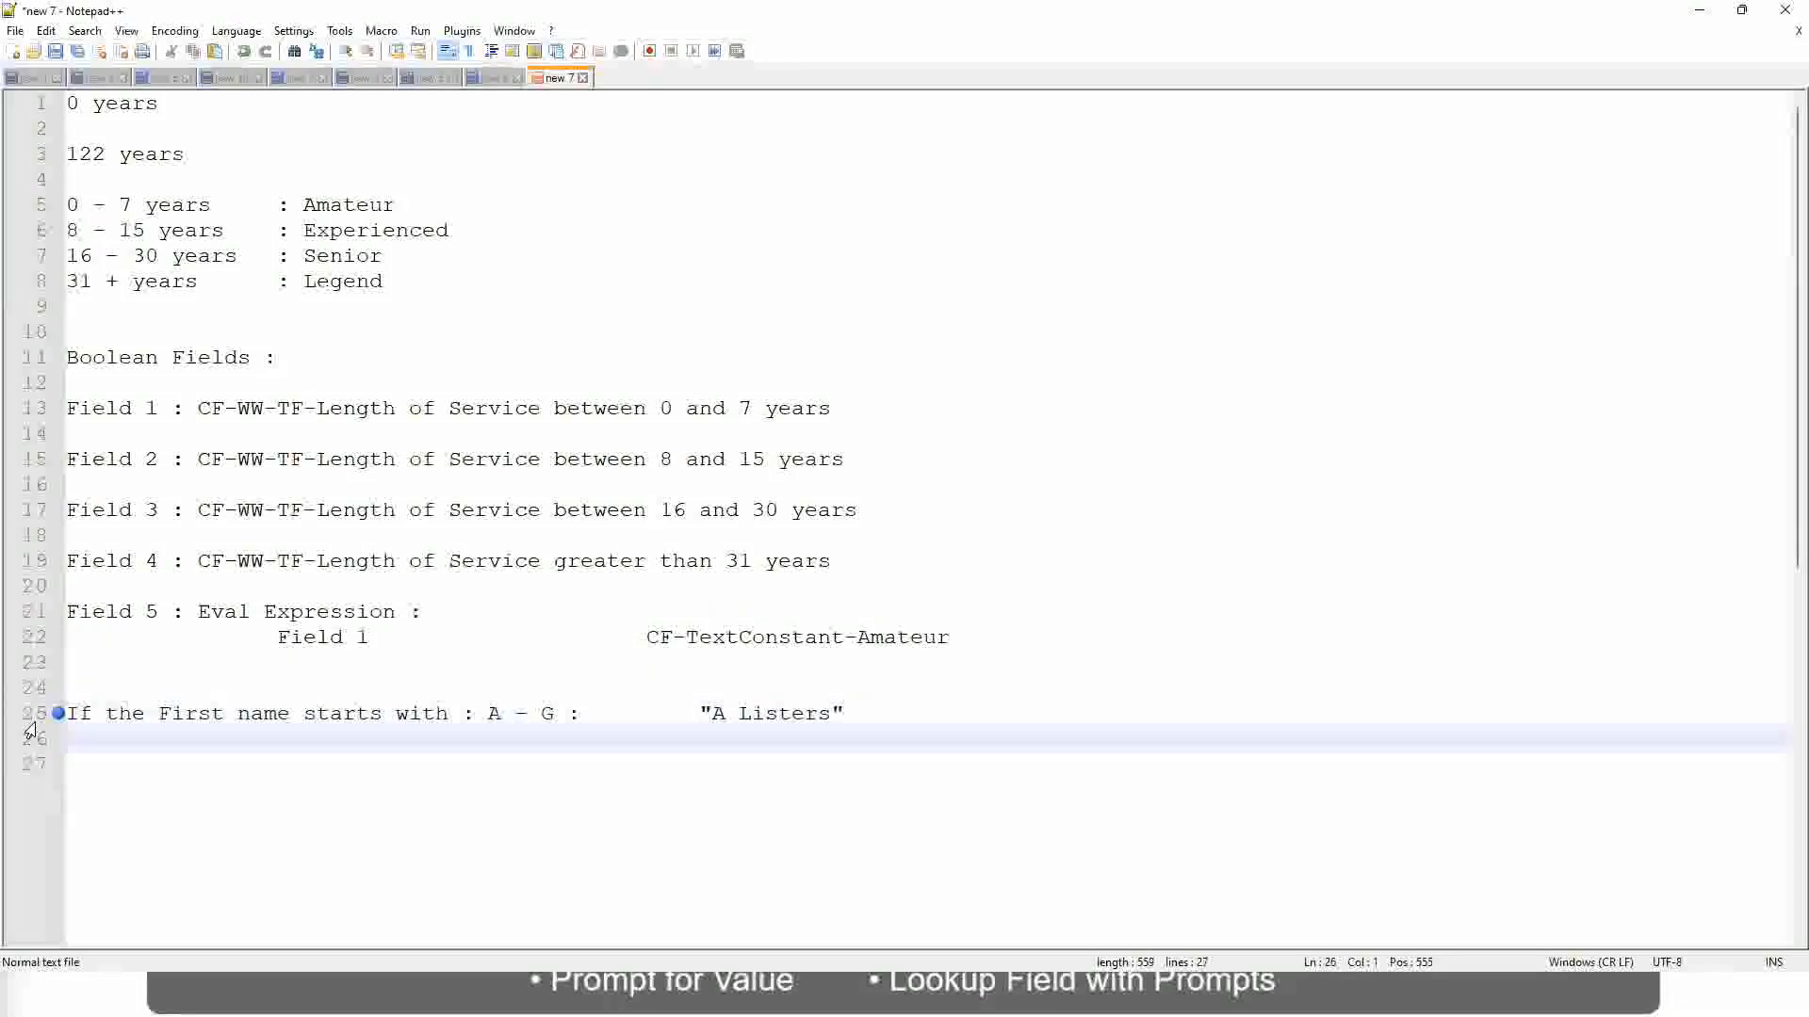
{"action": "type", "text": "B -"}
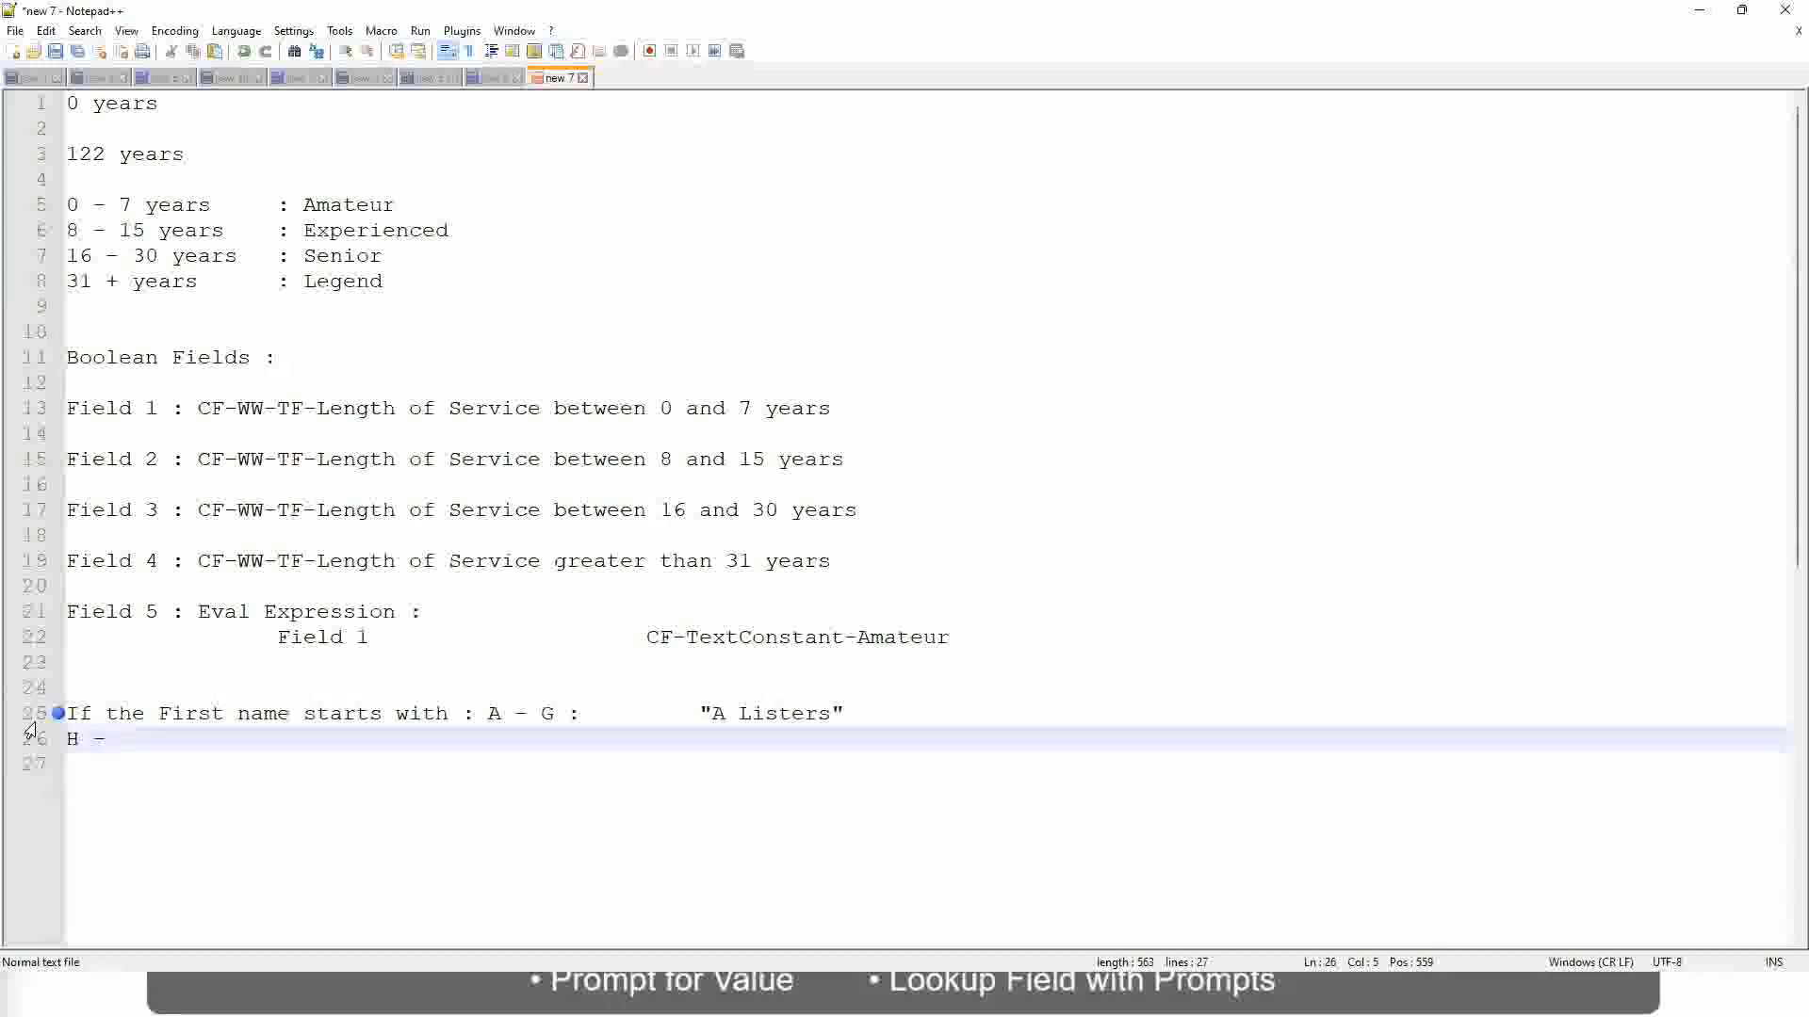
{"action": "type", "text": "P"}
{"action": "key", "text": "Tab"}
{"action": "key", "text": "Tab"}
{"action": "key", "text": "Tab"}
{"action": "key", "text": "Tab"}
{"action": "key", "text": "Tab"}
{"action": "key", "text": "Tab"}
{"action": "key", "text": "Tab"}
{"action": "key", "text": "Tab"}
{"action": "key", "text": "Tab"}
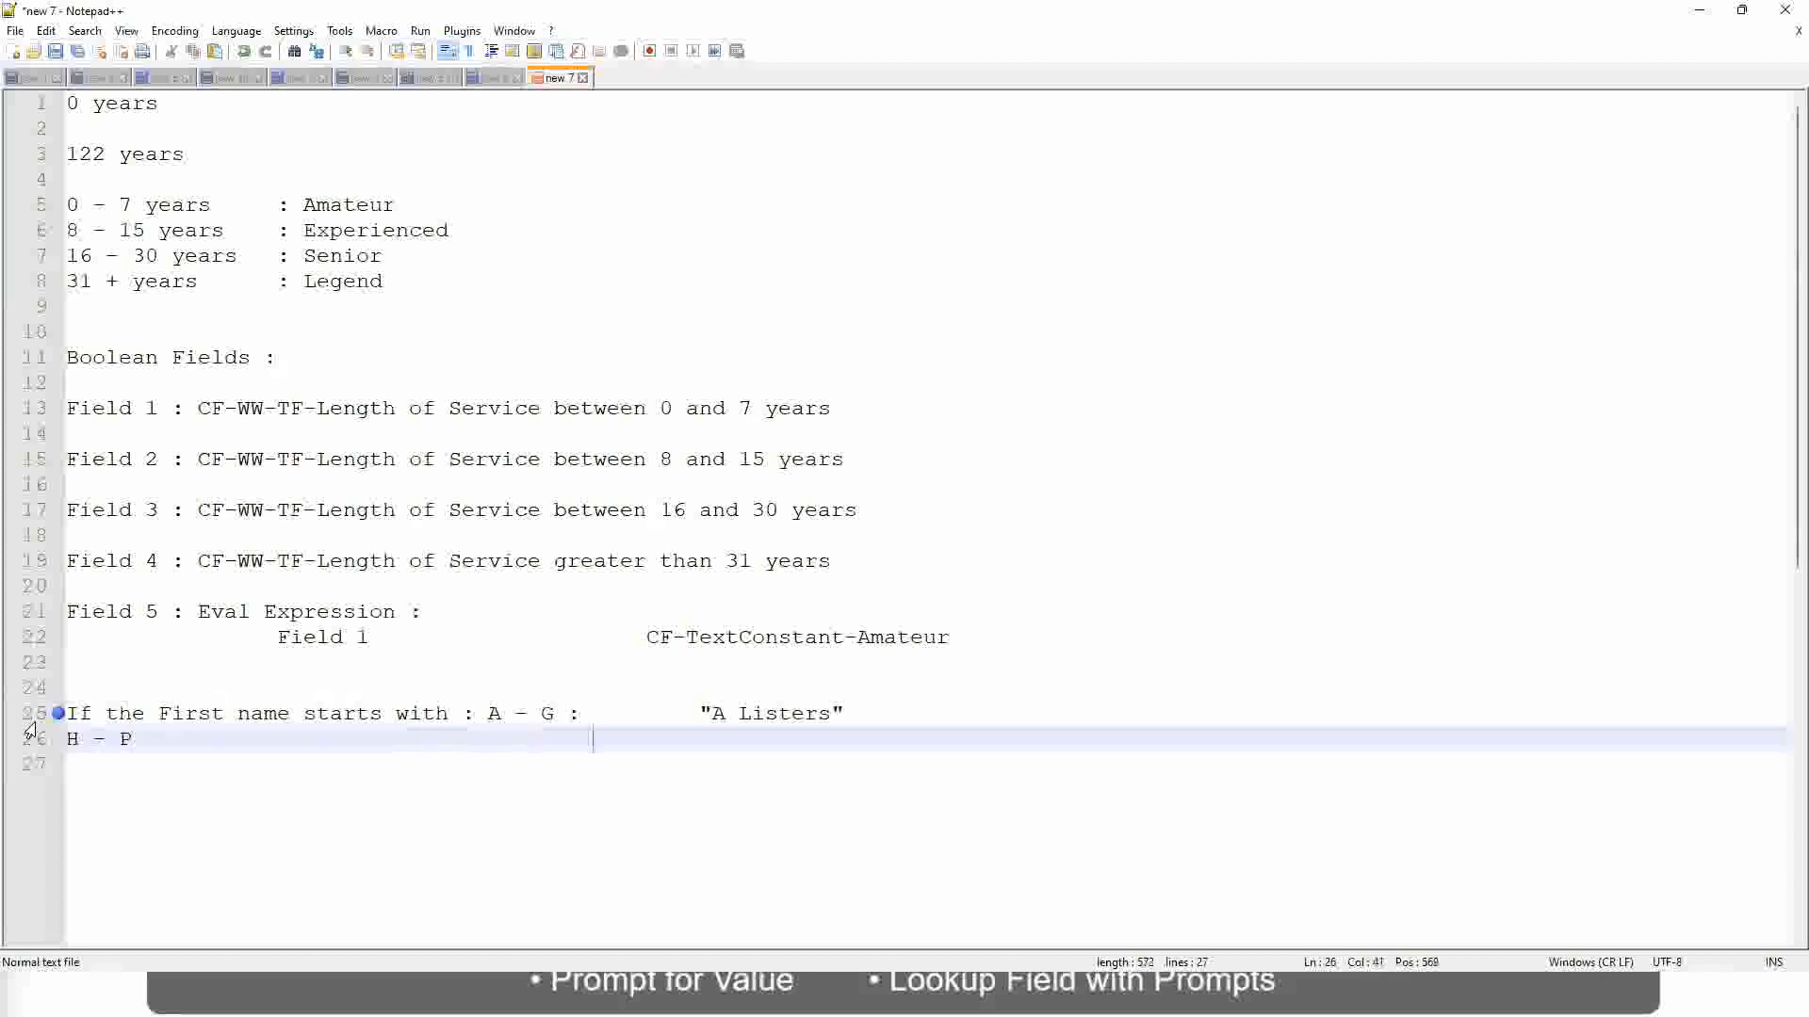
{"action": "key", "text": "Tab"}
{"action": "key", "text": "Tab"}
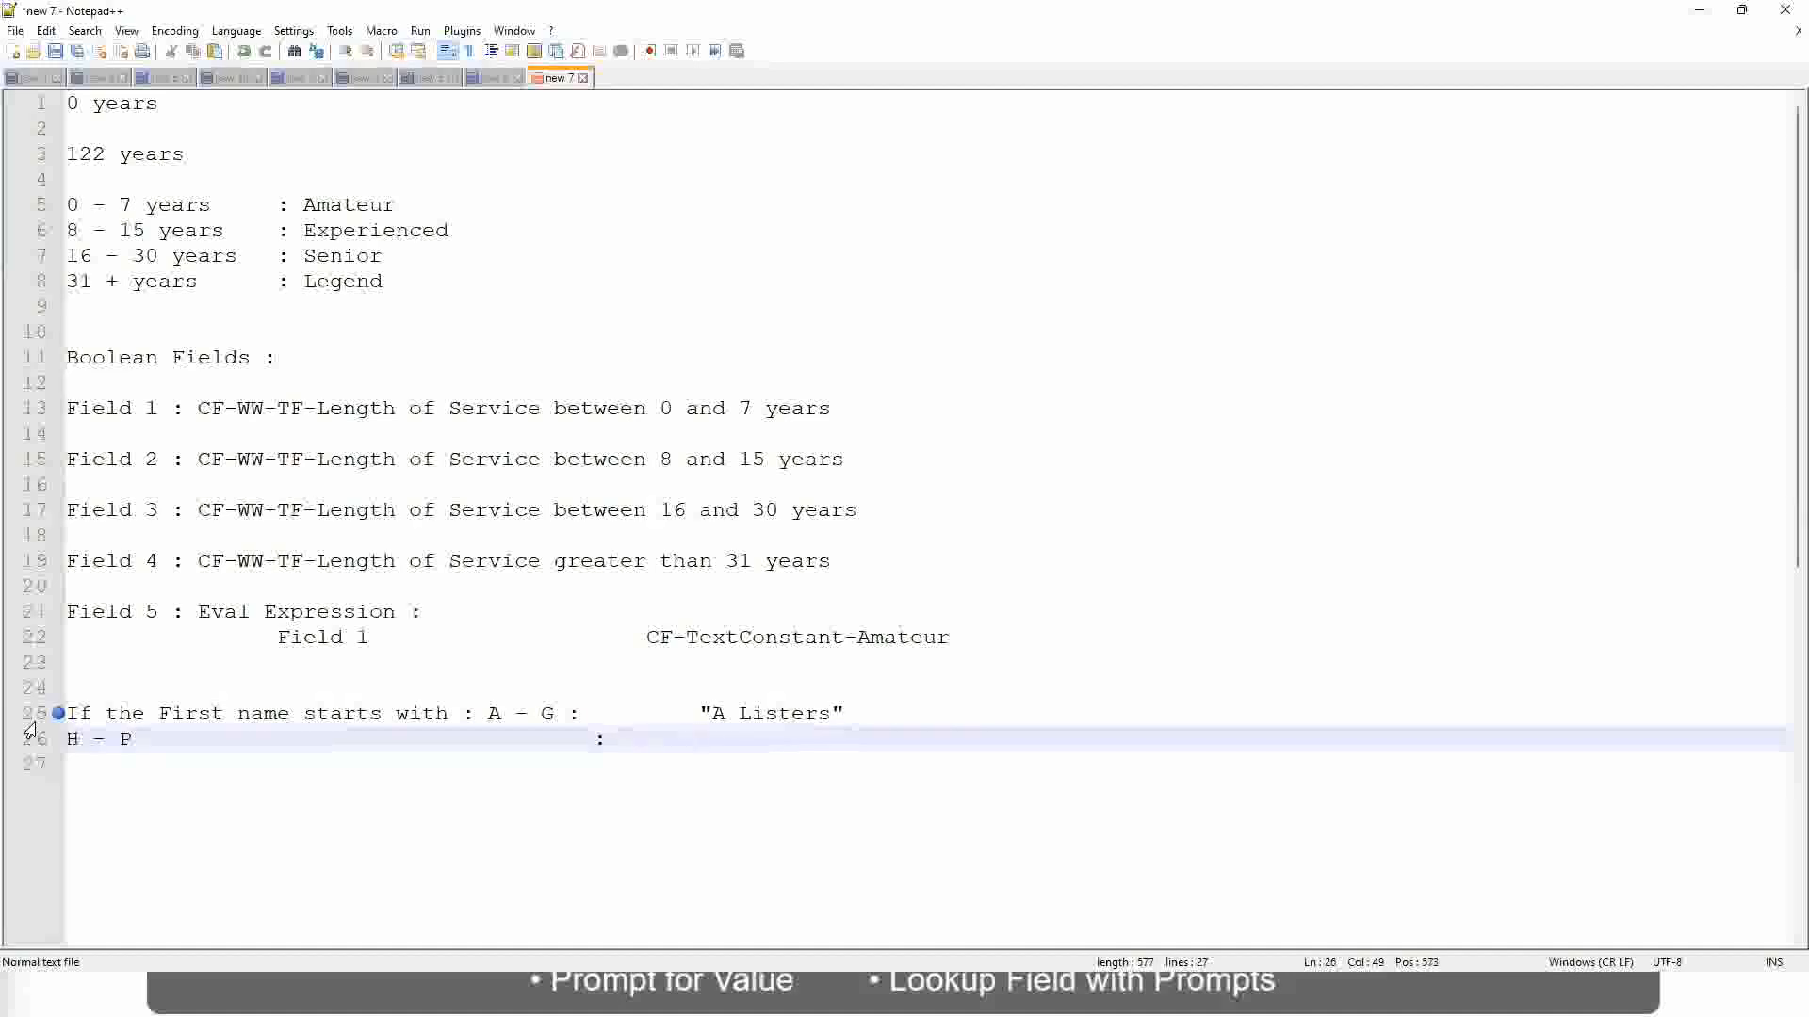
{"action": "type", "text": "\"His Ma"}
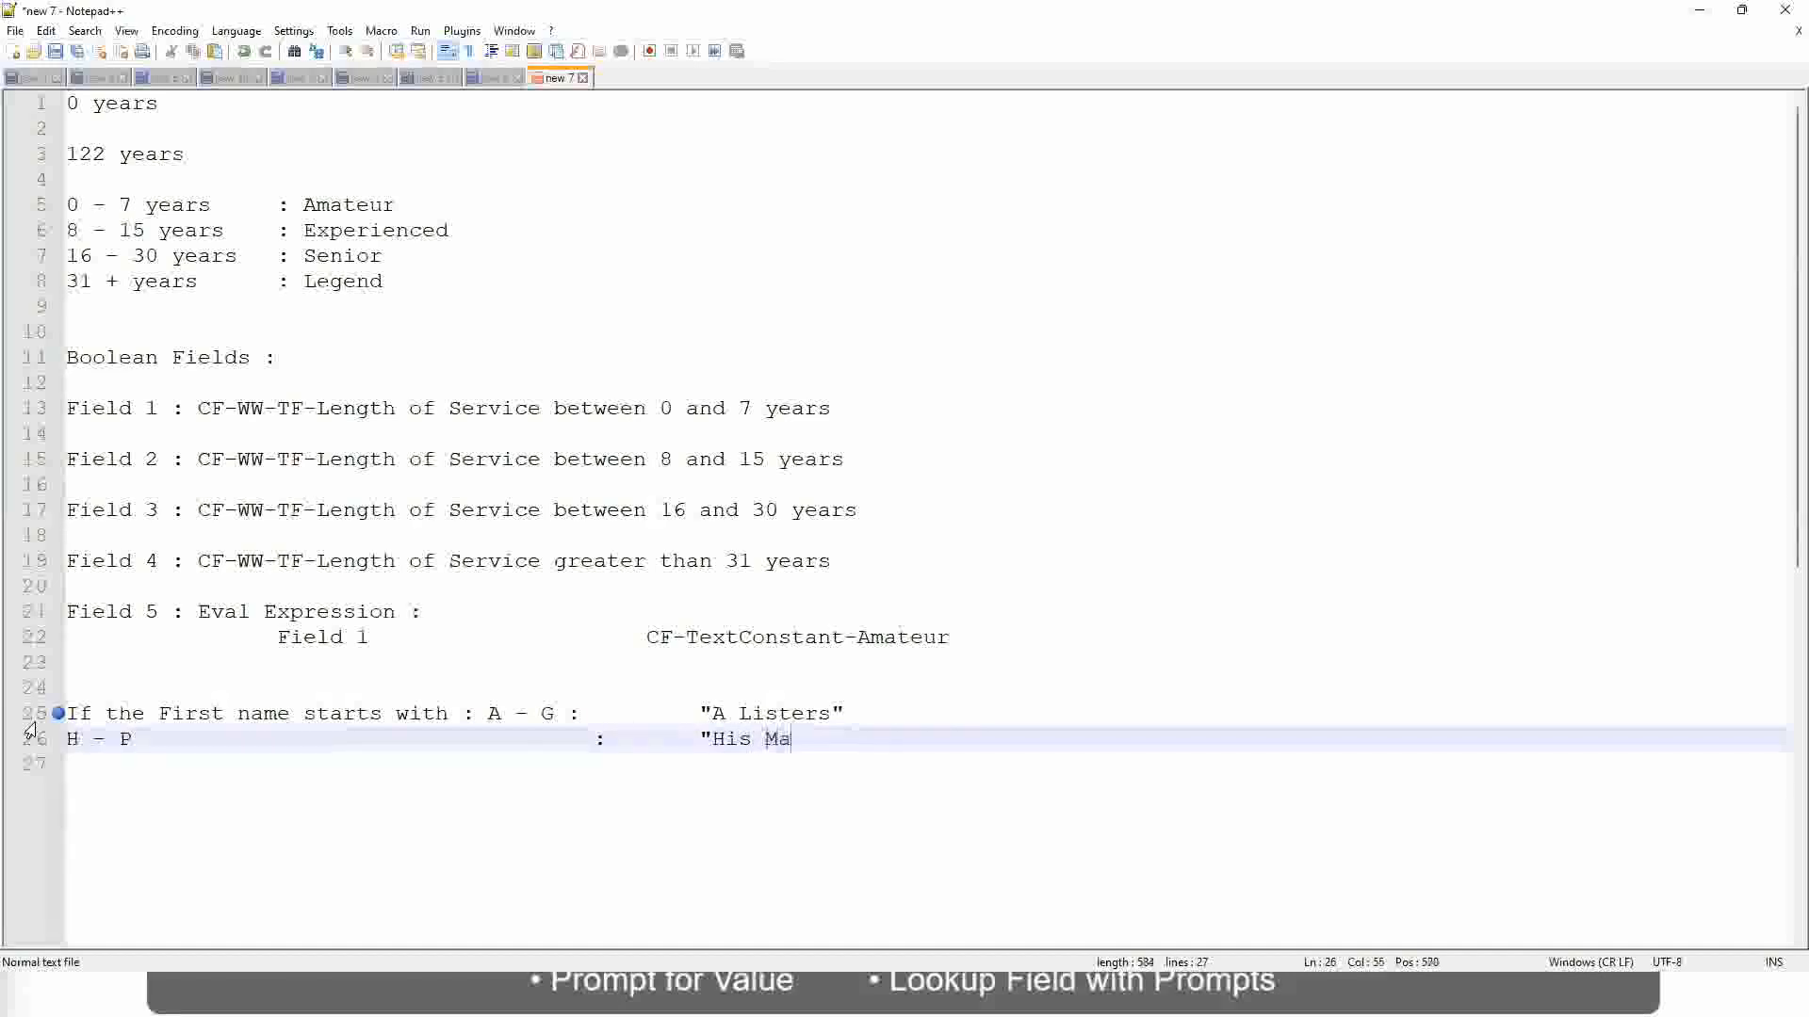
{"action": "type", "text": "jesty"}
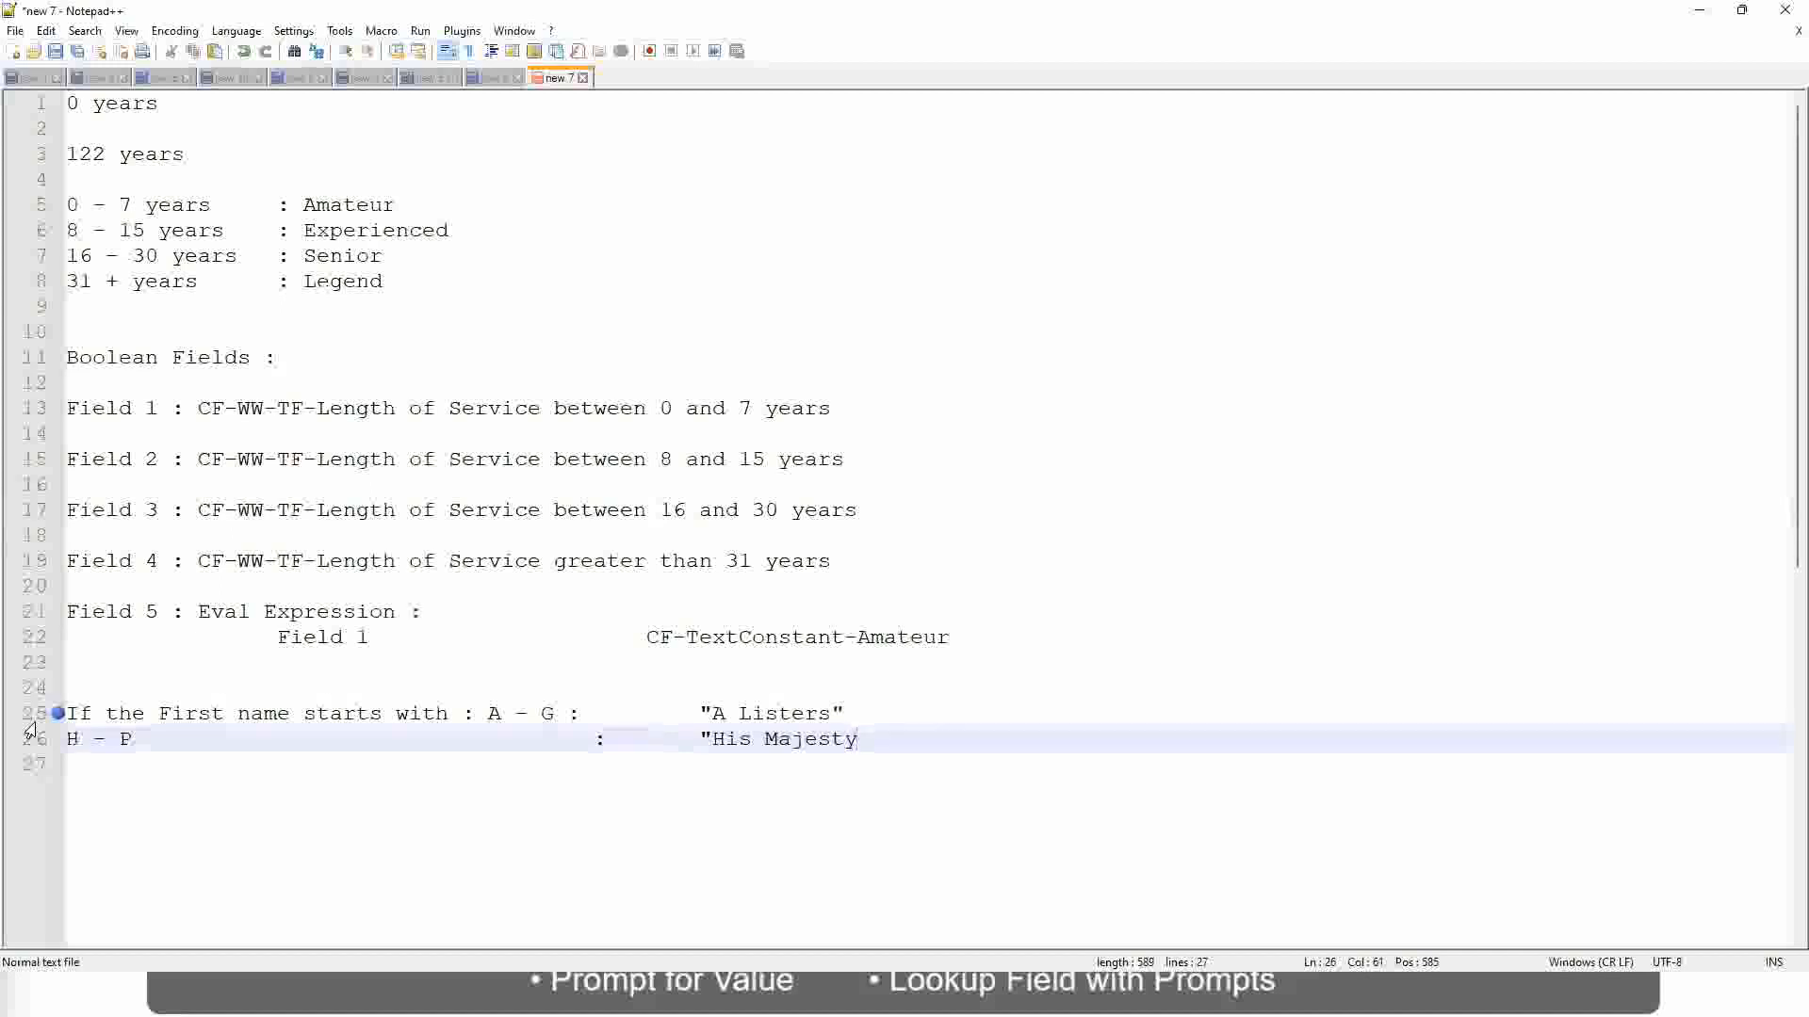
{"action": "type", "text": "\"\""}
{"action": "key", "text": "BackSpace"}
- Add a third rule line for the range L - Z with the aligned result "Lords" in double quotes
{"action": "key", "text": "Return"}
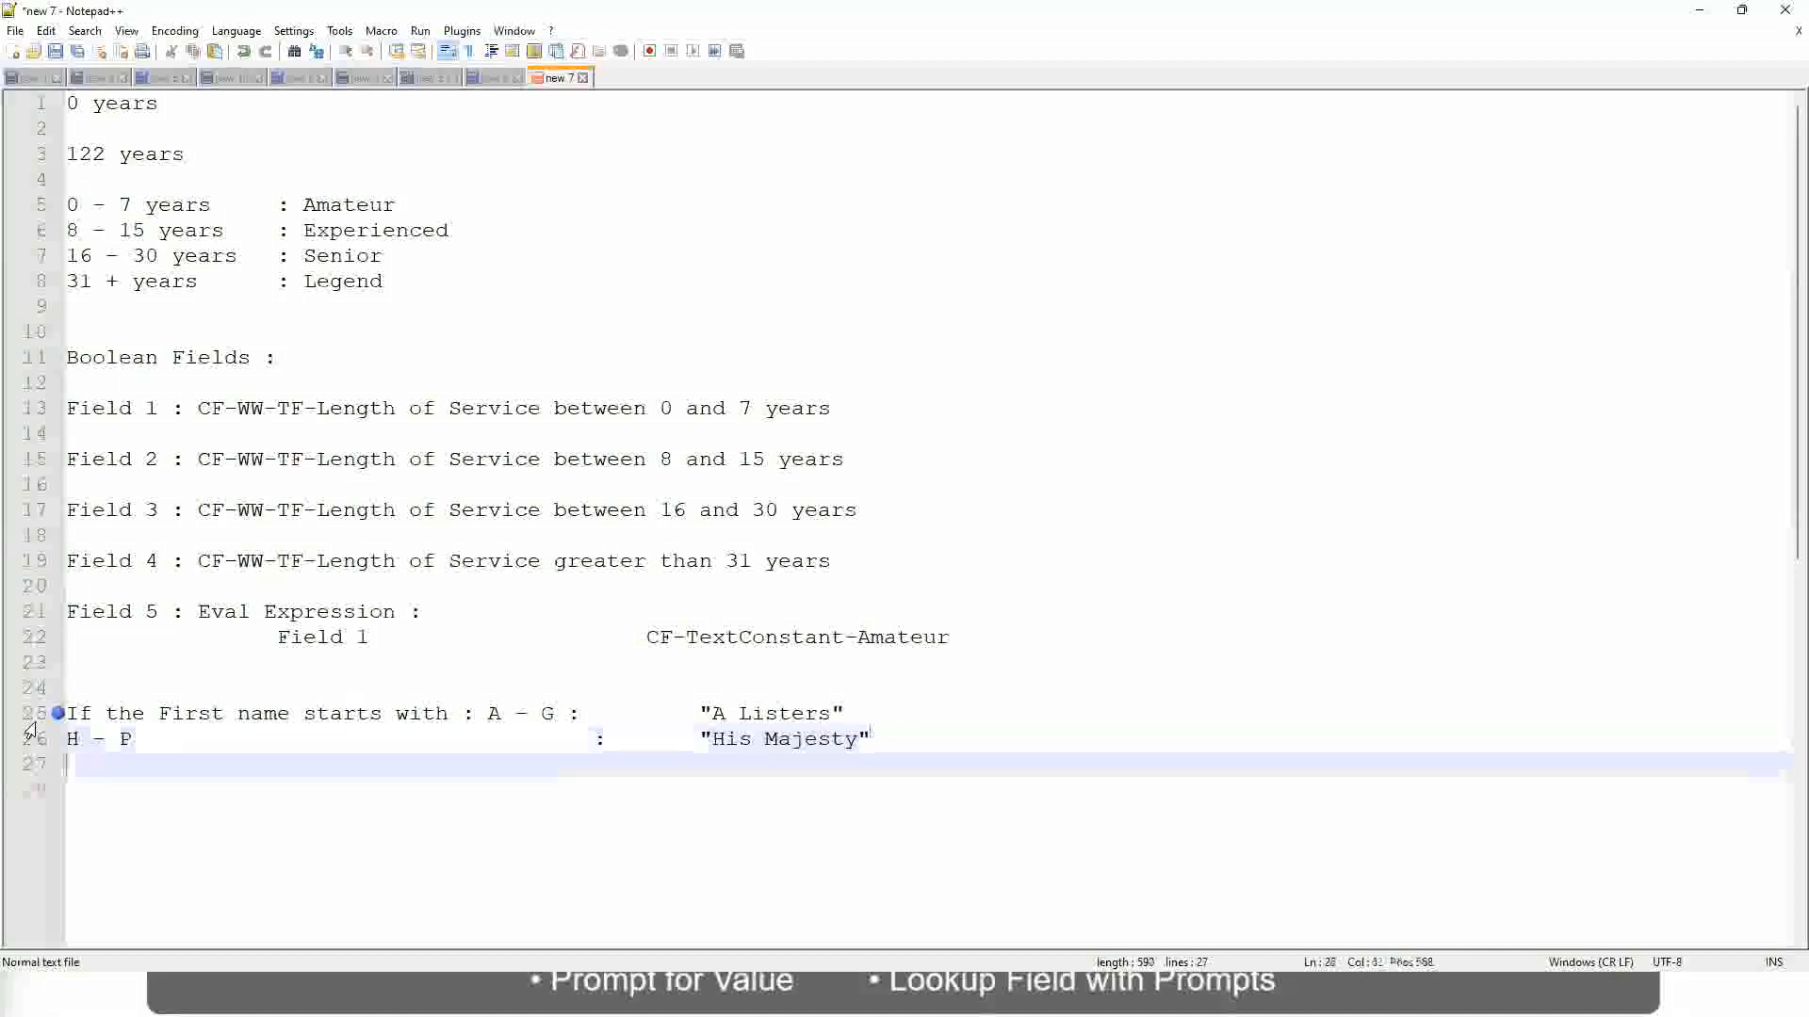
{"action": "type", "text": "I"}
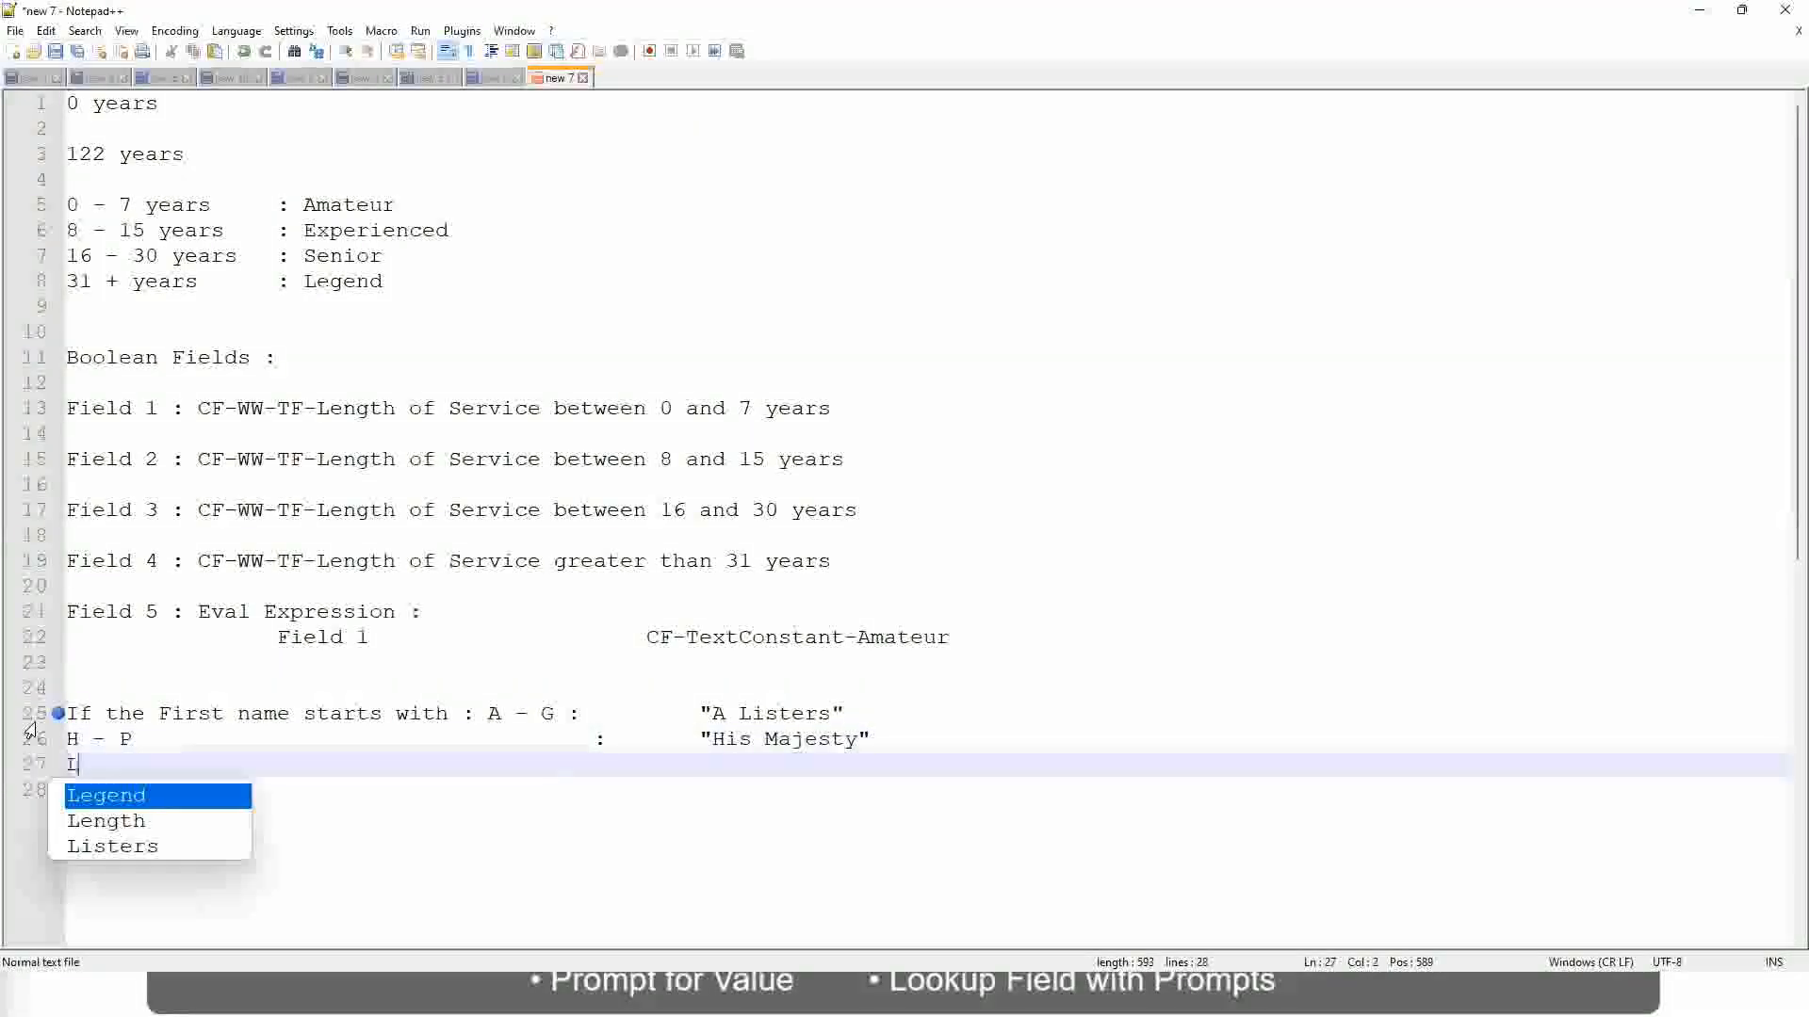
{"action": "type", "text": " - Z"}
{"action": "key", "text": "Tab"}
{"action": "key", "text": "Tab"}
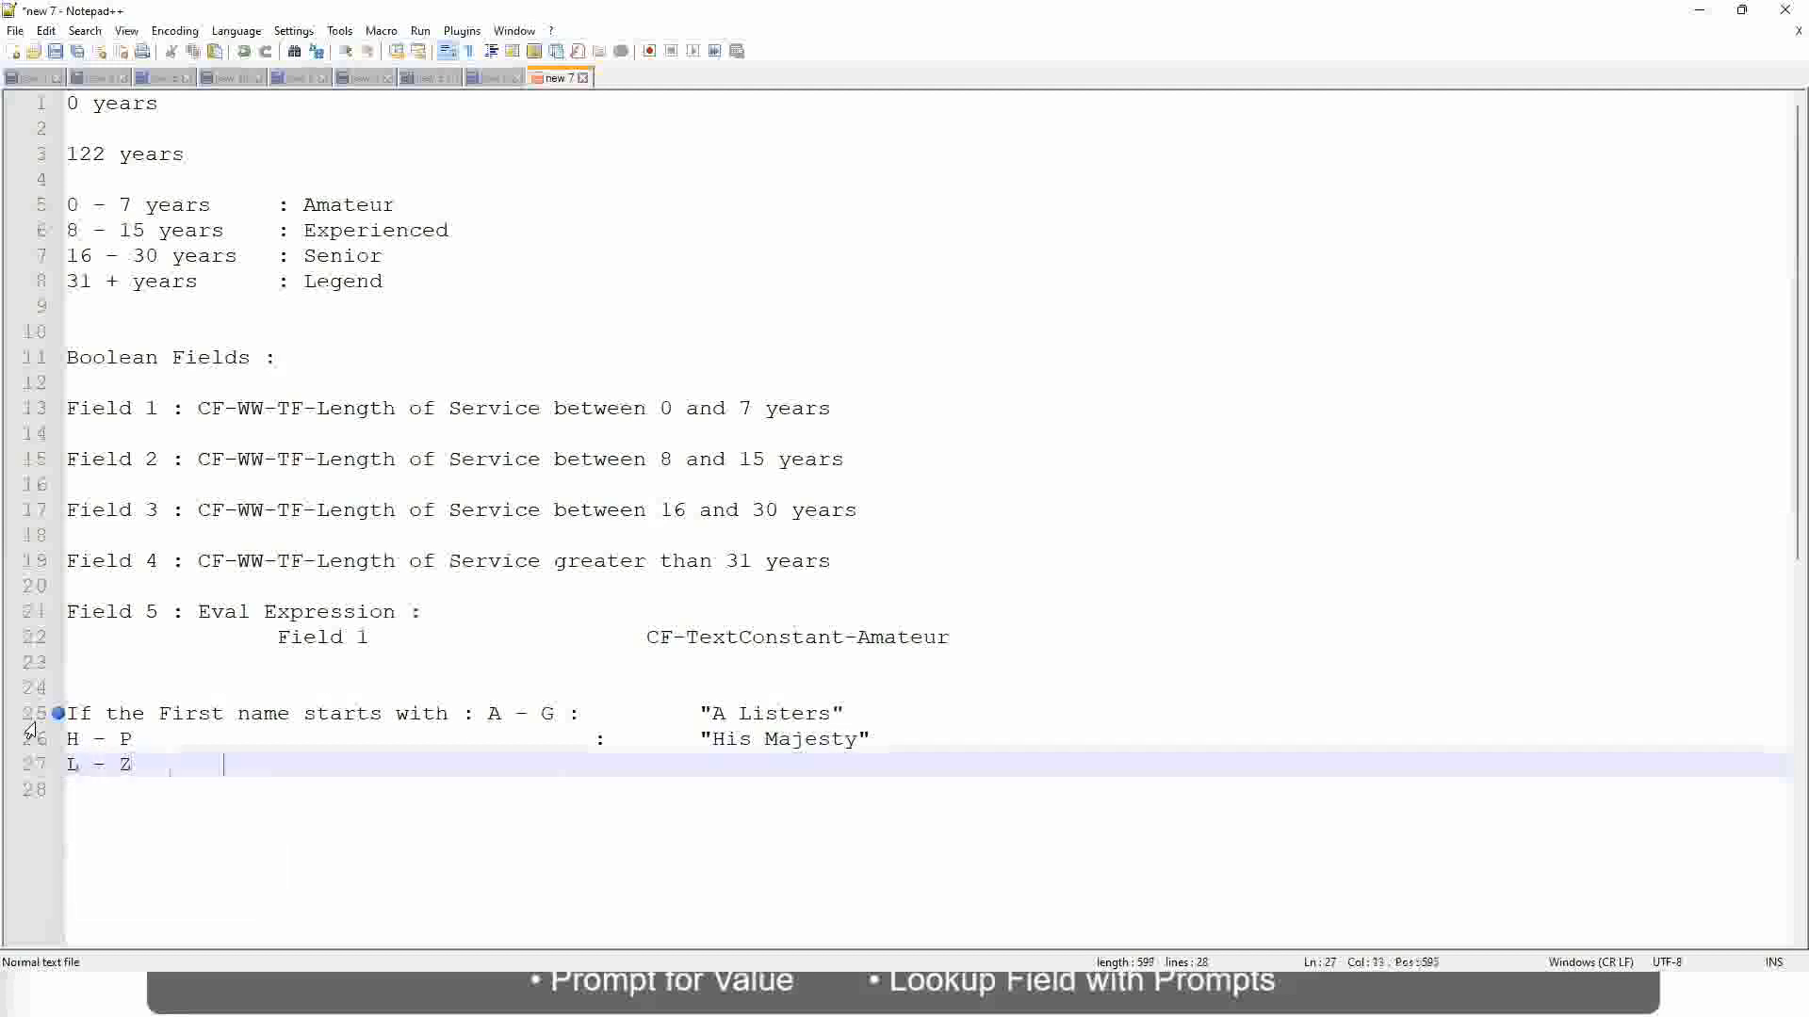
{"action": "key", "text": "Tab"}
{"action": "type", "text": ":       \"Lords"}
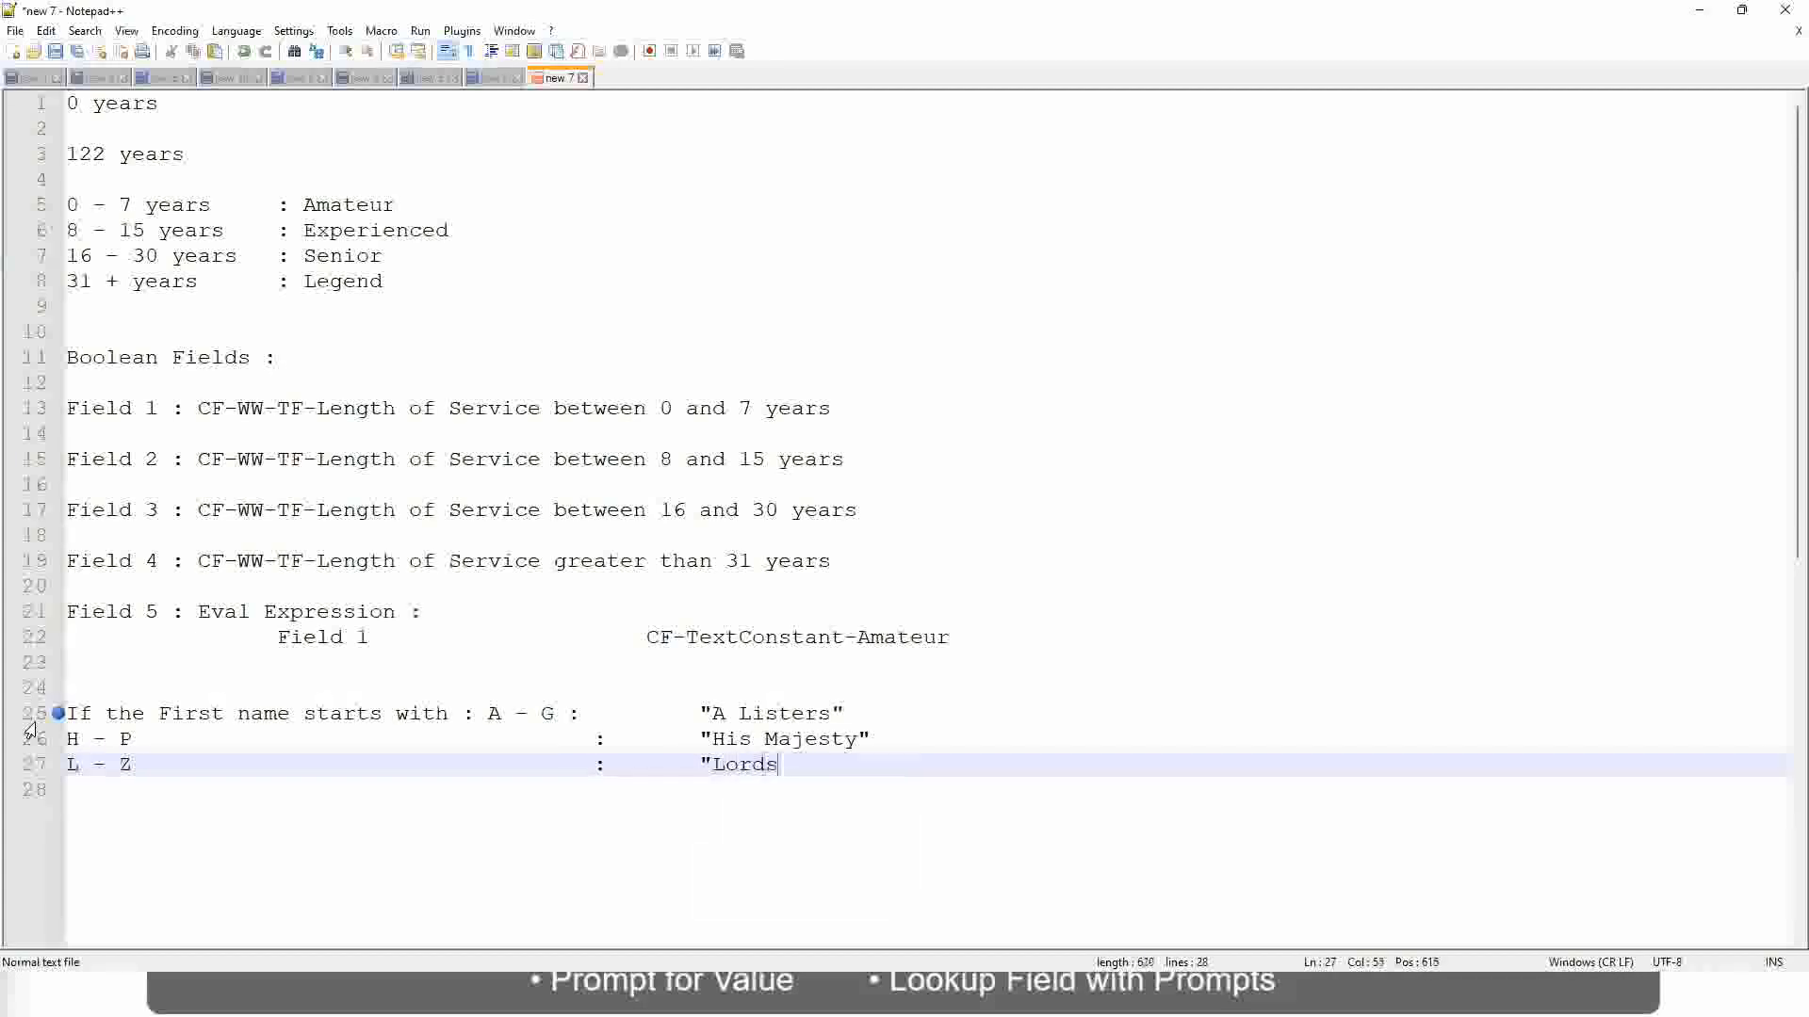
{"action": "type", "text": "\"\""}
{"action": "key", "text": "BackSpace"}
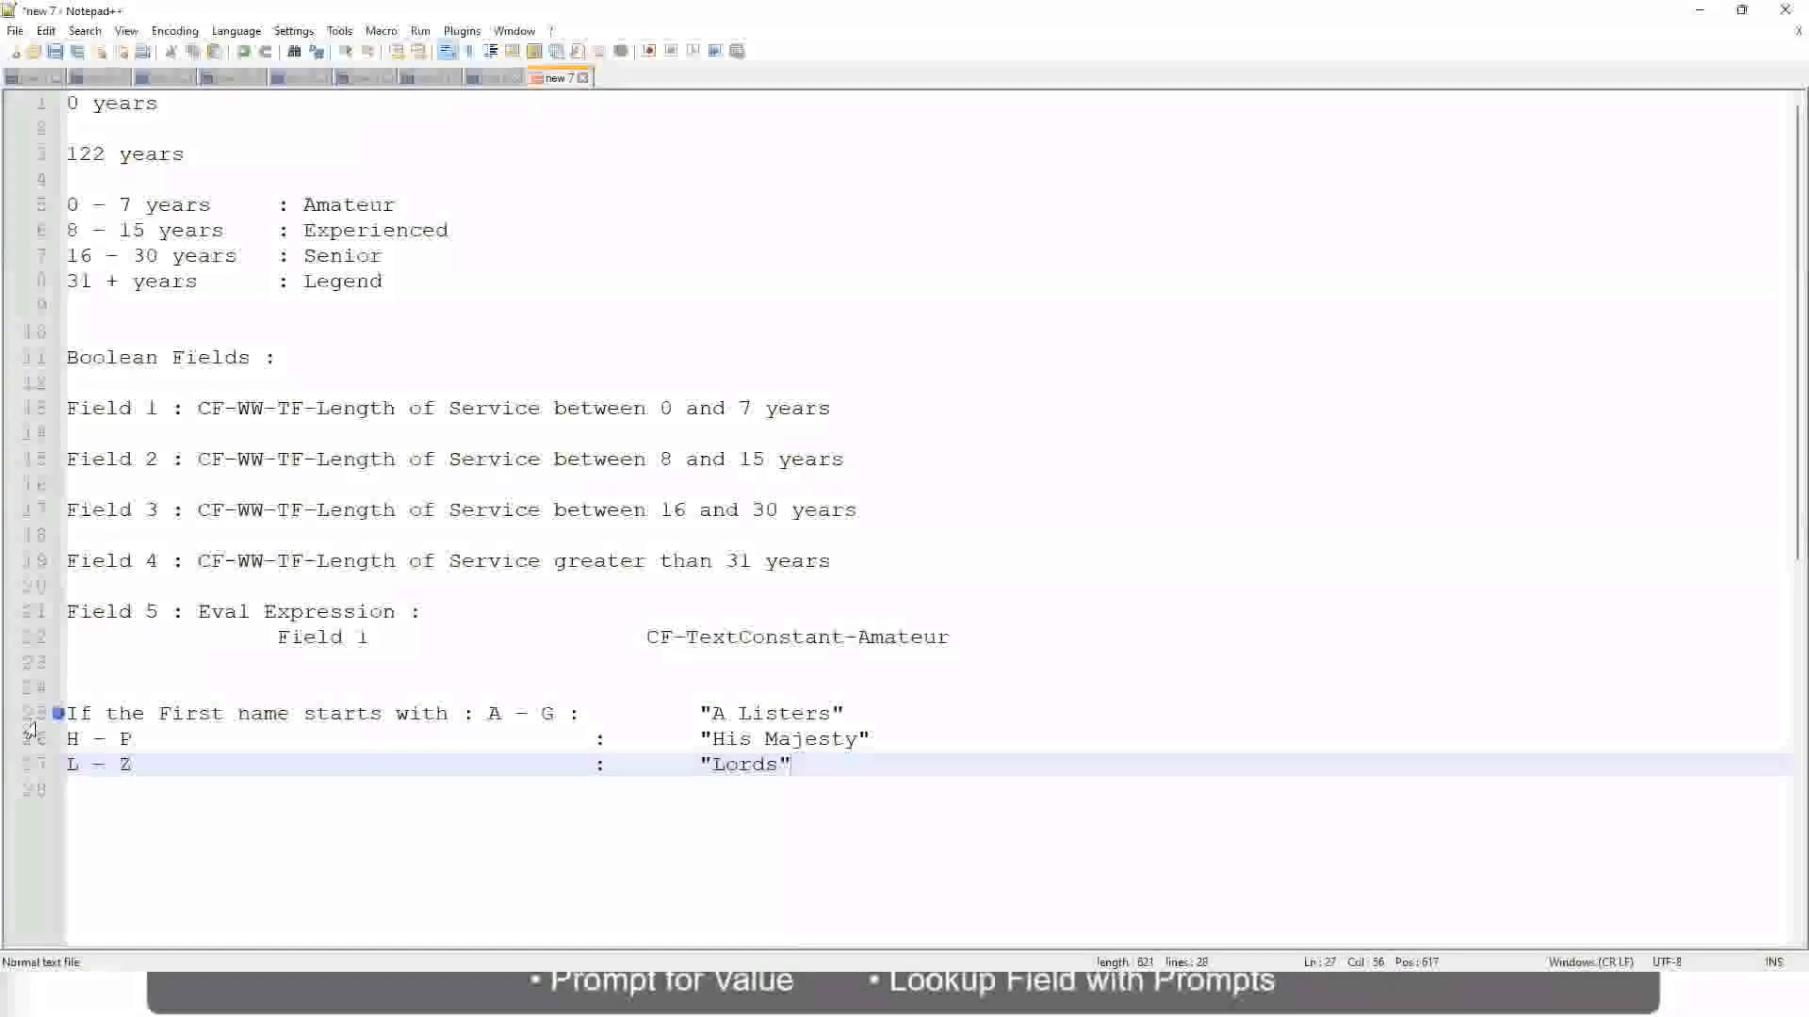
{"action": "left_click", "coordinate": [809, 768]}
{"action": "left_click_drag", "start_coordinate": [785, 766], "coordinate": [860, 713]}
{"action": "left_click", "coordinate": [743, 713]}
{"action": "left_click", "coordinate": [816, 741]}
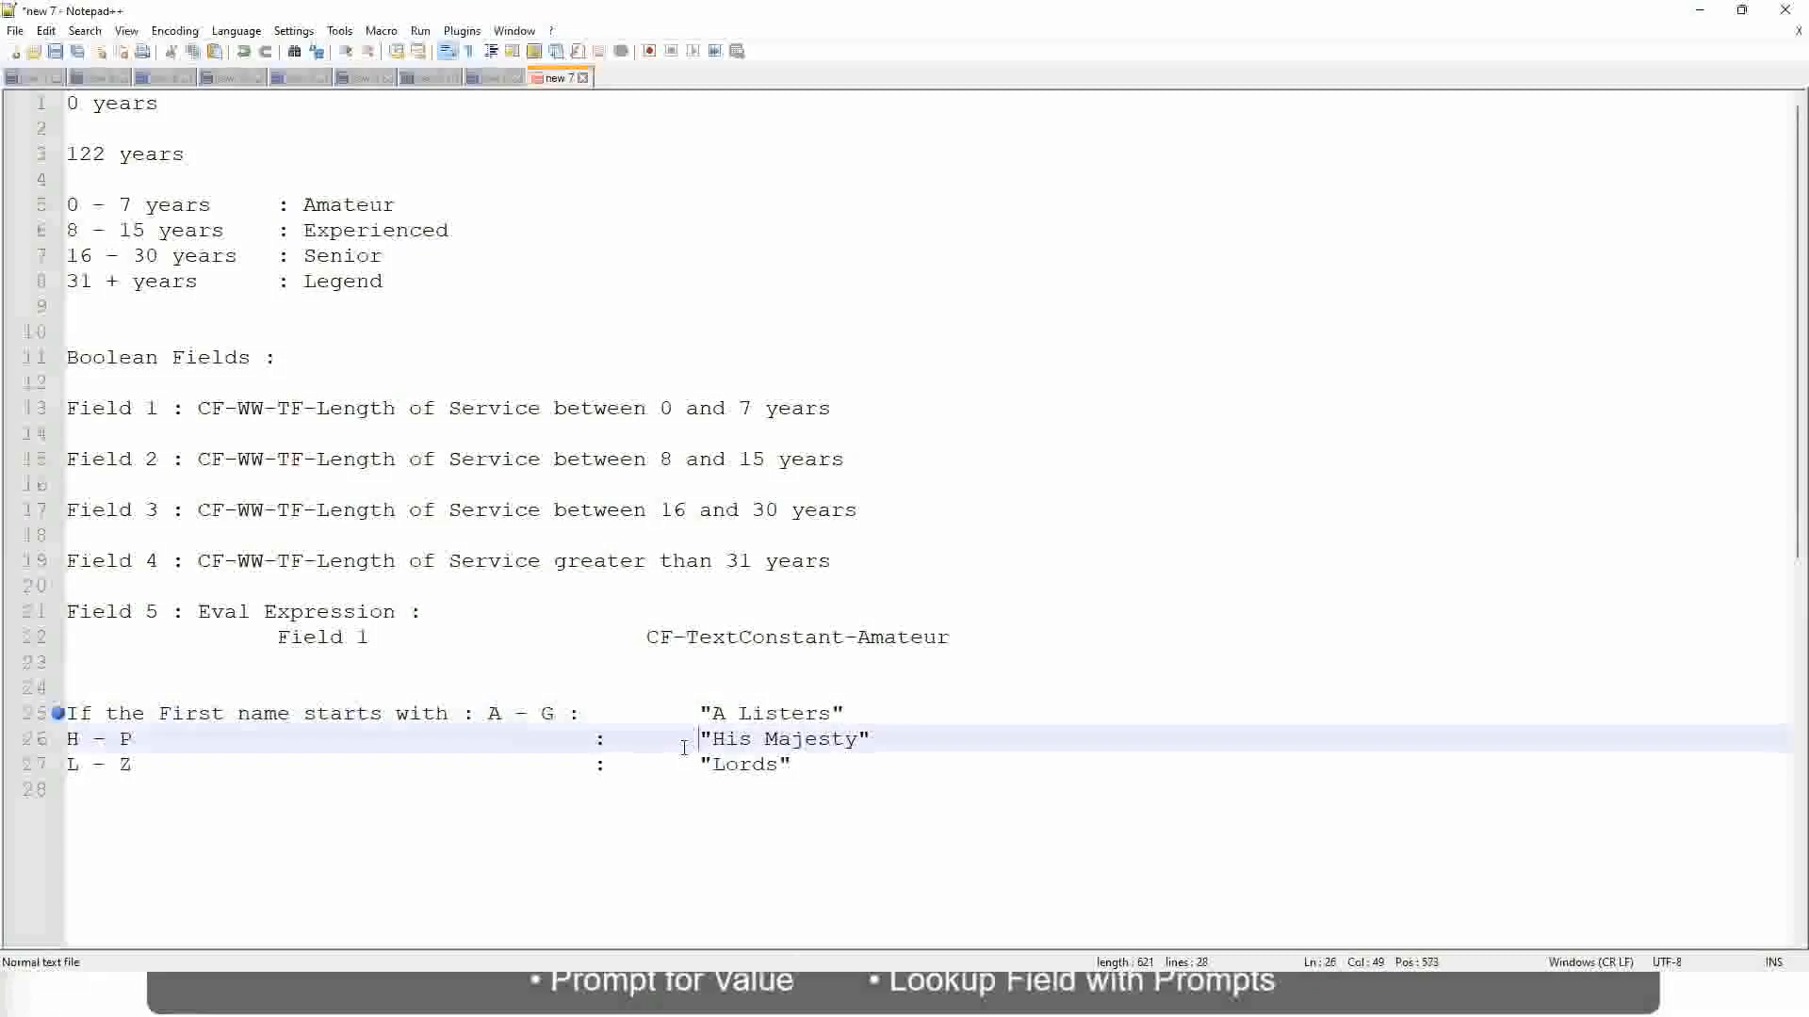
- Replace the three first-name rule lines with a new condition starting "If Prior Experience"
{"action": "left_click_drag", "start_coordinate": [826, 771], "coordinate": [62, 713]}
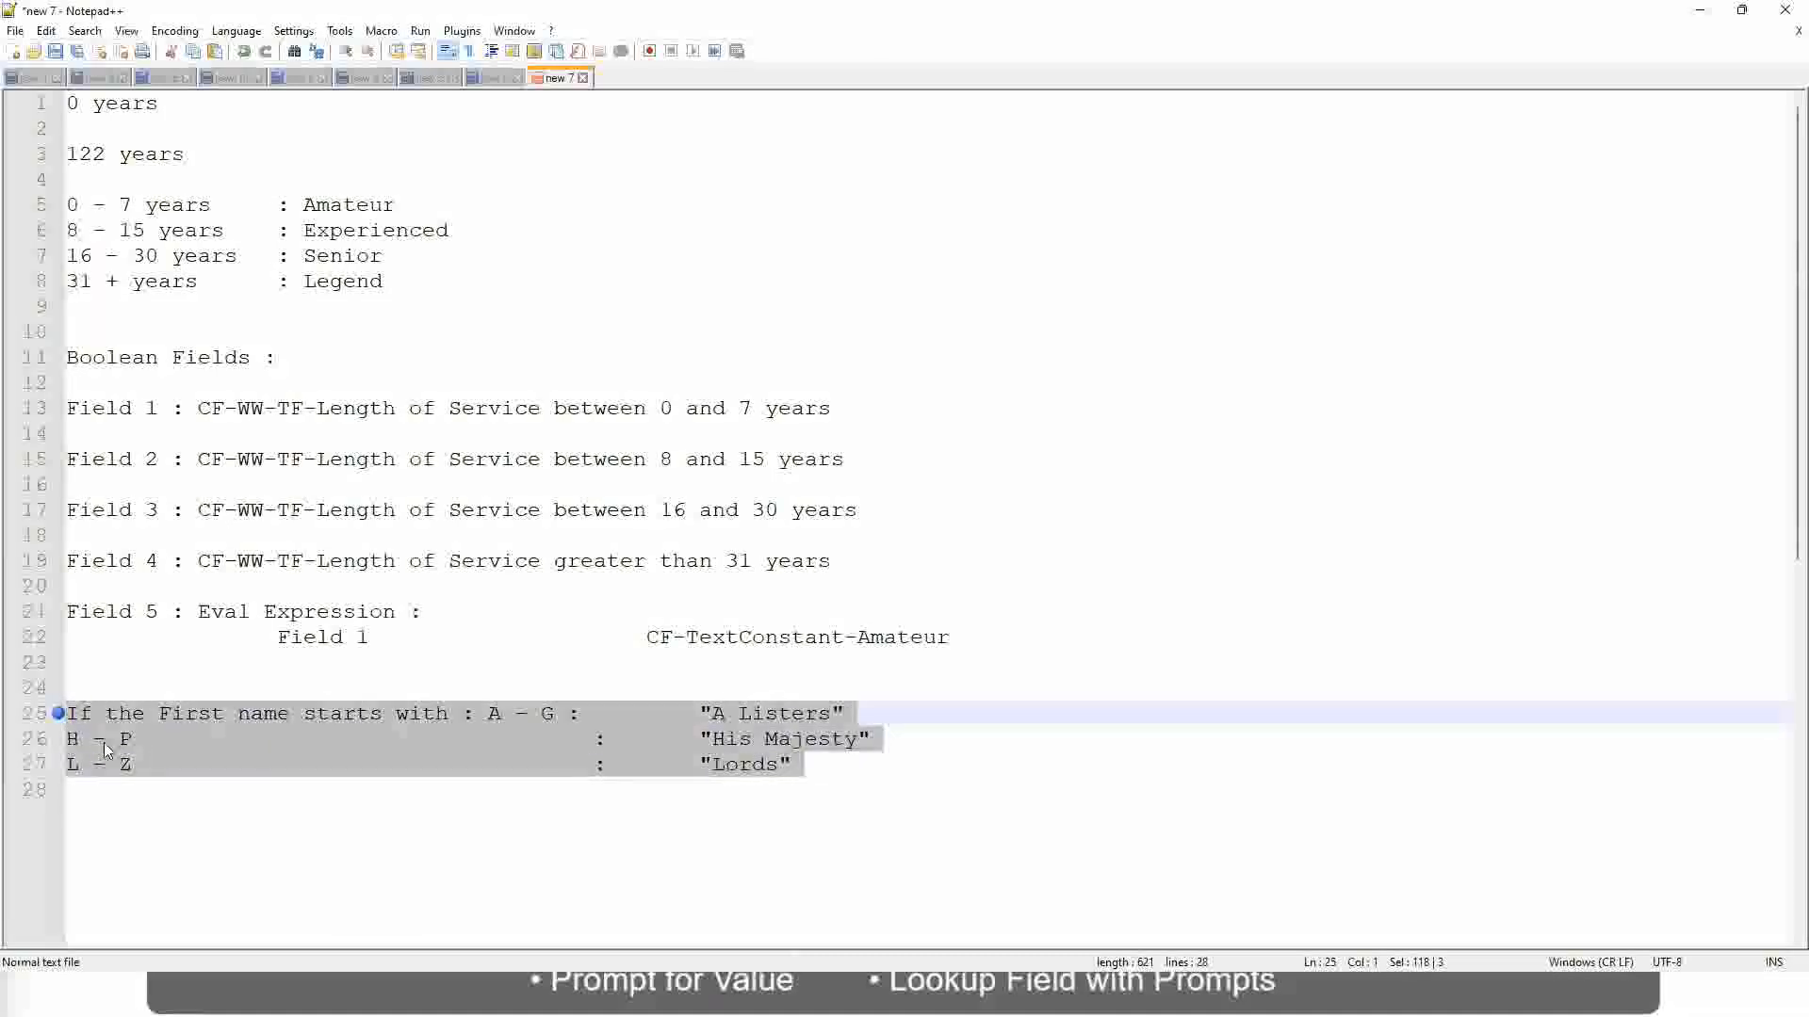
{"action": "type", "text": "If "}
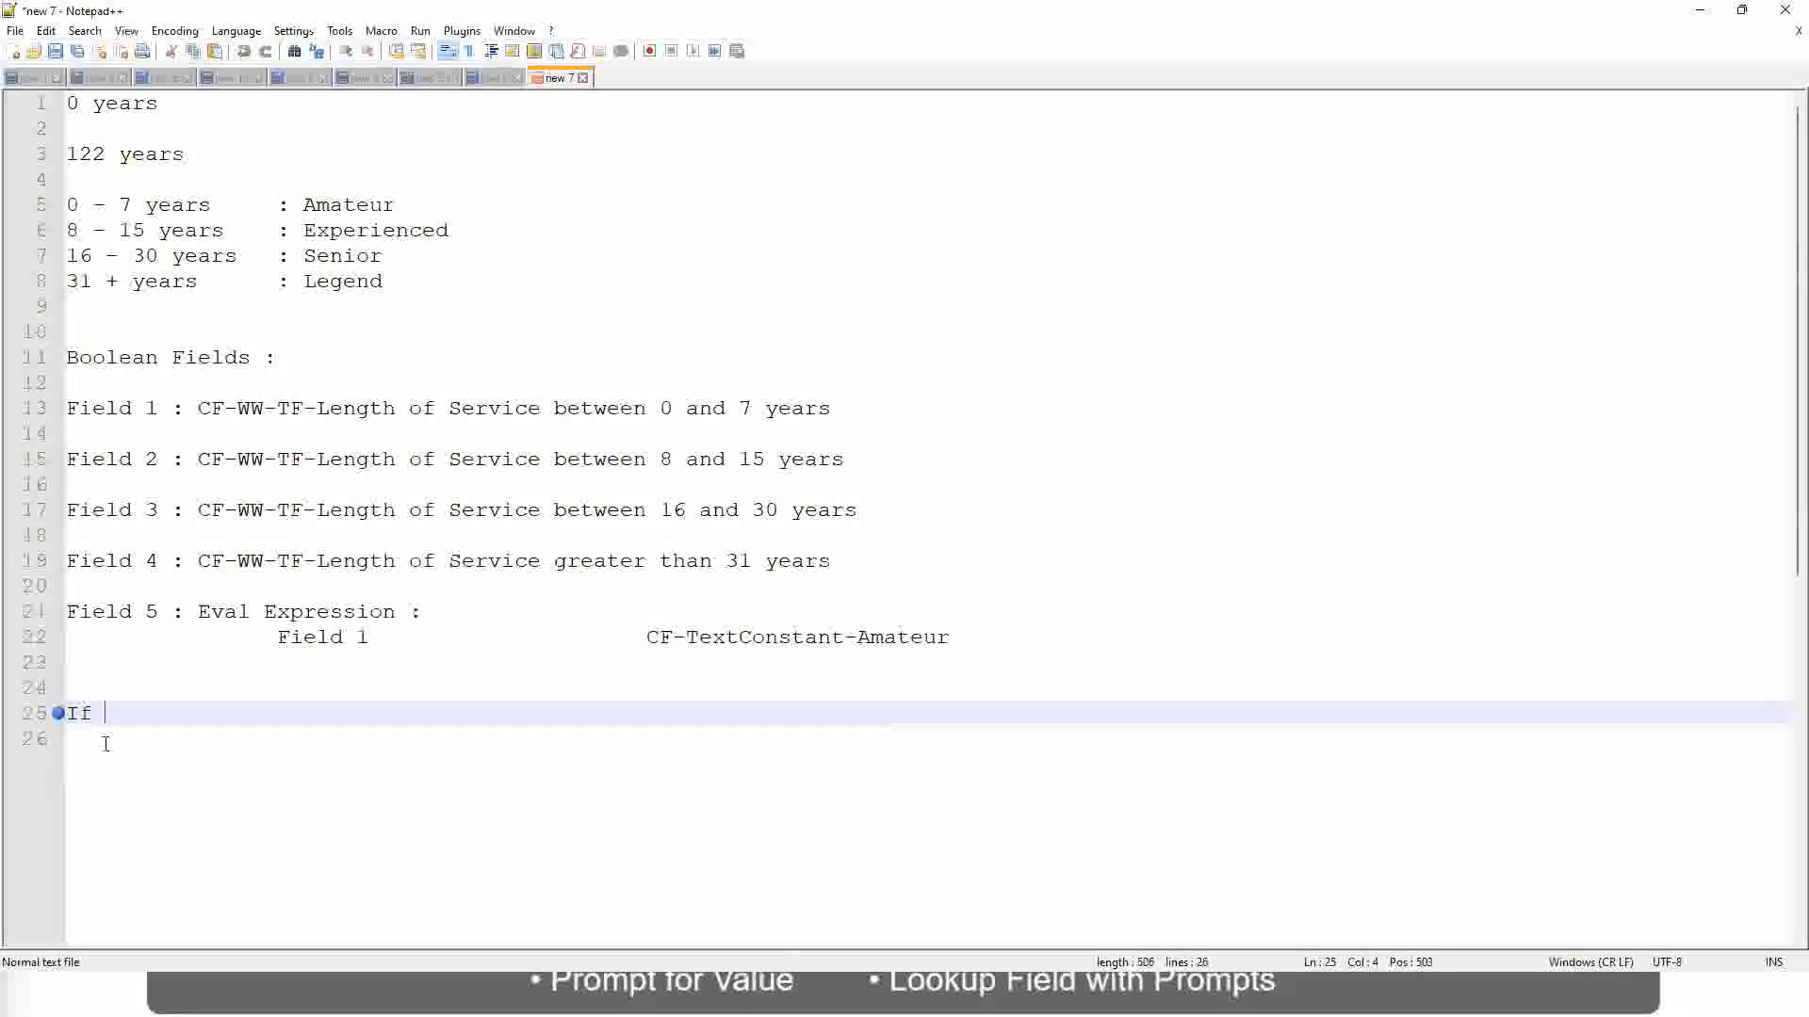
{"action": "type", "text": "Prior E"}
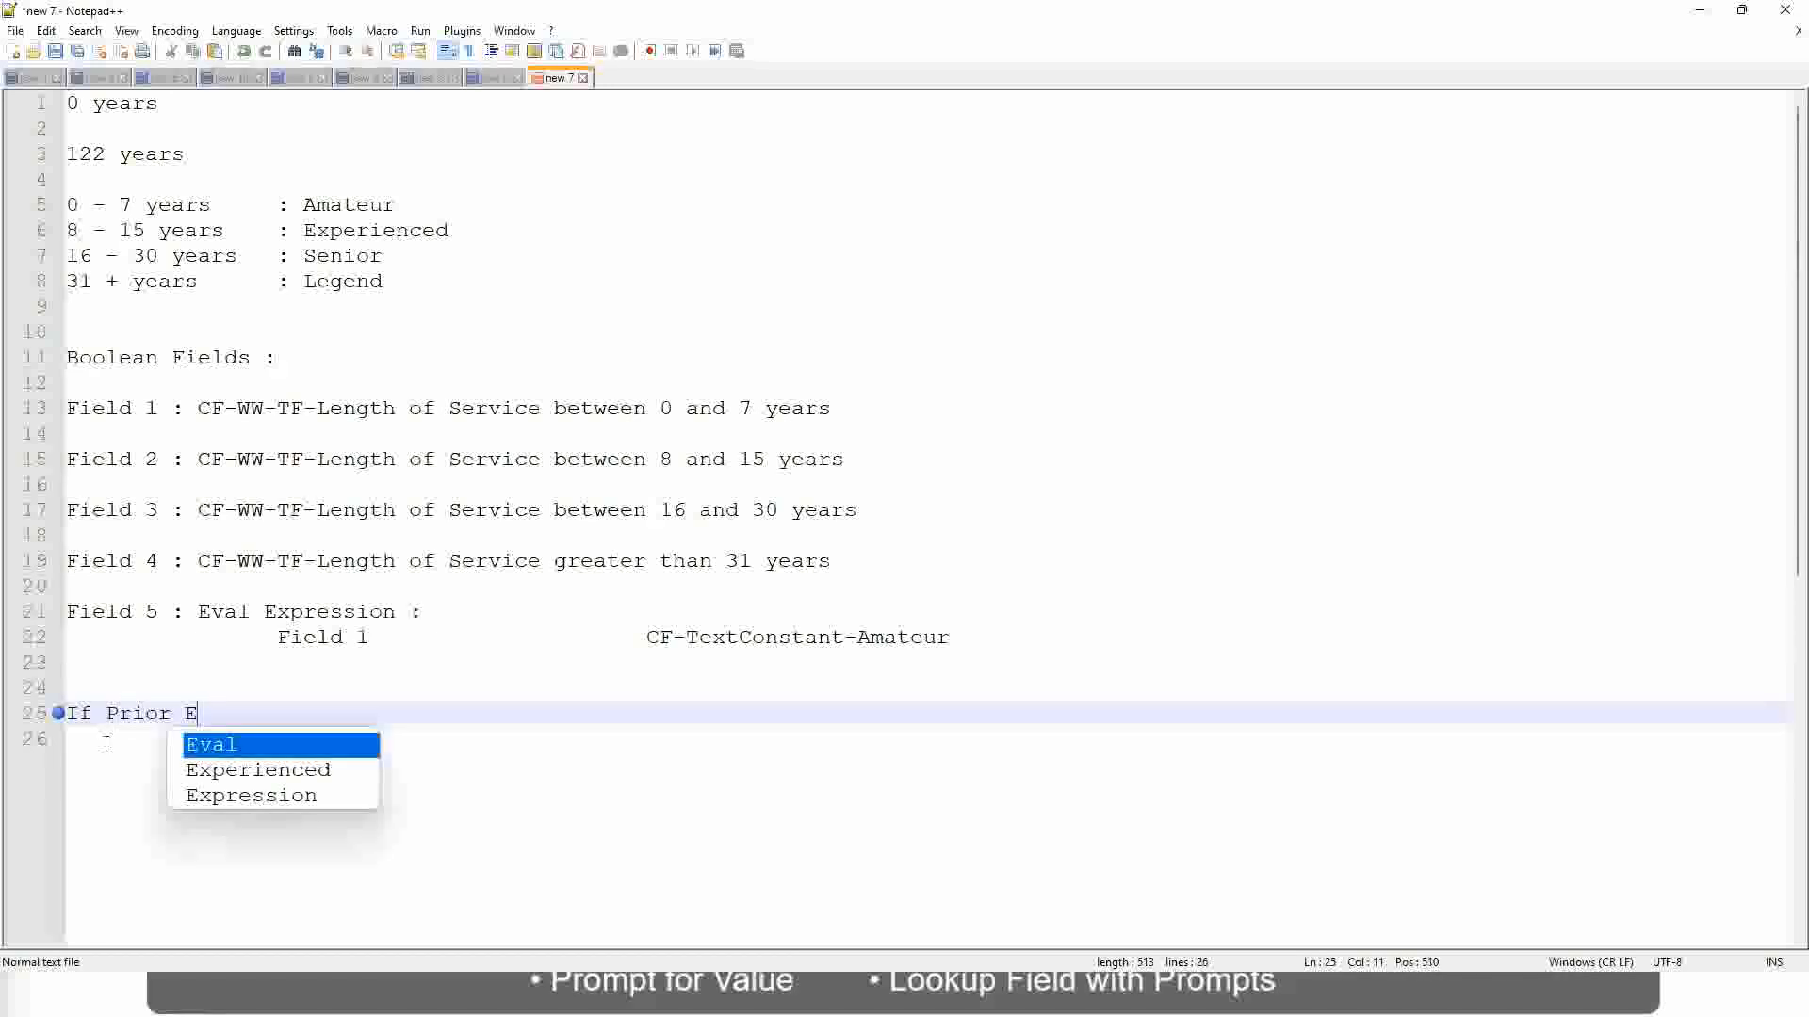
{"action": "type", "text": "xperience"}
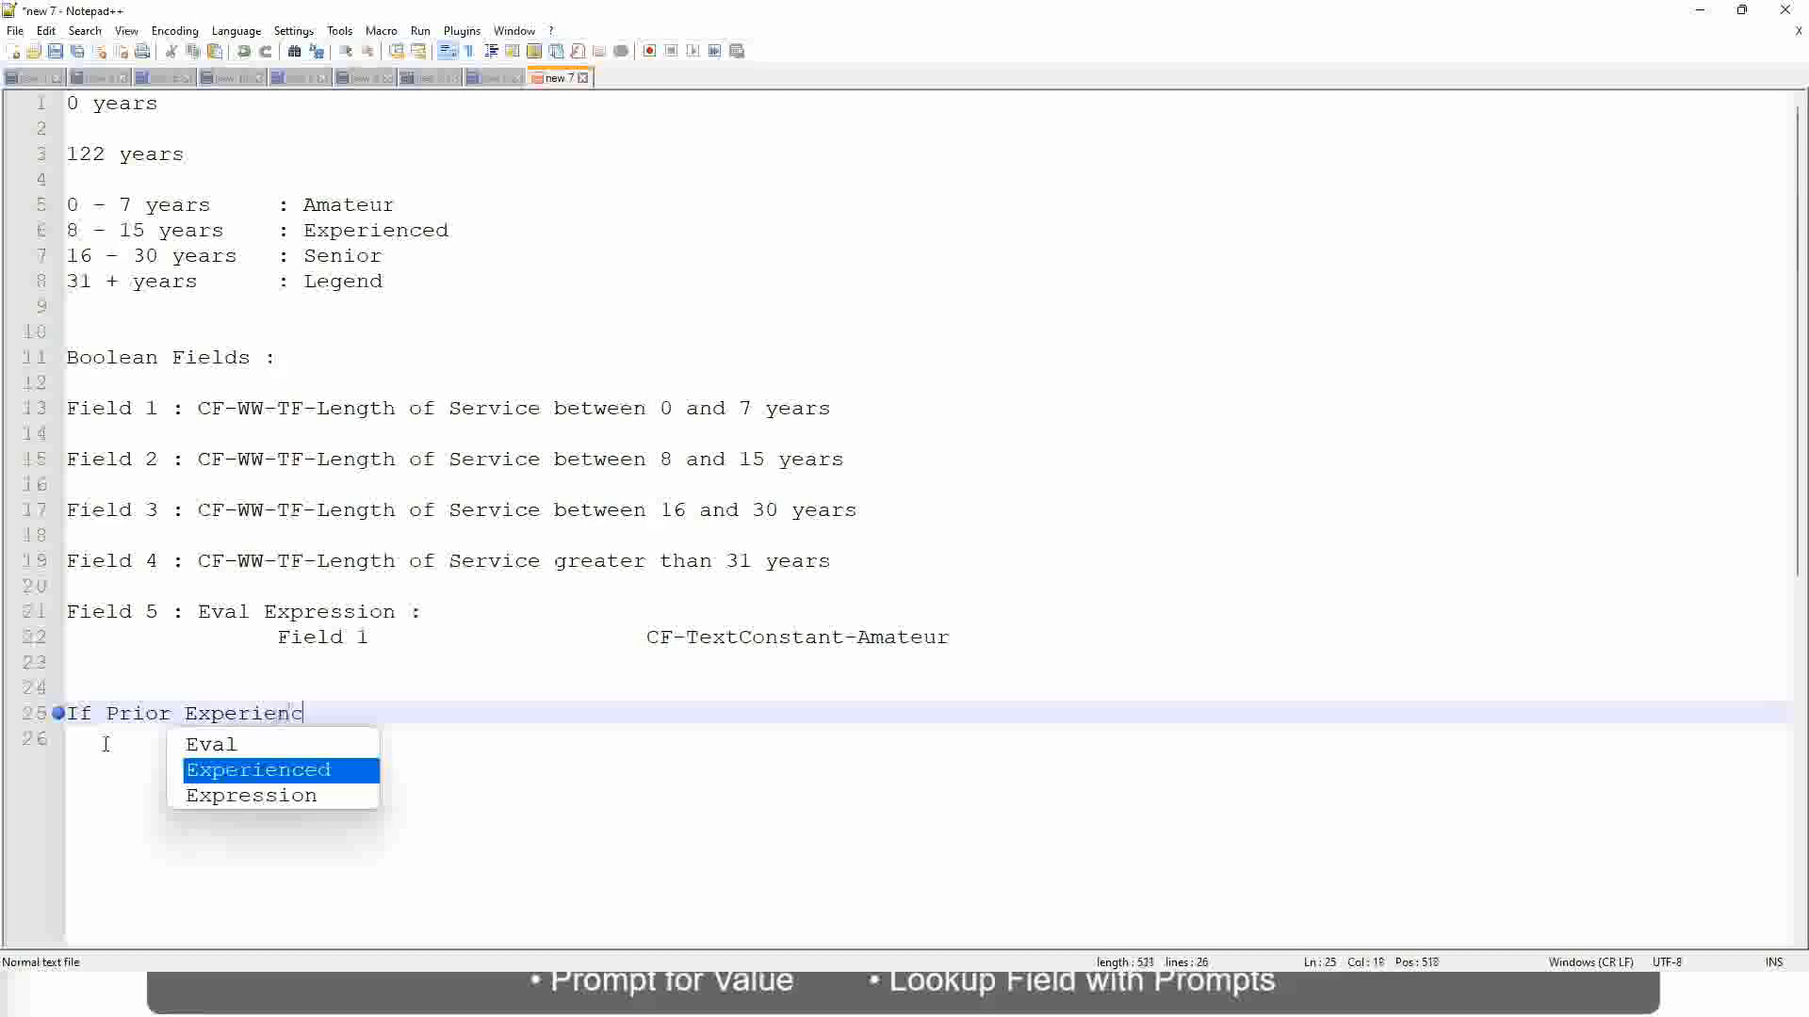
- Reword the condition after "If" to "Job Profile is : Manager"
{"action": "key", "text": "BackSpace"}
{"action": "key", "text": "BackSpace"}
{"action": "key", "text": "BackSpace"}
{"action": "key", "text": "BackSpace"}
{"action": "key", "text": "BackSpace"}
{"action": "key", "text": "BackSpace"}
{"action": "key", "text": "BackSpace"}
{"action": "key", "text": "BackSpace"}
{"action": "key", "text": "BackSpace"}
{"action": "key", "text": "BackSpace"}
{"action": "key", "text": "BackSpace"}
{"action": "key", "text": "BackSpace"}
{"action": "key", "text": "BackSpace"}
{"action": "key", "text": "BackSpace"}
{"action": "key", "text": "BackSpace"}
{"action": "key", "text": "BackSpace"}
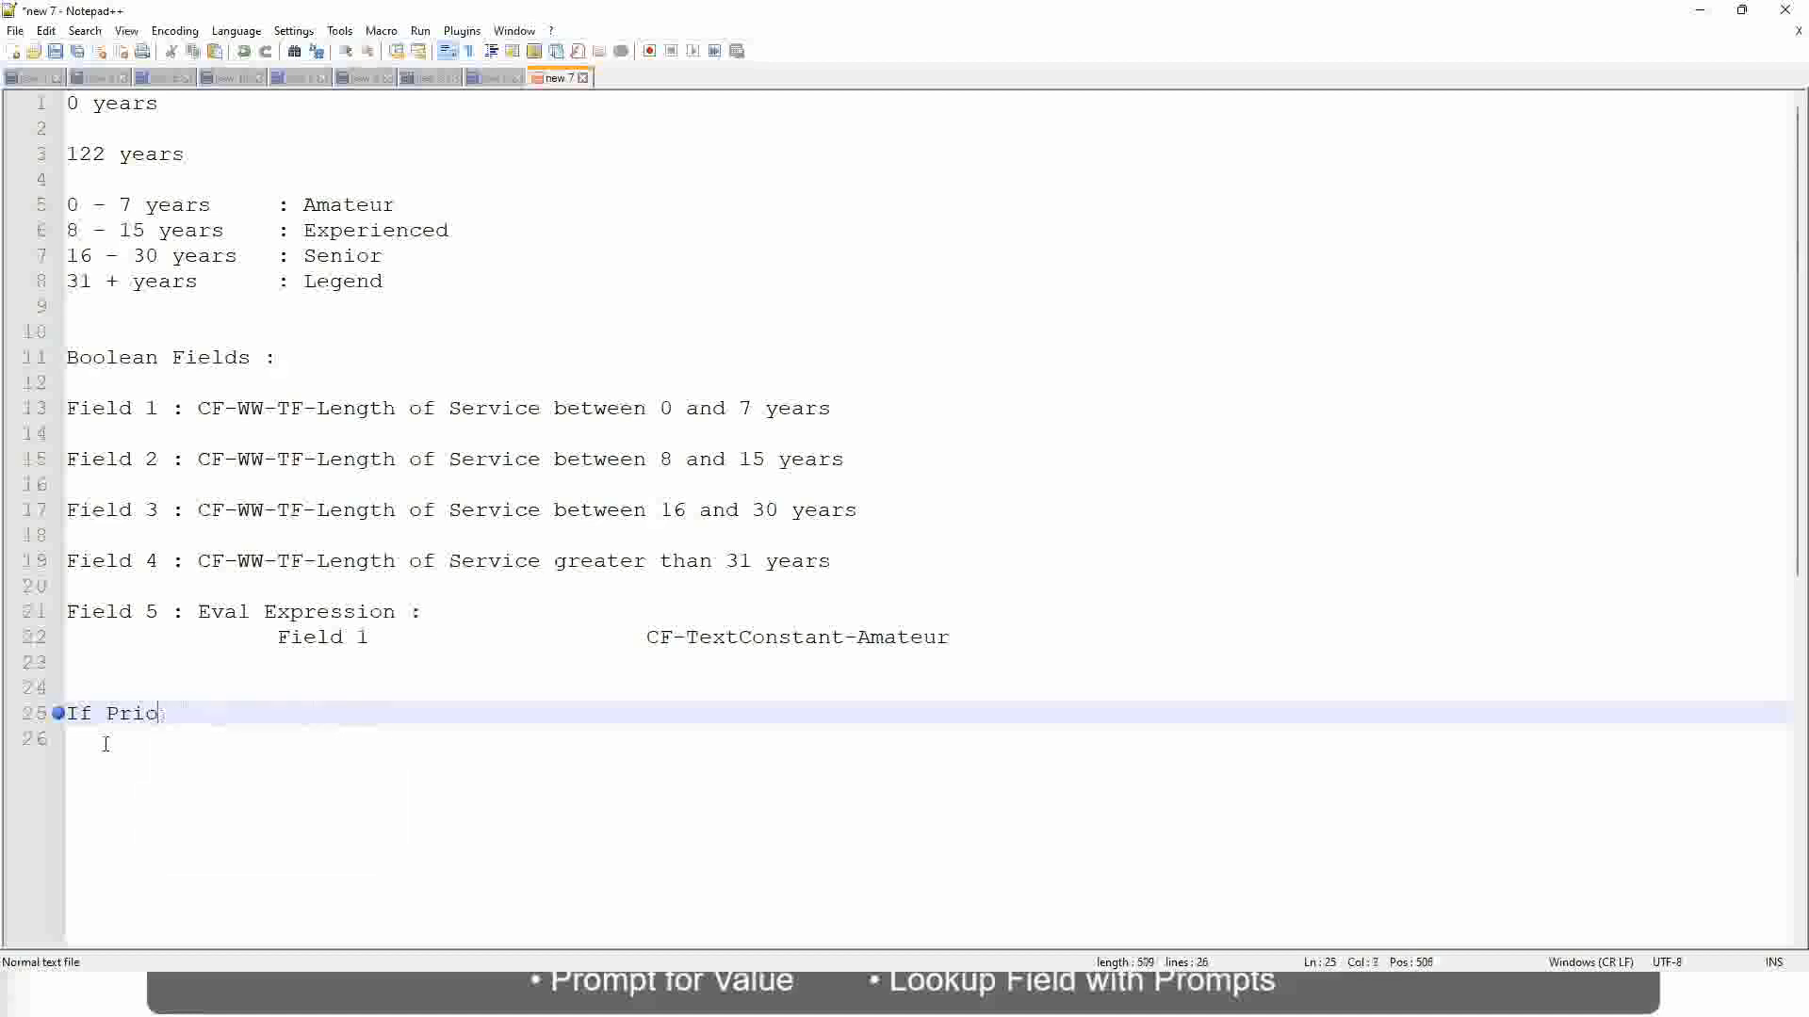
{"action": "type", "text": "Job "}
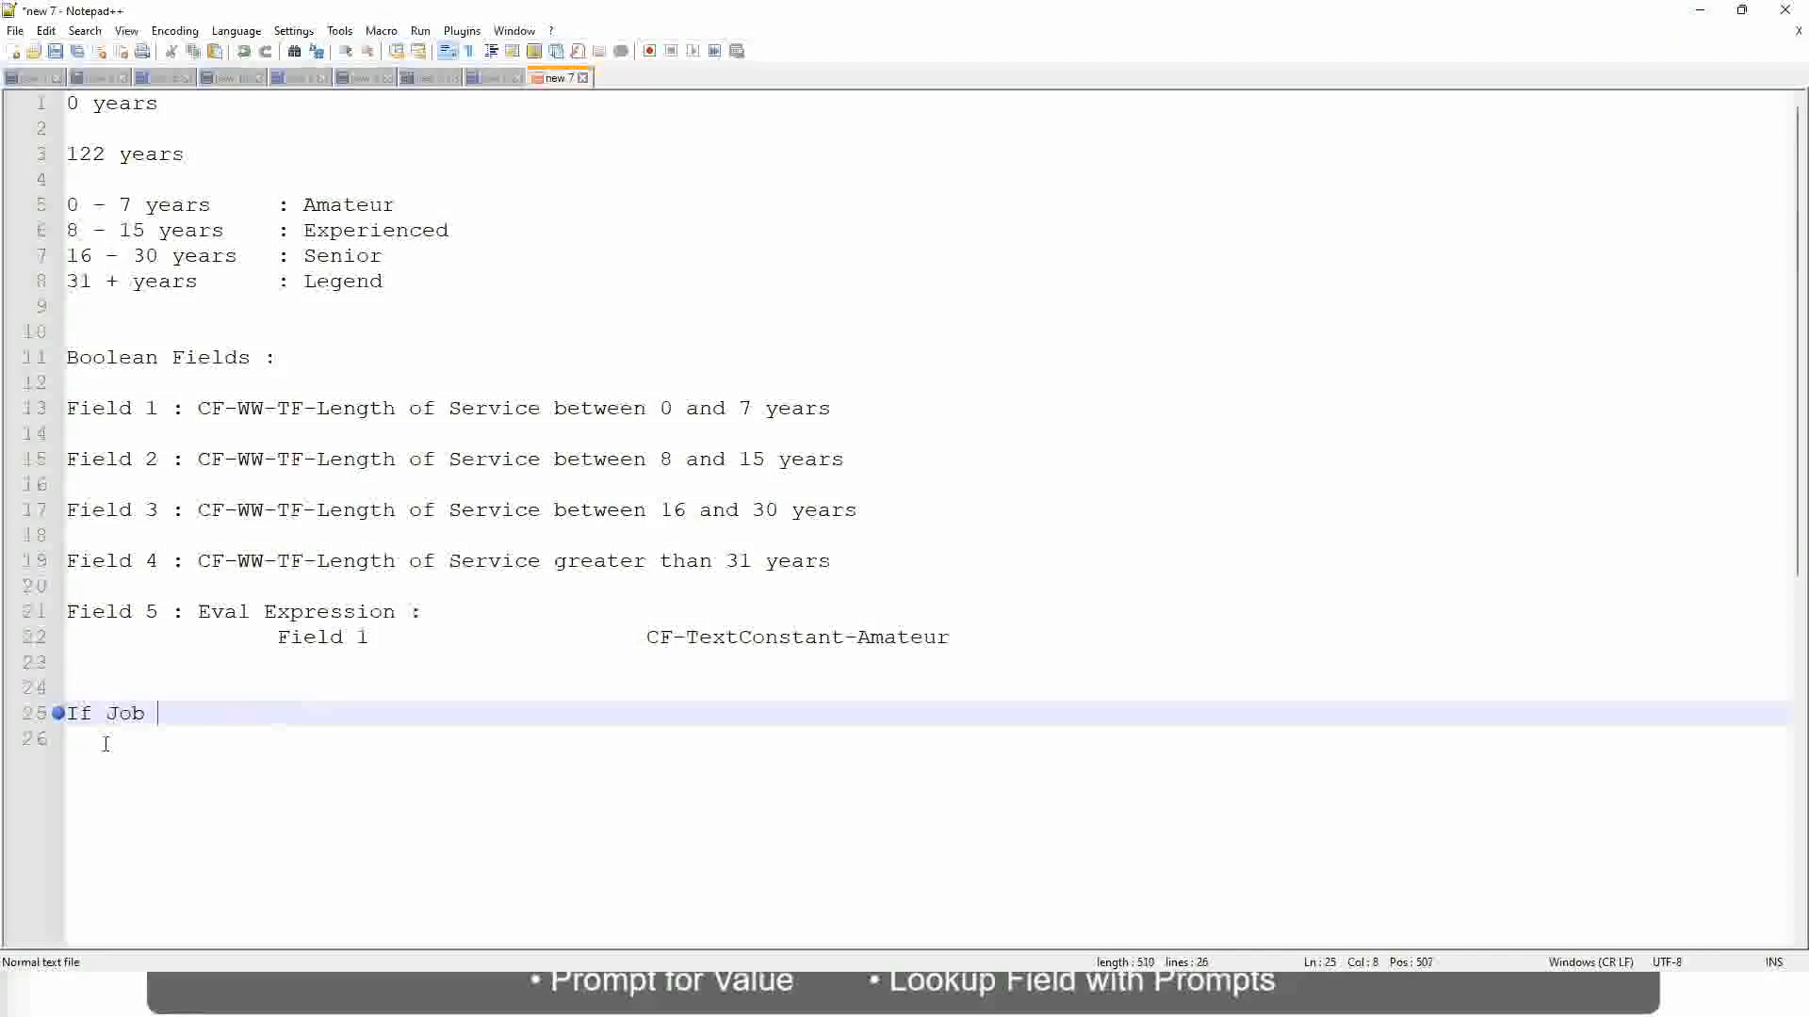
{"action": "type", "text": "Profile is "}
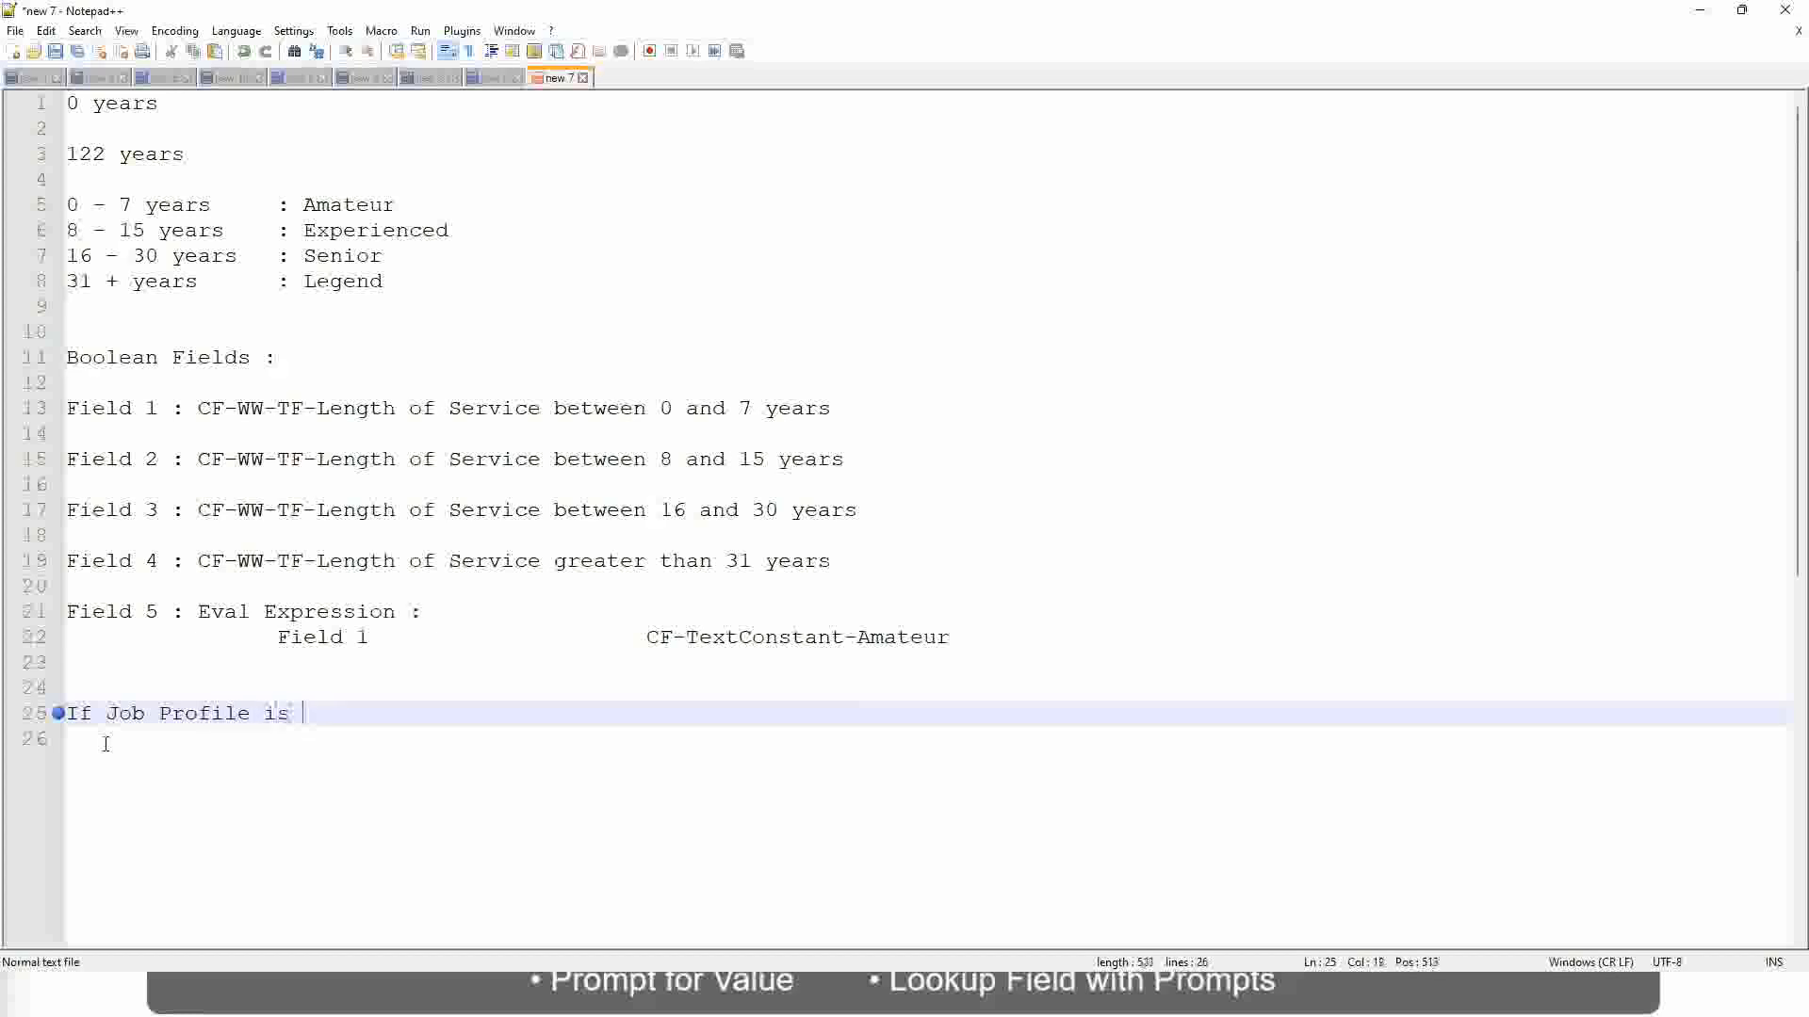
{"action": "type", "text": ": Mana"}
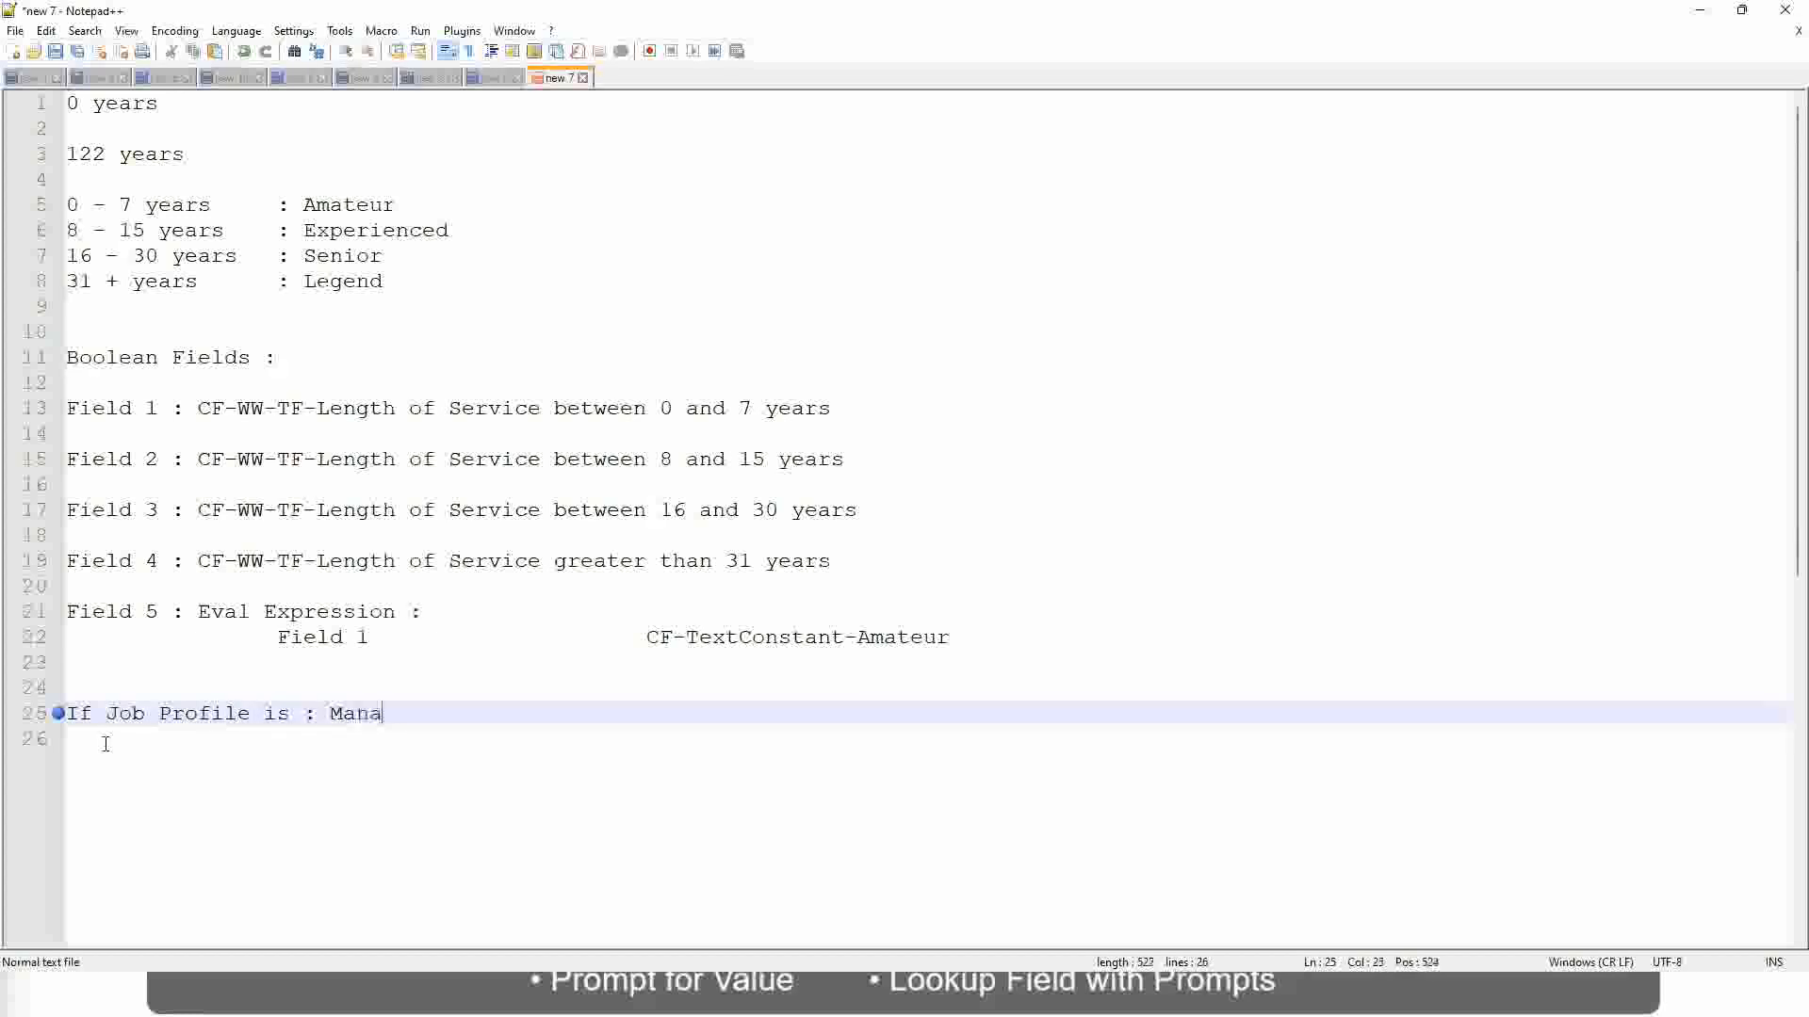
{"action": "type", "text": "ger"}
- Reword the condition on line 25 to "If Management Level is Manager or Above"
{"action": "key", "text": "BackSpace"}
{"action": "key", "text": "BackSpace"}
{"action": "key", "text": "BackSpace"}
{"action": "key", "text": "BackSpace"}
{"action": "key", "text": "BackSpace"}
{"action": "key", "text": "BackSpace"}
{"action": "key", "text": "BackSpace"}
{"action": "key", "text": "BackSpace"}
{"action": "key", "text": "BackSpace"}
{"action": "key", "text": "BackSpace"}
{"action": "key", "text": "BackSpace"}
{"action": "key", "text": "BackSpace"}
{"action": "key", "text": "BackSpace"}
{"action": "key", "text": "BackSpace"}
{"action": "key", "text": "BackSpace"}
{"action": "key", "text": "BackSpace"}
{"action": "key", "text": "BackSpace"}
{"action": "key", "text": "BackSpace"}
{"action": "key", "text": "BackSpace"}
{"action": "key", "text": "BackSpace"}
{"action": "key", "text": "BackSpace"}
{"action": "type", "text": "Manage"}
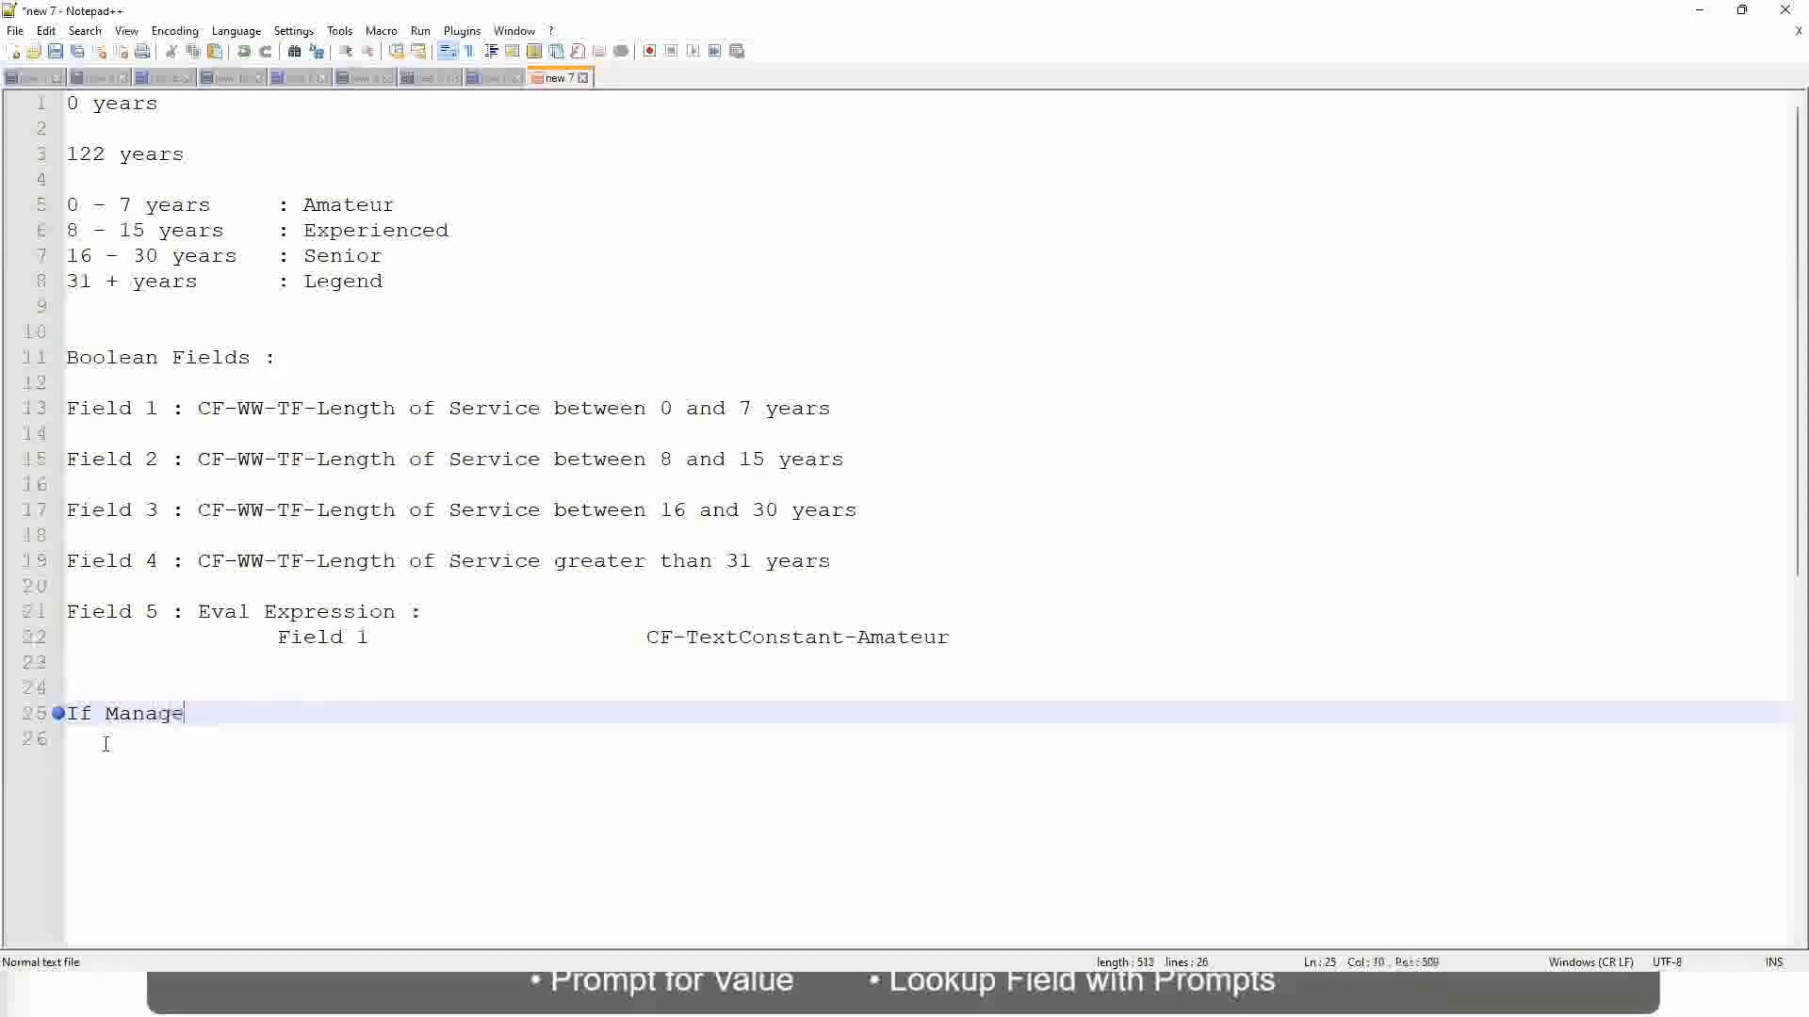
{"action": "type", "text": "ment Level "}
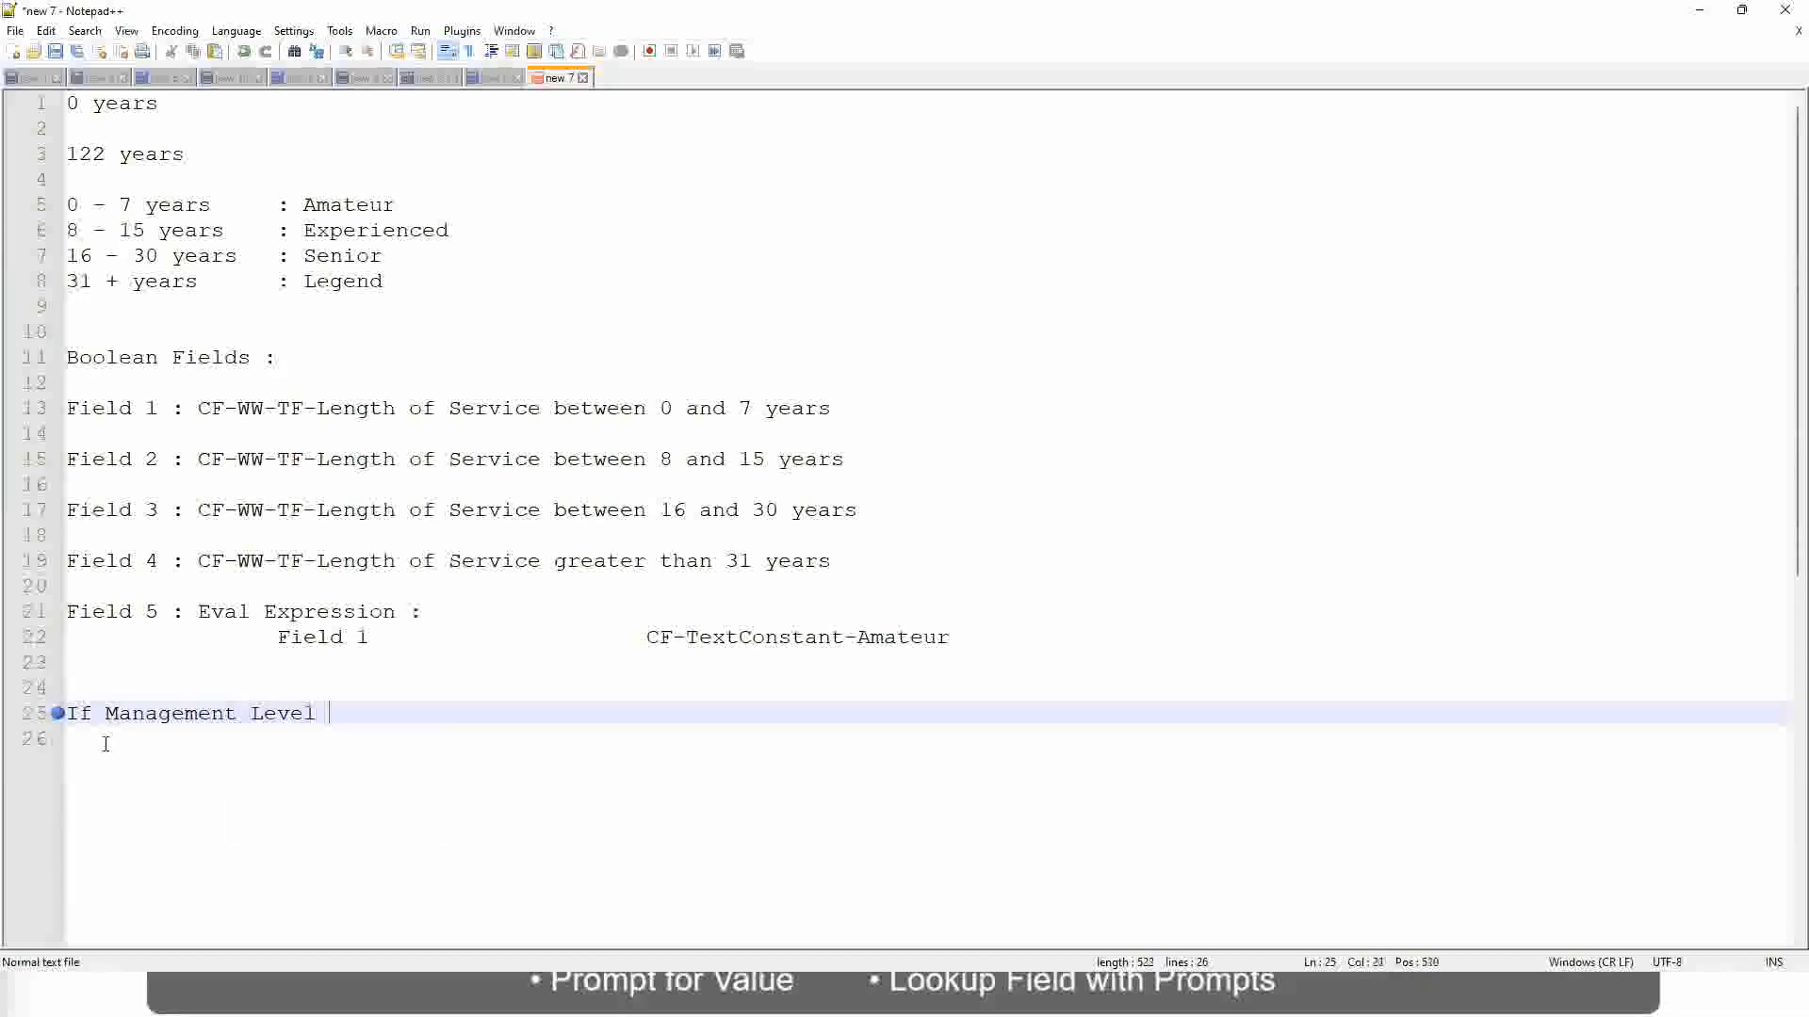
{"action": "type", "text": "is Manager "}
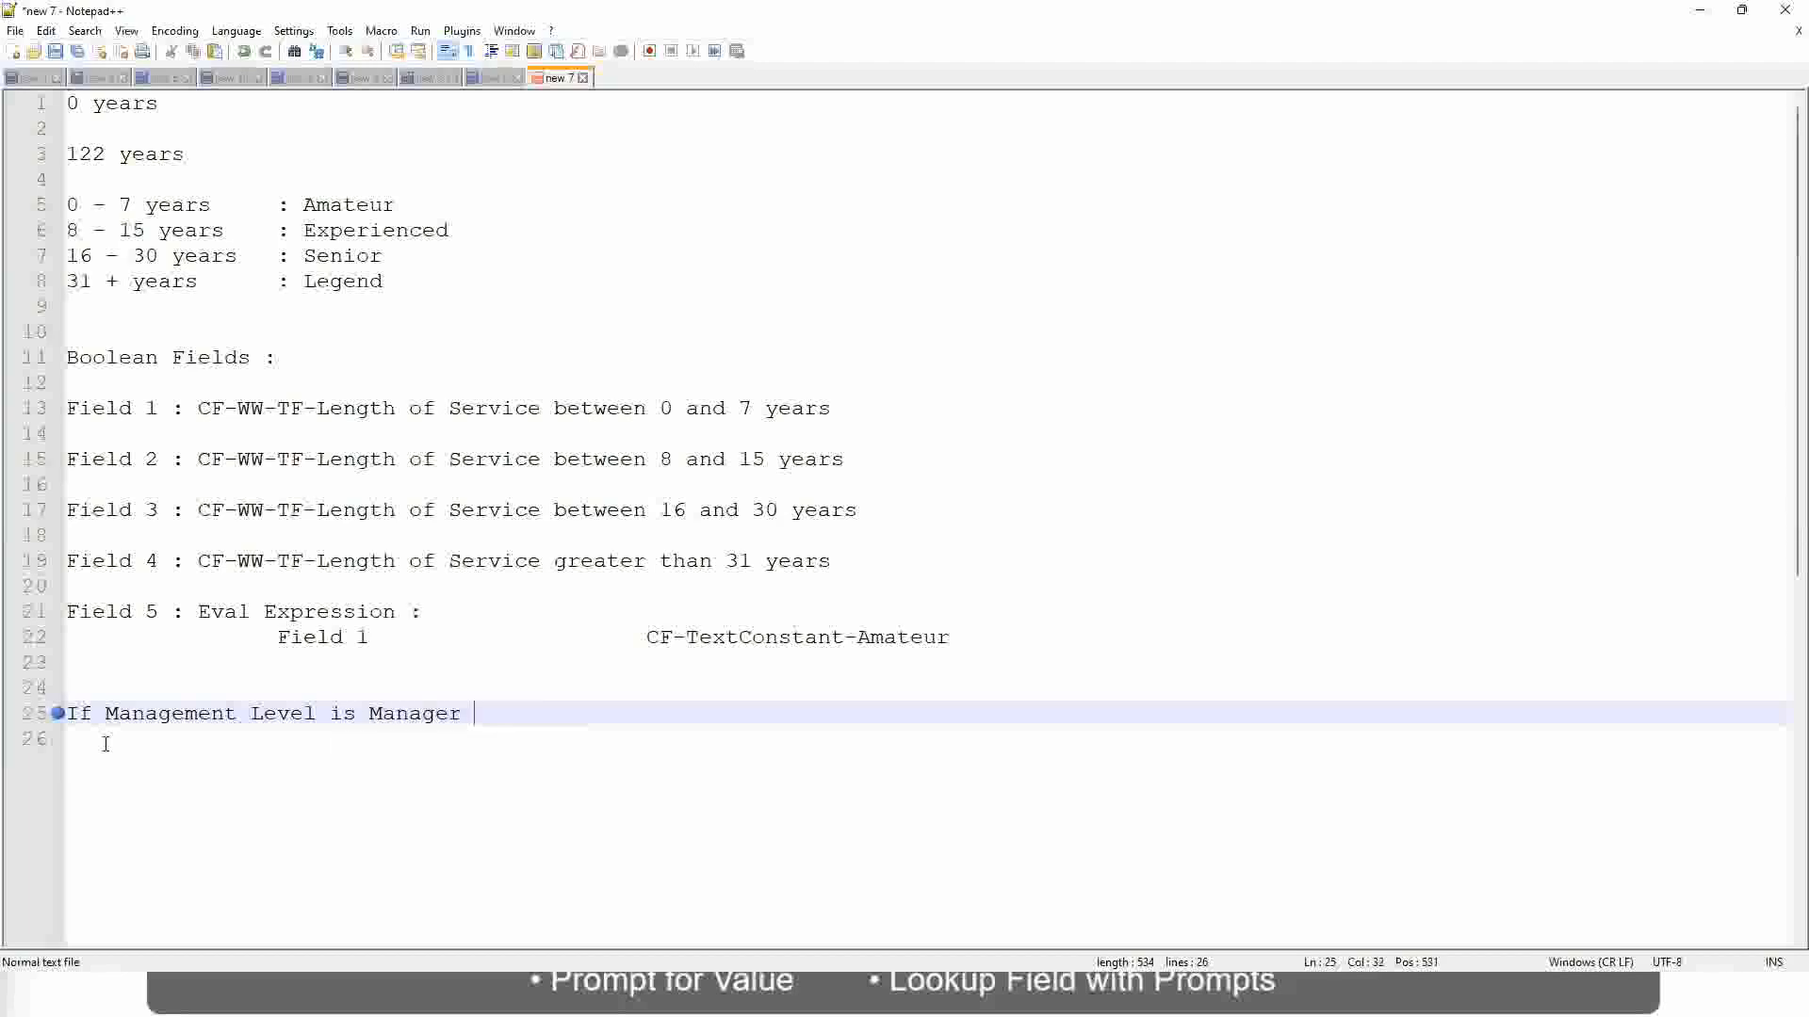
{"action": "type", "text": "or Above"}
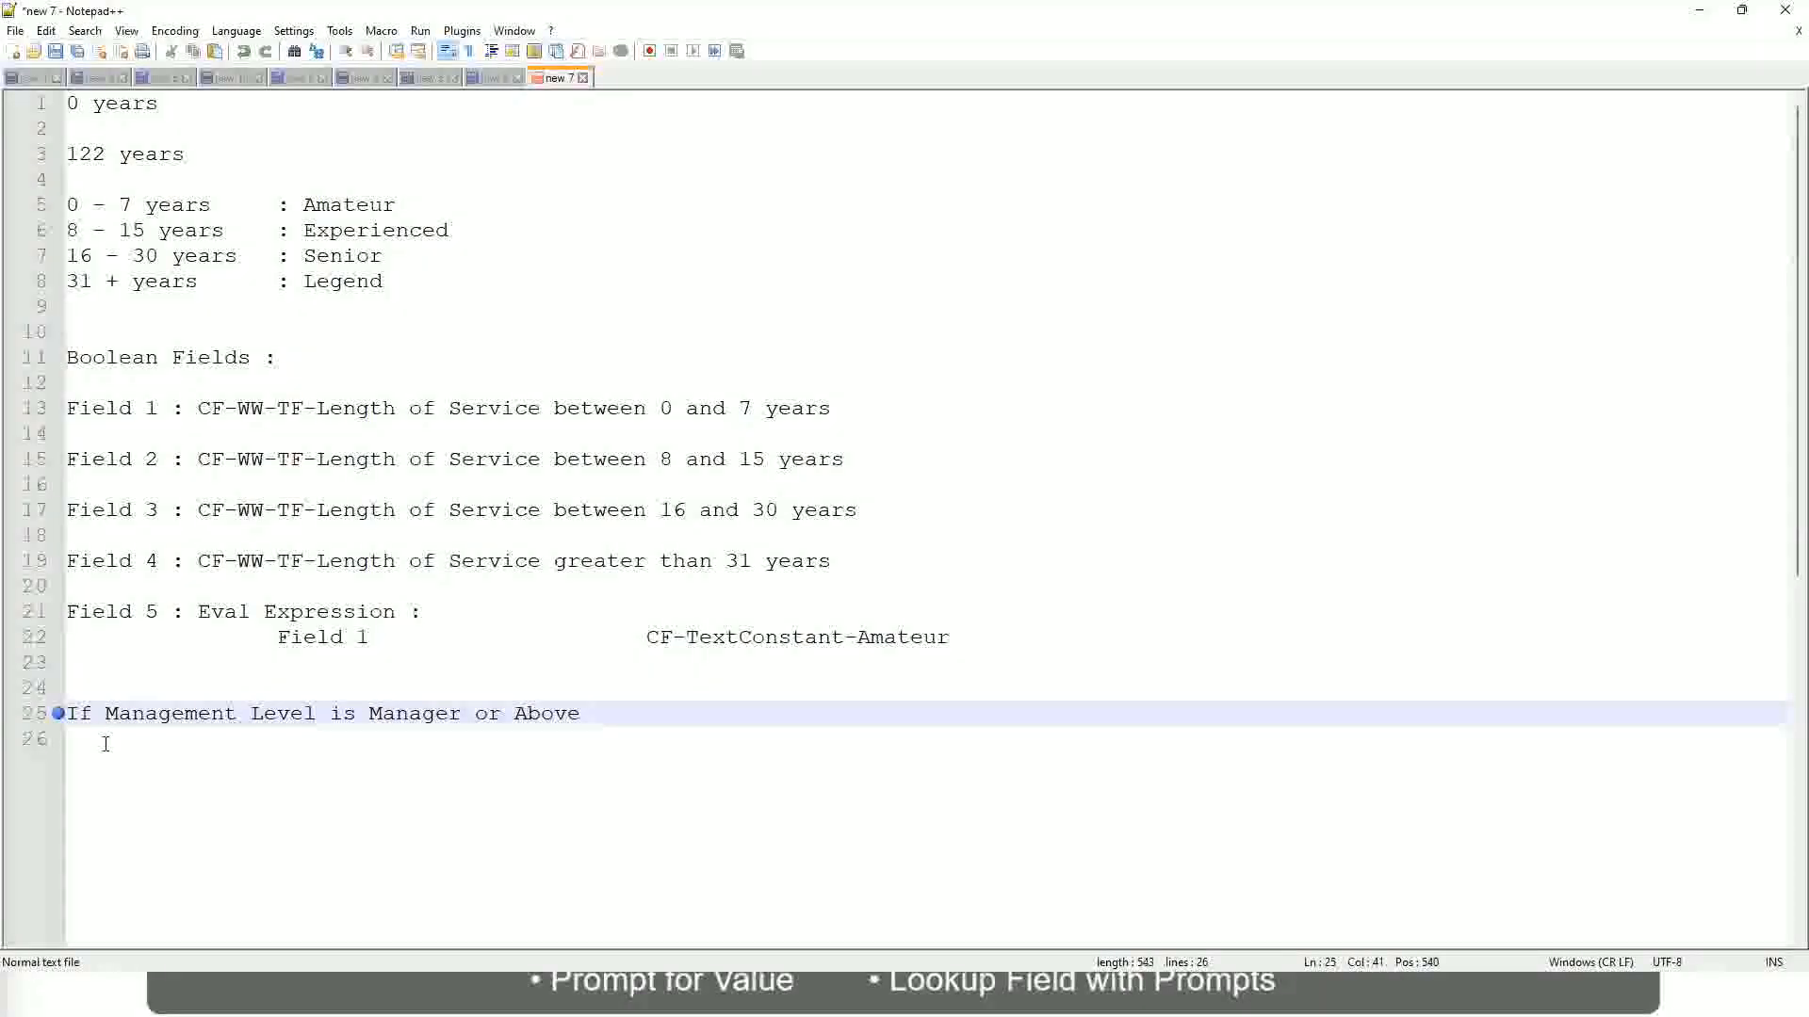
- Add the aligned result "Proposed Allowance Plan : Car Allowance" after the condition on line 25
{"action": "key", "text": "Tab"}
{"action": "key", "text": "Tab"}
{"action": "key", "text": "Tab"}
{"action": "key", "text": "Tab"}
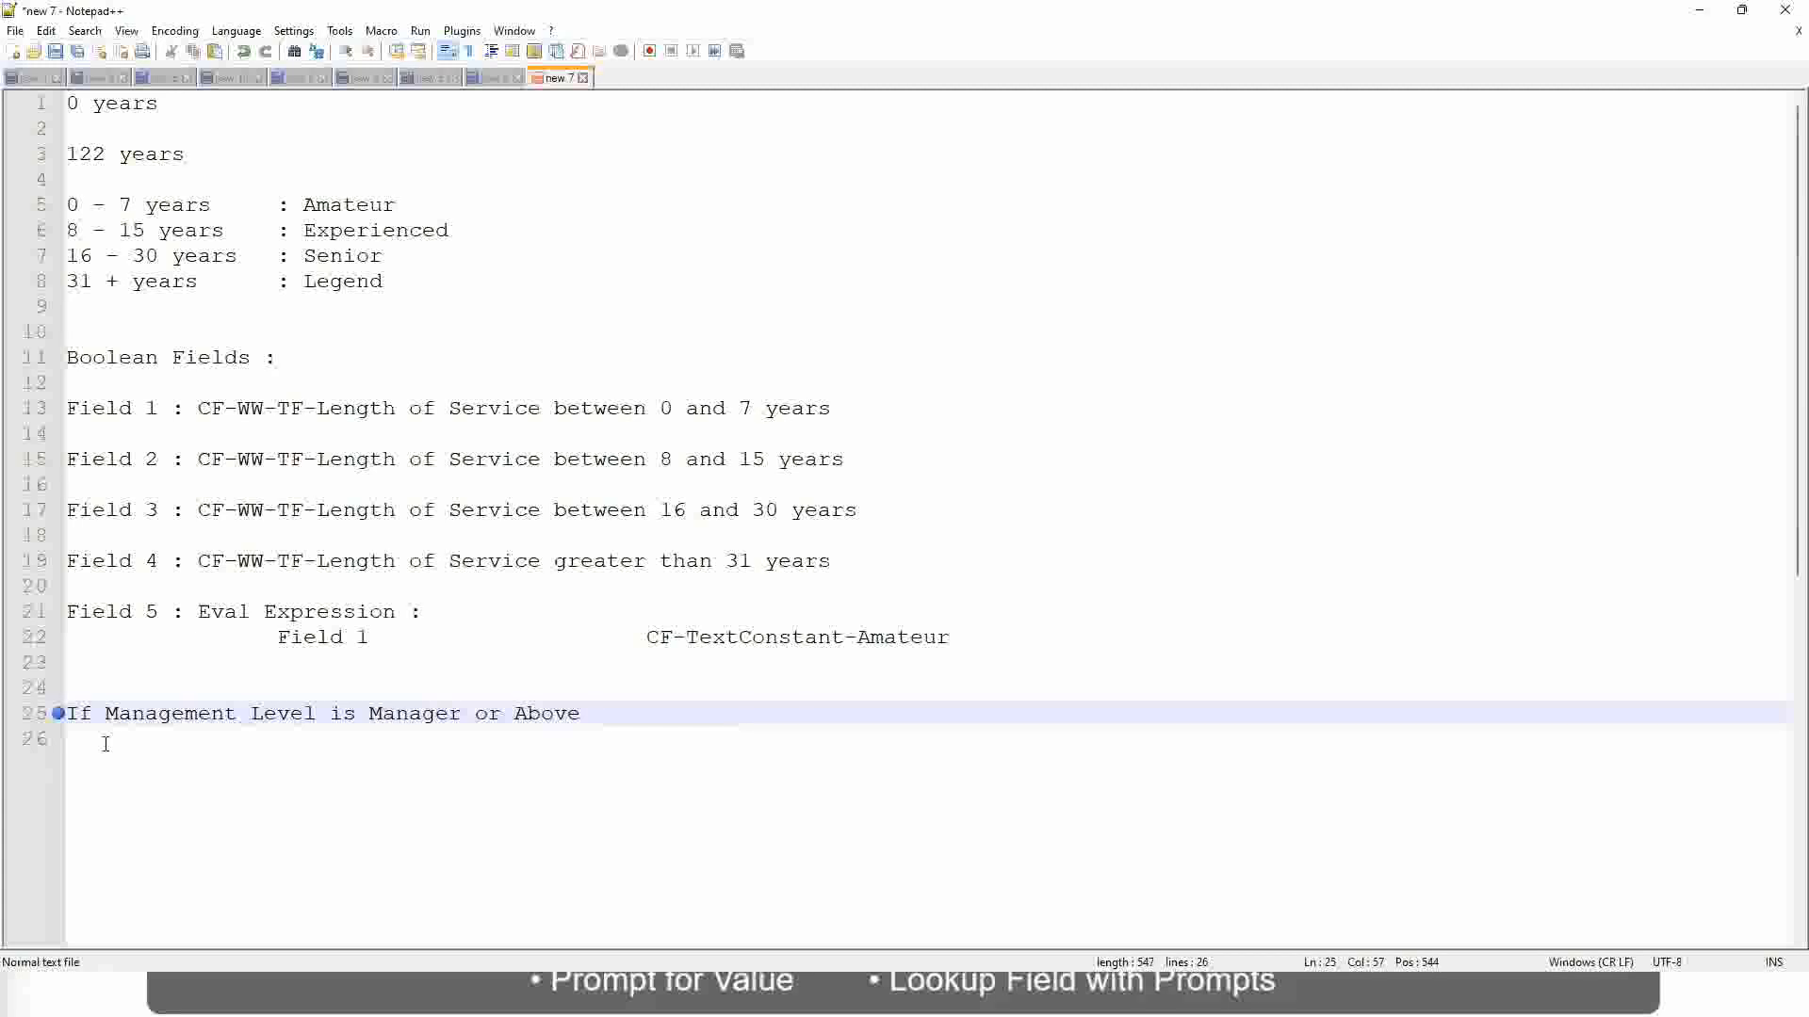
{"action": "key", "text": "Tab"}
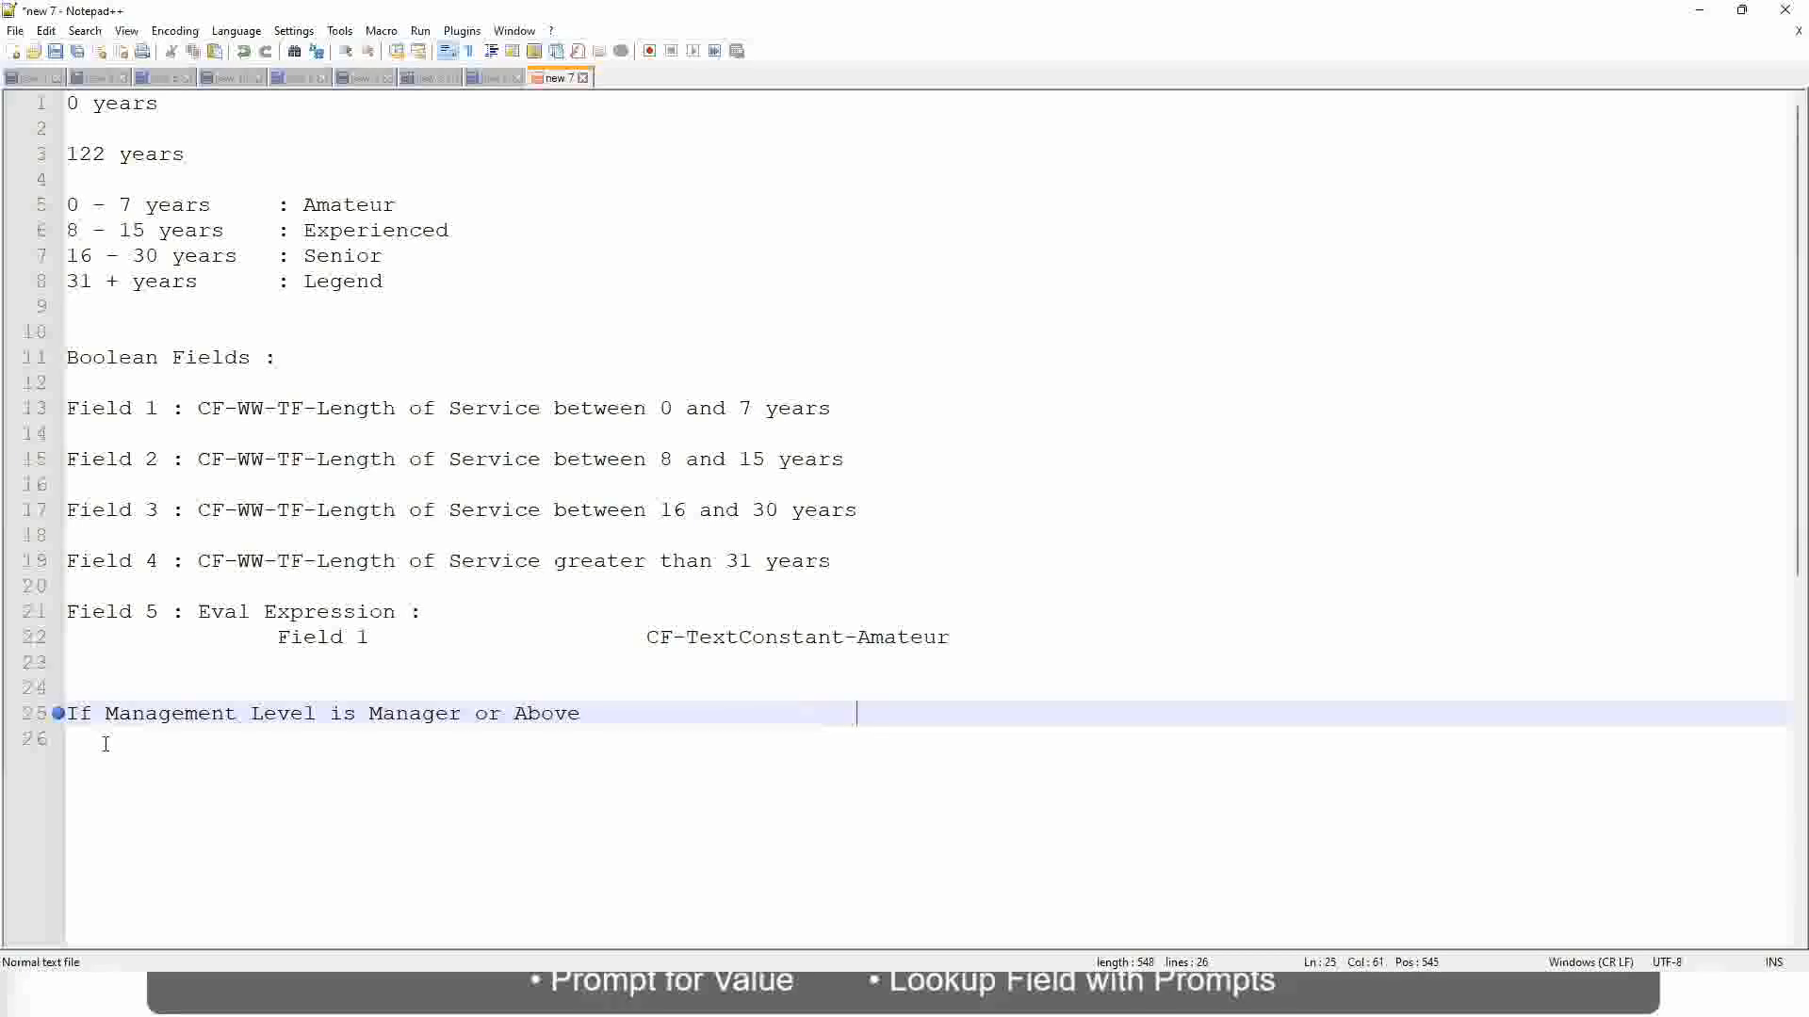
{"action": "type", "text": "Proposed"}
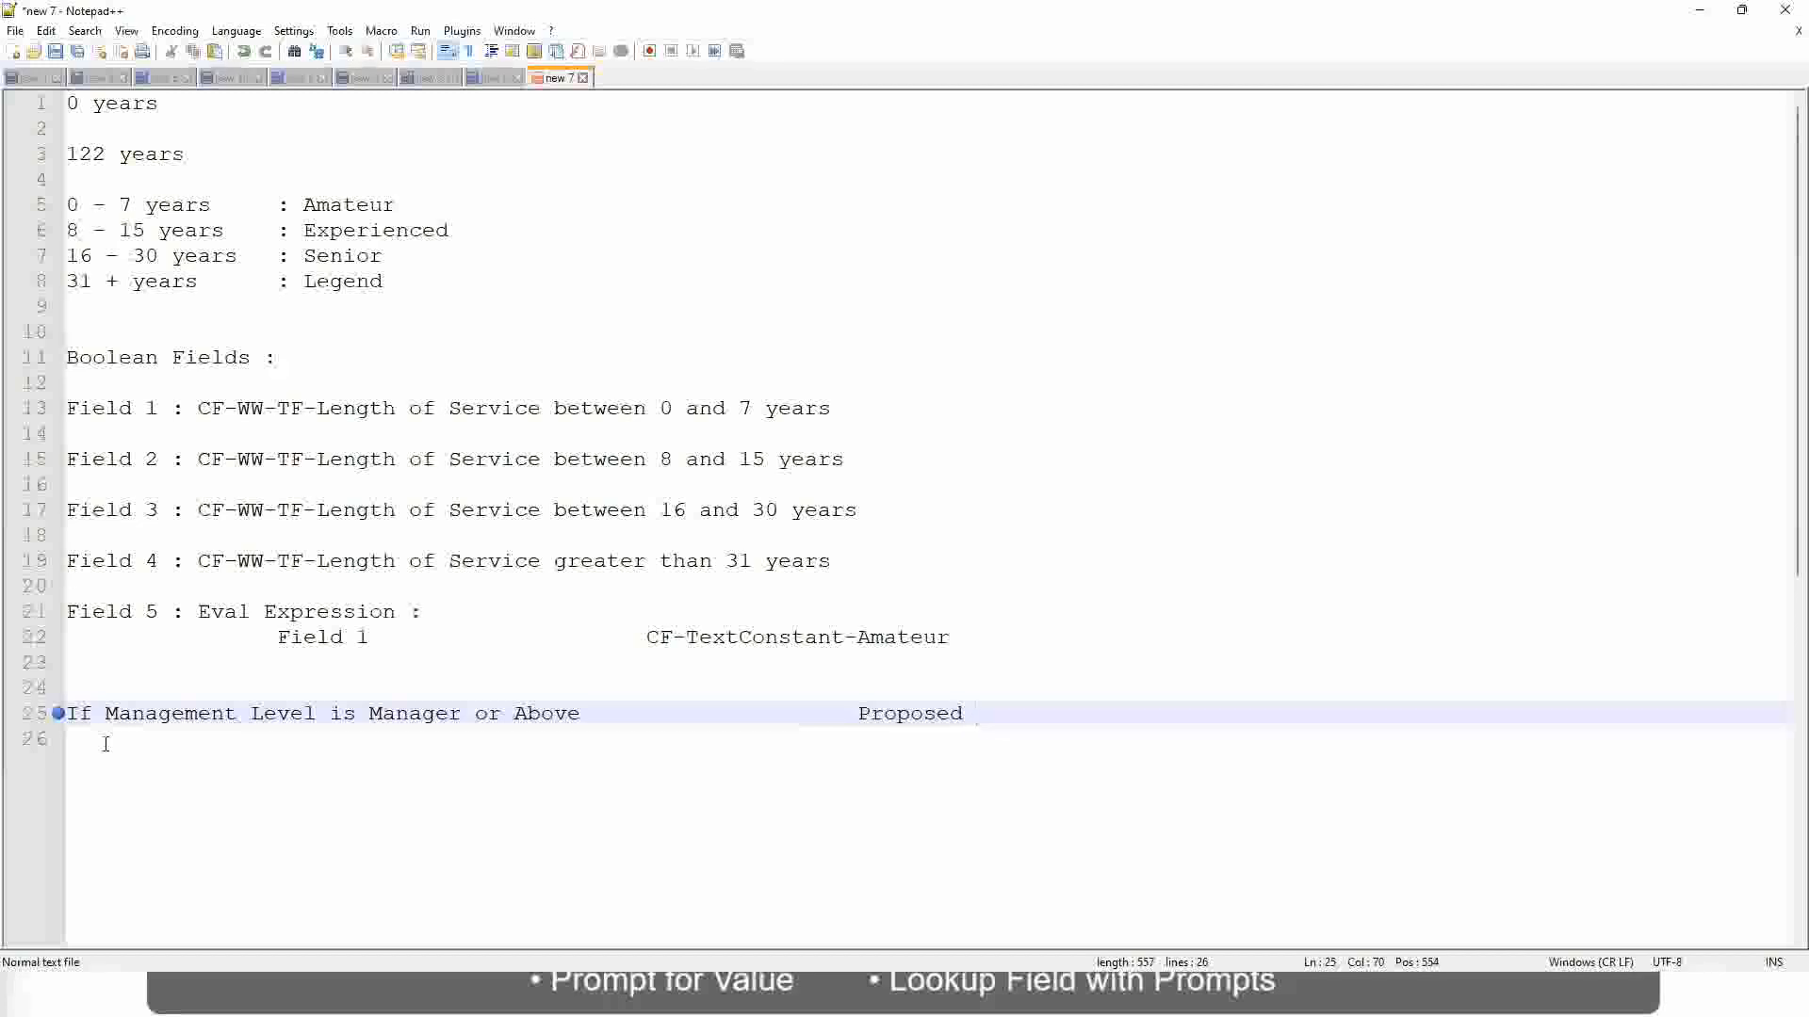
{"action": "type", "text": "Allowance Plan"}
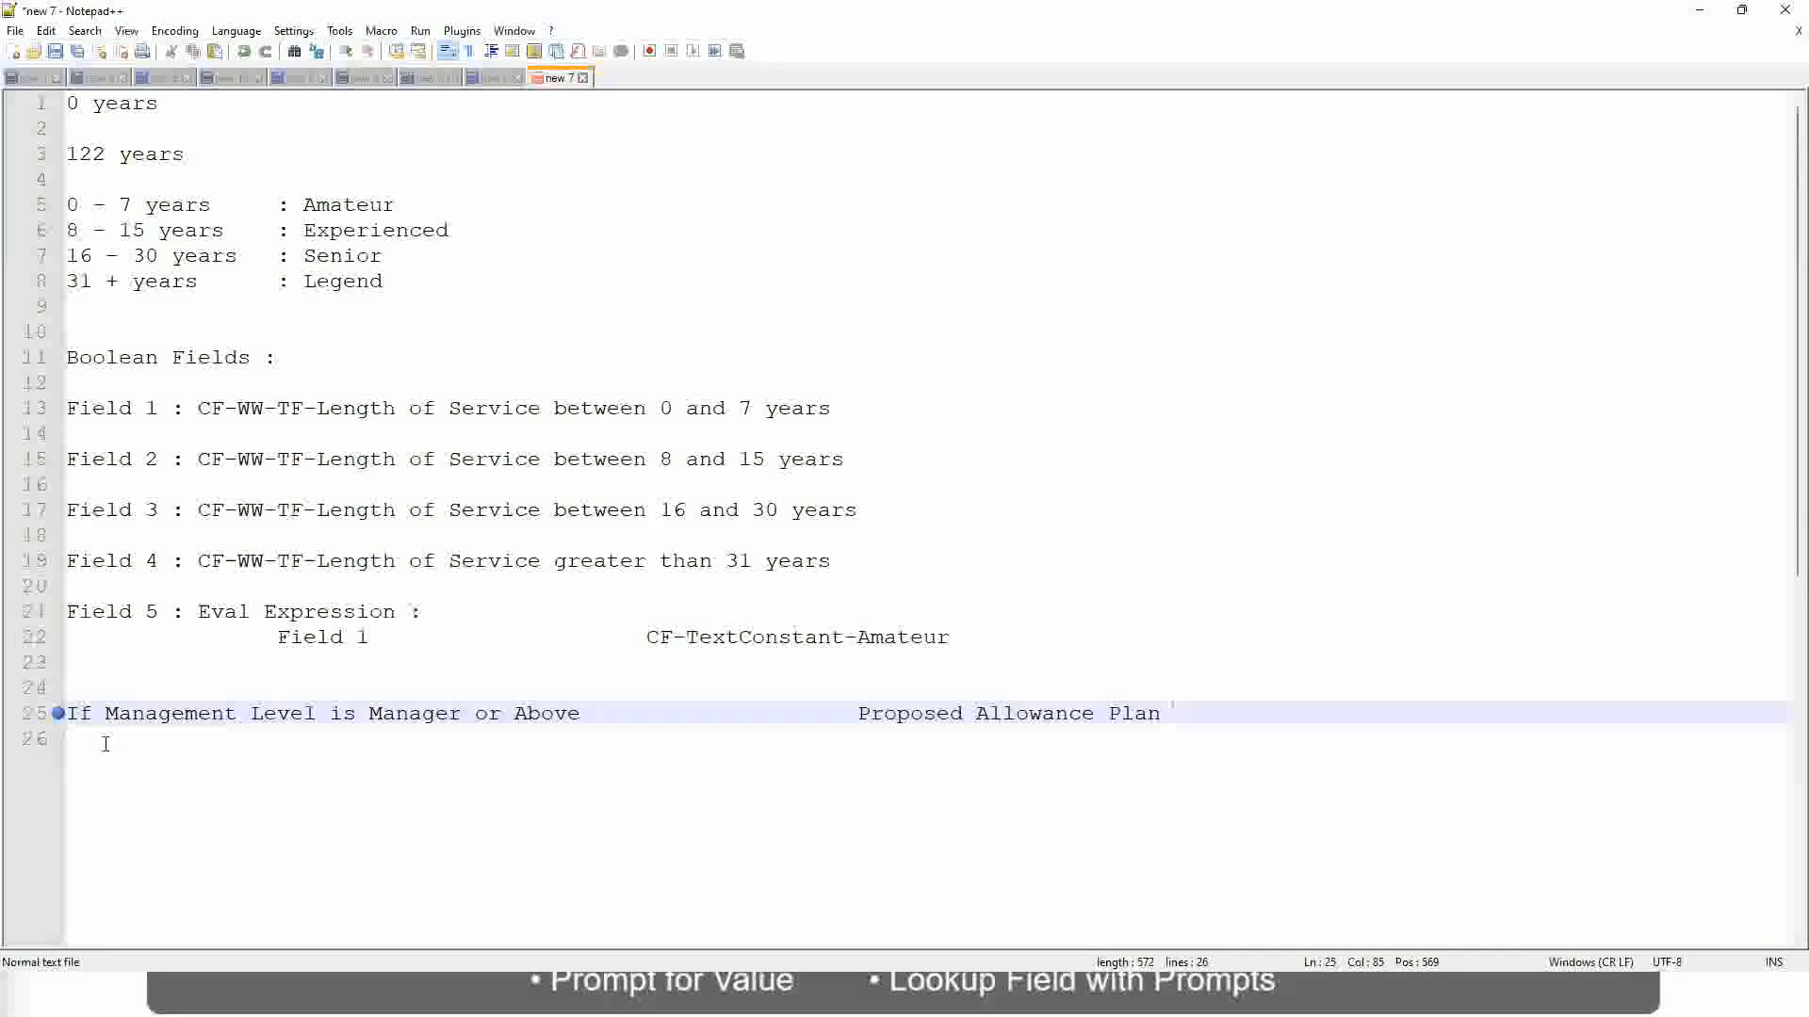
{"action": "type", "text": ": "}
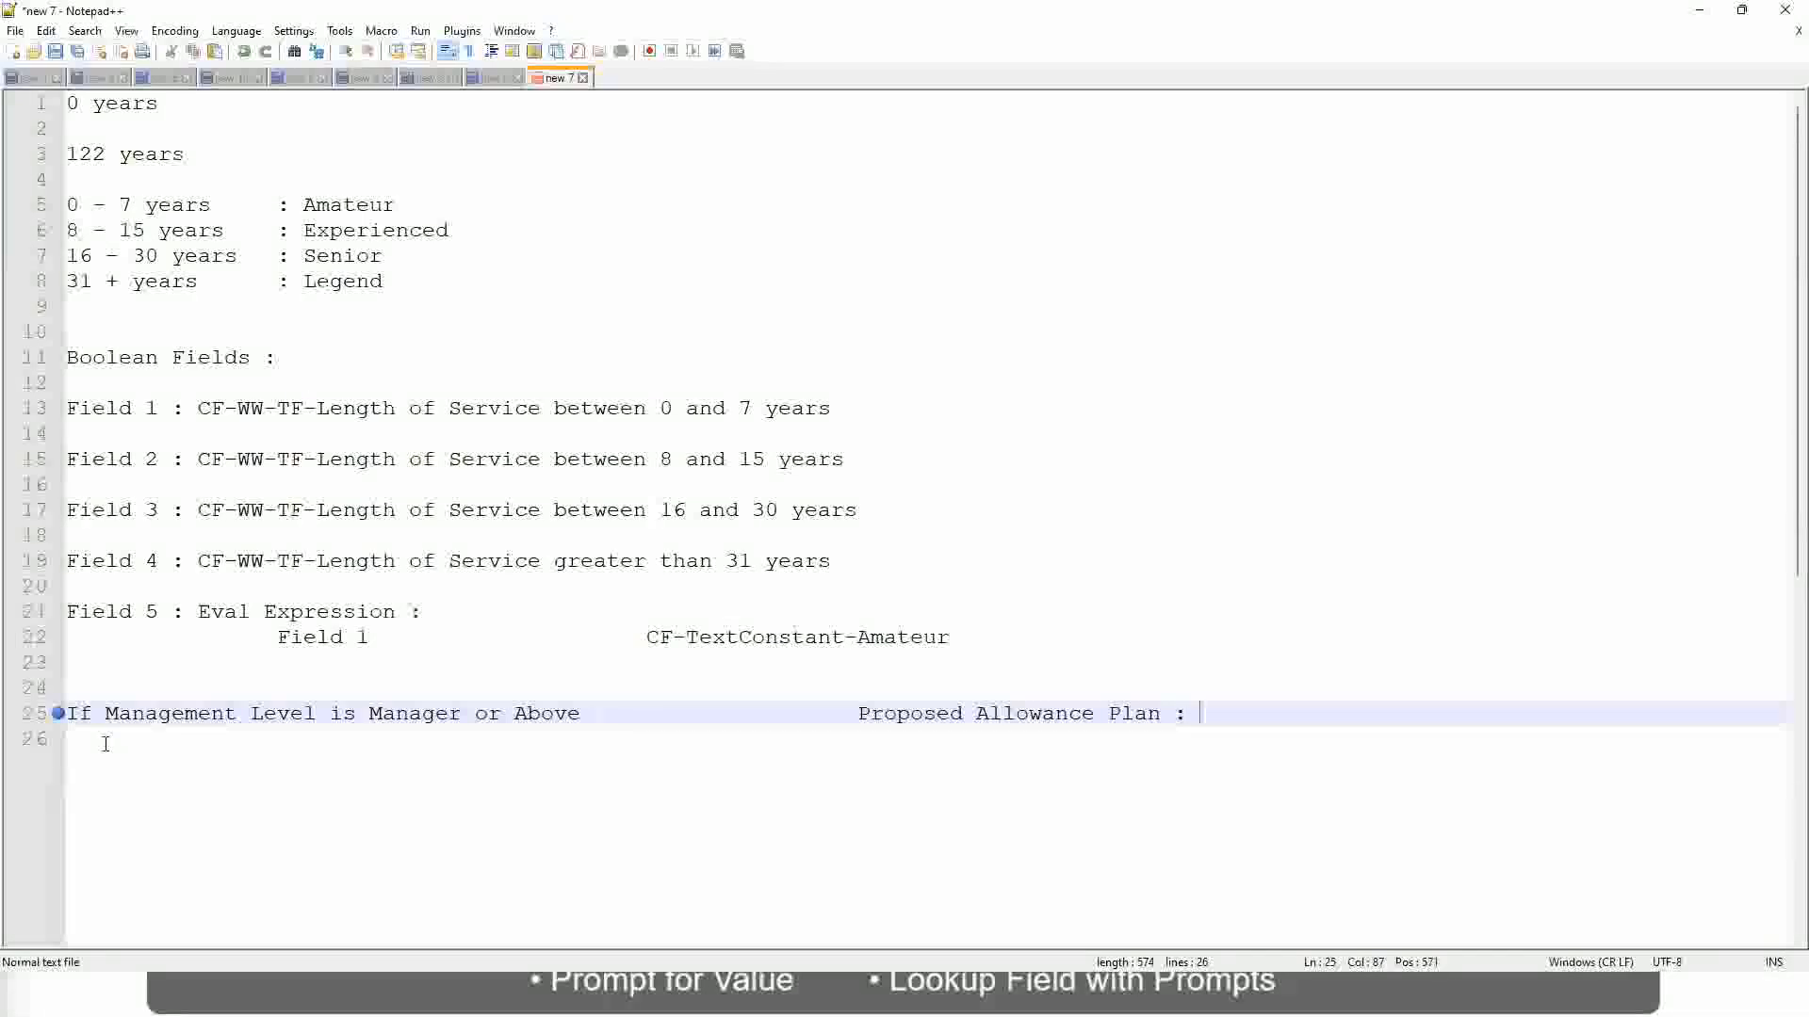
{"action": "type", "text": "Car Allowance"}
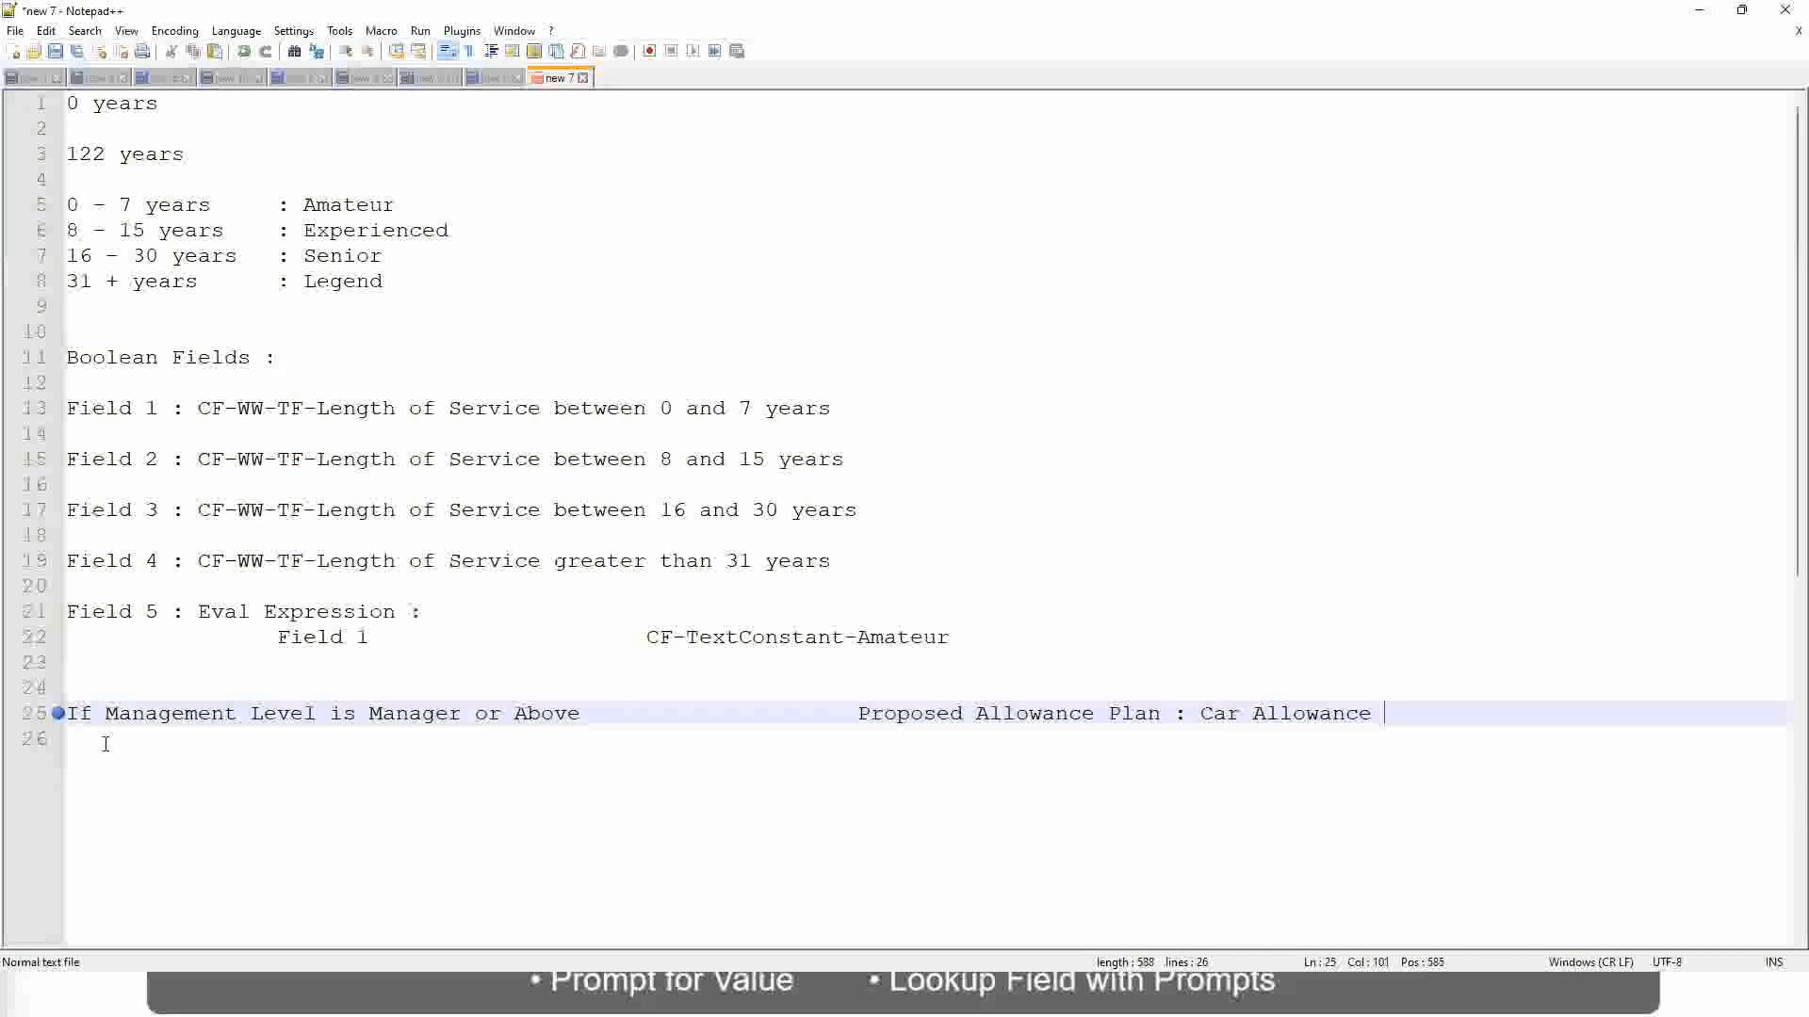
- Begin line 26 with "If Management Level is" and remove "or Above" from the condition on line 25
{"action": "key", "text": "Return"}
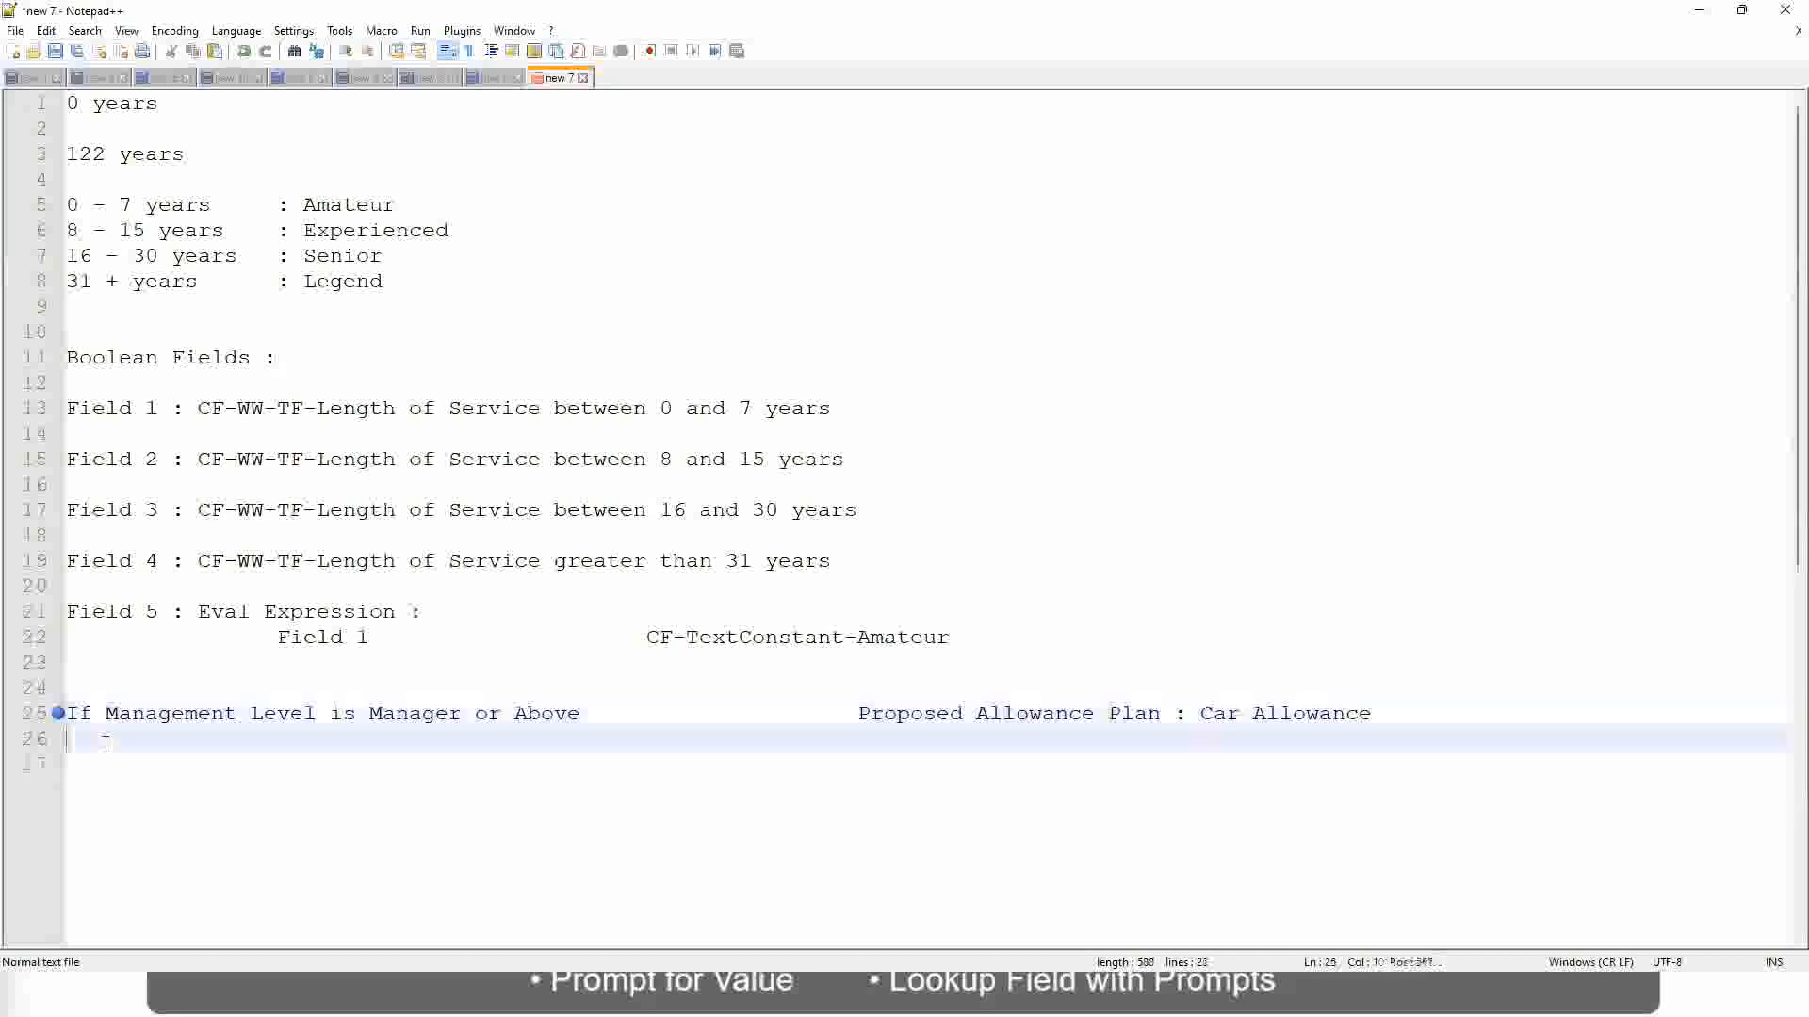
{"action": "type", "text": "If Management Level is"}
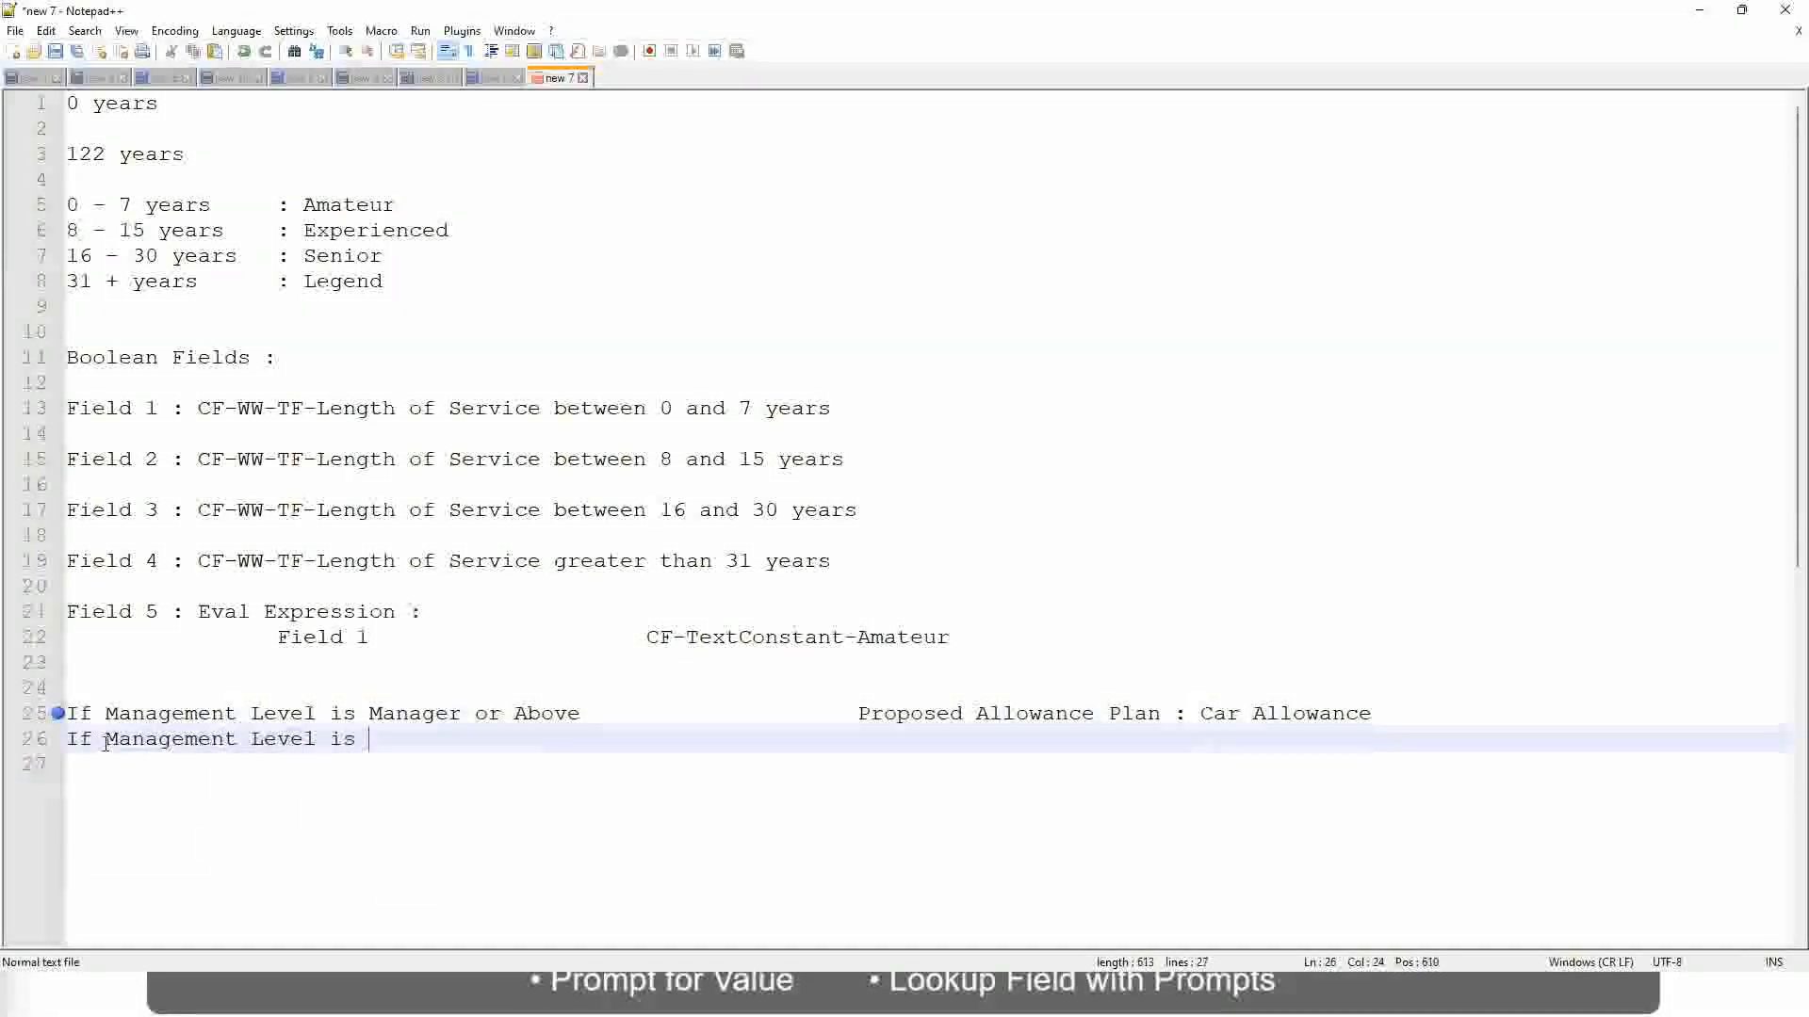
{"action": "key", "text": "Up"}
{"action": "key", "text": "Right"}
{"action": "key", "text": "Right"}
{"action": "key", "text": "Right"}
{"action": "key", "text": "Right"}
{"action": "key", "text": "Right"}
{"action": "key", "text": "Right"}
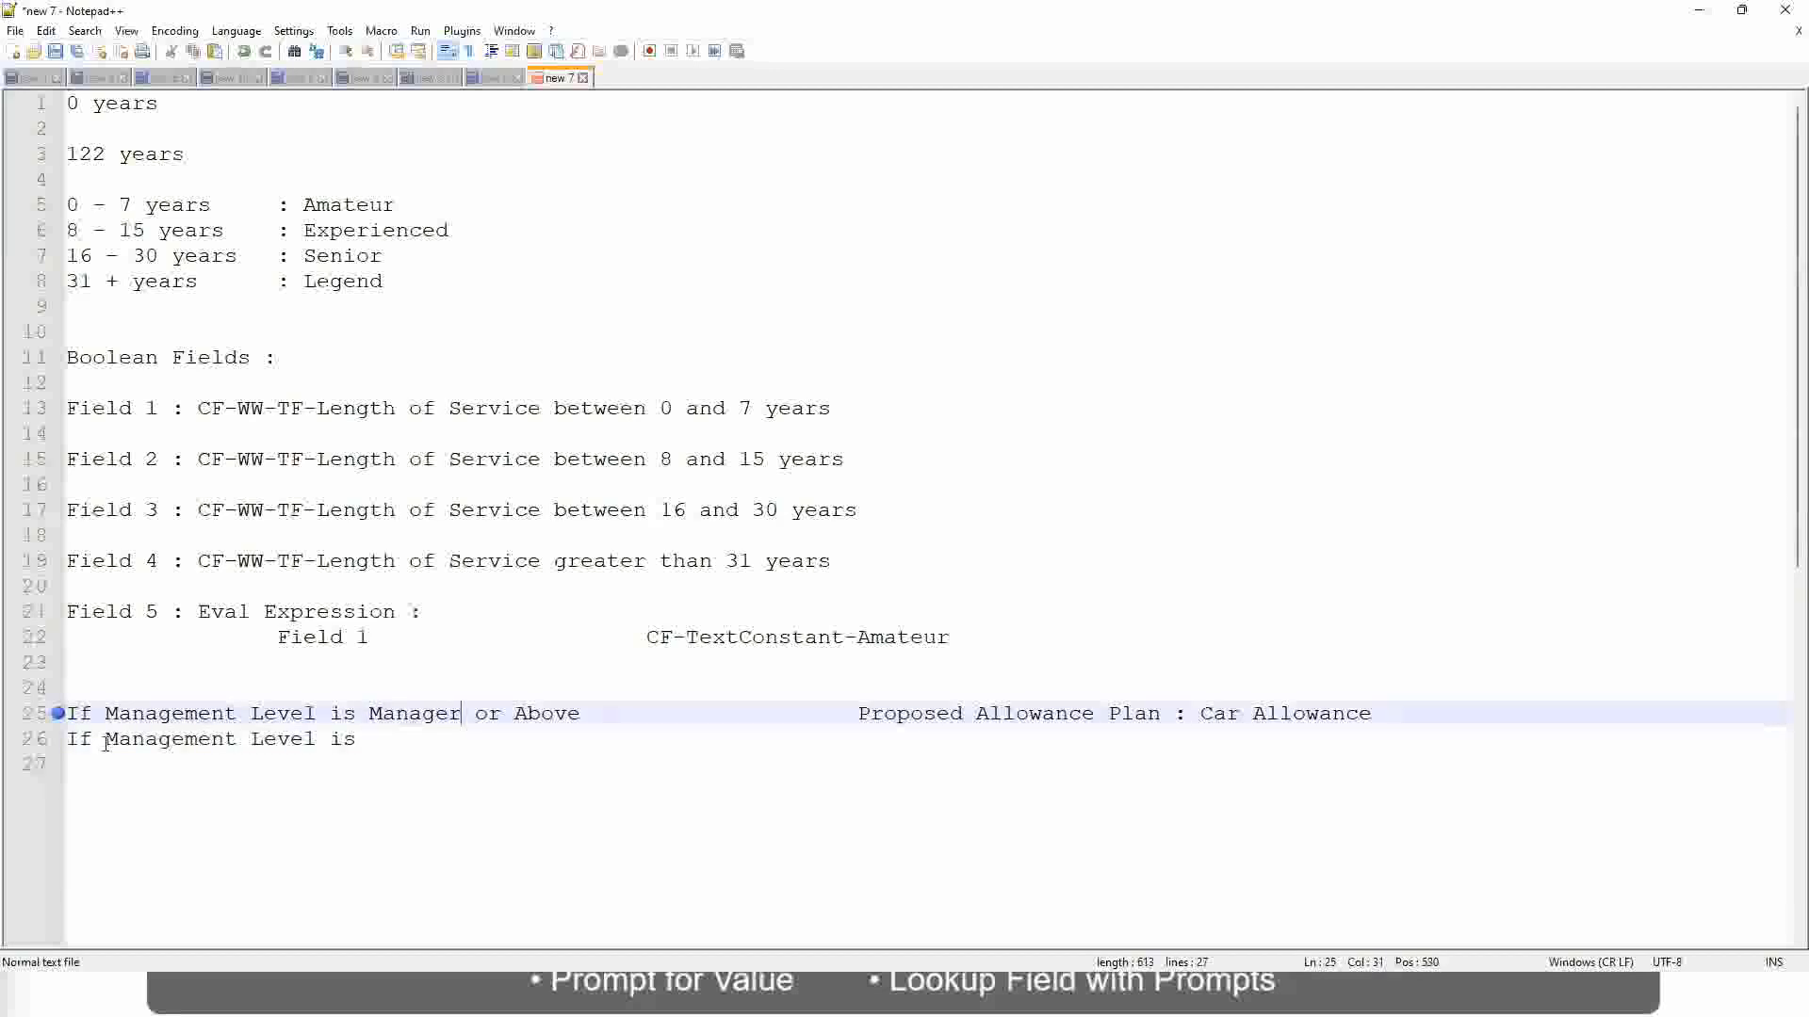
{"action": "key", "text": "shift+Right"}
{"action": "key", "text": "shift+Right"}
{"action": "key", "text": "shift+Right"}
{"action": "key", "text": "shift+Right"}
{"action": "key", "text": "shift+Right"}
{"action": "key", "text": "shift+Right"}
{"action": "key", "text": "shift+Right"}
{"action": "key", "text": "shift+Right"}
{"action": "key", "text": "shift+Right"}
{"action": "key", "text": "Delete"}
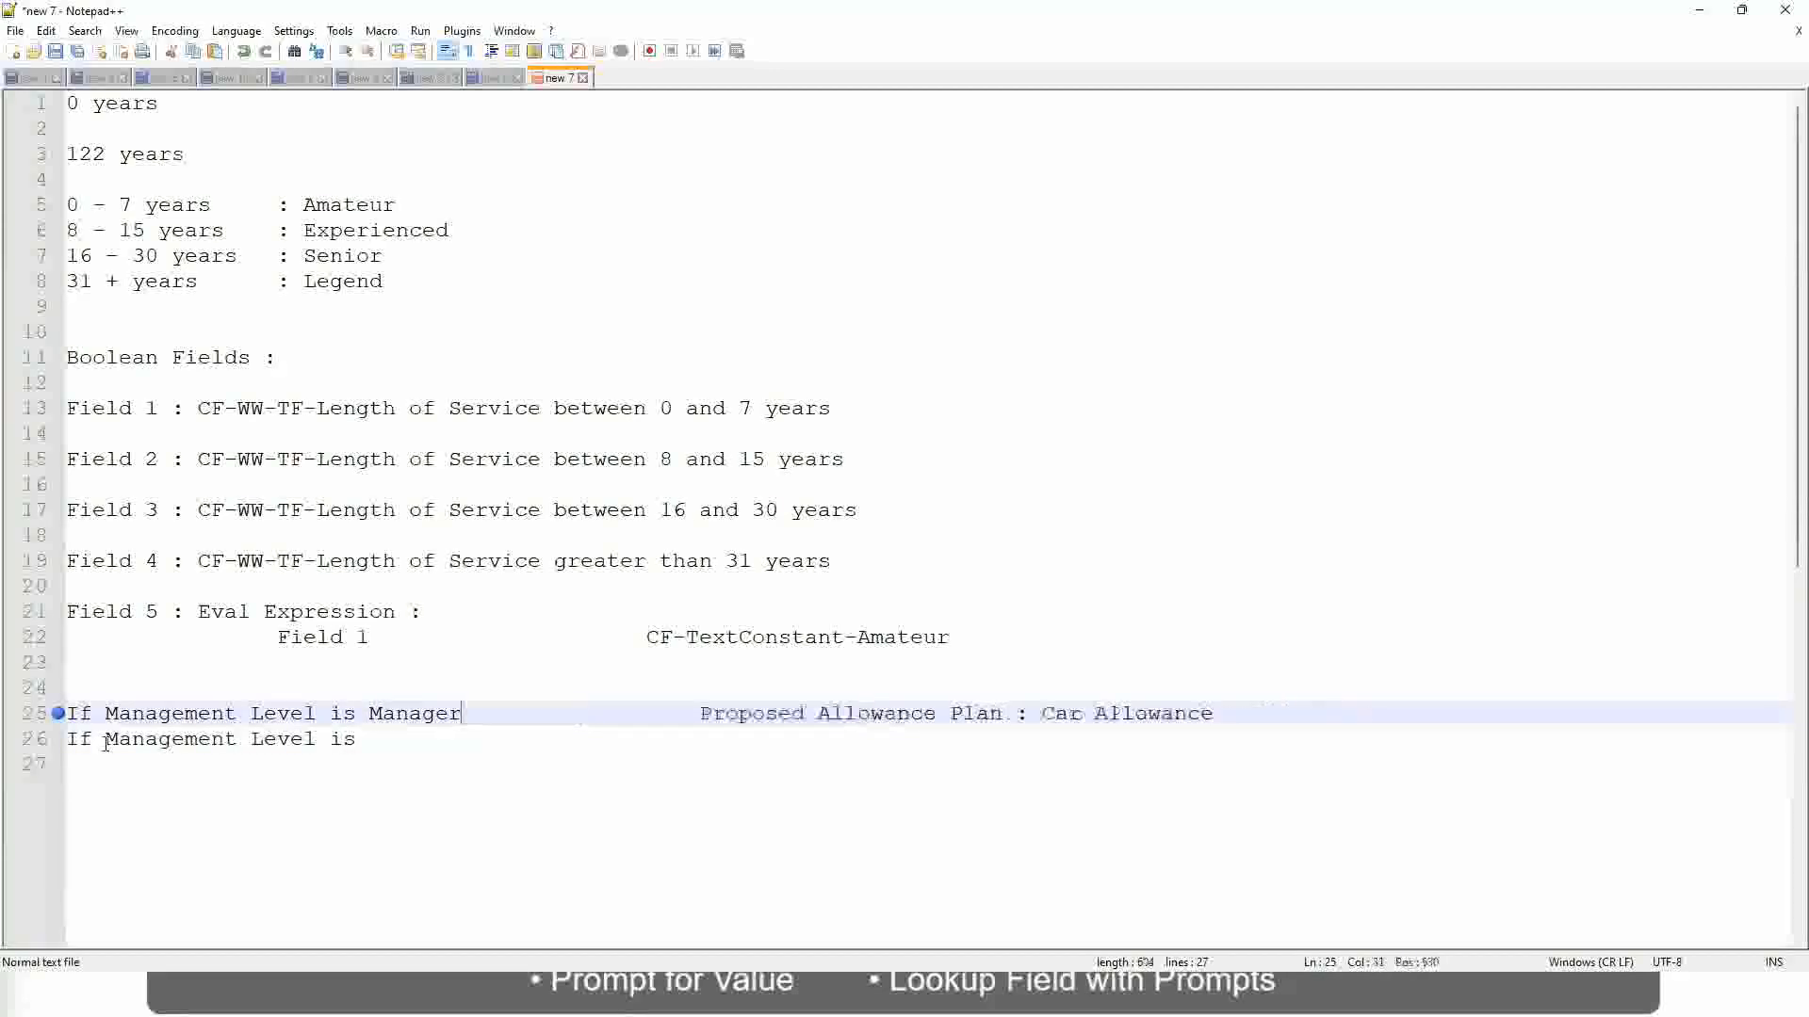
- Complete the line 26 condition with "Director" and add the aligned result "Executive Allowance"
{"action": "key", "text": "Down"}
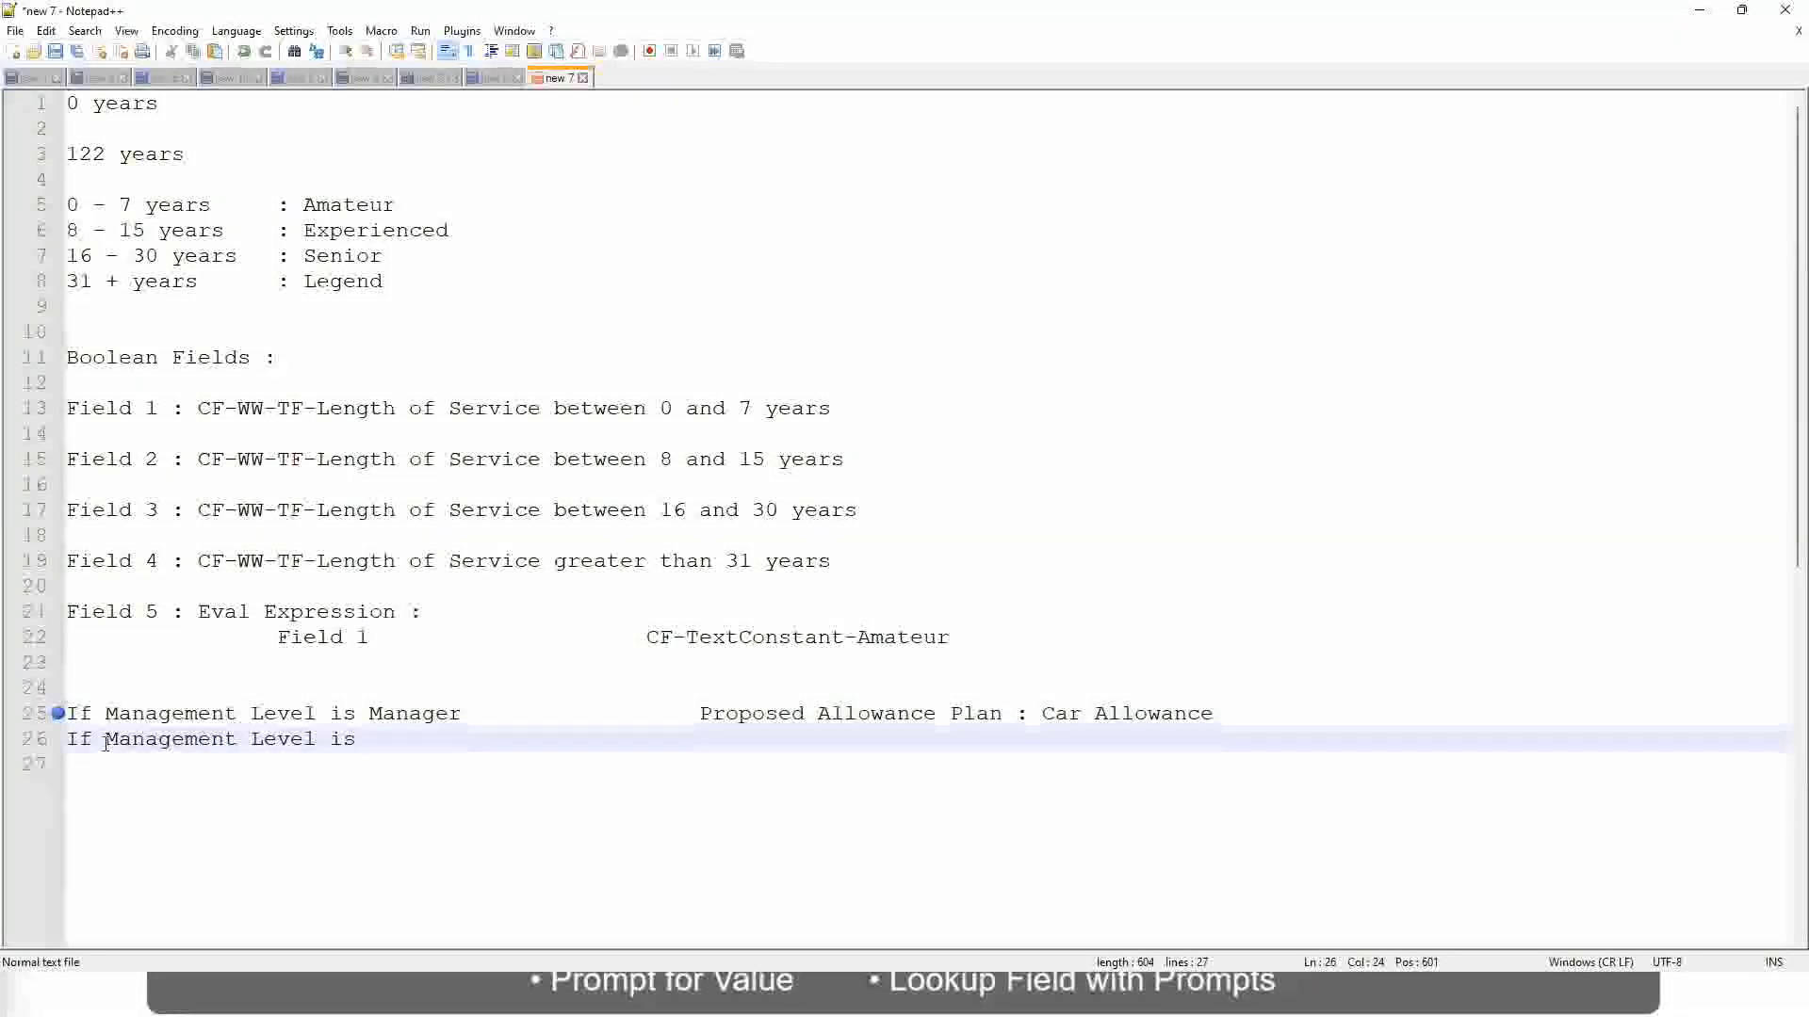
{"action": "type", "text": "Director"}
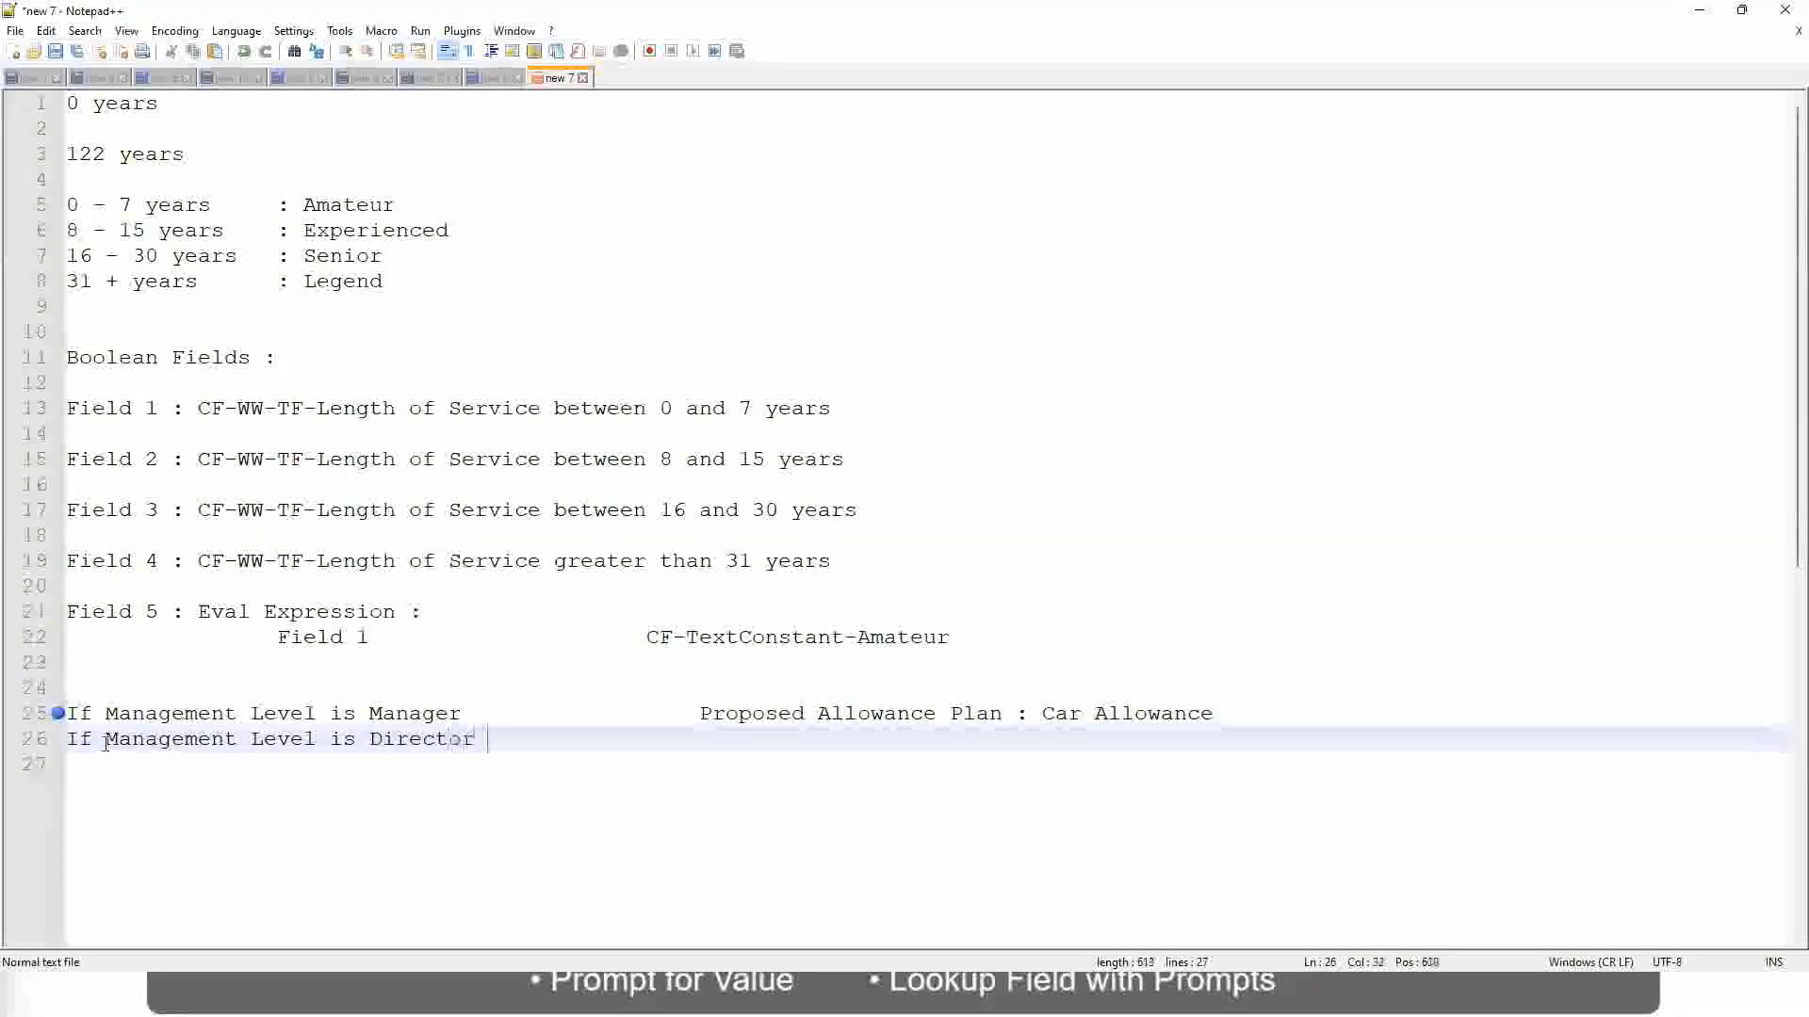
{"action": "key", "text": "Tab"}
{"action": "key", "text": "Tab"}
{"action": "key", "text": "Tab"}
{"action": "key", "text": "Tab"}
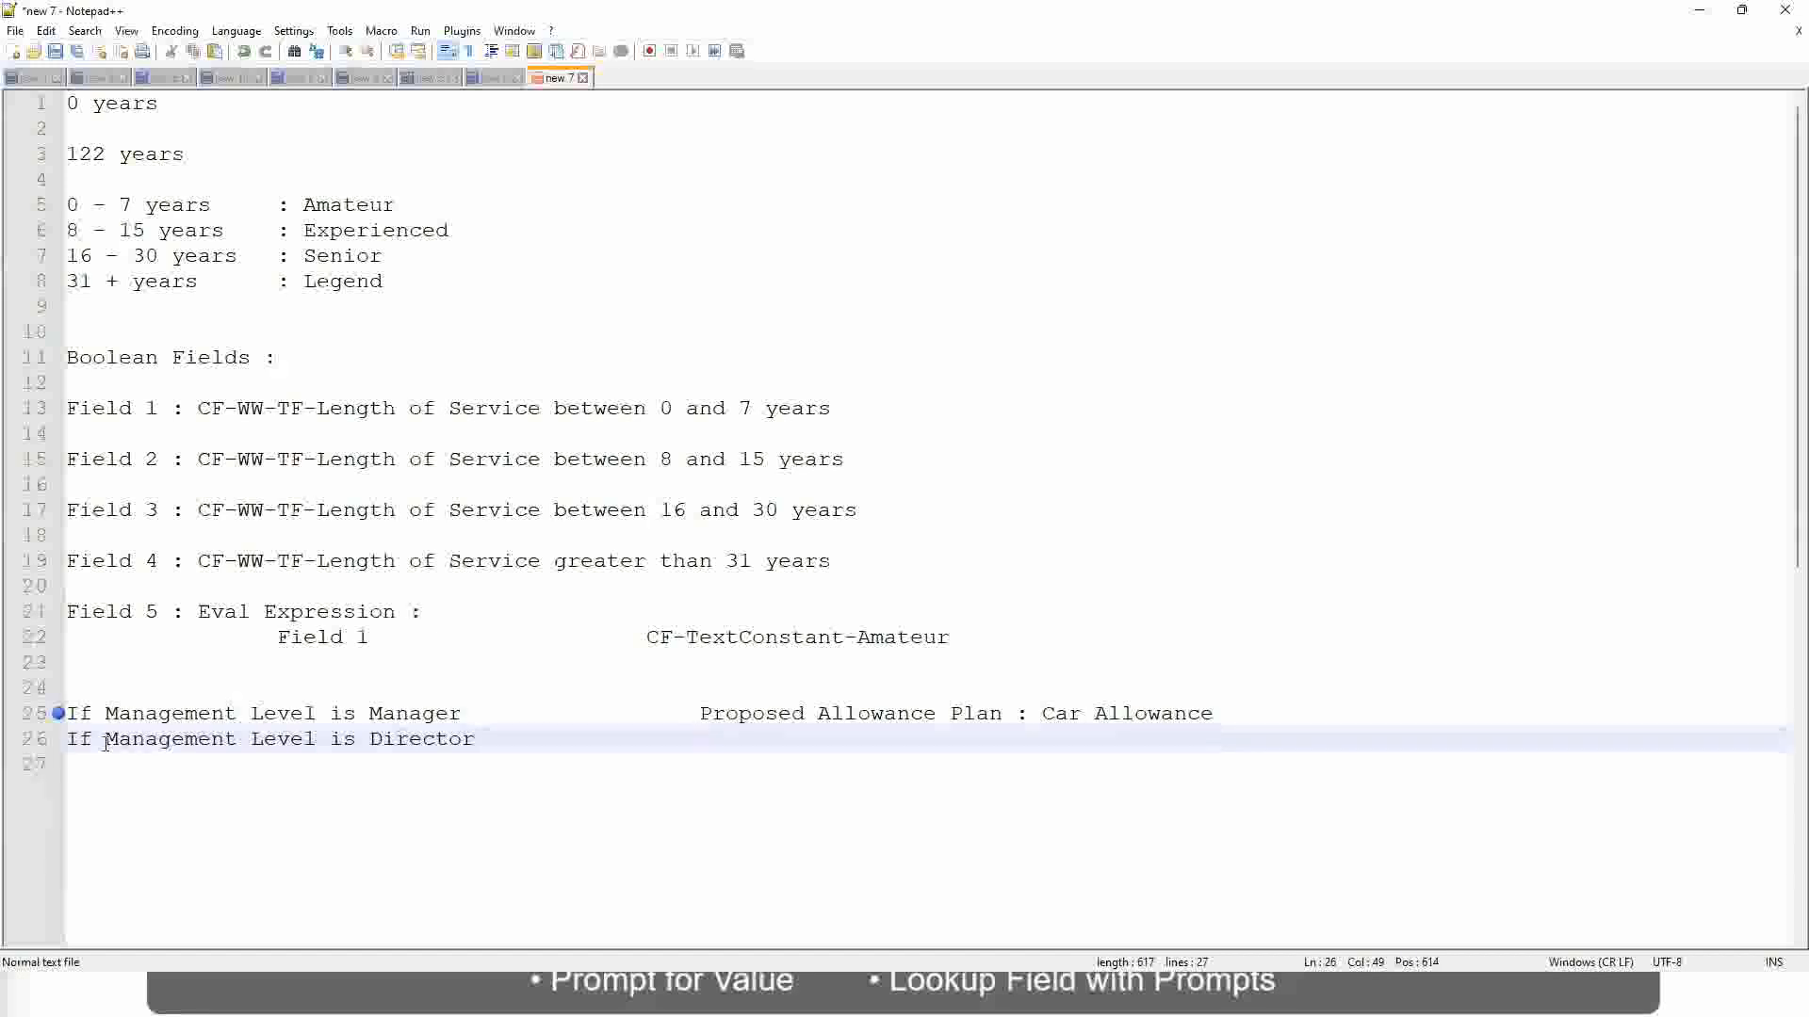
{"action": "type", "text": "Executive Allo"}
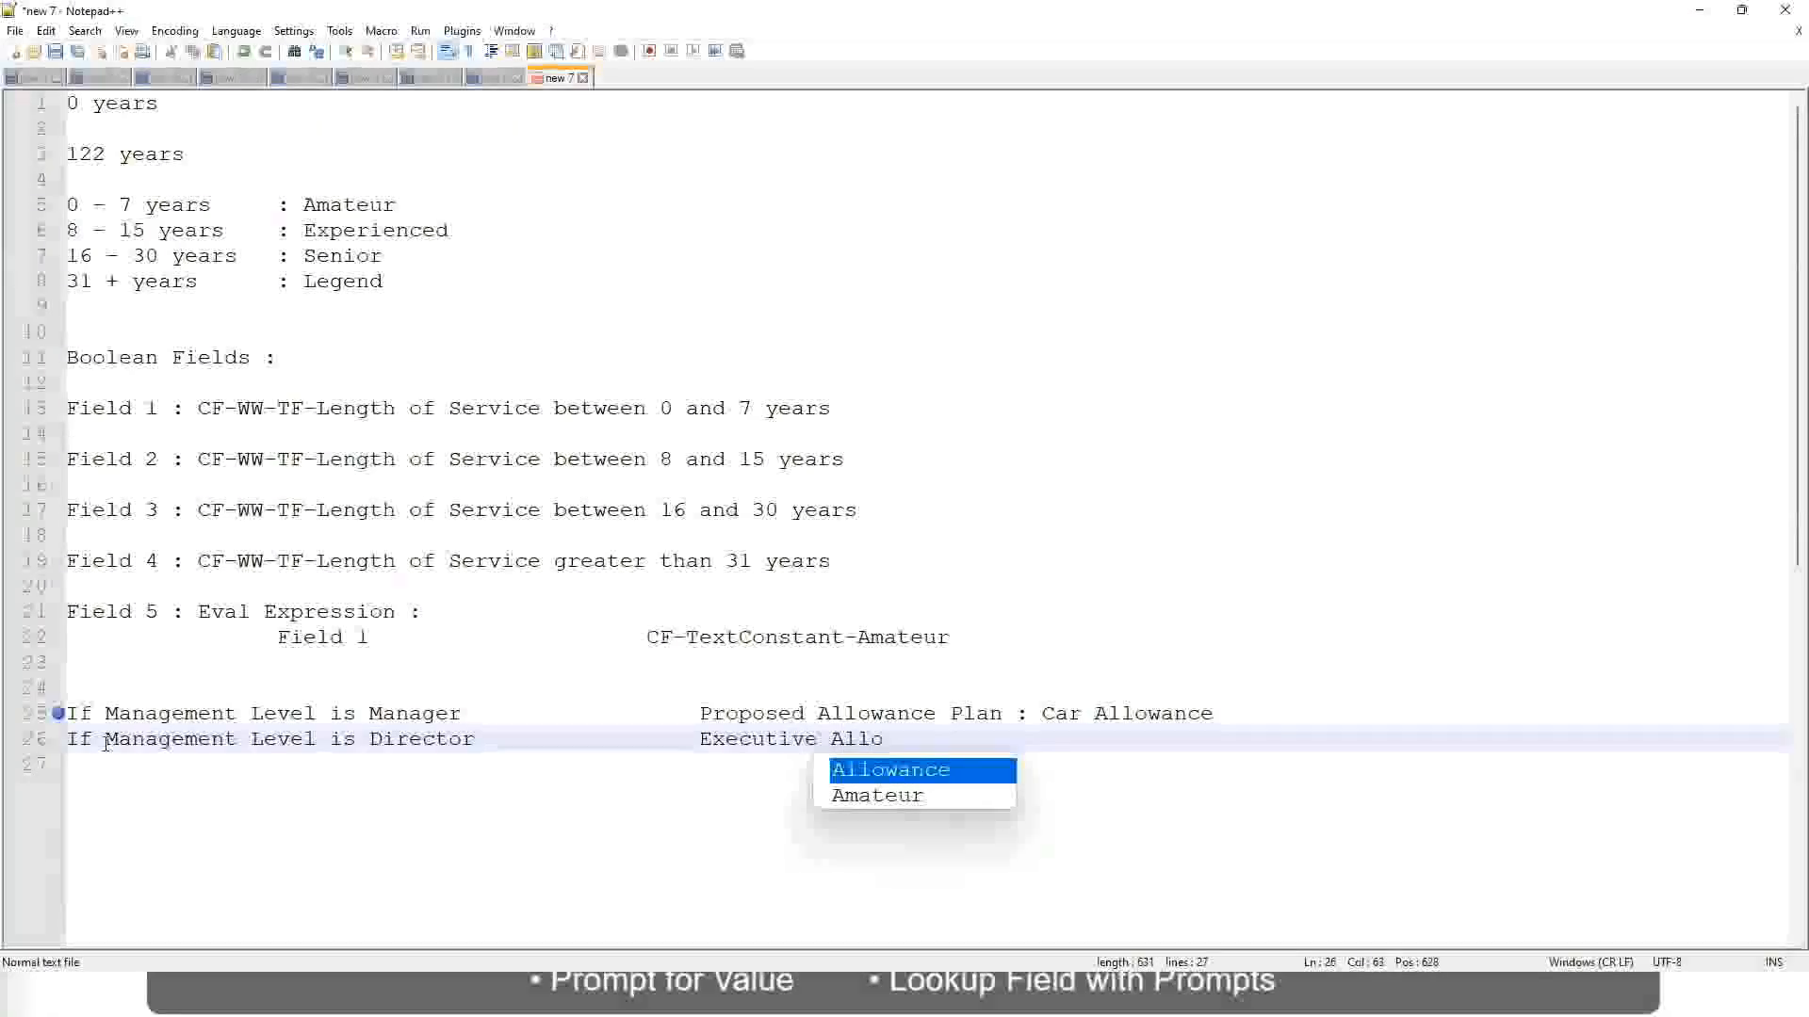
{"action": "key", "text": "Return"}
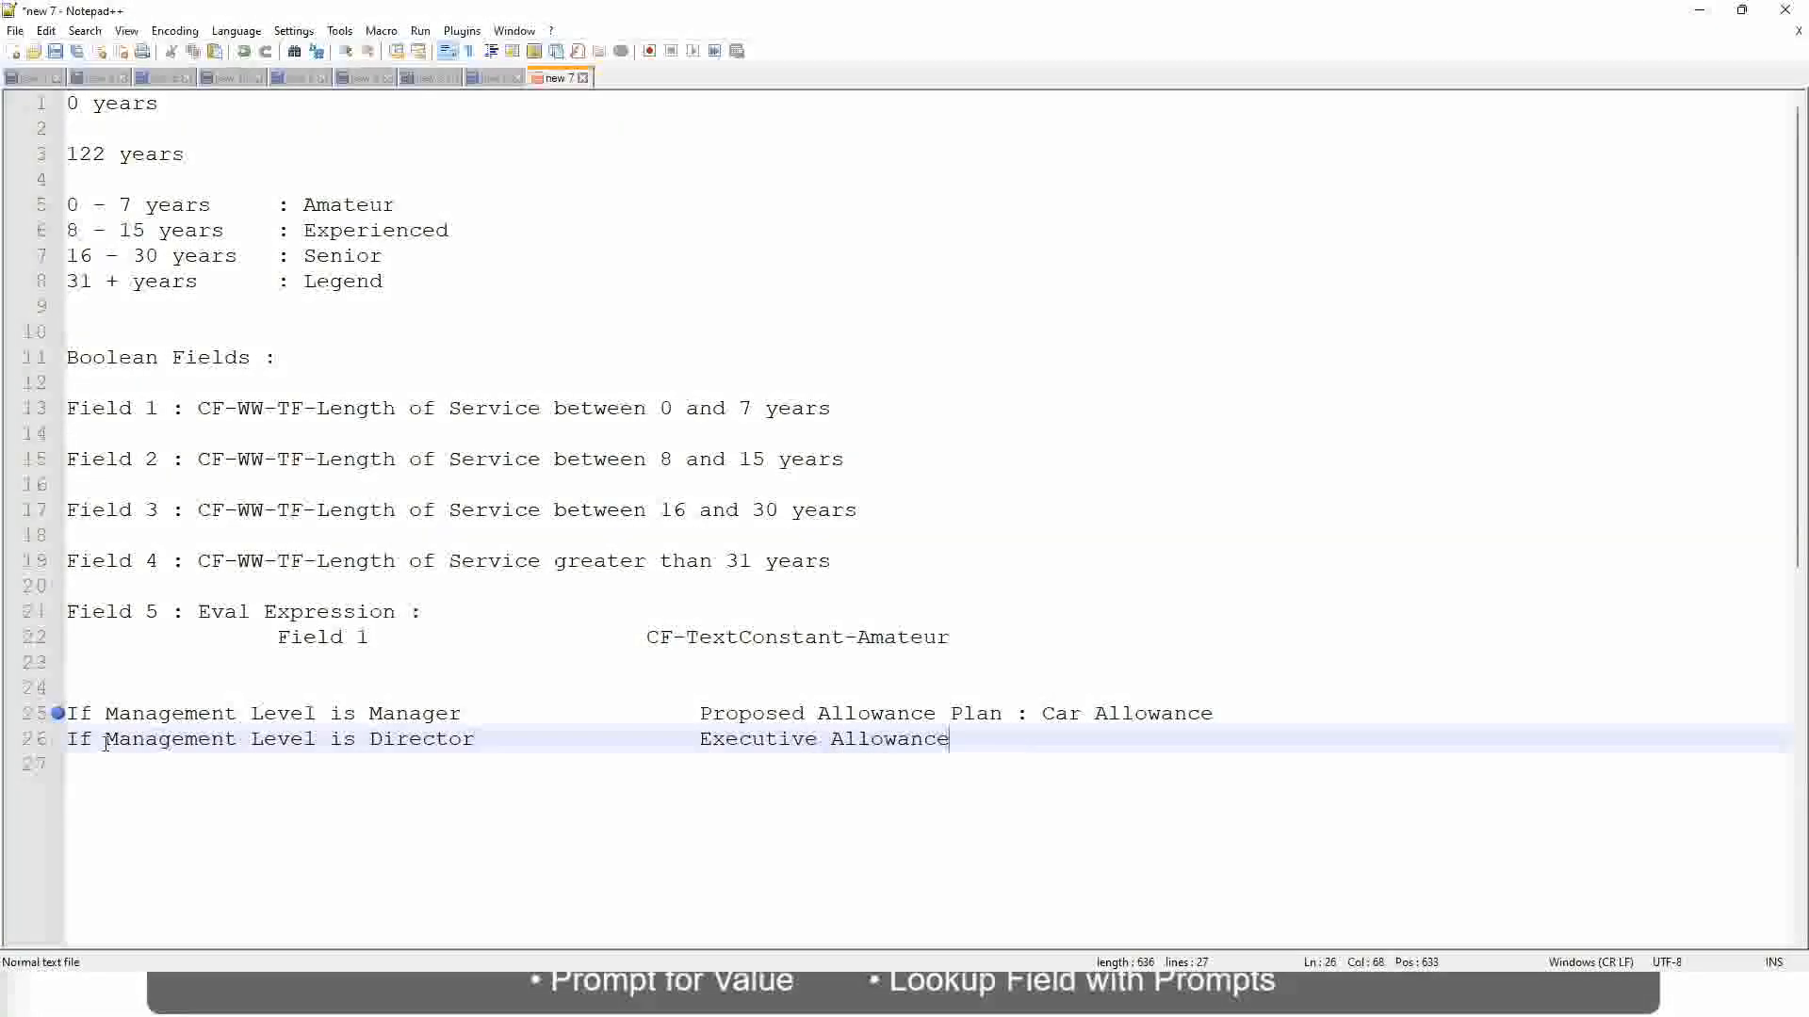
- Start a third condition on line 27 with the words "If Management Level is"
{"action": "key", "text": "Return"}
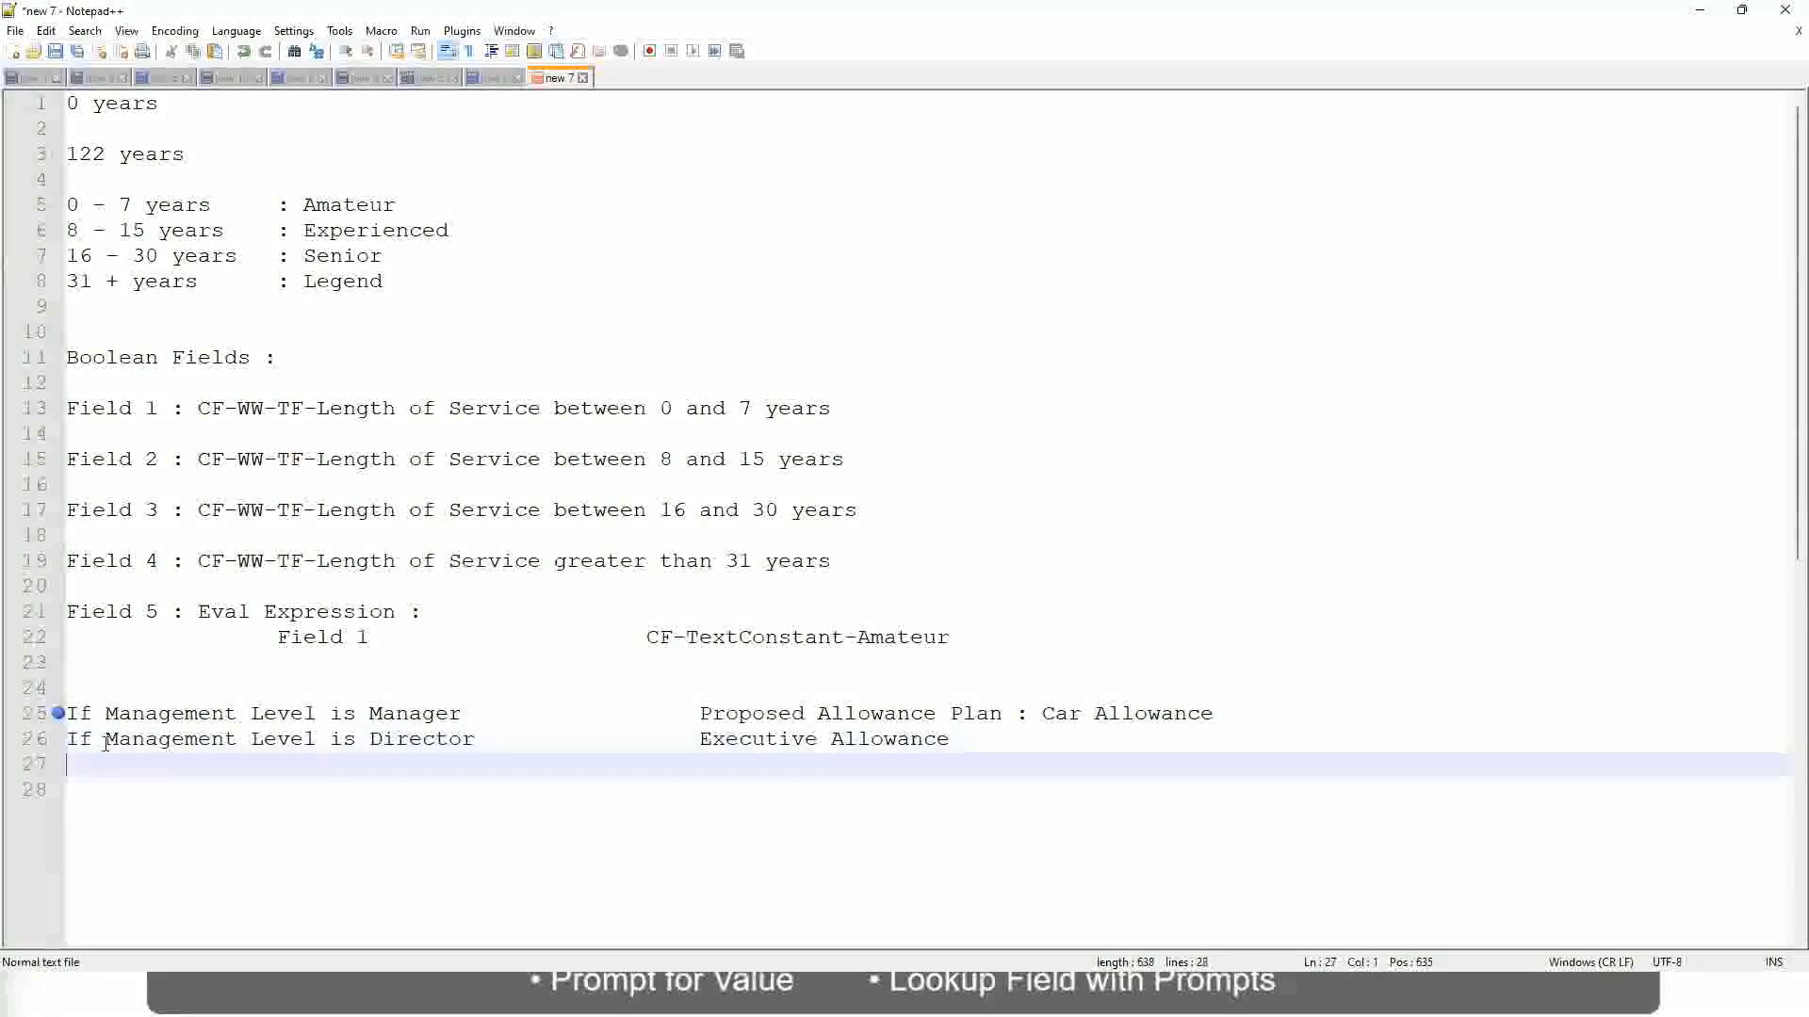
{"action": "type", "text": "If Management"}
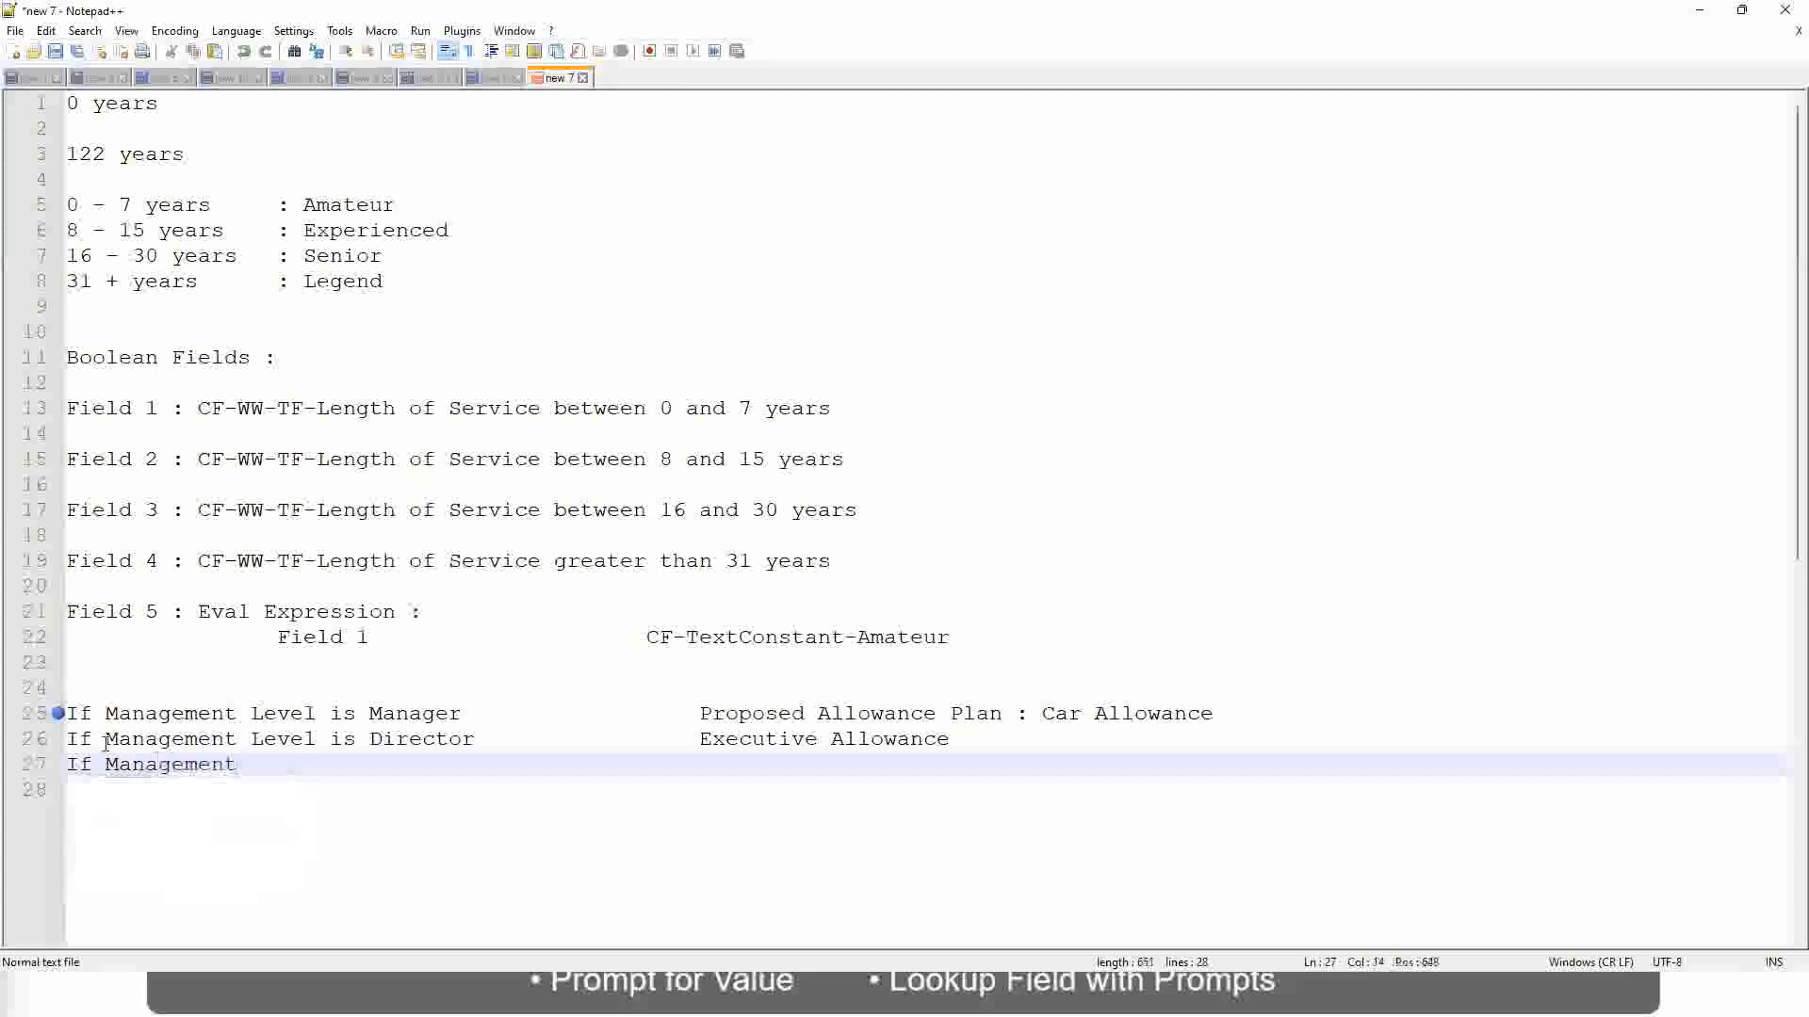
{"action": "type", "text": " le"}
{"action": "key", "text": "BackSpace"}
{"action": "key", "text": "BackSpace"}
{"action": "type", "text": "le"}
{"action": "key", "text": "BackSpace"}
{"action": "key", "text": "BackSpace"}
{"action": "type", "text": "Le"}
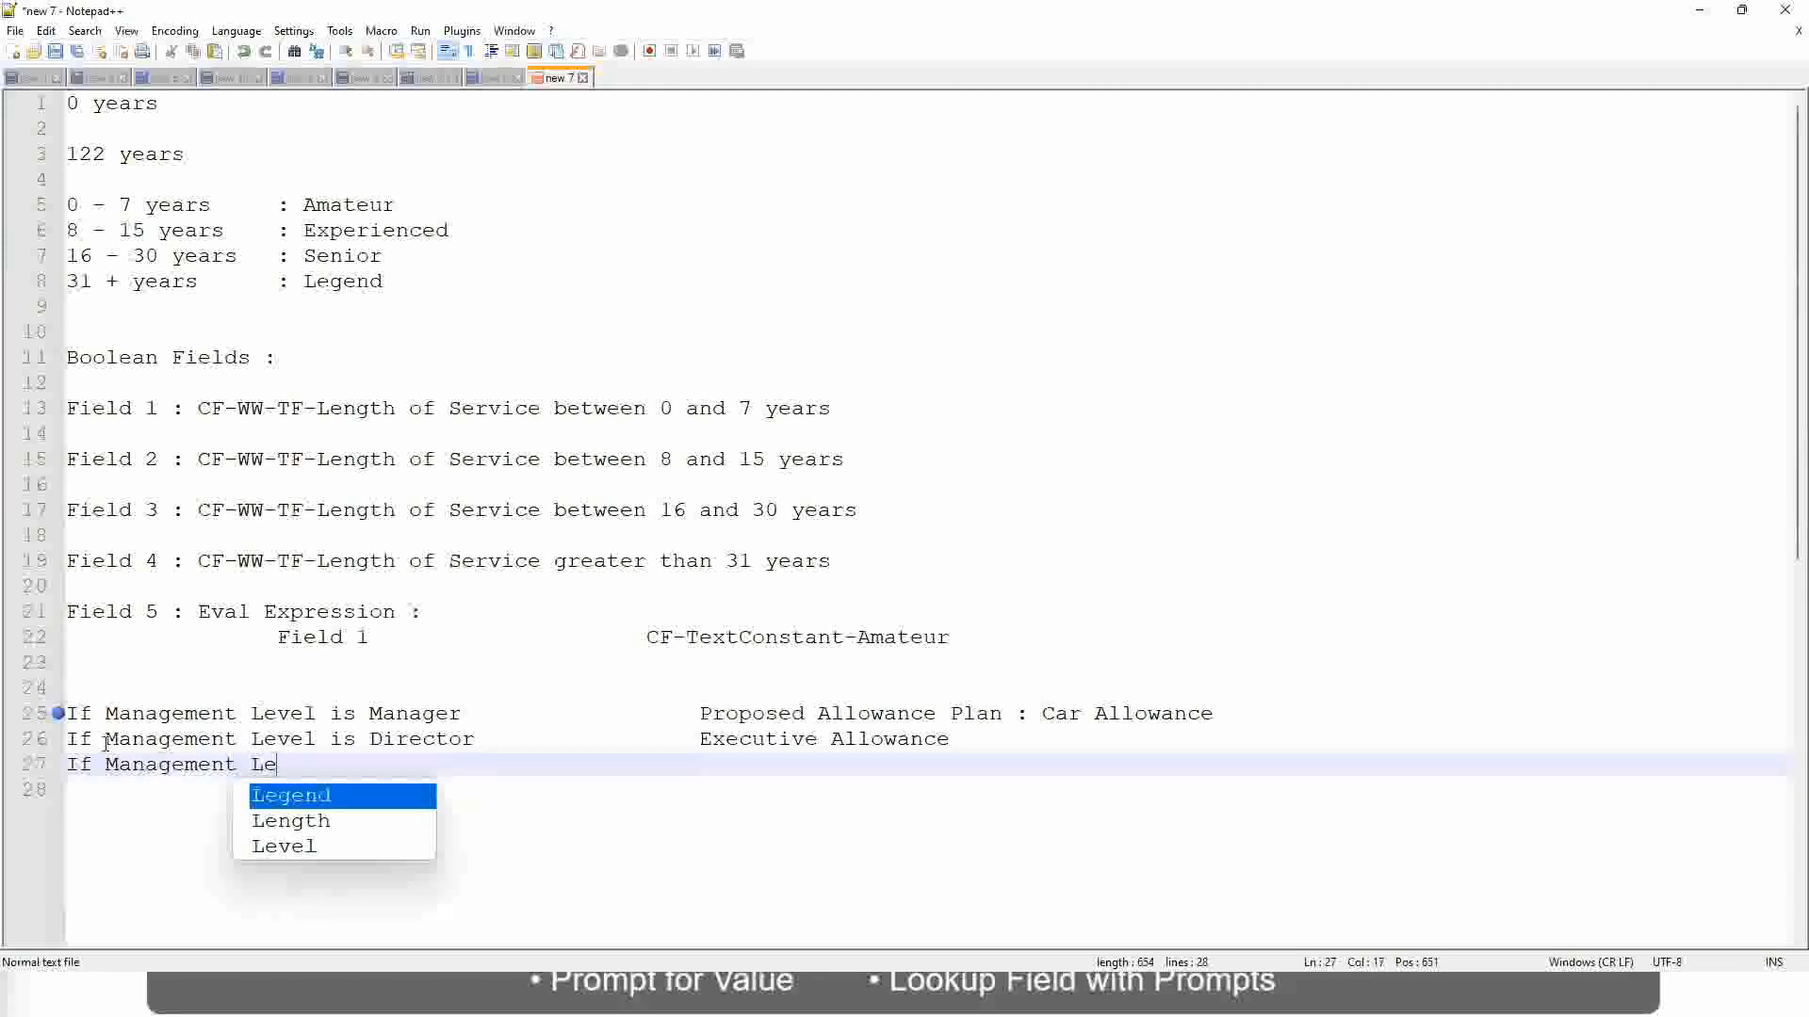
{"action": "key", "text": "Down"}
{"action": "key", "text": "Down"}
{"action": "key", "text": "Return"}
{"action": "type", "text": "is "}
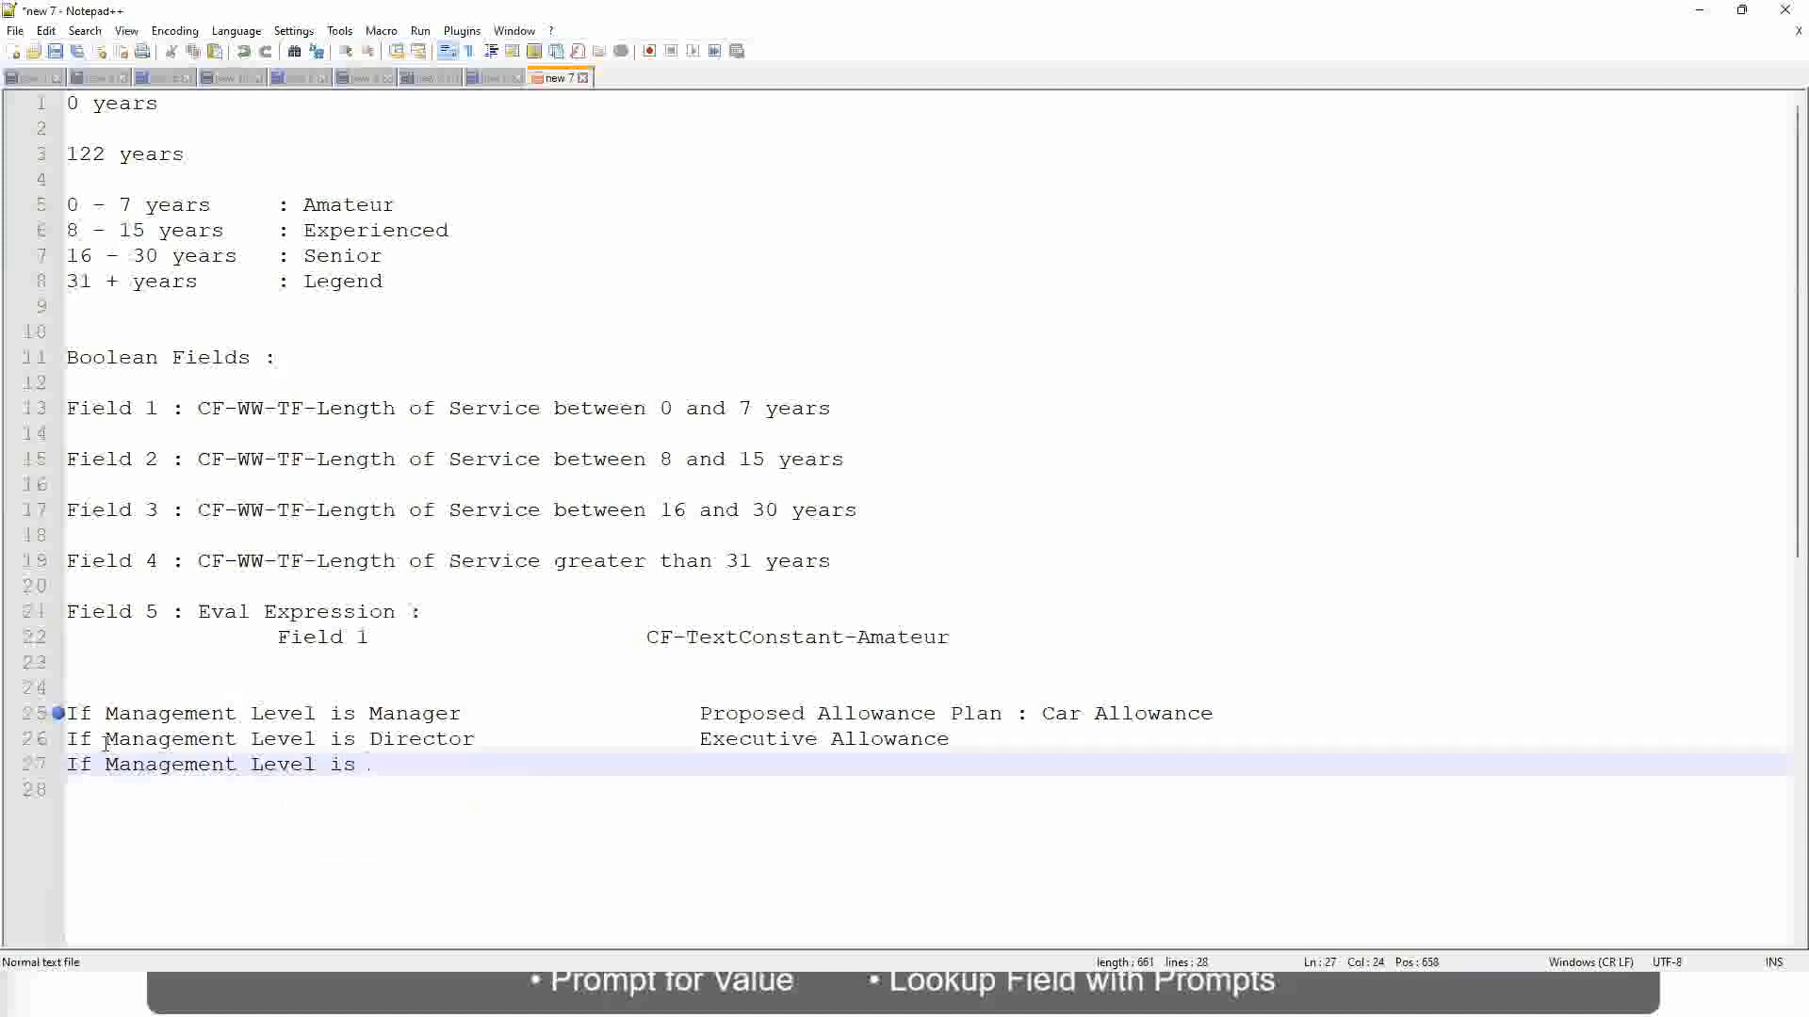
- Complete the line 27 condition with "CEO" and add the aligned result "CEO Allowance"
{"action": "type", "text": "CEO"}
{"action": "key", "text": "Tab"}
{"action": "key", "text": "Tab"}
{"action": "key", "text": "Tab"}
{"action": "key", "text": "Tab"}
{"action": "type", "text": "CEO Allowance"}
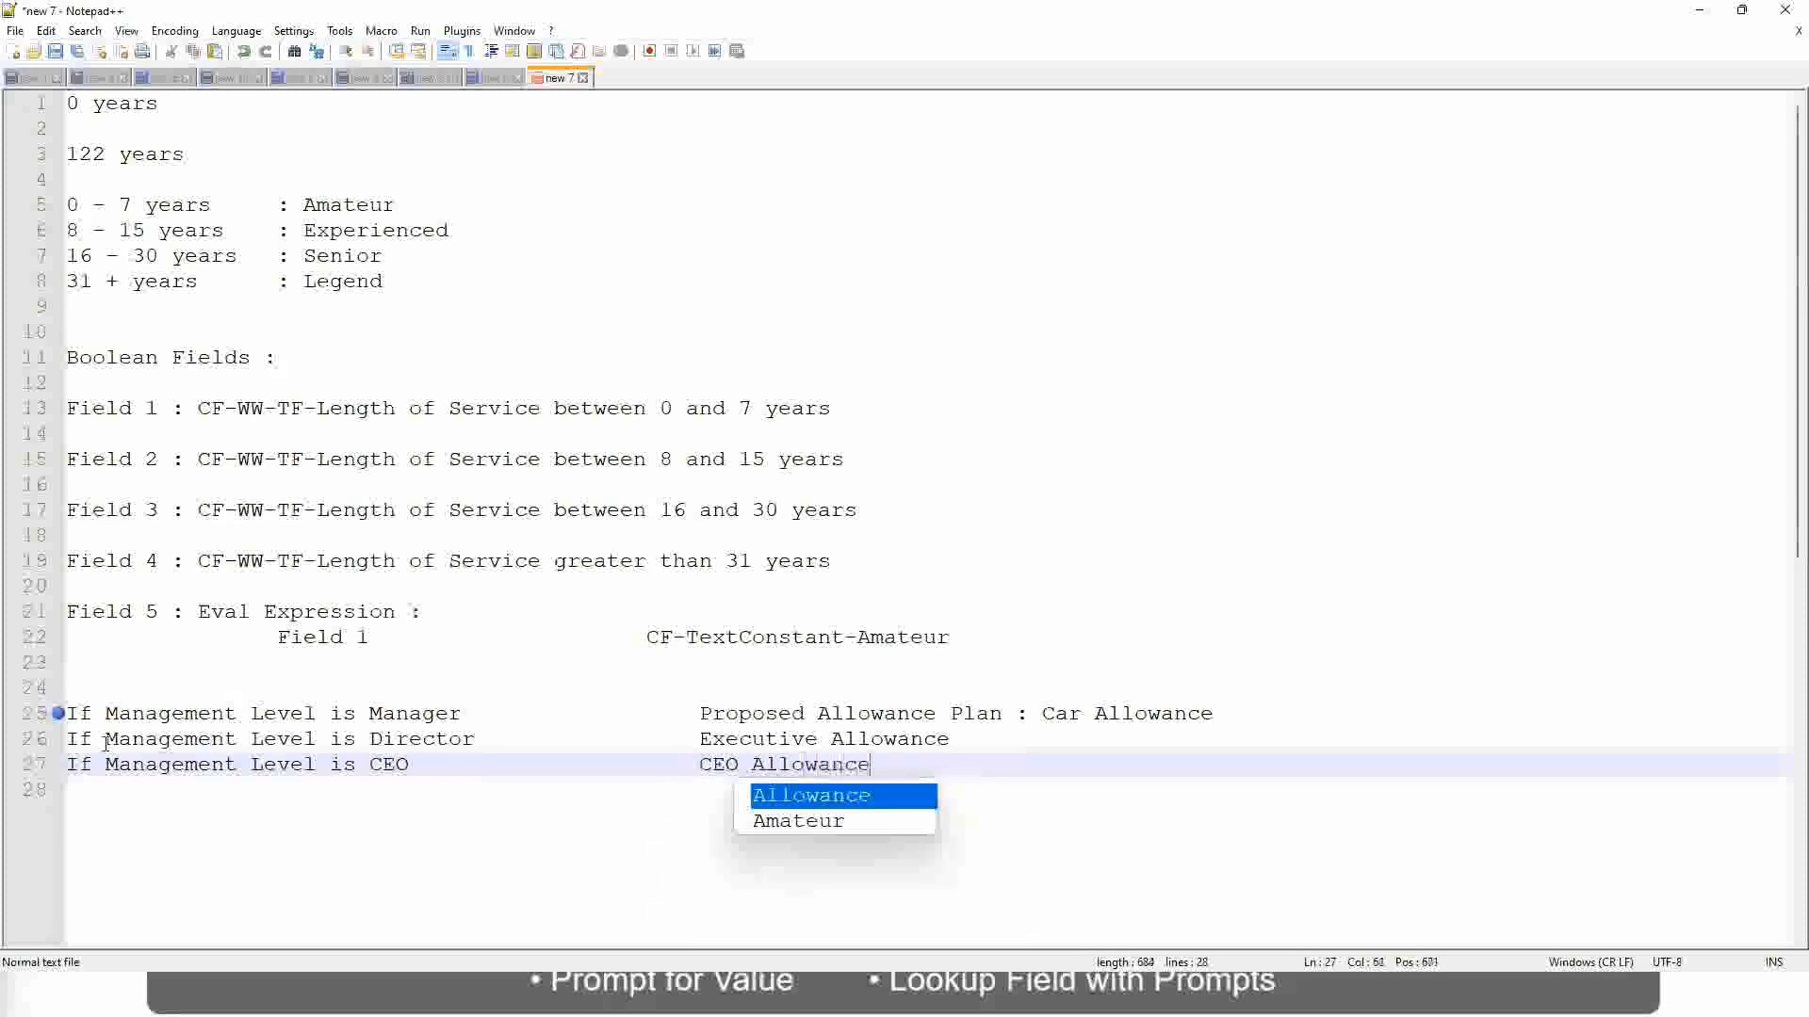
{"action": "key", "text": "Escape"}
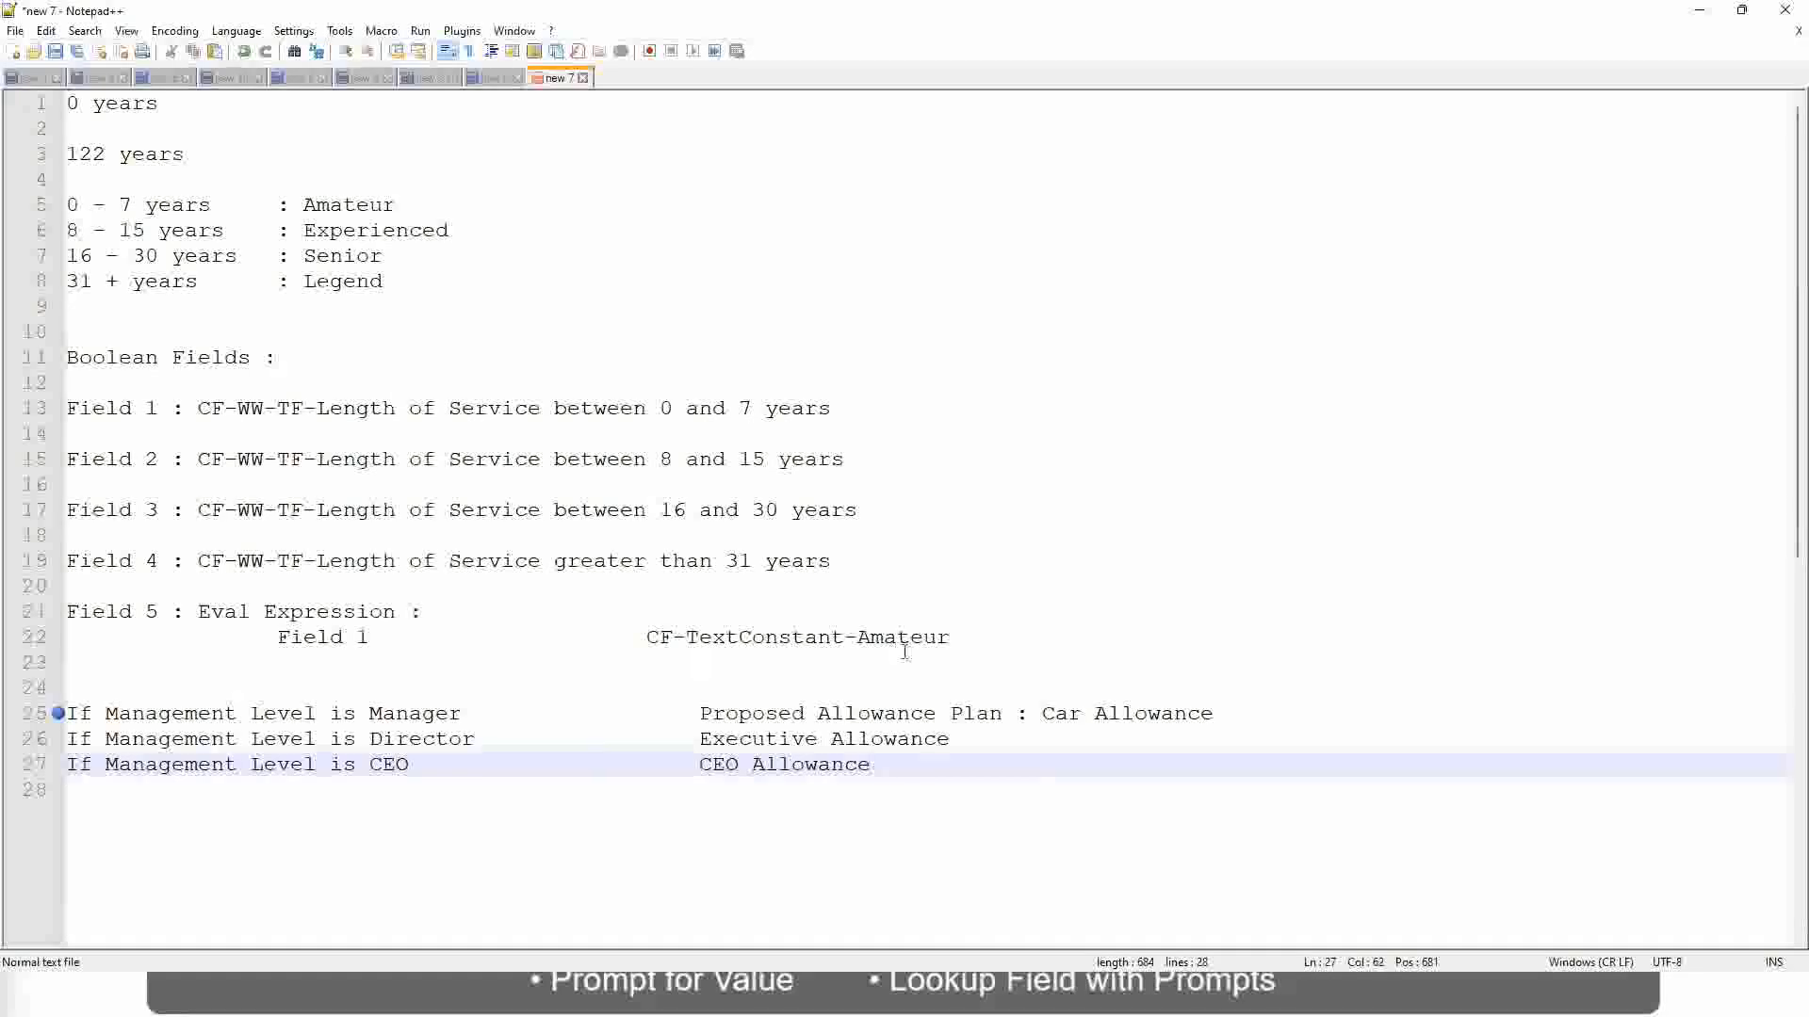
{"action": "left_click", "coordinate": [1042, 713]}
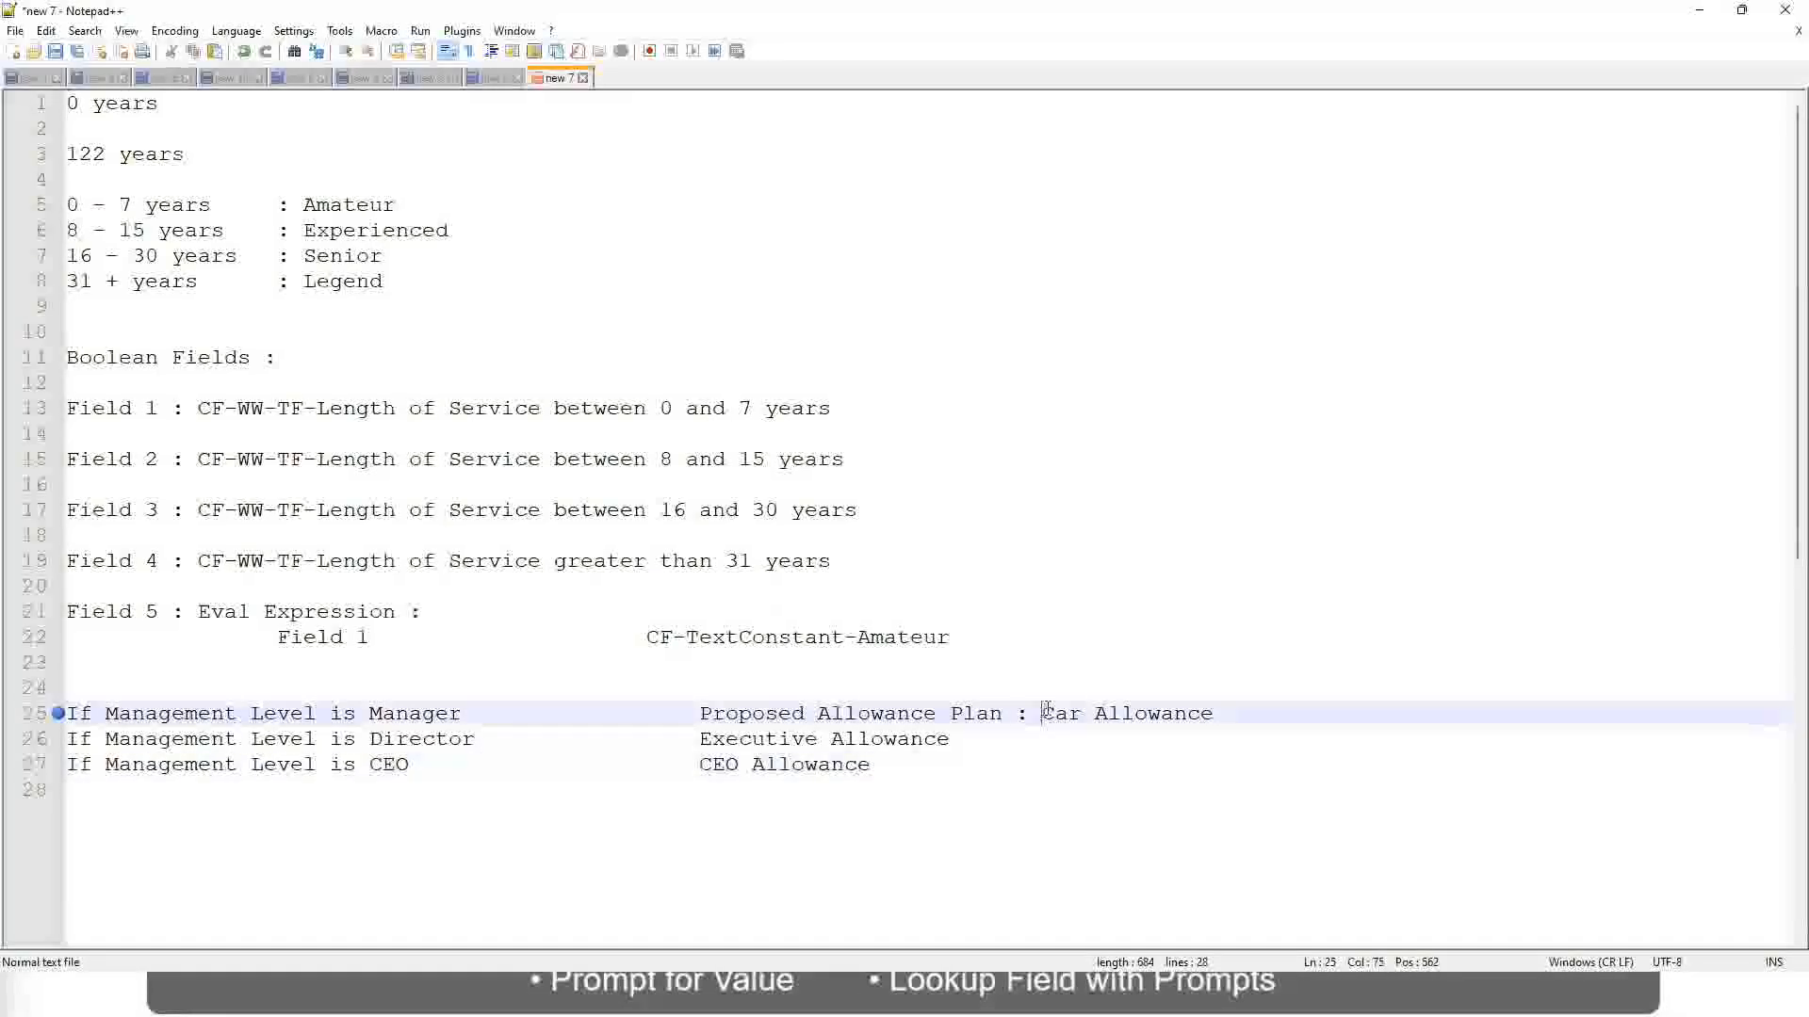
{"action": "left_click_drag", "start_coordinate": [1042, 714], "coordinate": [1216, 713]}
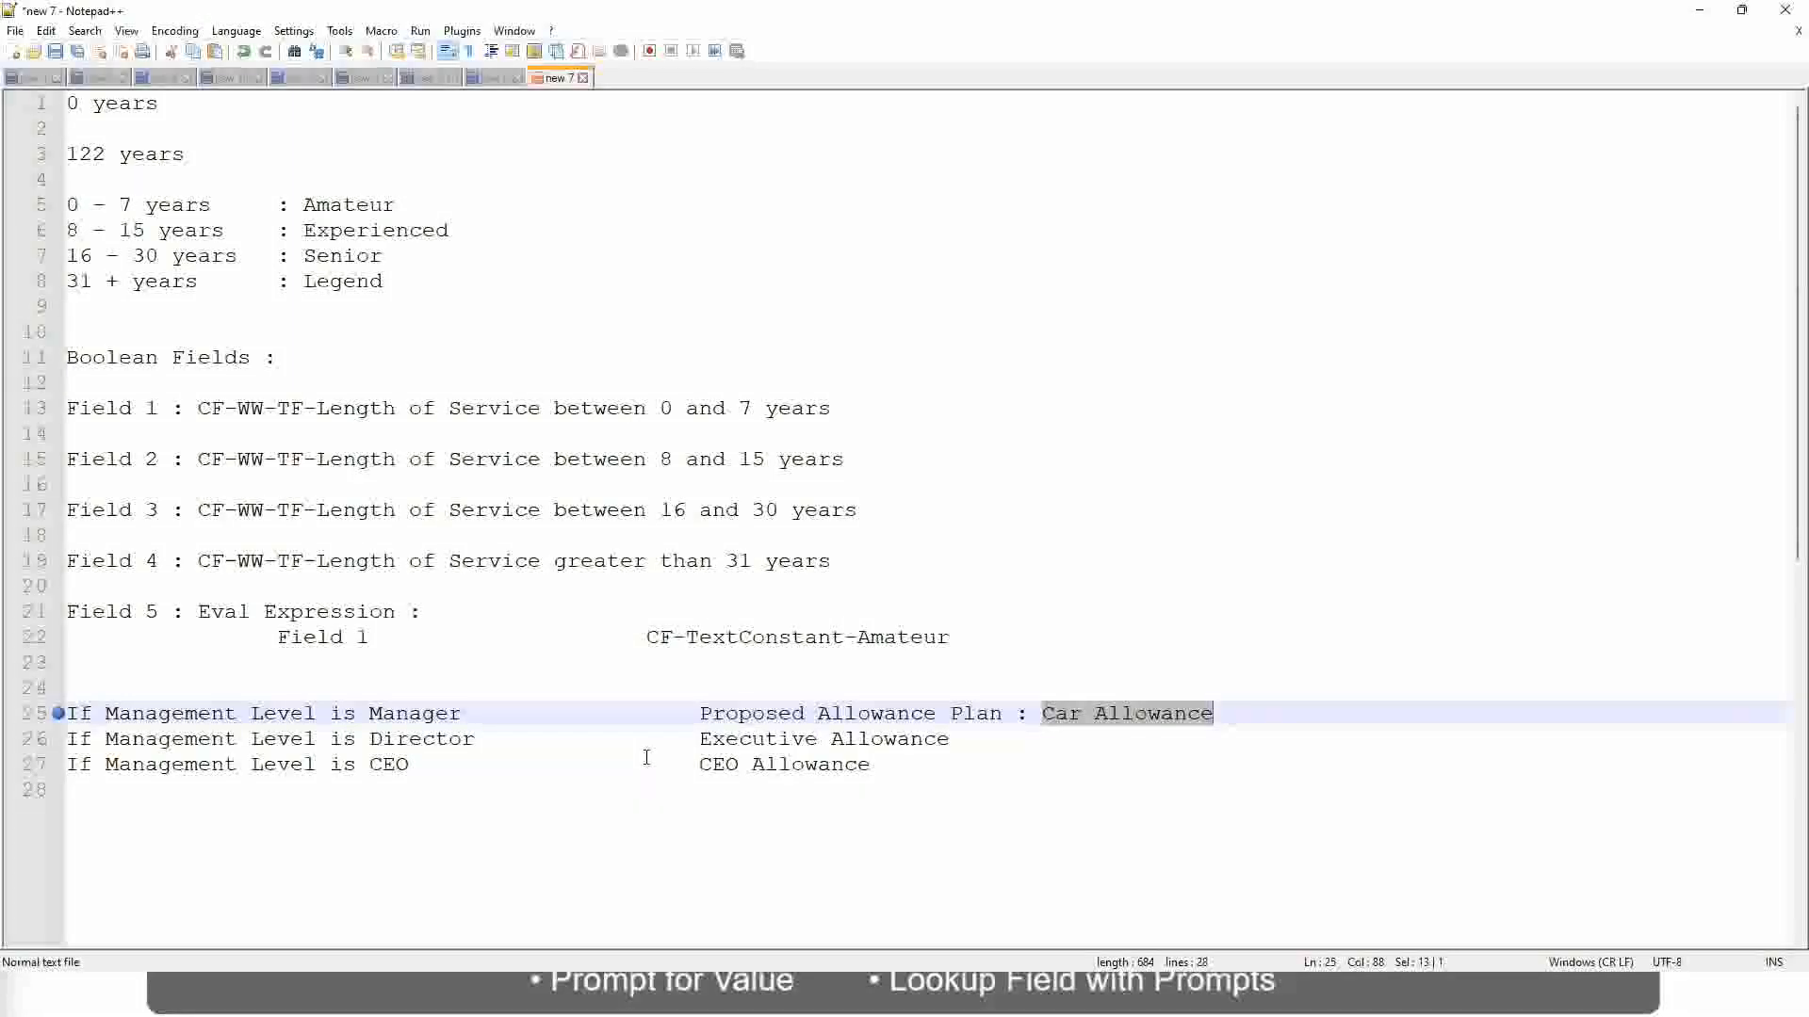
{"action": "left_click", "coordinate": [844, 713]}
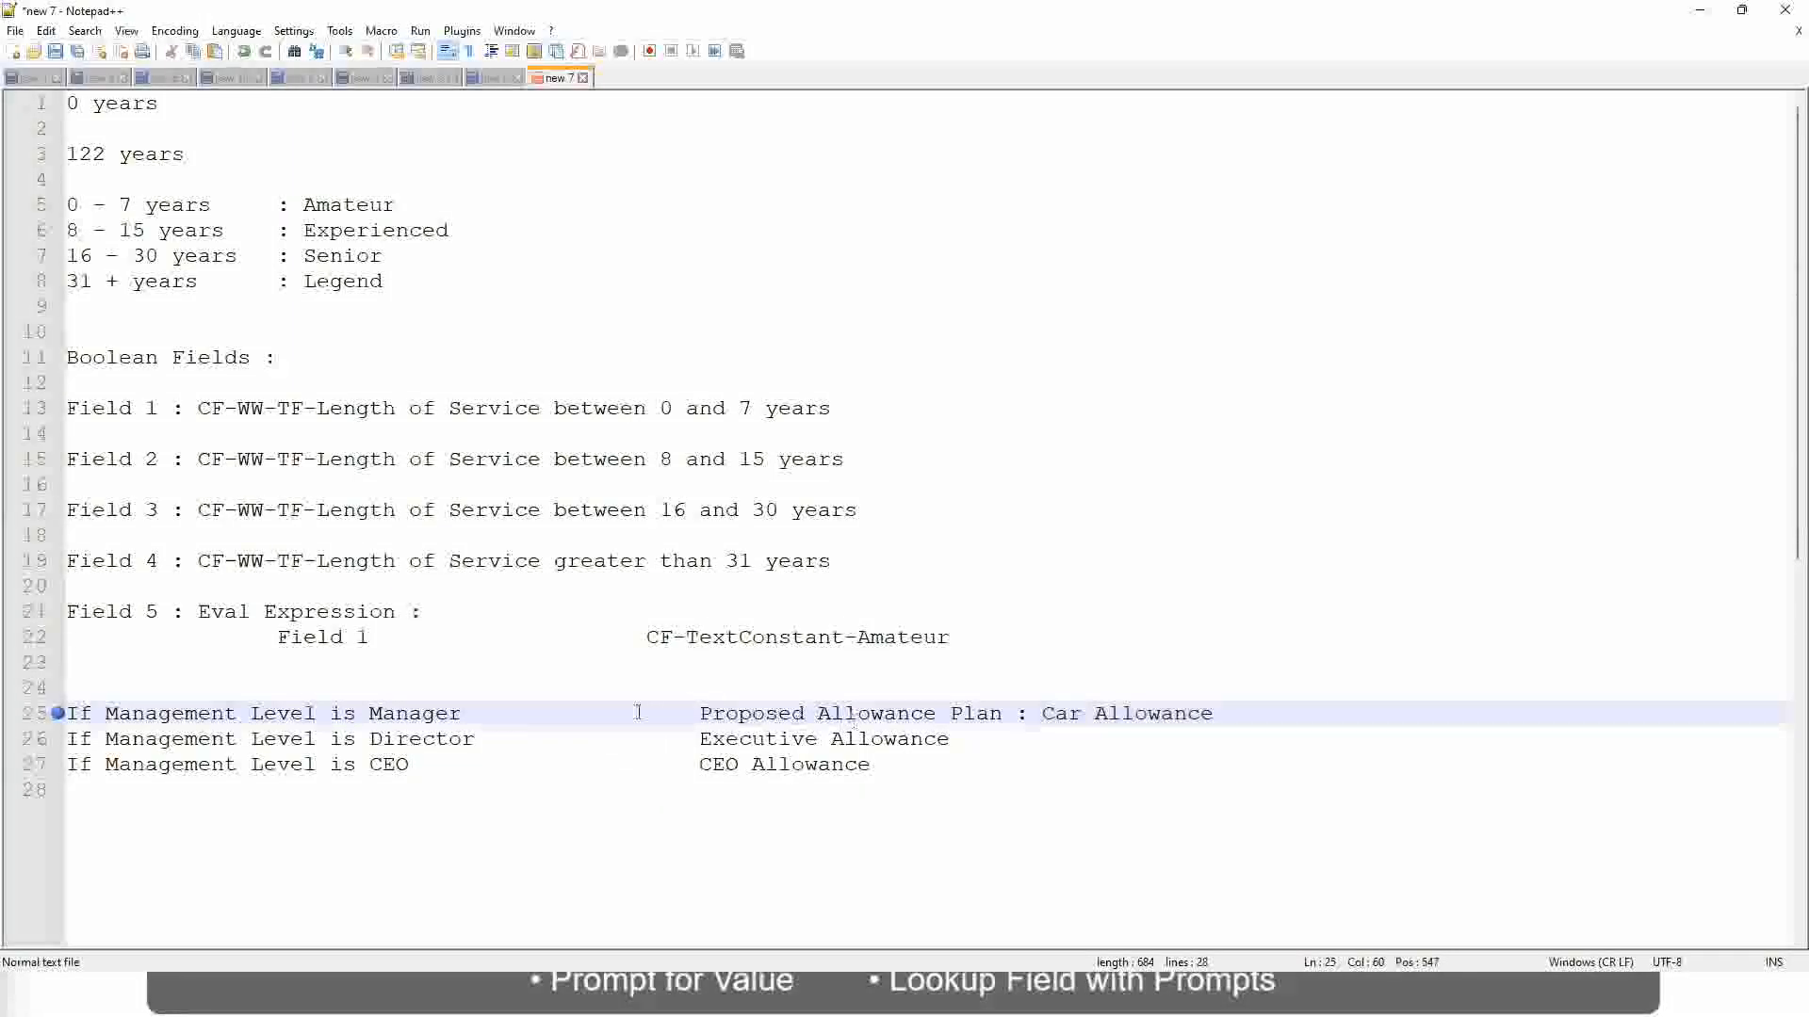
{"action": "left_click", "coordinate": [216, 715]}
{"action": "left_click", "coordinate": [371, 714]}
- Replace the whole result on the Manager line with "First Line Manager"
{"action": "left_click_drag", "start_coordinate": [701, 713], "coordinate": [1240, 706]}
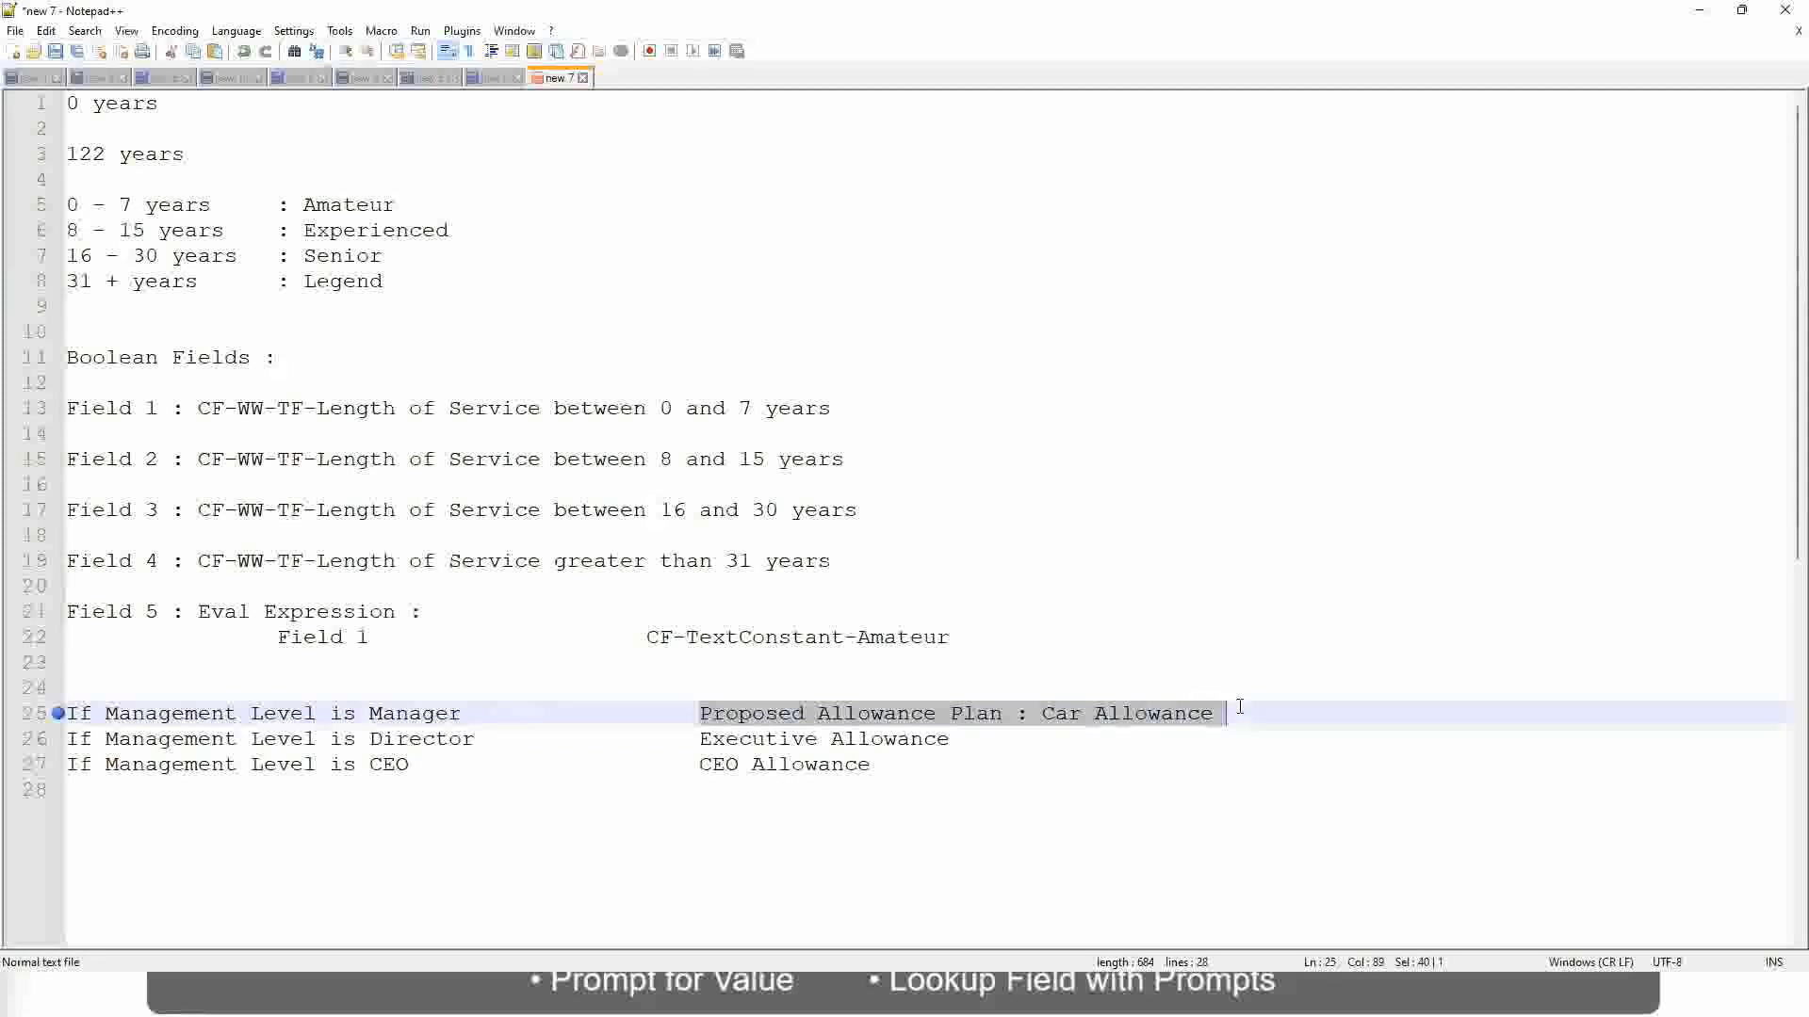
{"action": "type", "text": "Managers"}
{"action": "key", "text": "BackSpace"}
{"action": "key", "text": "BackSpace"}
{"action": "key", "text": "BackSpace"}
{"action": "key", "text": "BackSpace"}
{"action": "key", "text": "BackSpace"}
{"action": "key", "text": "BackSpace"}
{"action": "key", "text": "BackSpace"}
{"action": "key", "text": "BackSpace"}
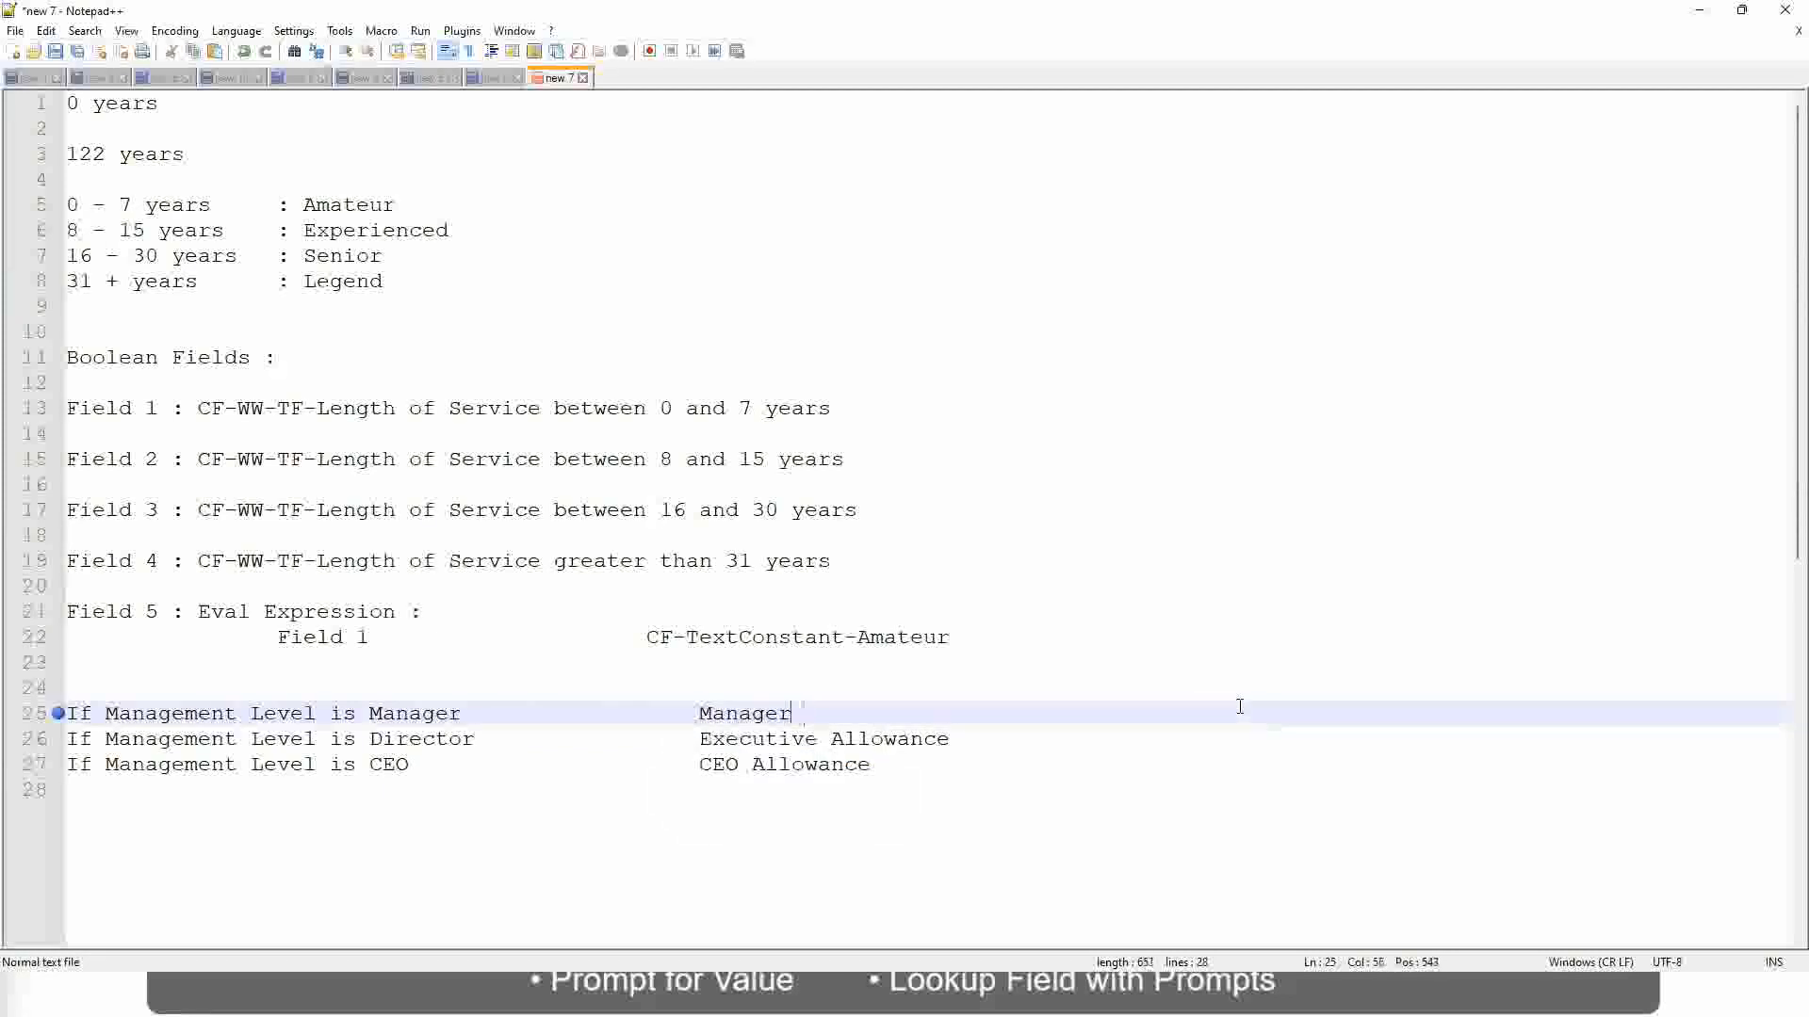
{"action": "type", "text": "Firs"}
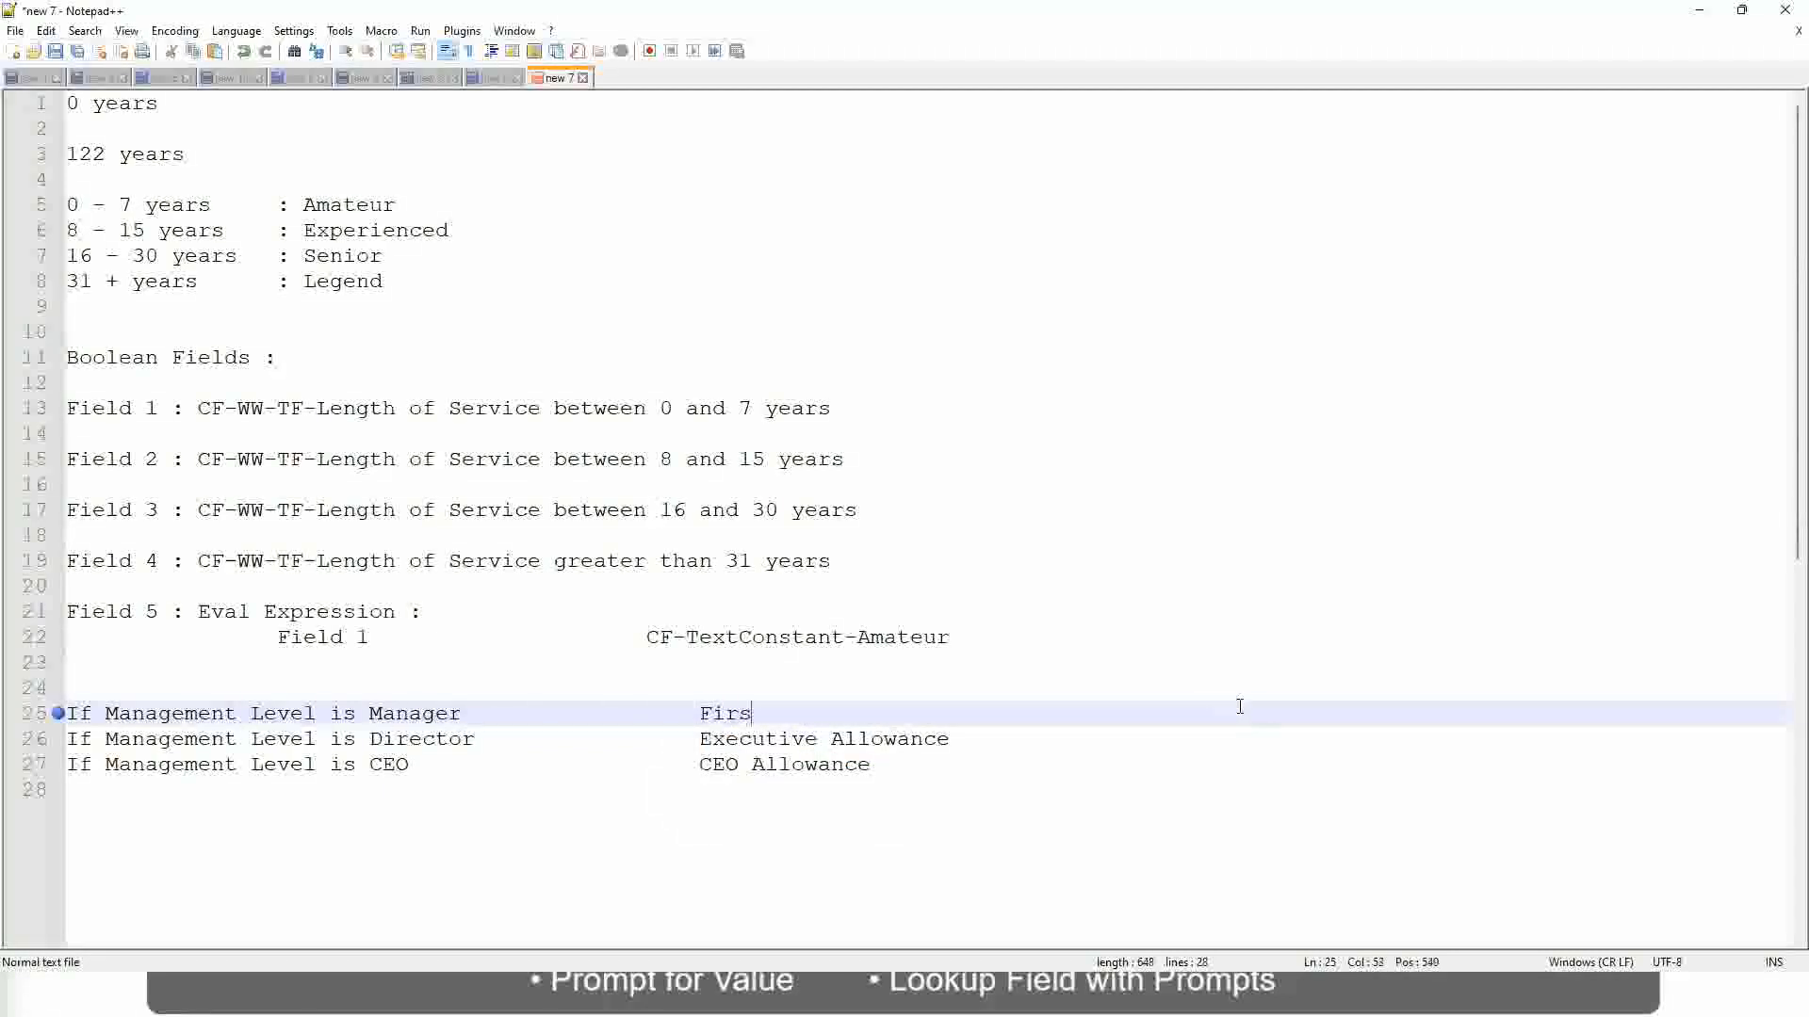
{"action": "type", "text": "t Line Manager"}
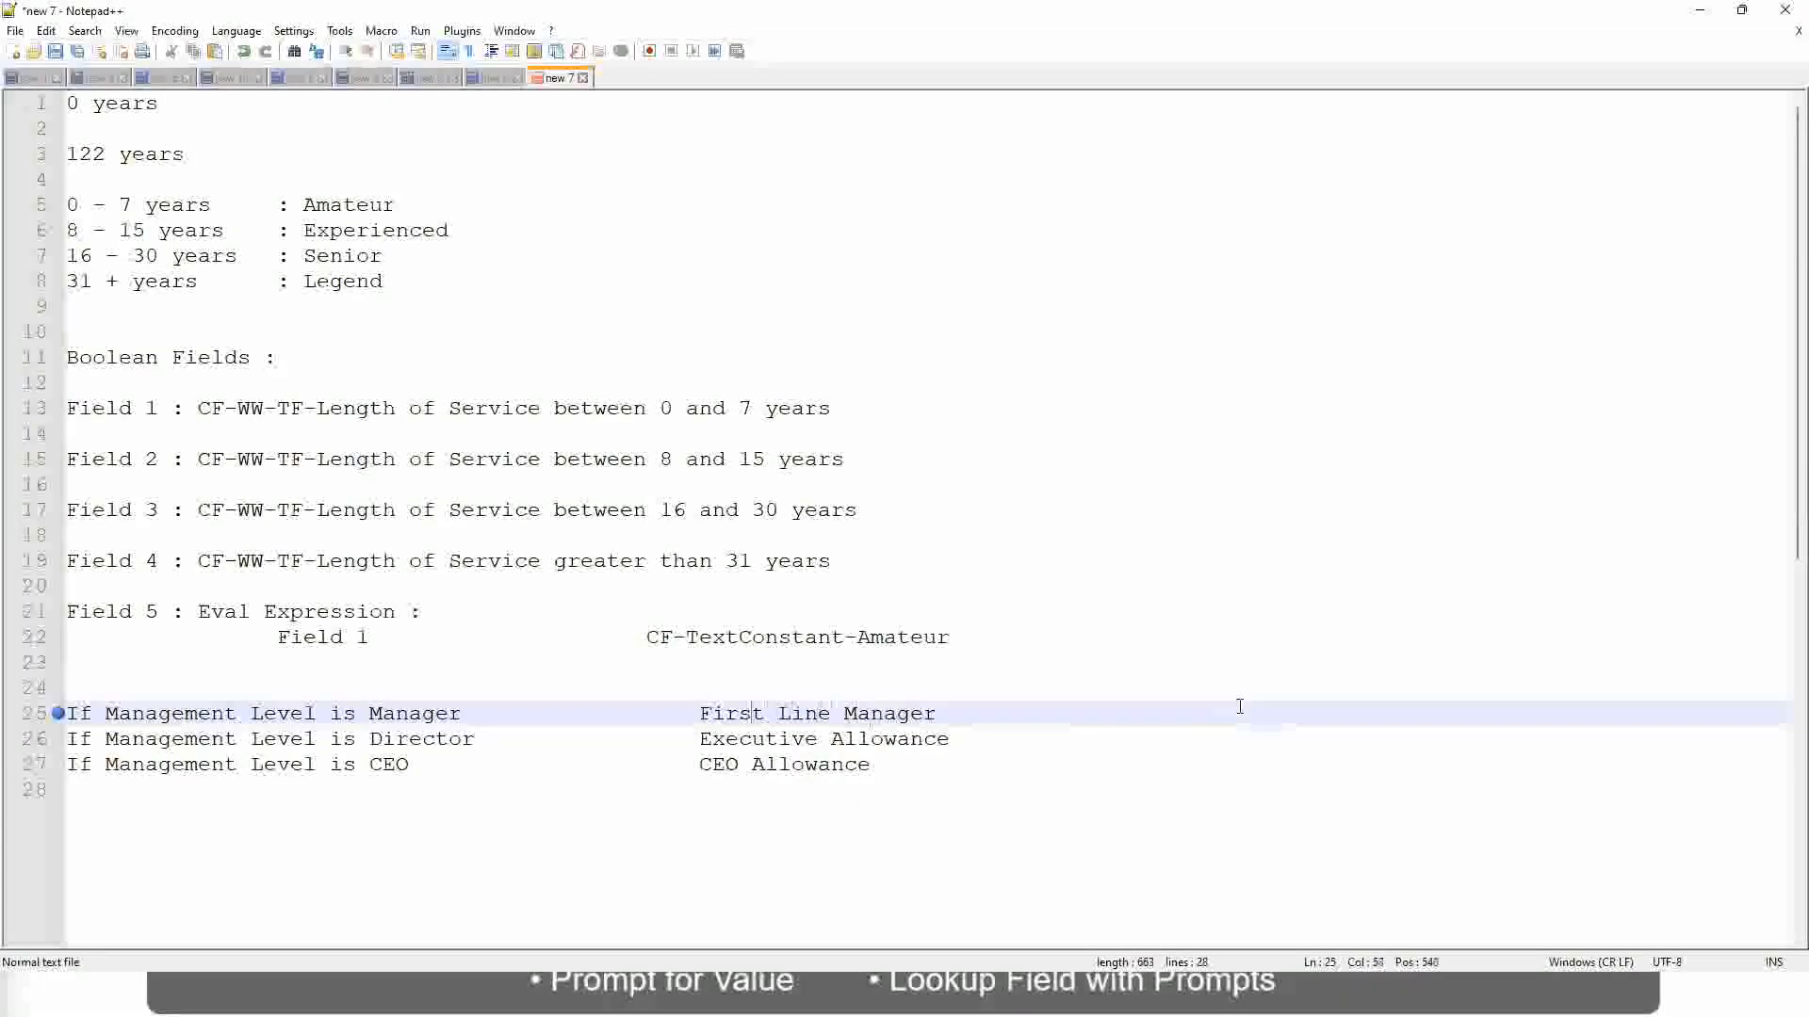
- Insert "Name of the" before "First Line Manager" in the Manager line's result
{"action": "key", "text": "ctrl+Left"}
{"action": "key", "text": "ctrl+Left"}
{"action": "key", "text": "ctrl+Left"}
{"action": "type", "text": "Name of the"}
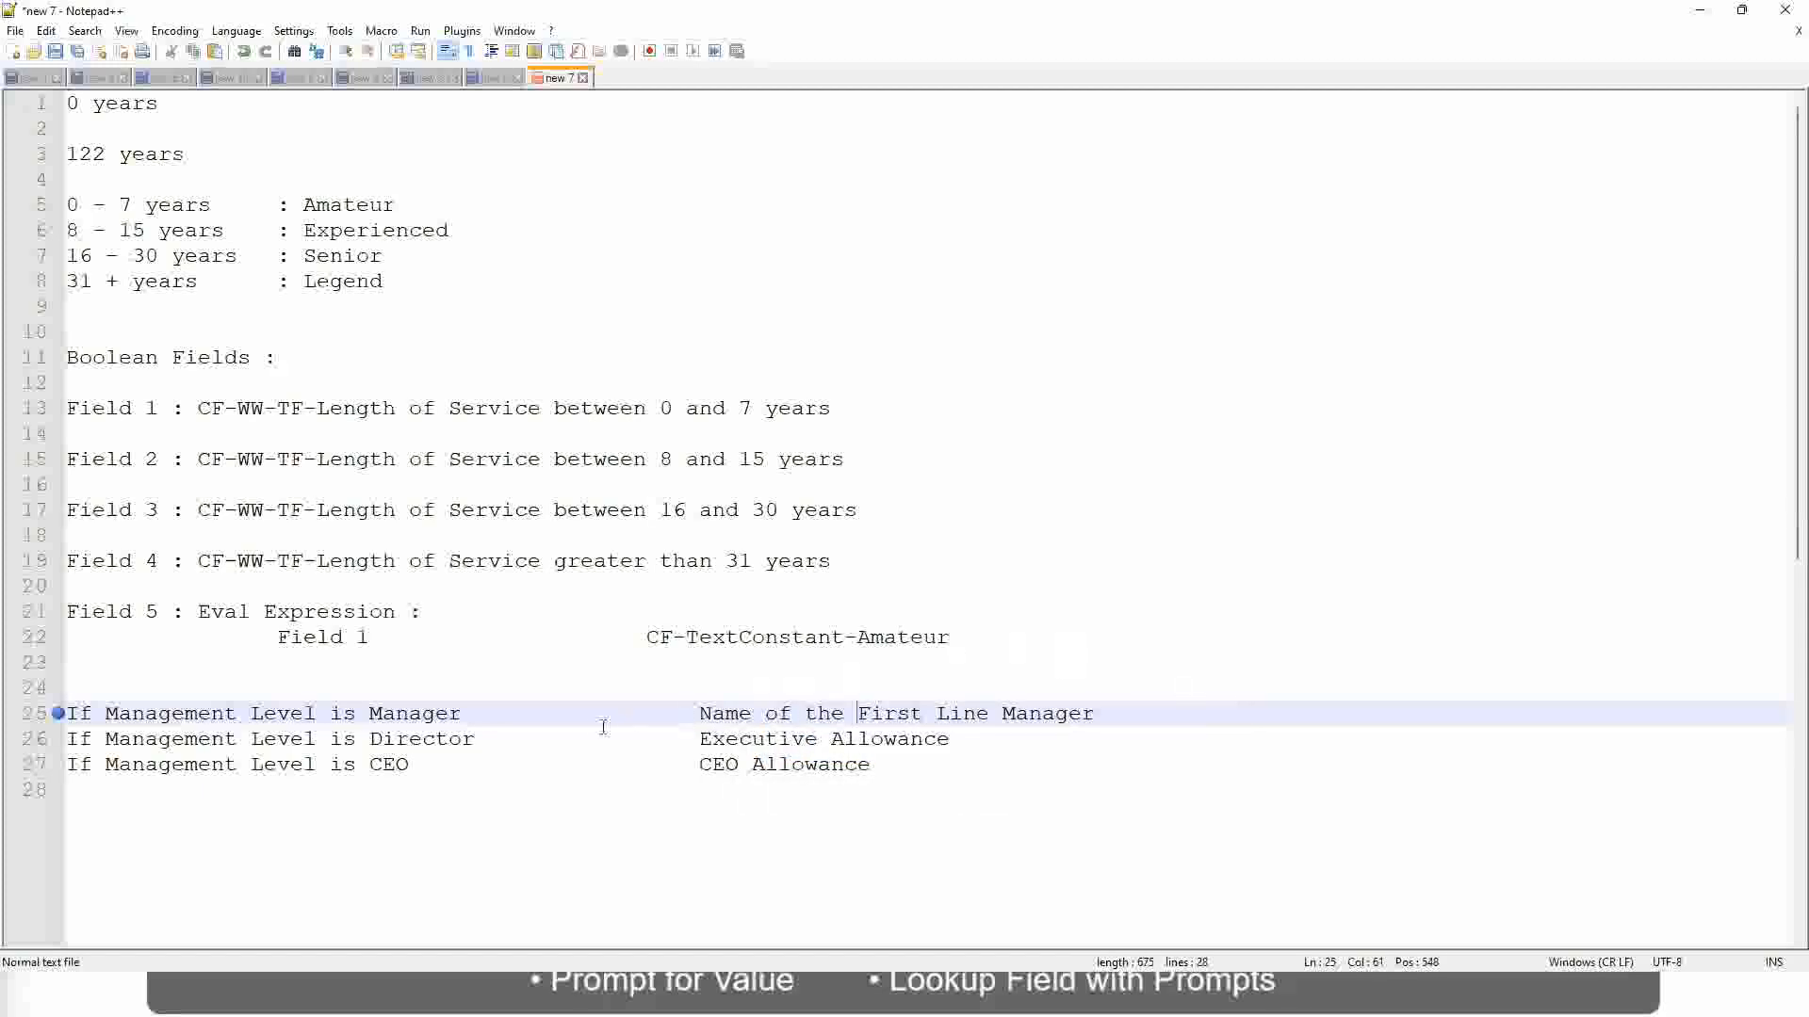
- Replace the result "Executive Allowance" on the Director line with the words "Name of"
{"action": "left_click_drag", "start_coordinate": [697, 745], "coordinate": [952, 741]}
{"action": "type", "text": "Name "}
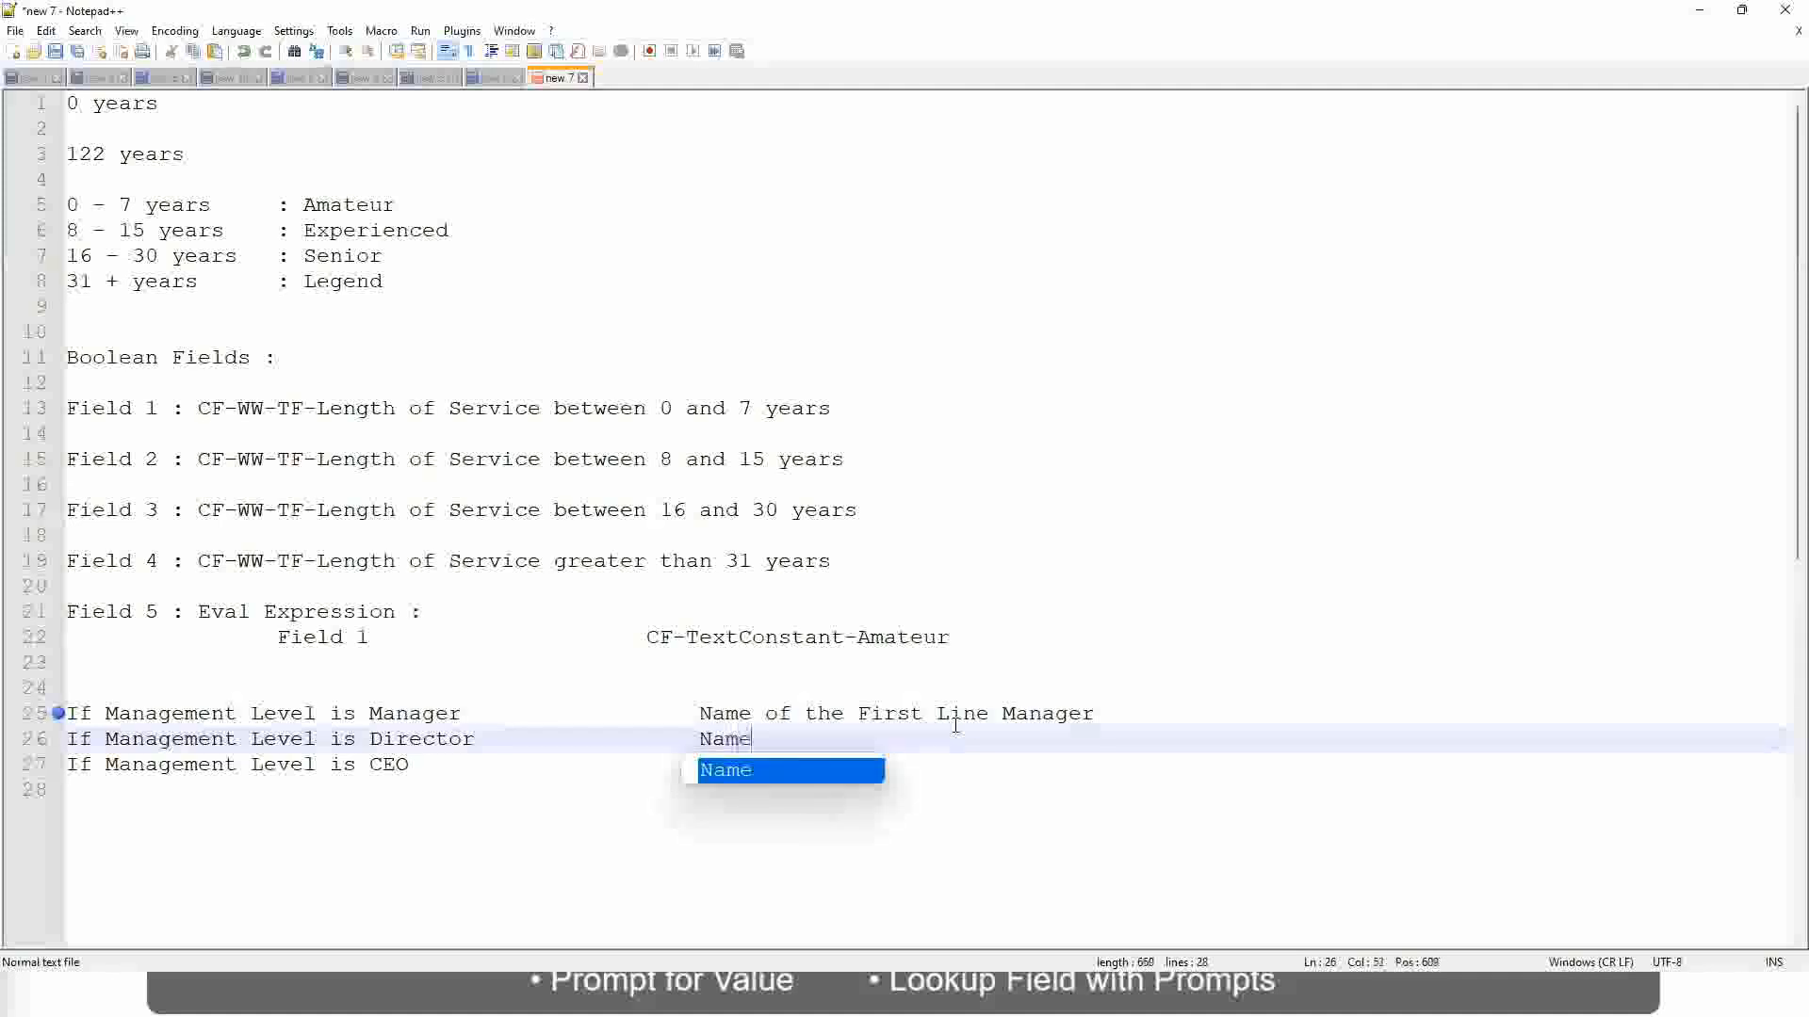
{"action": "type", "text": "of "}
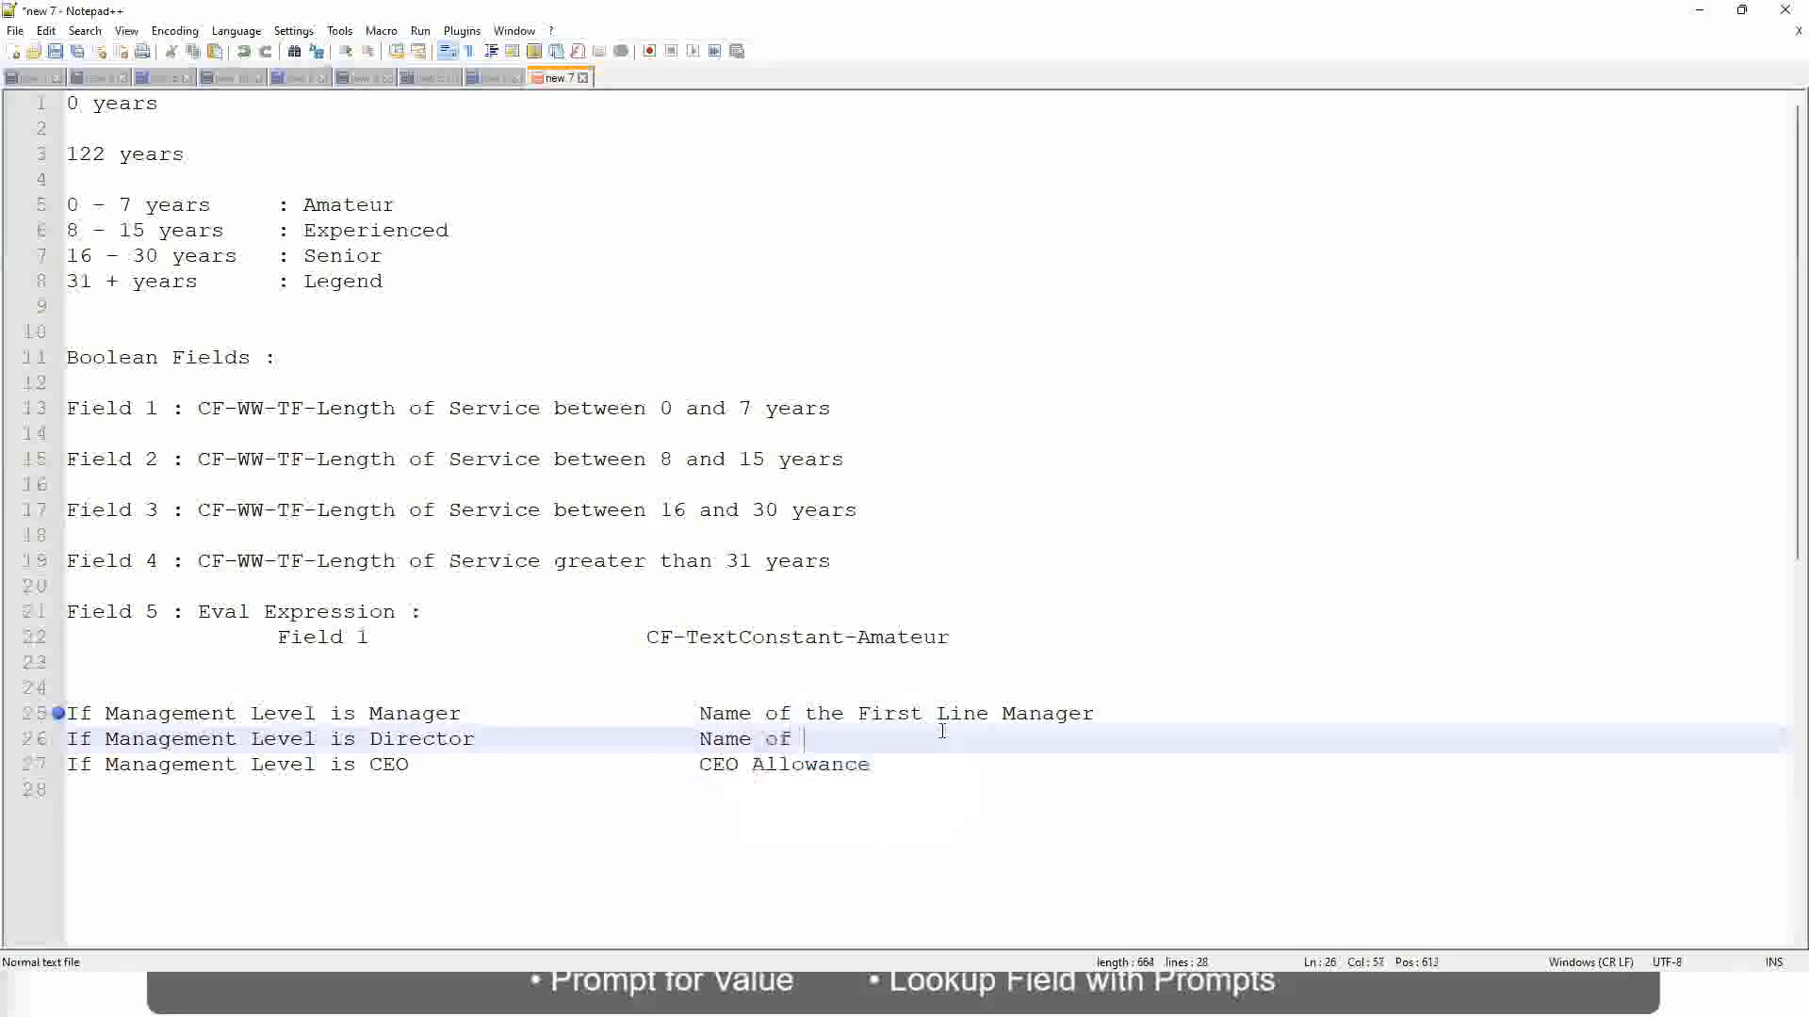
{"action": "type", "text": "the First"}
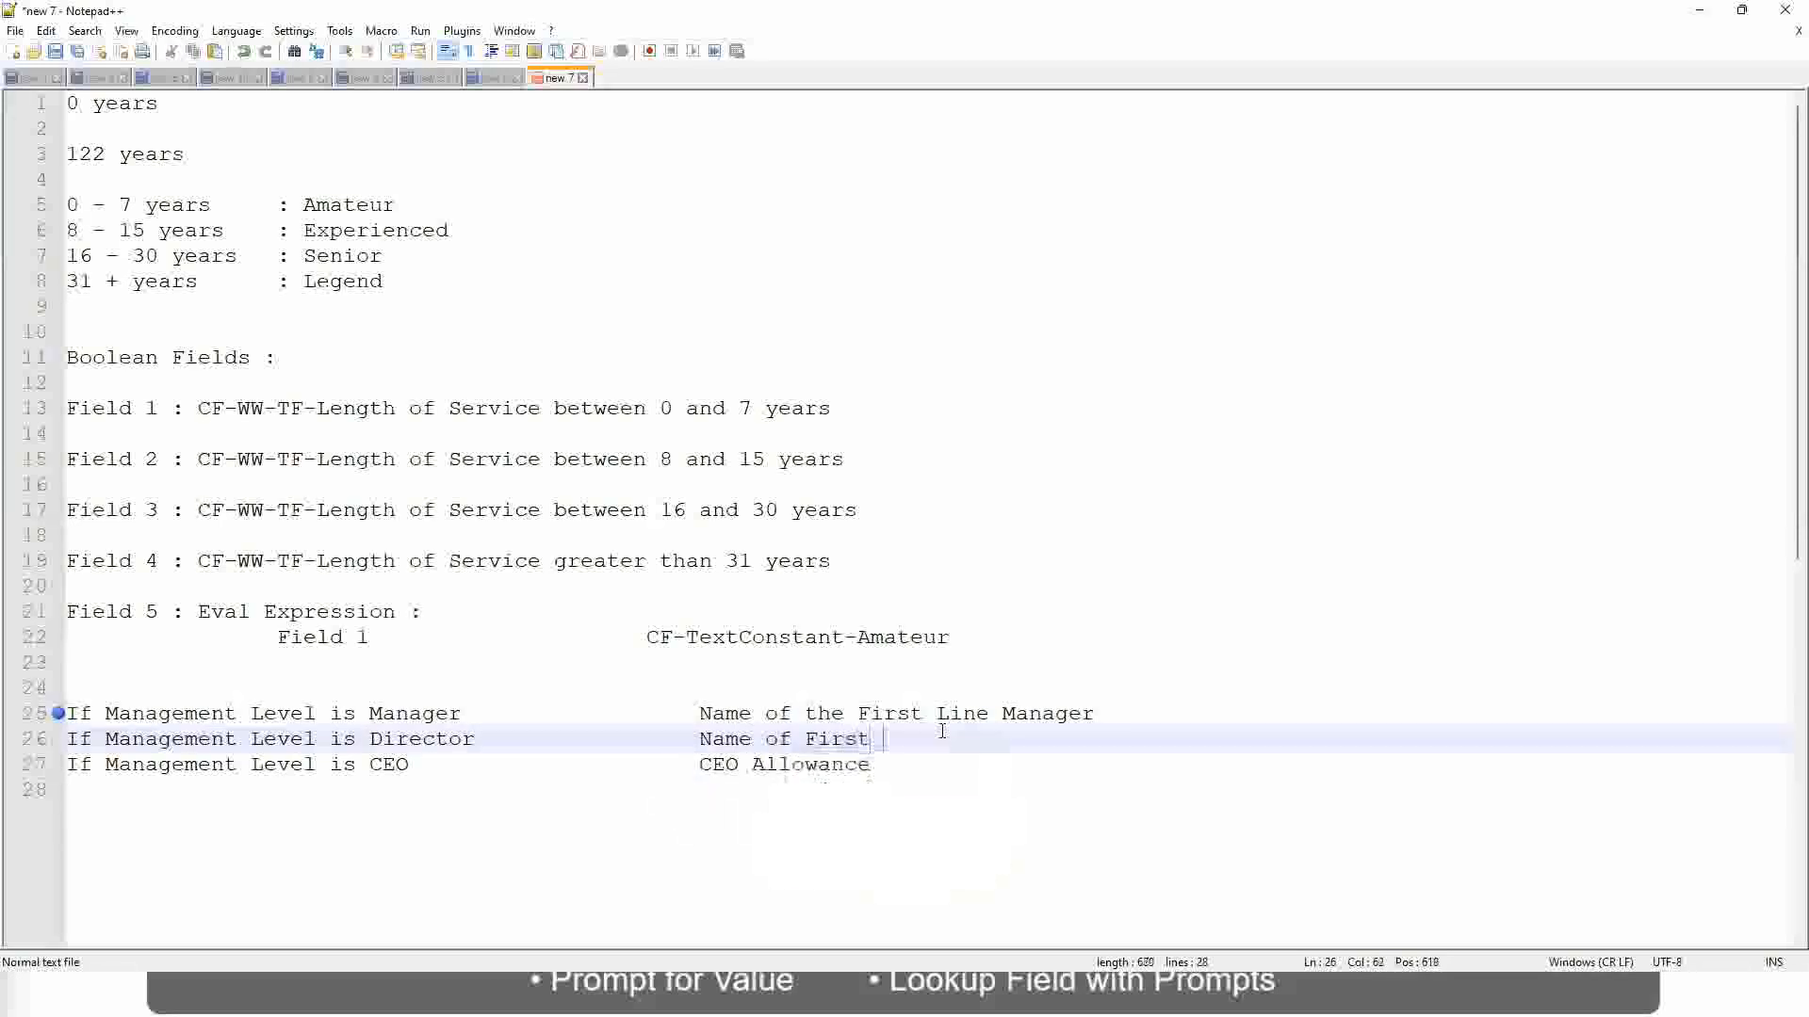
{"action": "key", "text": "BackSpace"}
{"action": "key", "text": "BackSpace"}
{"action": "key", "text": "BackSpace"}
{"action": "key", "text": "BackSpace"}
{"action": "key", "text": "BackSpace"}
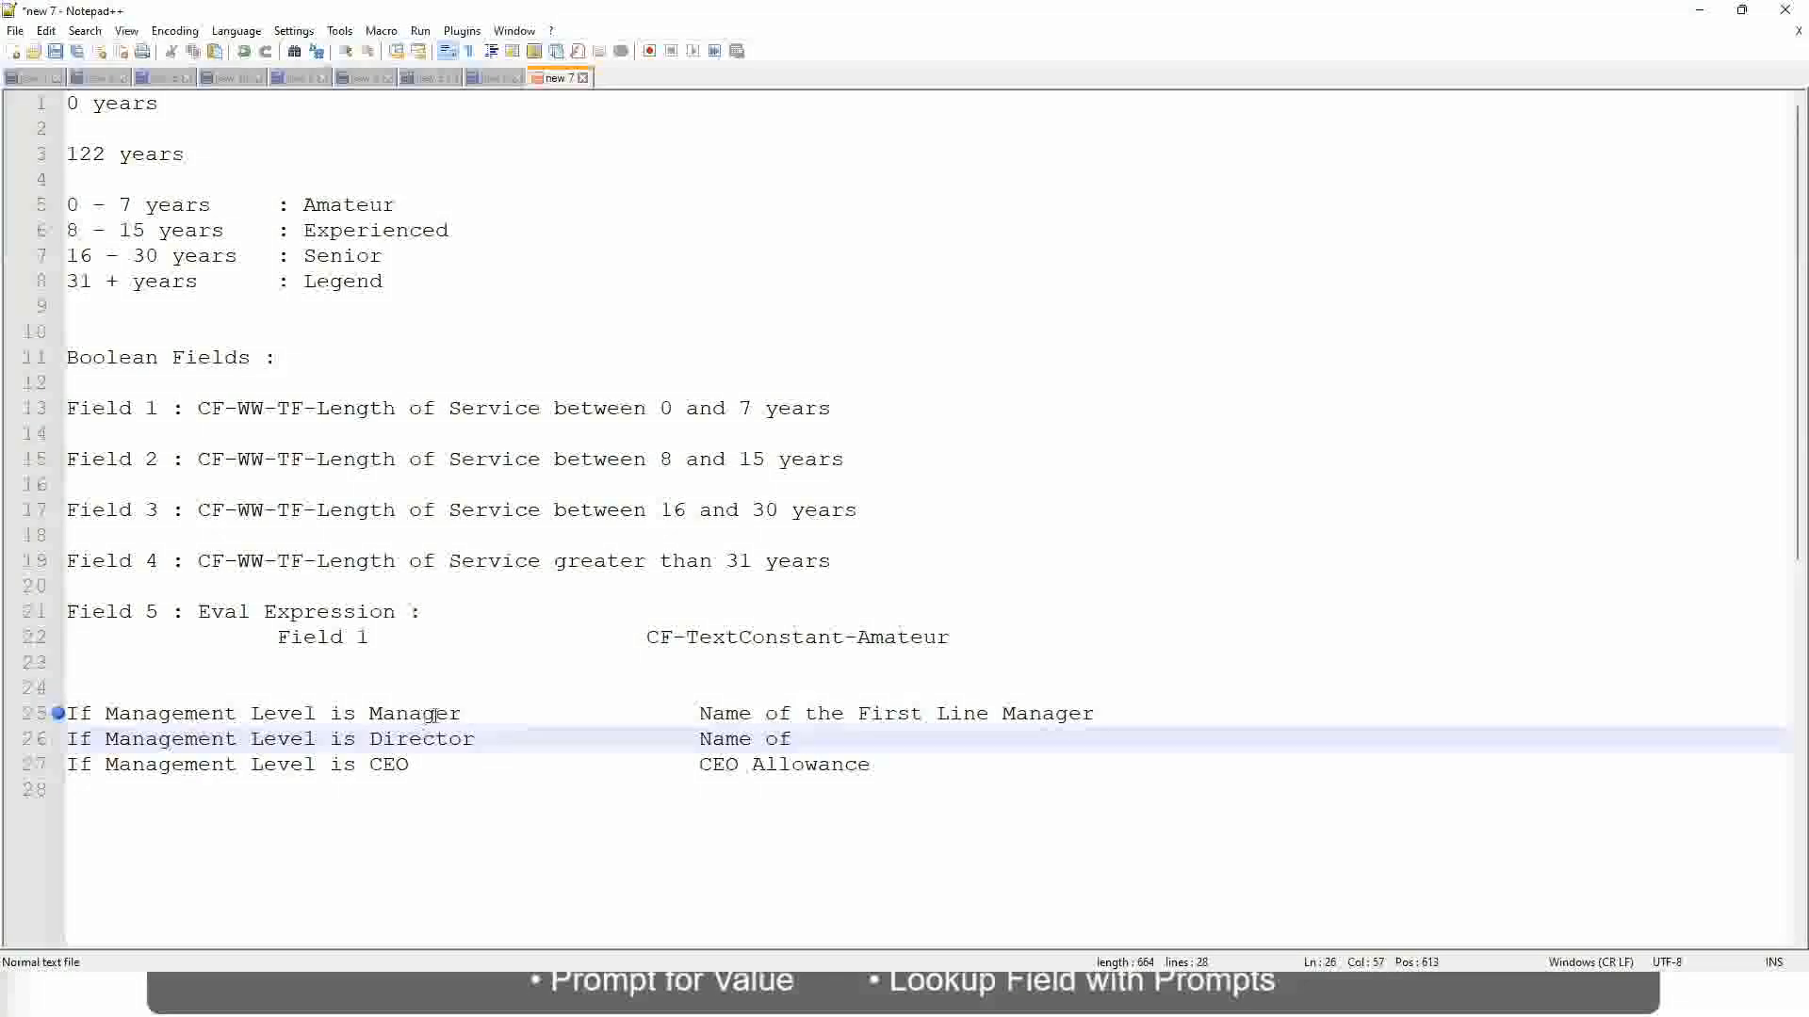
- Change "First" to "Second" in the Manager line's result so it reads "Name of the Second Line Manager"
{"action": "double_click", "coordinate": [886, 713]}
{"action": "type", "text": "Second"}
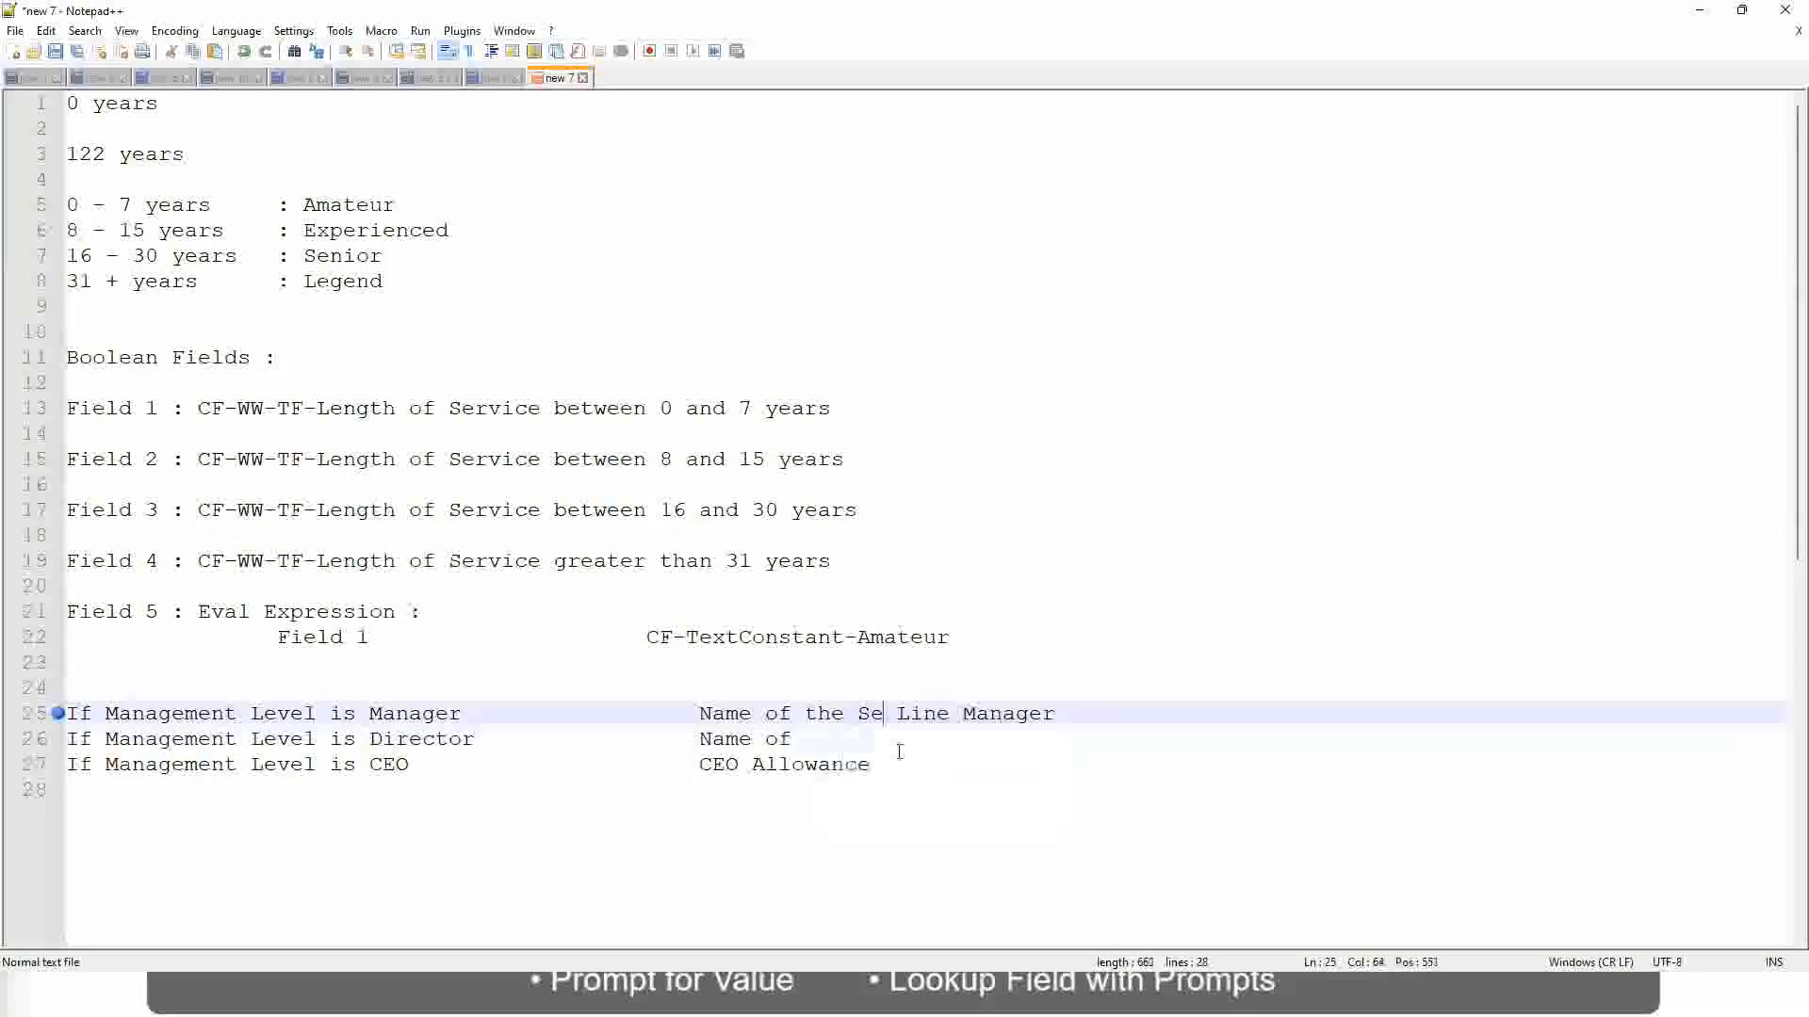
{"action": "key", "text": "BackSpace"}
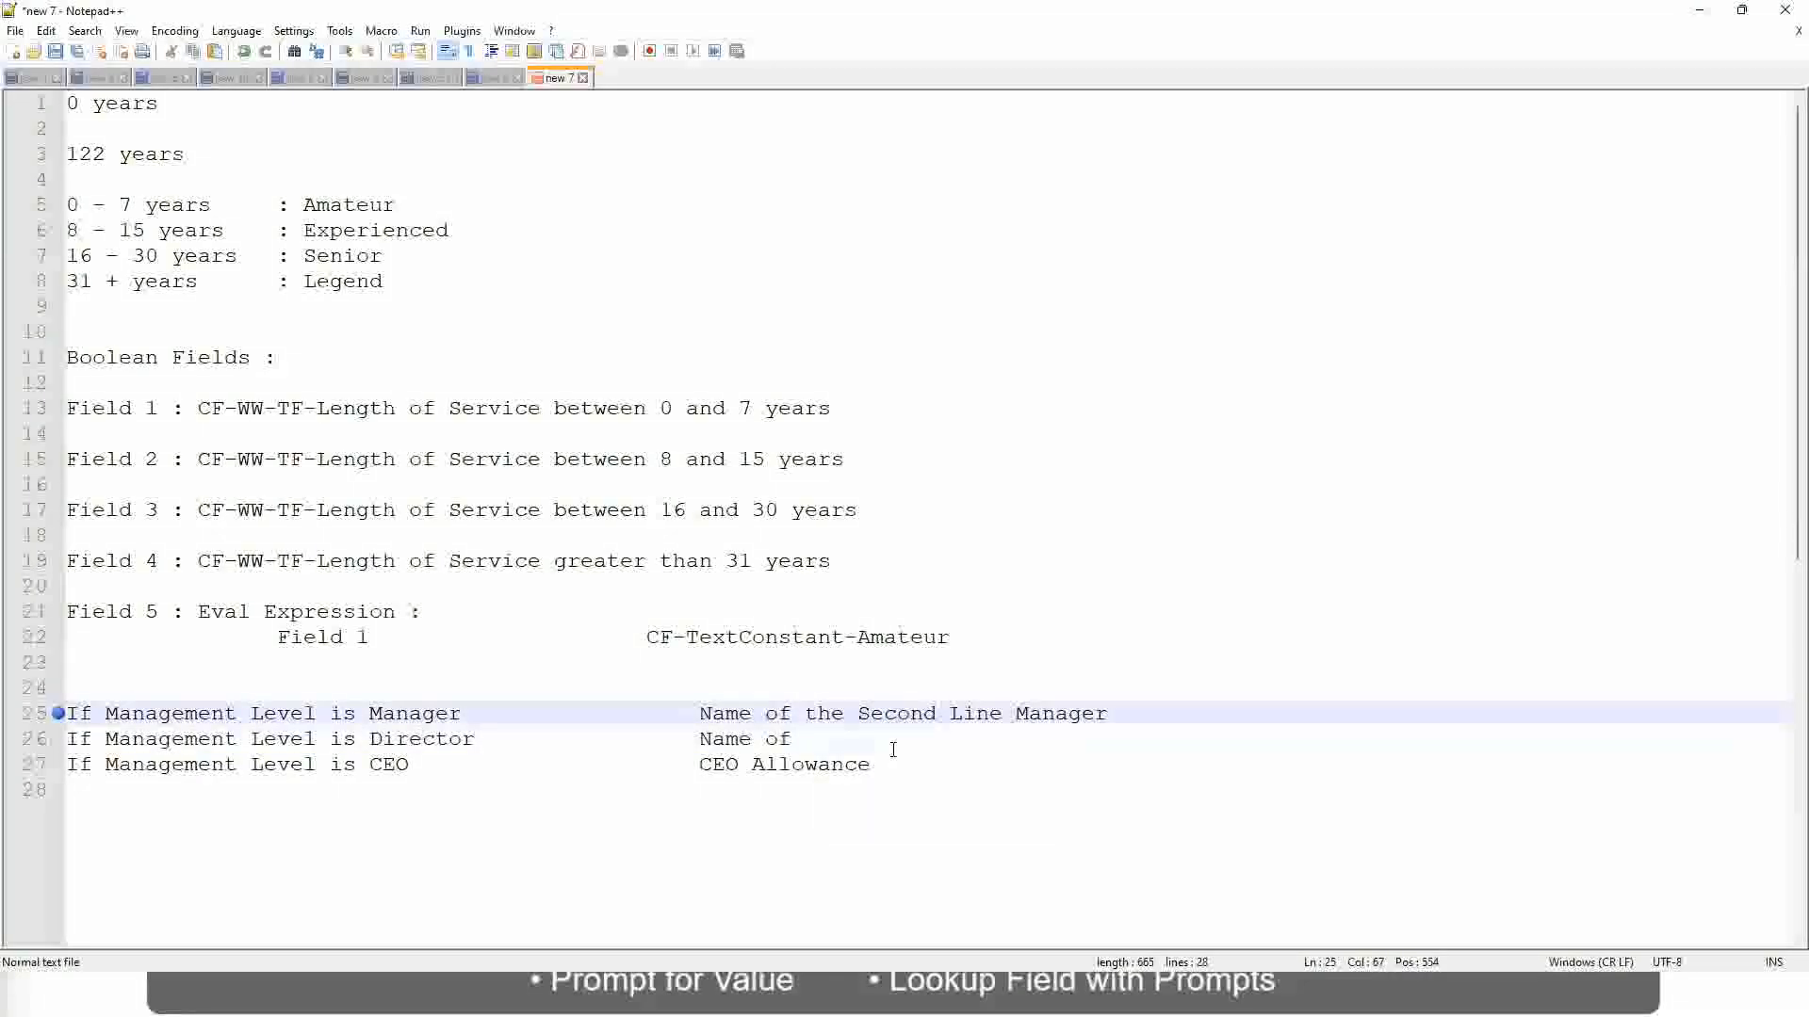
- Complete the Director line's result as "Name of Manager" and replace the CEO line's result with "name of CEO/Himself/Herself"
{"action": "left_click", "coordinate": [819, 739]}
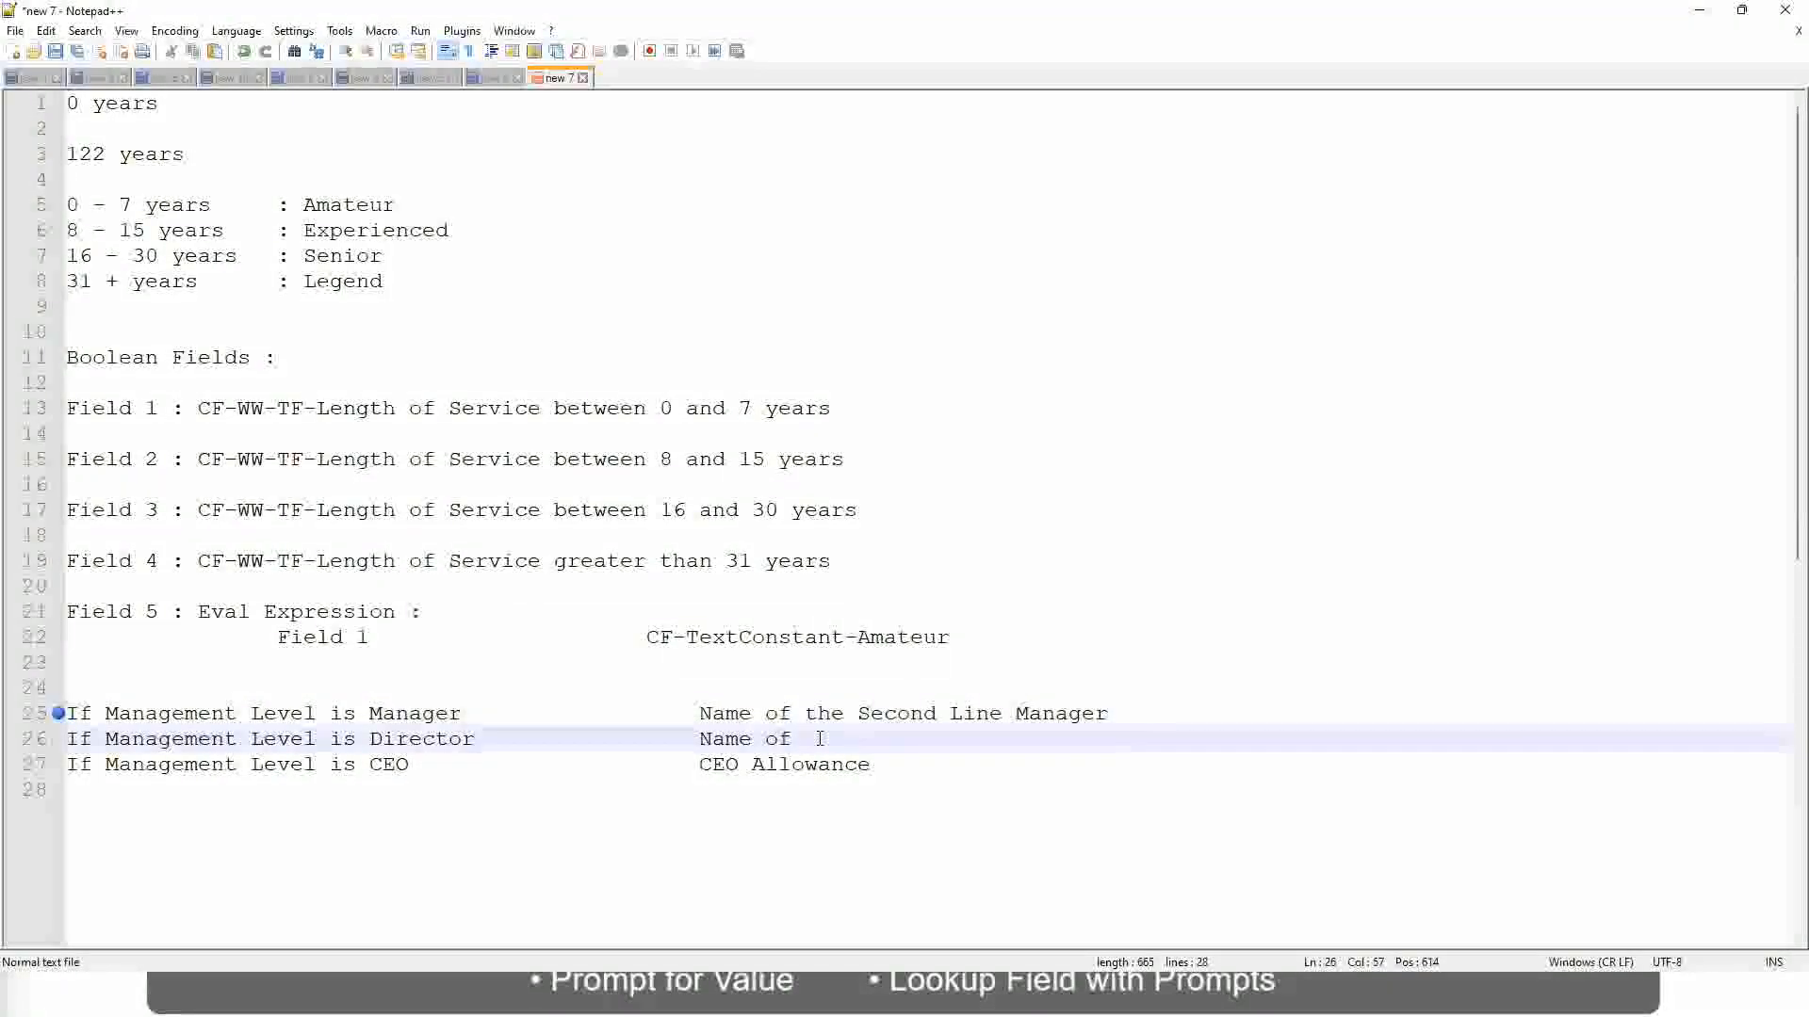
{"action": "type", "text": "Manager"}
{"action": "left_click", "coordinate": [386, 764]}
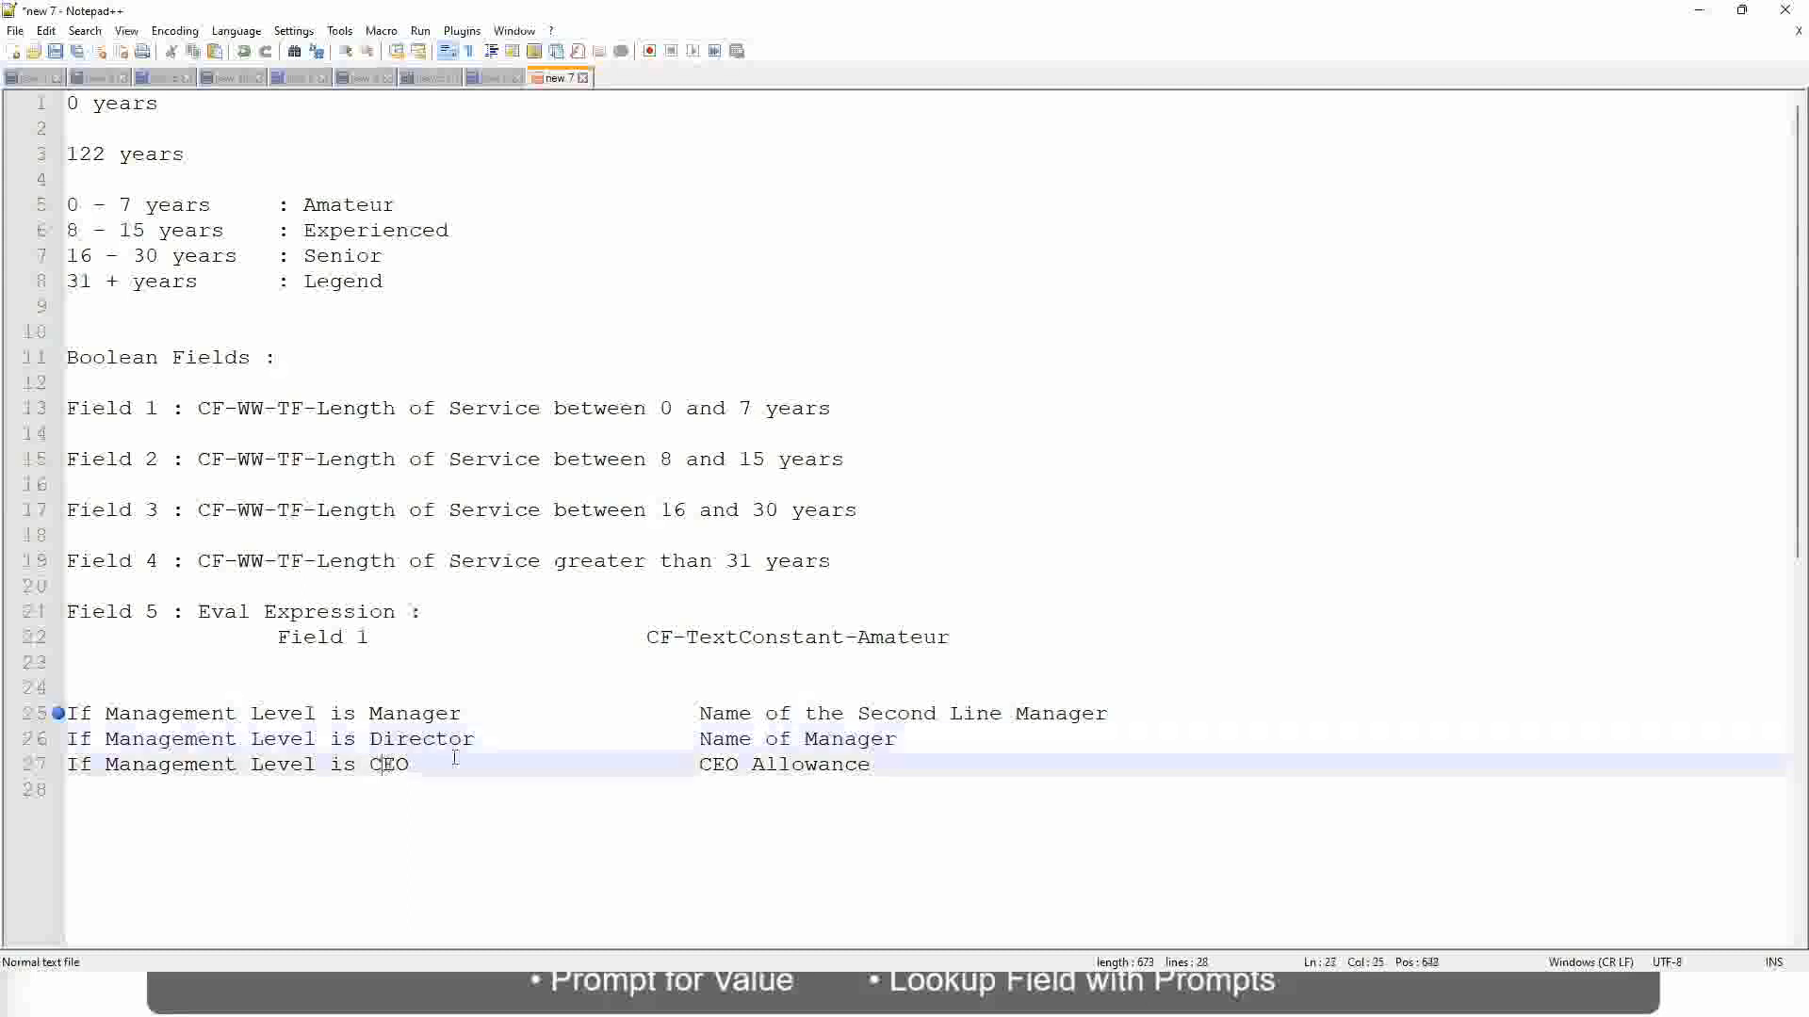
{"action": "left_click_drag", "start_coordinate": [698, 764], "coordinate": [895, 764]}
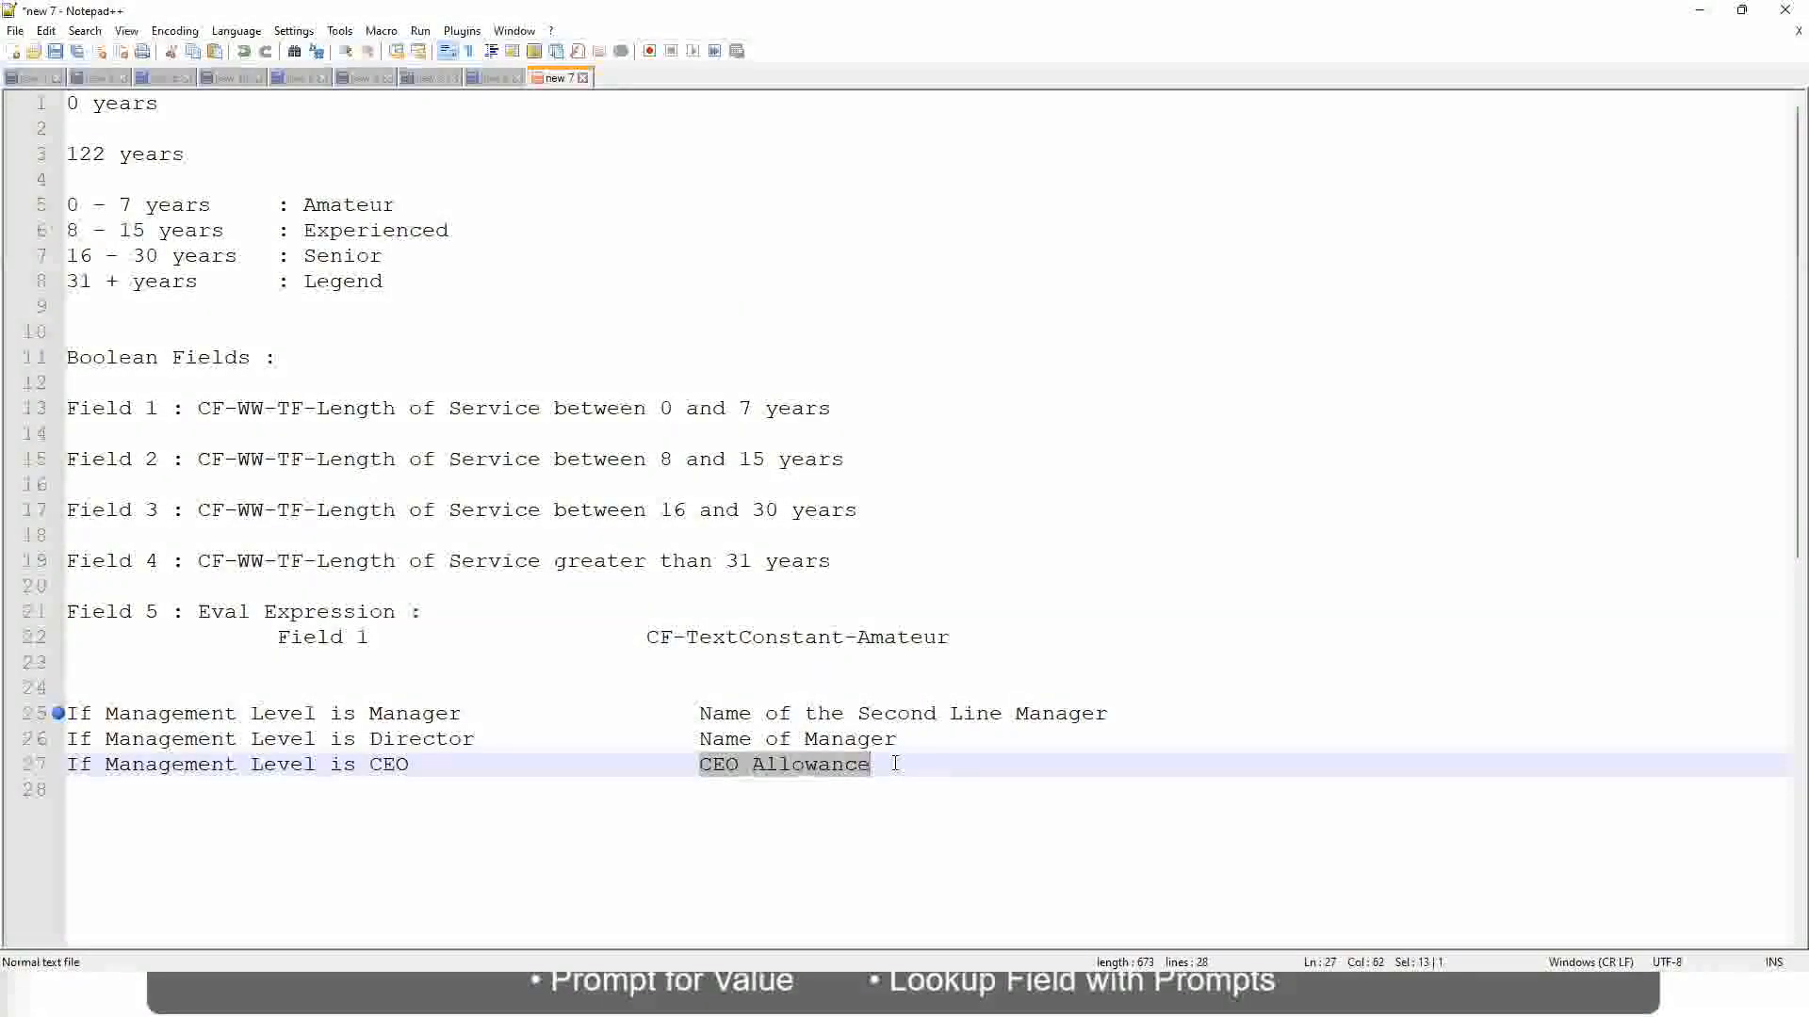
{"action": "type", "text": "name of CEO"}
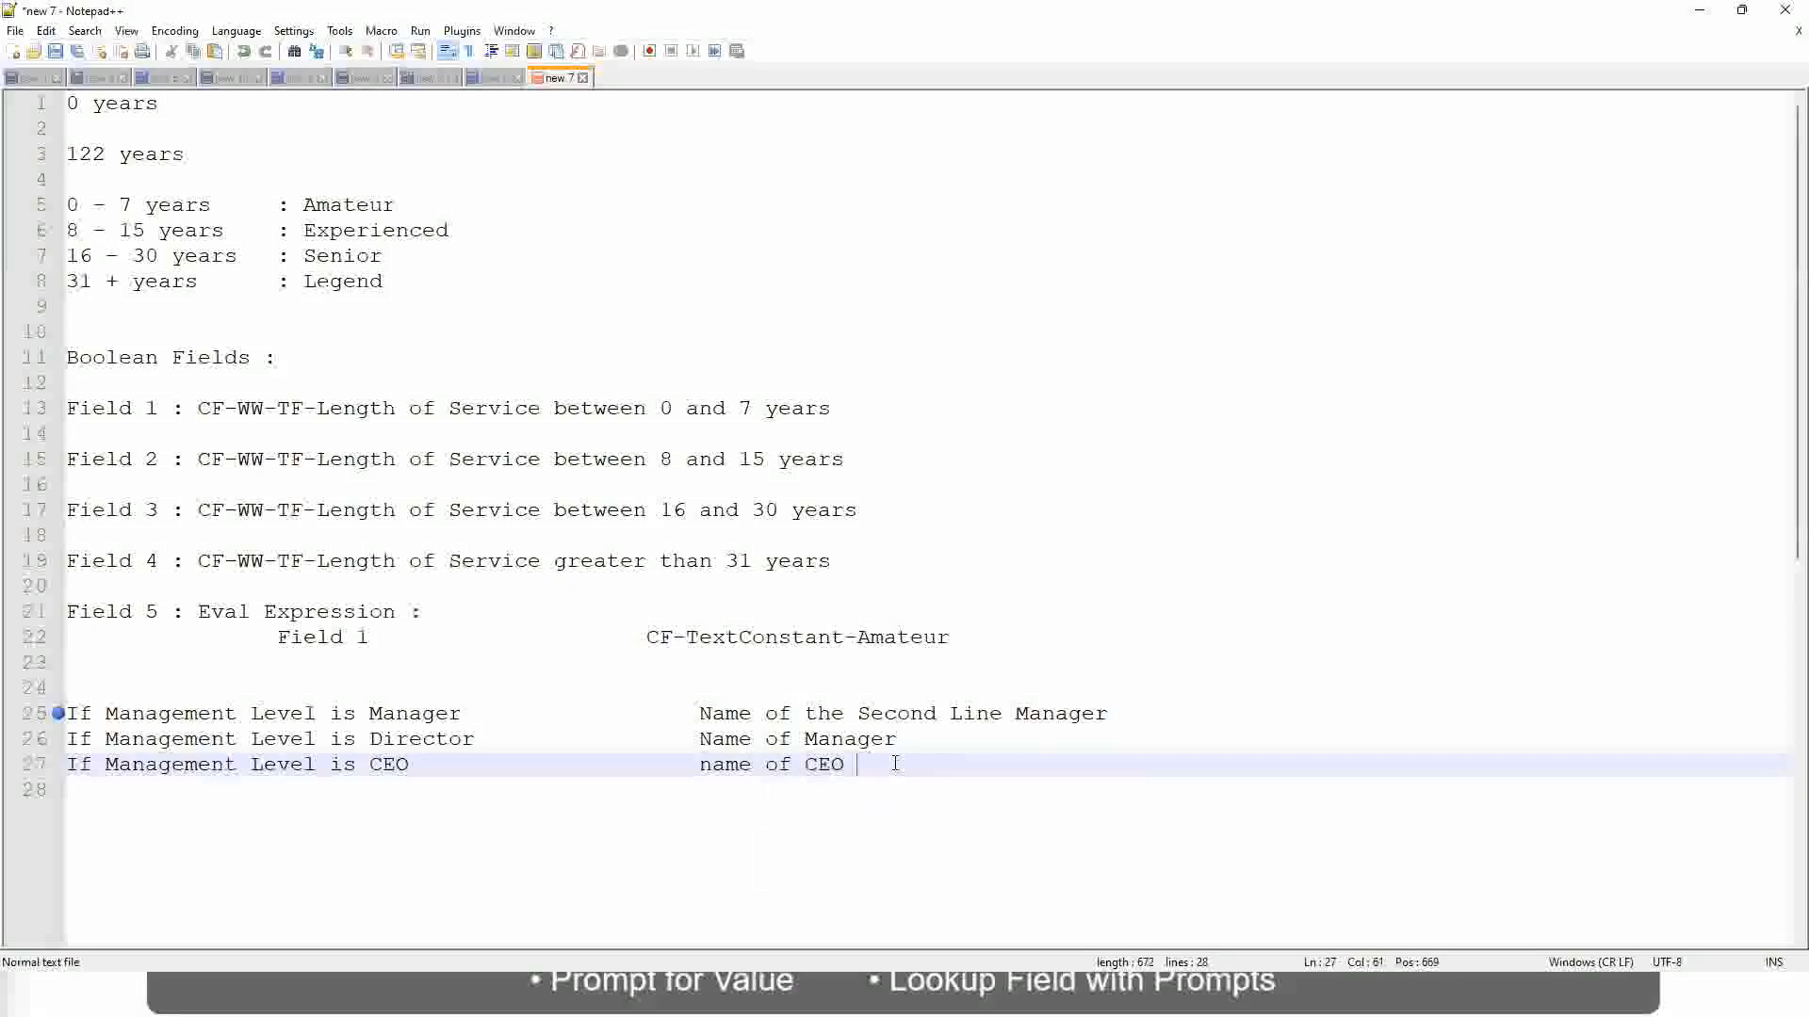
{"action": "key", "text": "BackSpace"}
{"action": "type", "text": "/Himself/Herself"}
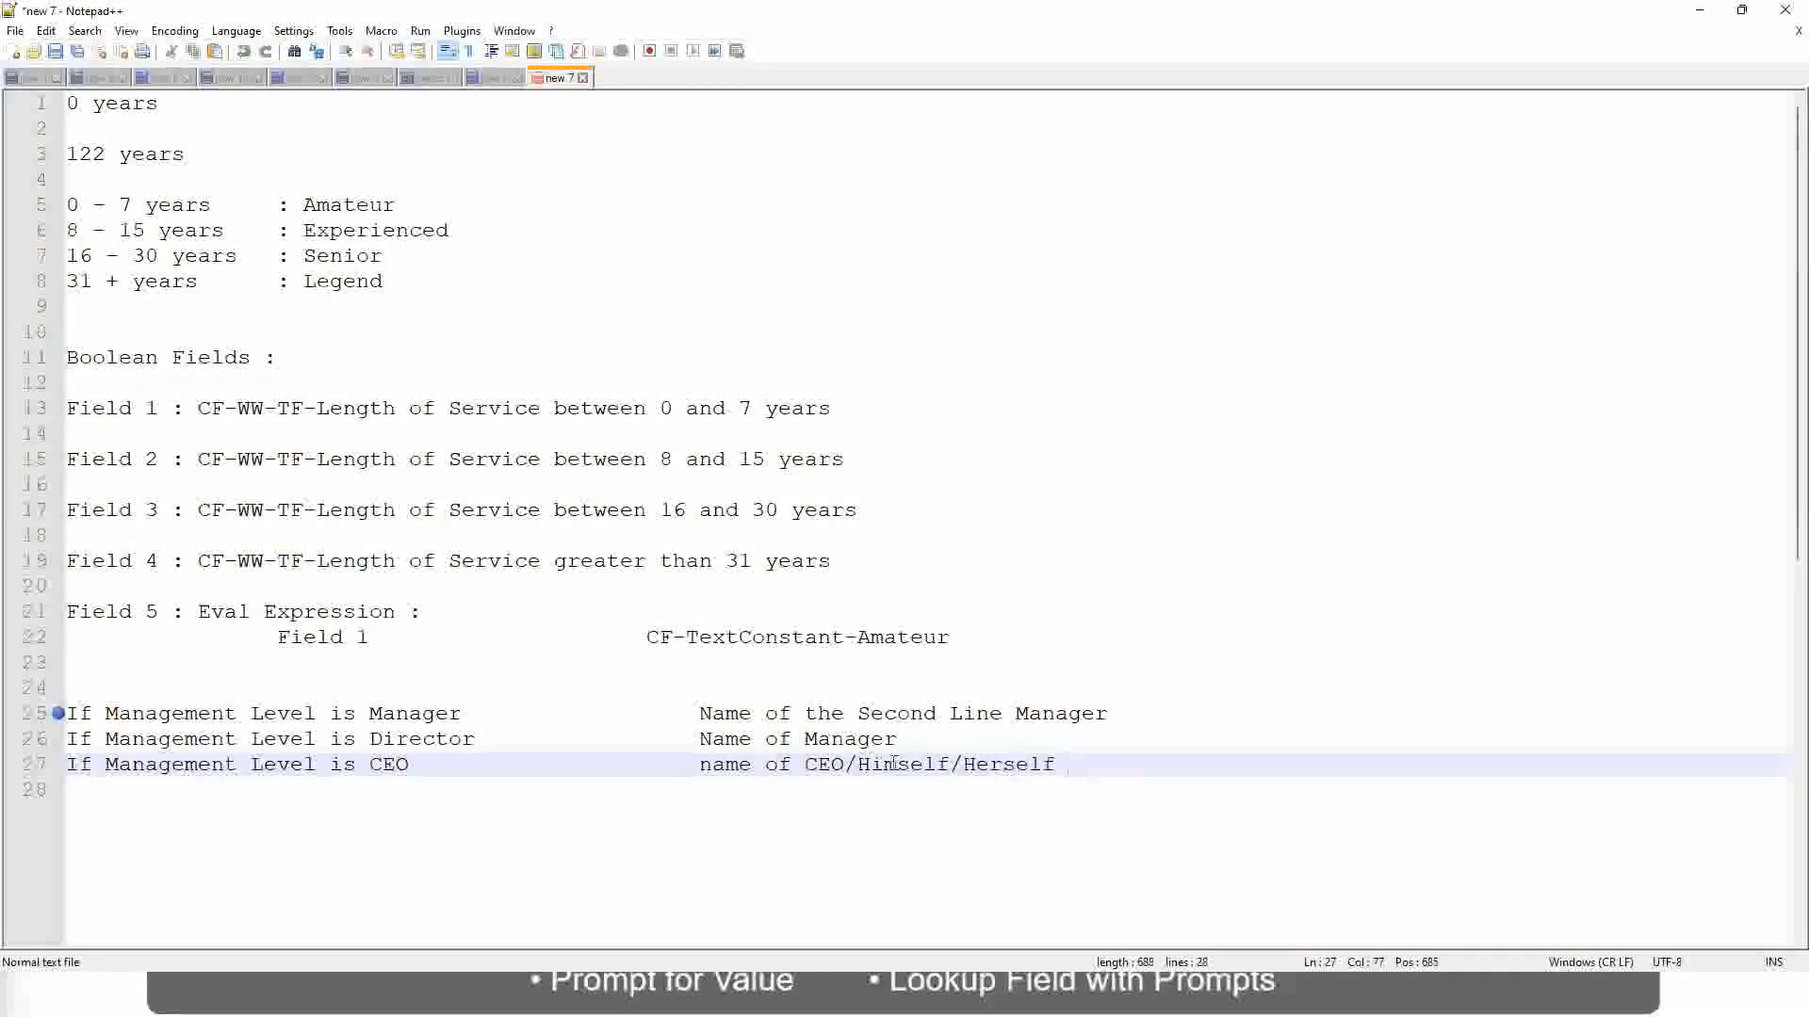
- Examine each management-level condition against its result across the Manager, Director and CEO lines
{"action": "left_click", "coordinate": [650, 766]}
{"action": "left_click", "coordinate": [196, 713]}
{"action": "left_click", "coordinate": [274, 713]}
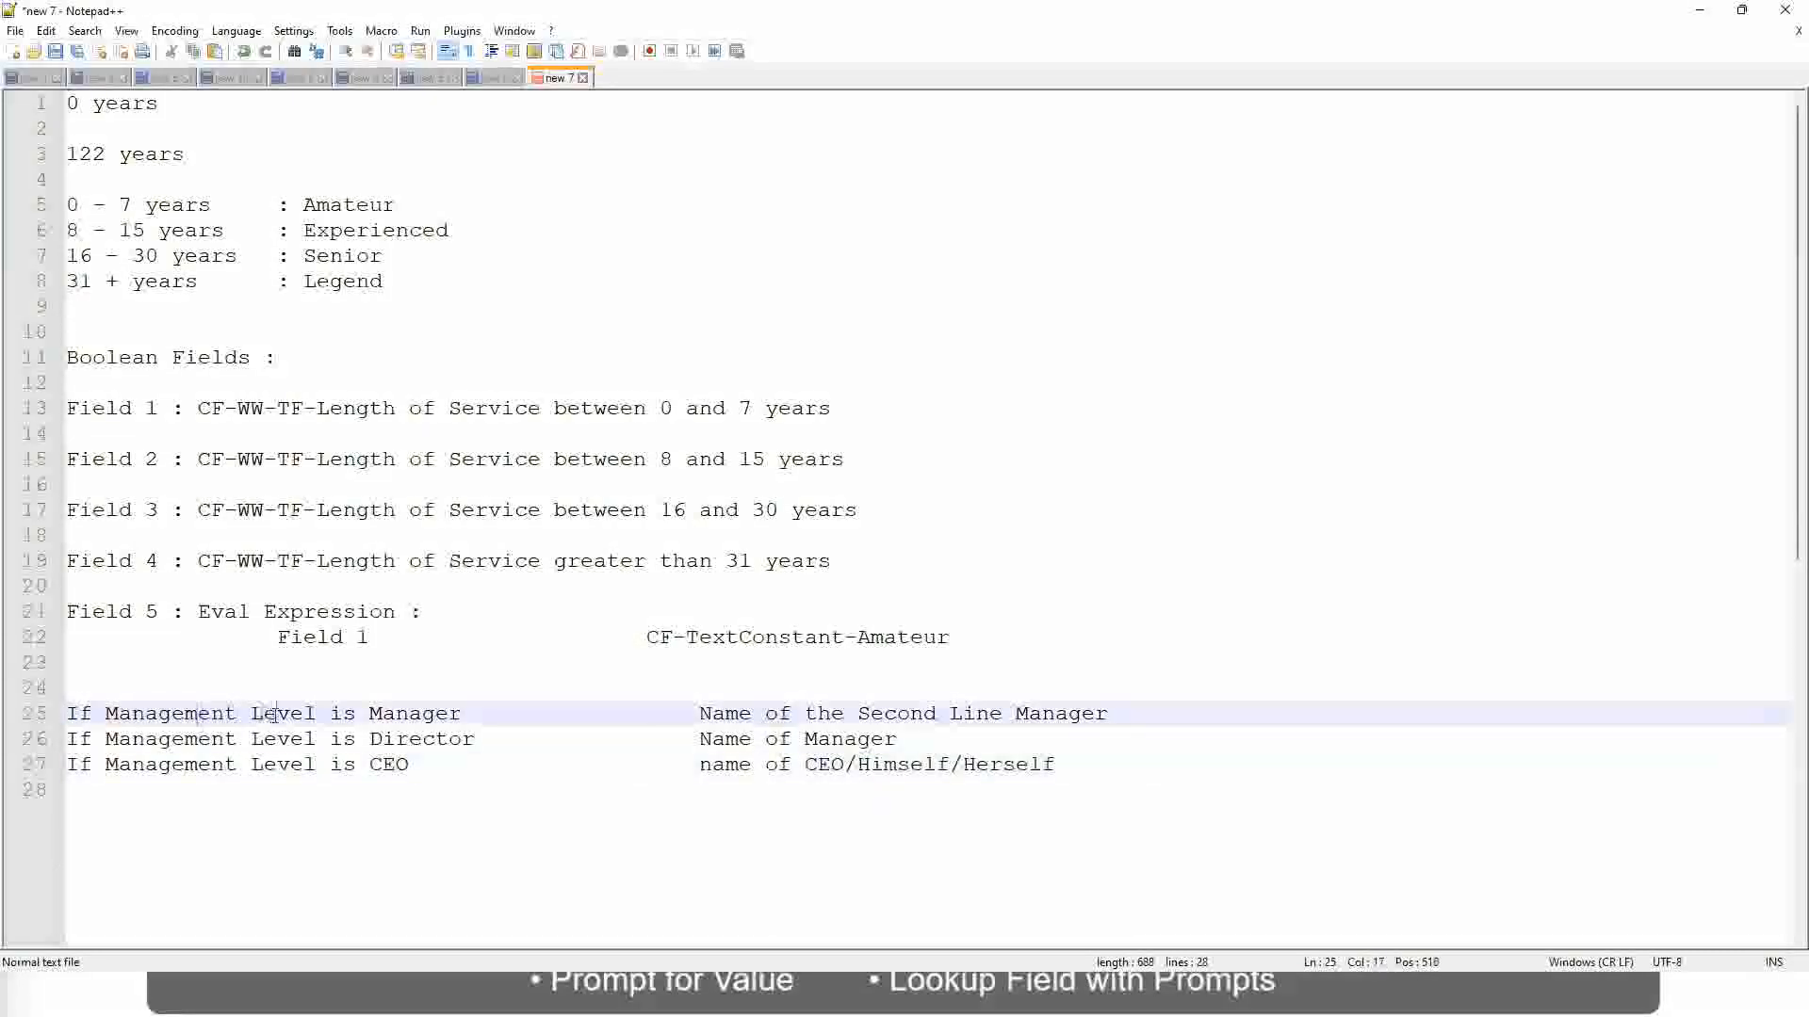
{"action": "left_click", "coordinate": [421, 713]}
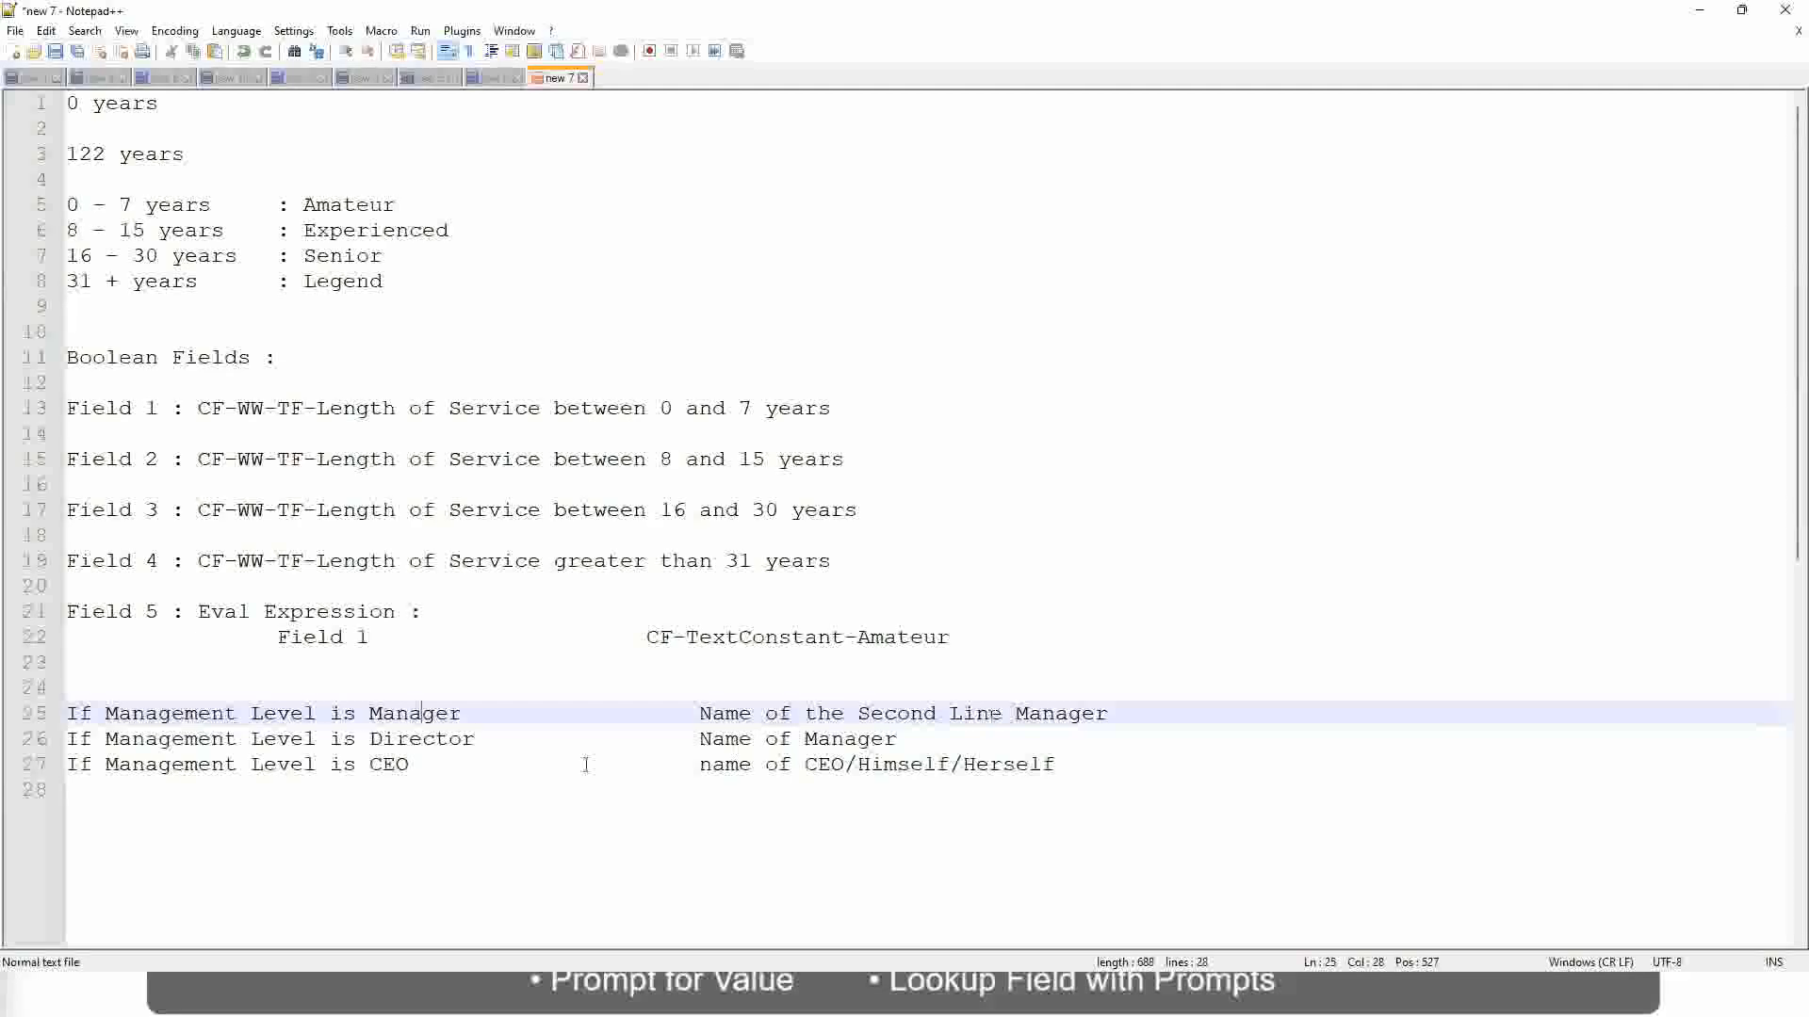
{"action": "left_click", "coordinate": [215, 744]}
{"action": "left_click", "coordinate": [446, 738]}
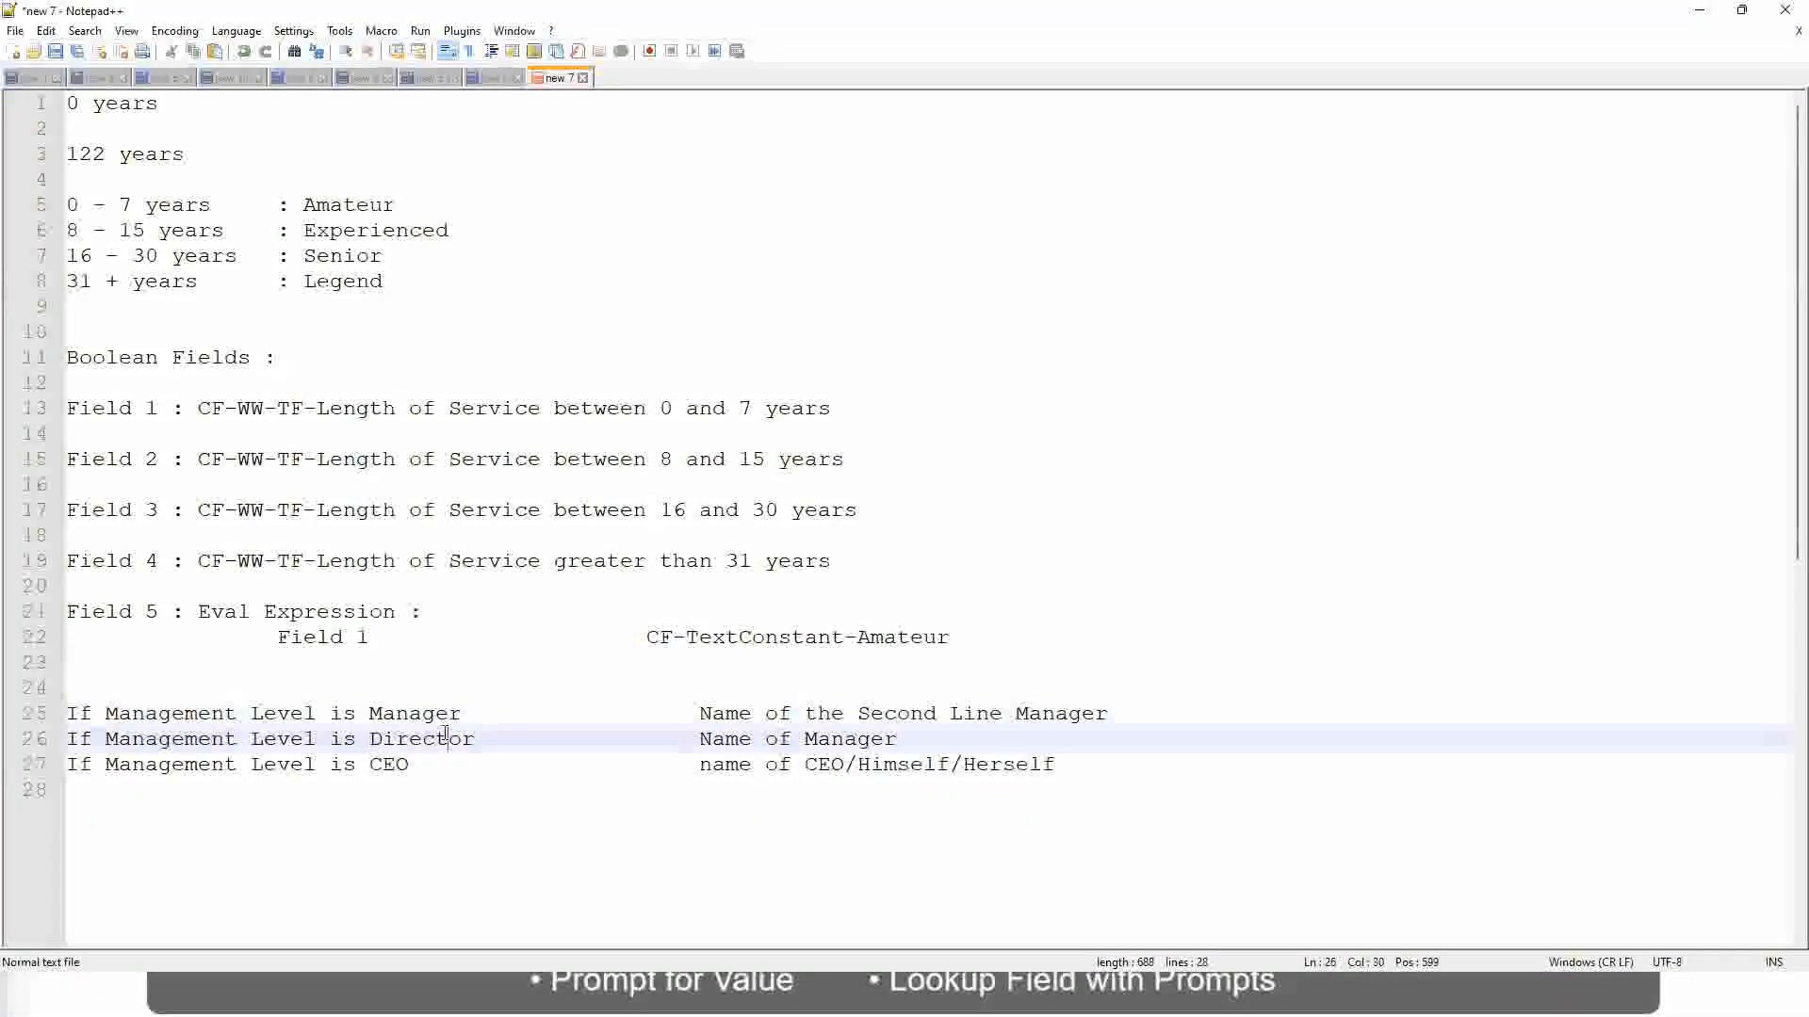
{"action": "left_click", "coordinate": [898, 739]}
{"action": "left_click", "coordinate": [406, 741]}
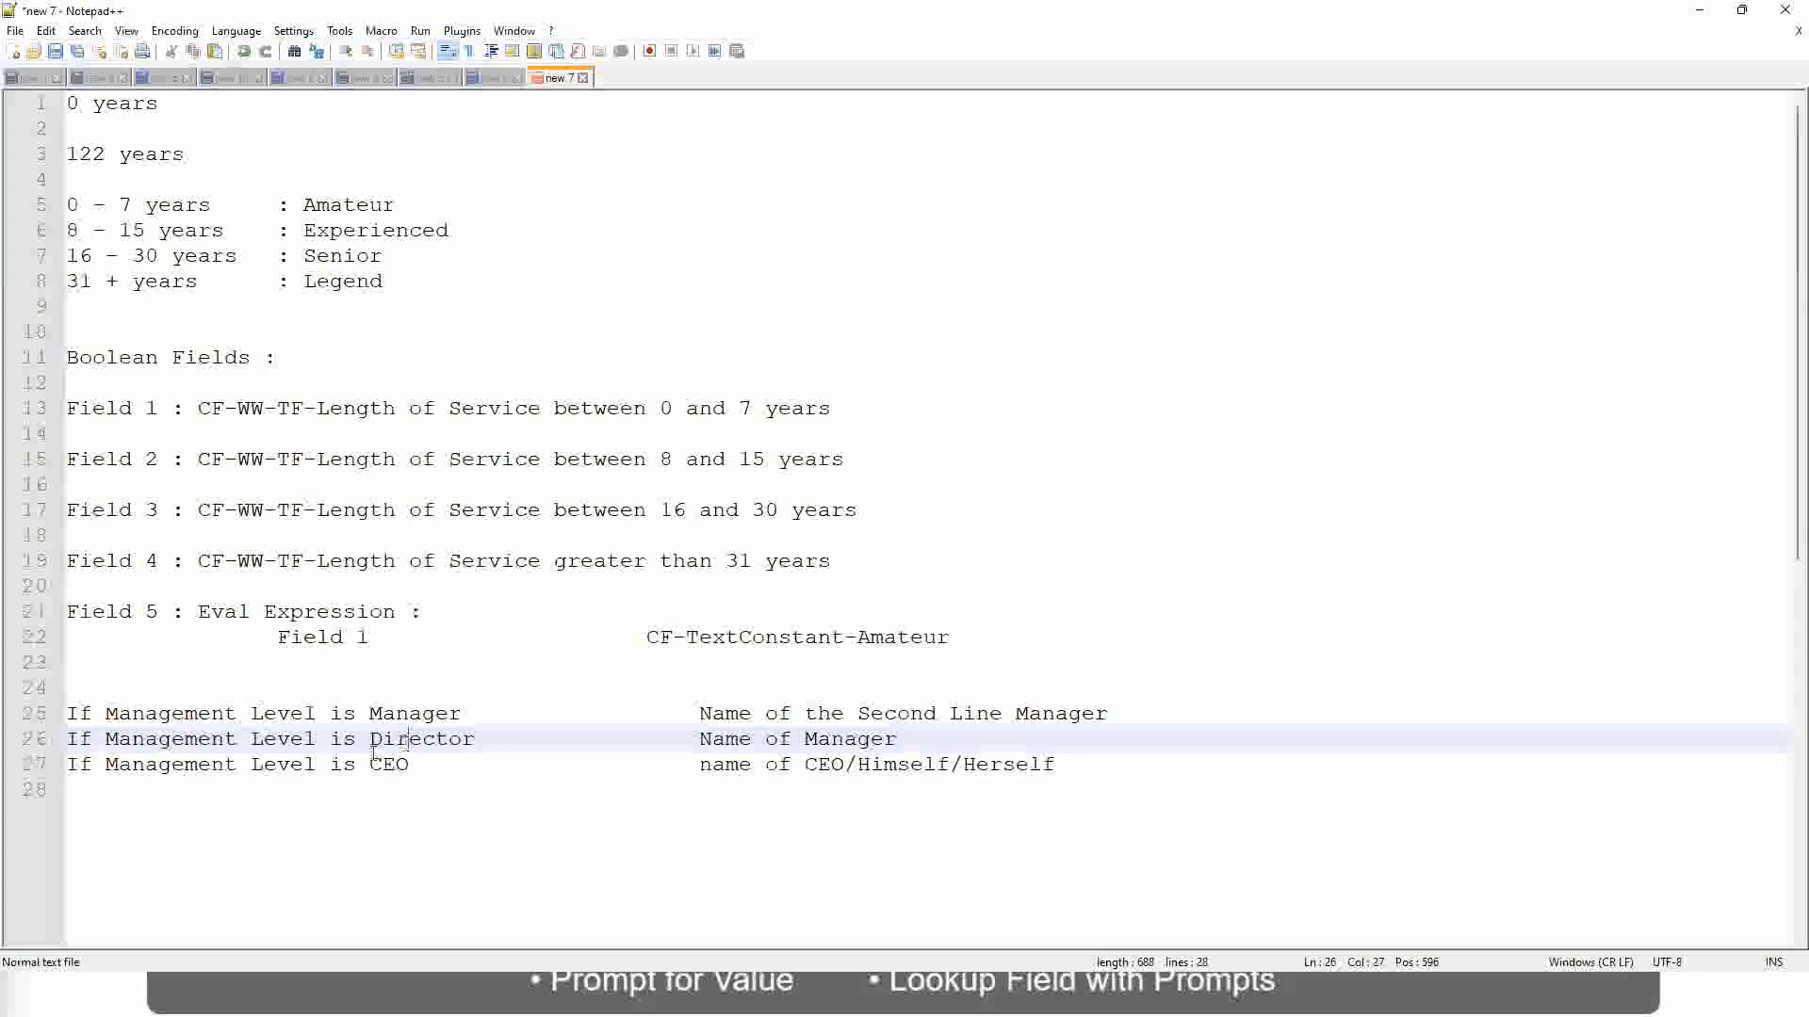
{"action": "left_click", "coordinate": [392, 766]}
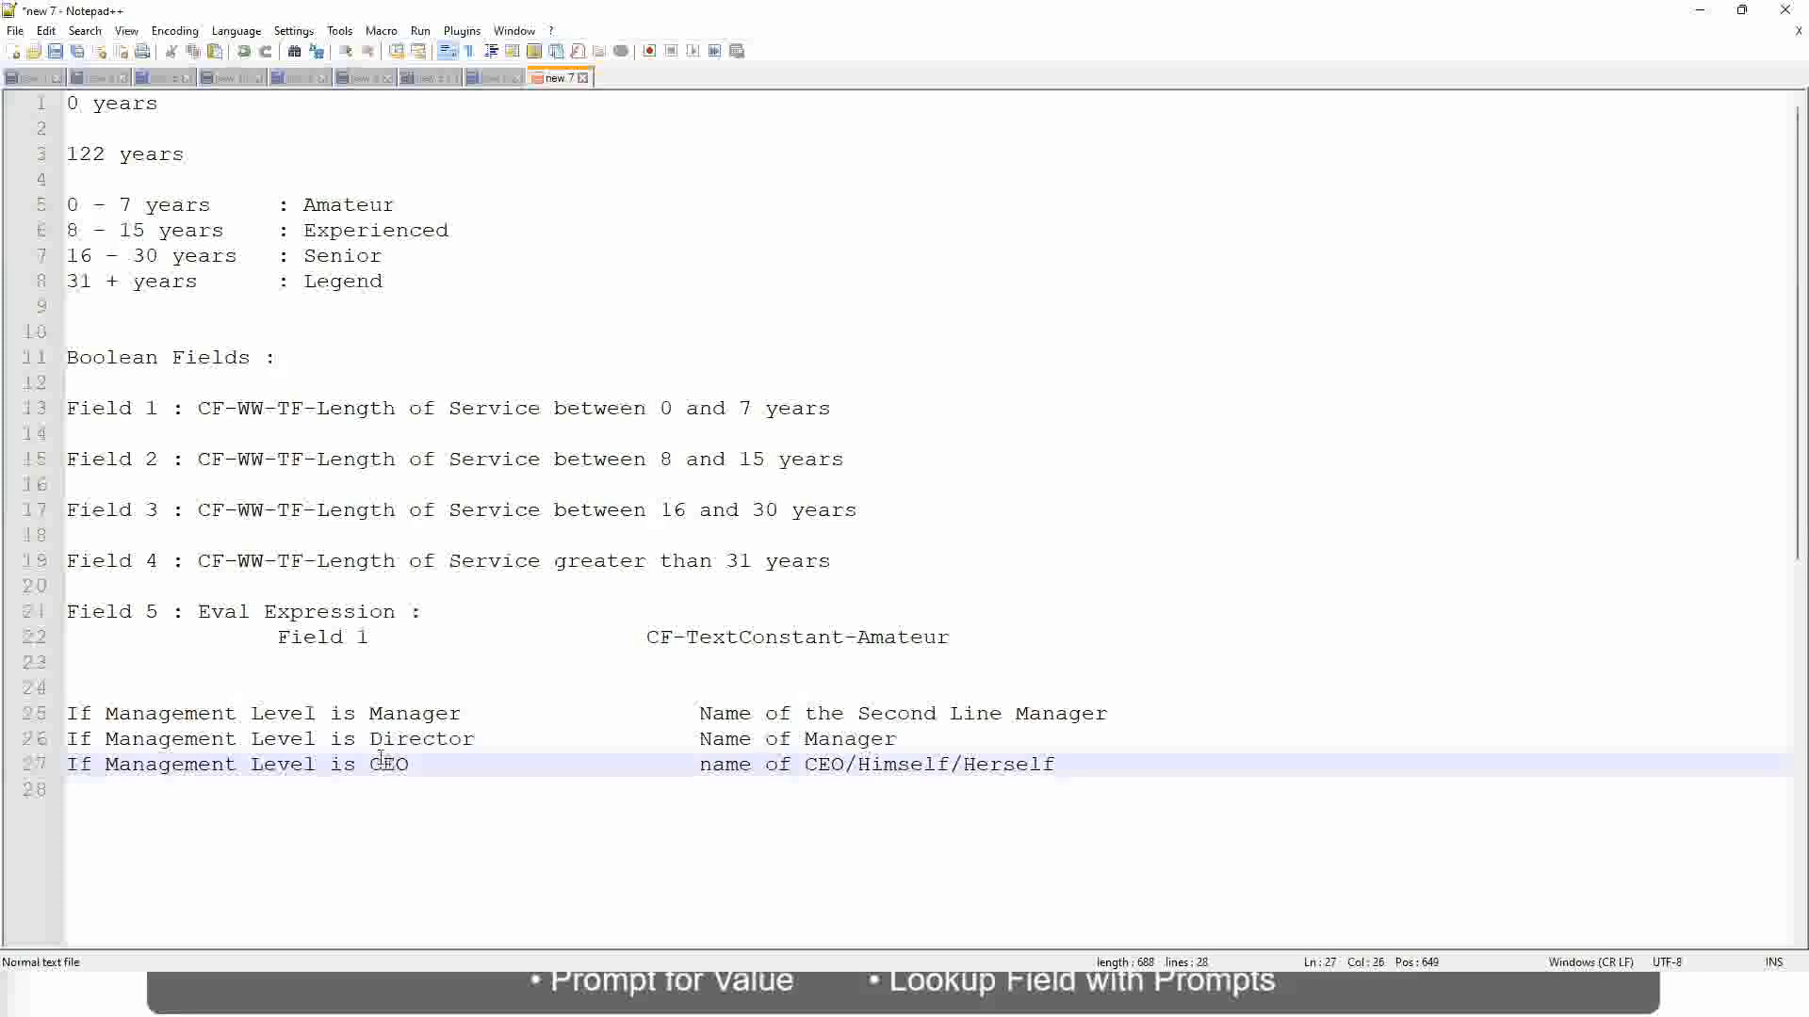
{"action": "left_click", "coordinate": [846, 769]}
{"action": "key", "text": "End"}
{"action": "left_click_drag", "start_coordinate": [1083, 764], "coordinate": [36, 719]}
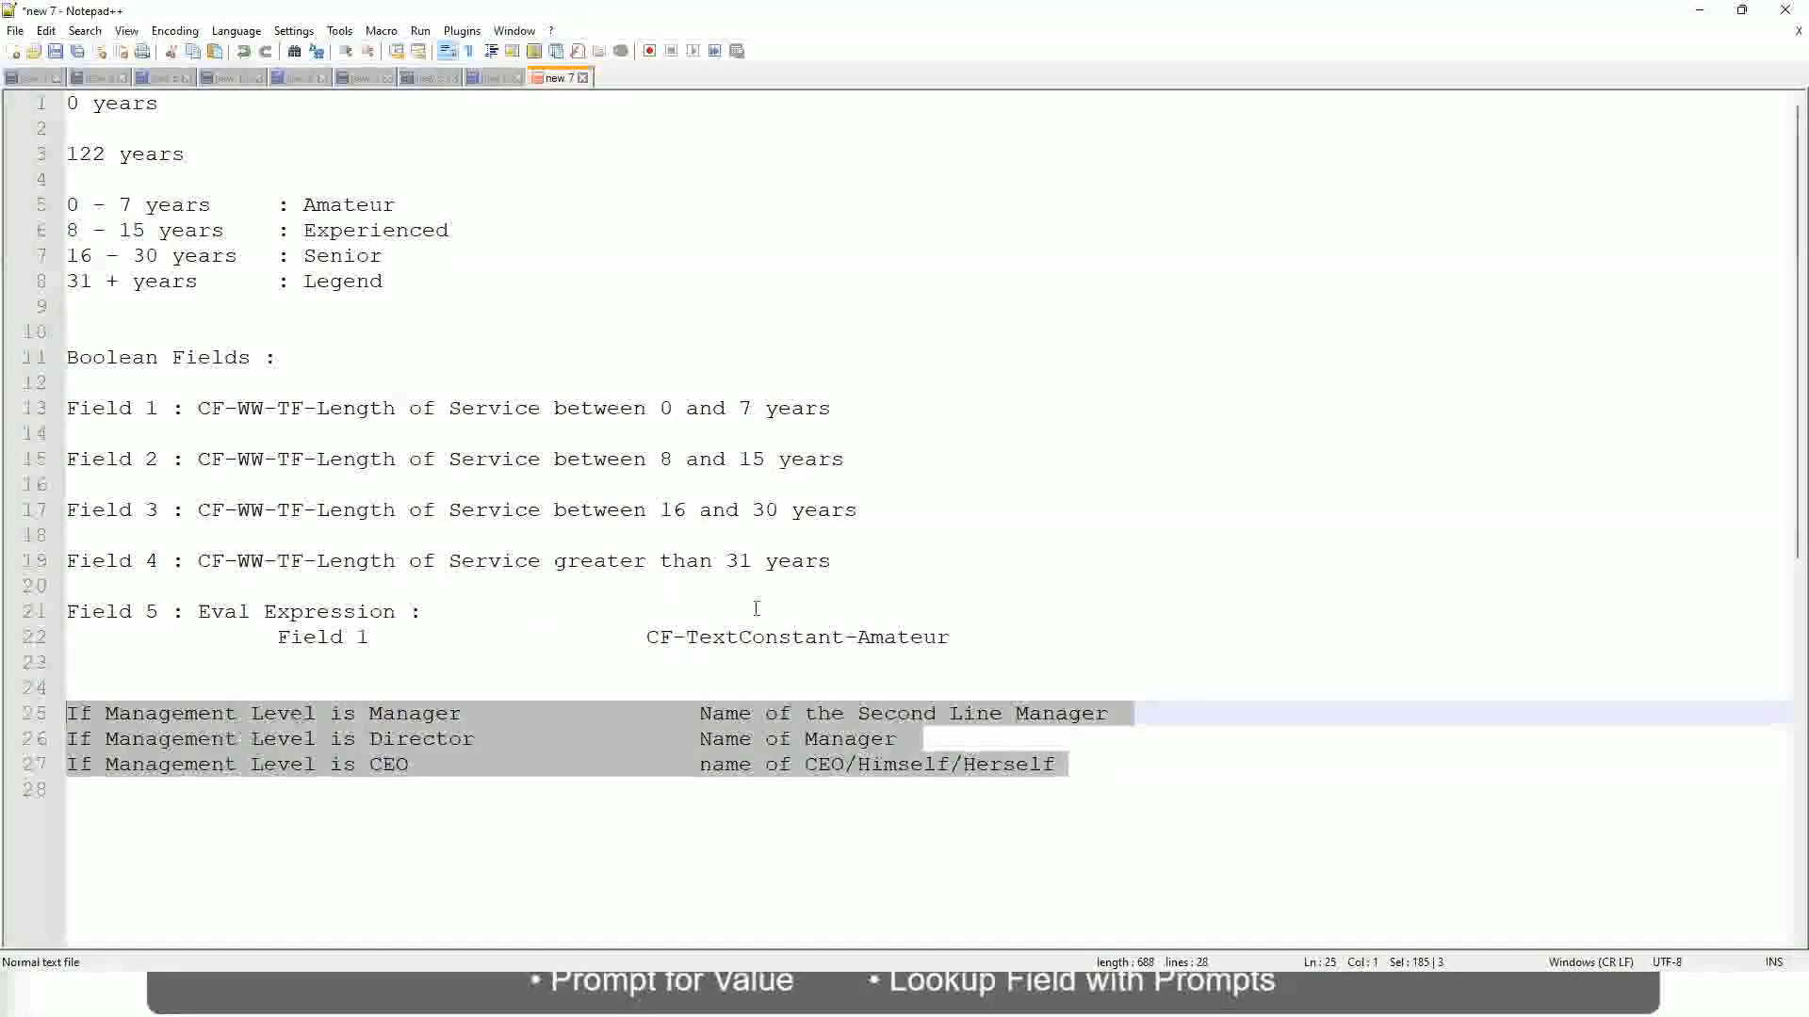
- Examine the Manager line's result "Name of the Second Line Manager" as an example of a non-constant return value
{"action": "left_click", "coordinate": [763, 713]}
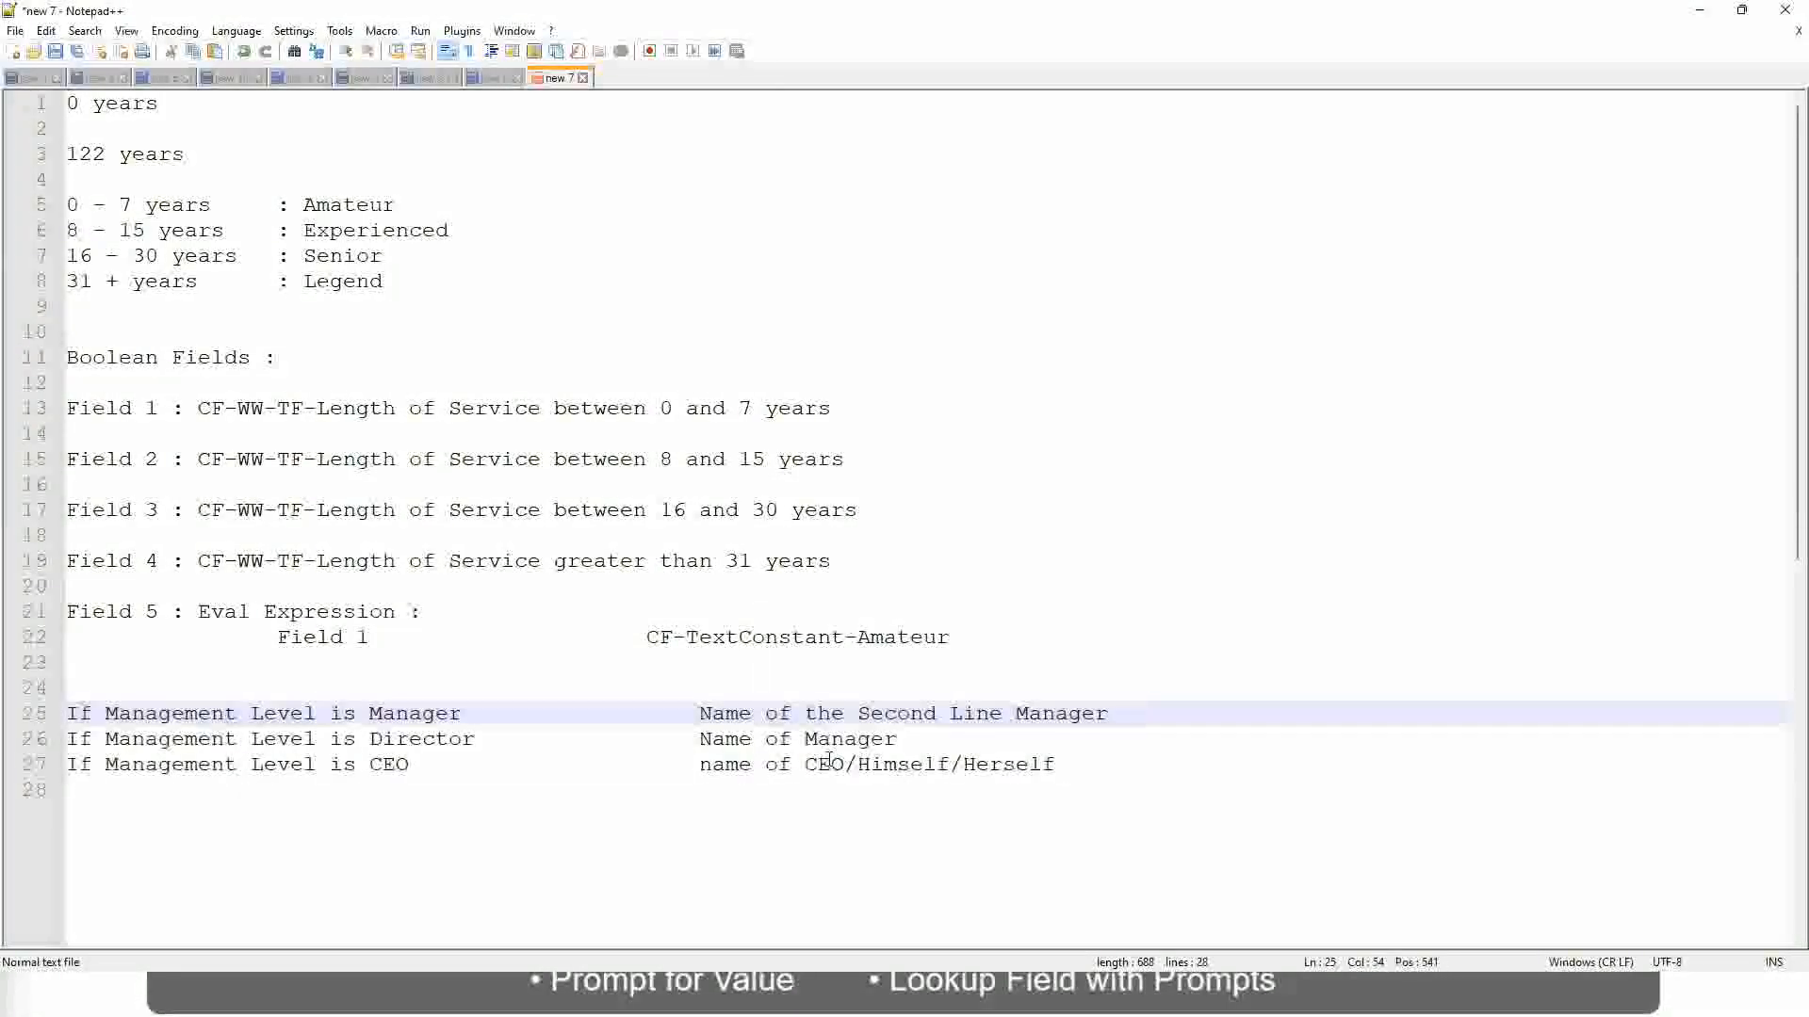
{"action": "left_click", "coordinate": [698, 714]}
{"action": "left_click_drag", "start_coordinate": [698, 713], "coordinate": [1112, 714]}
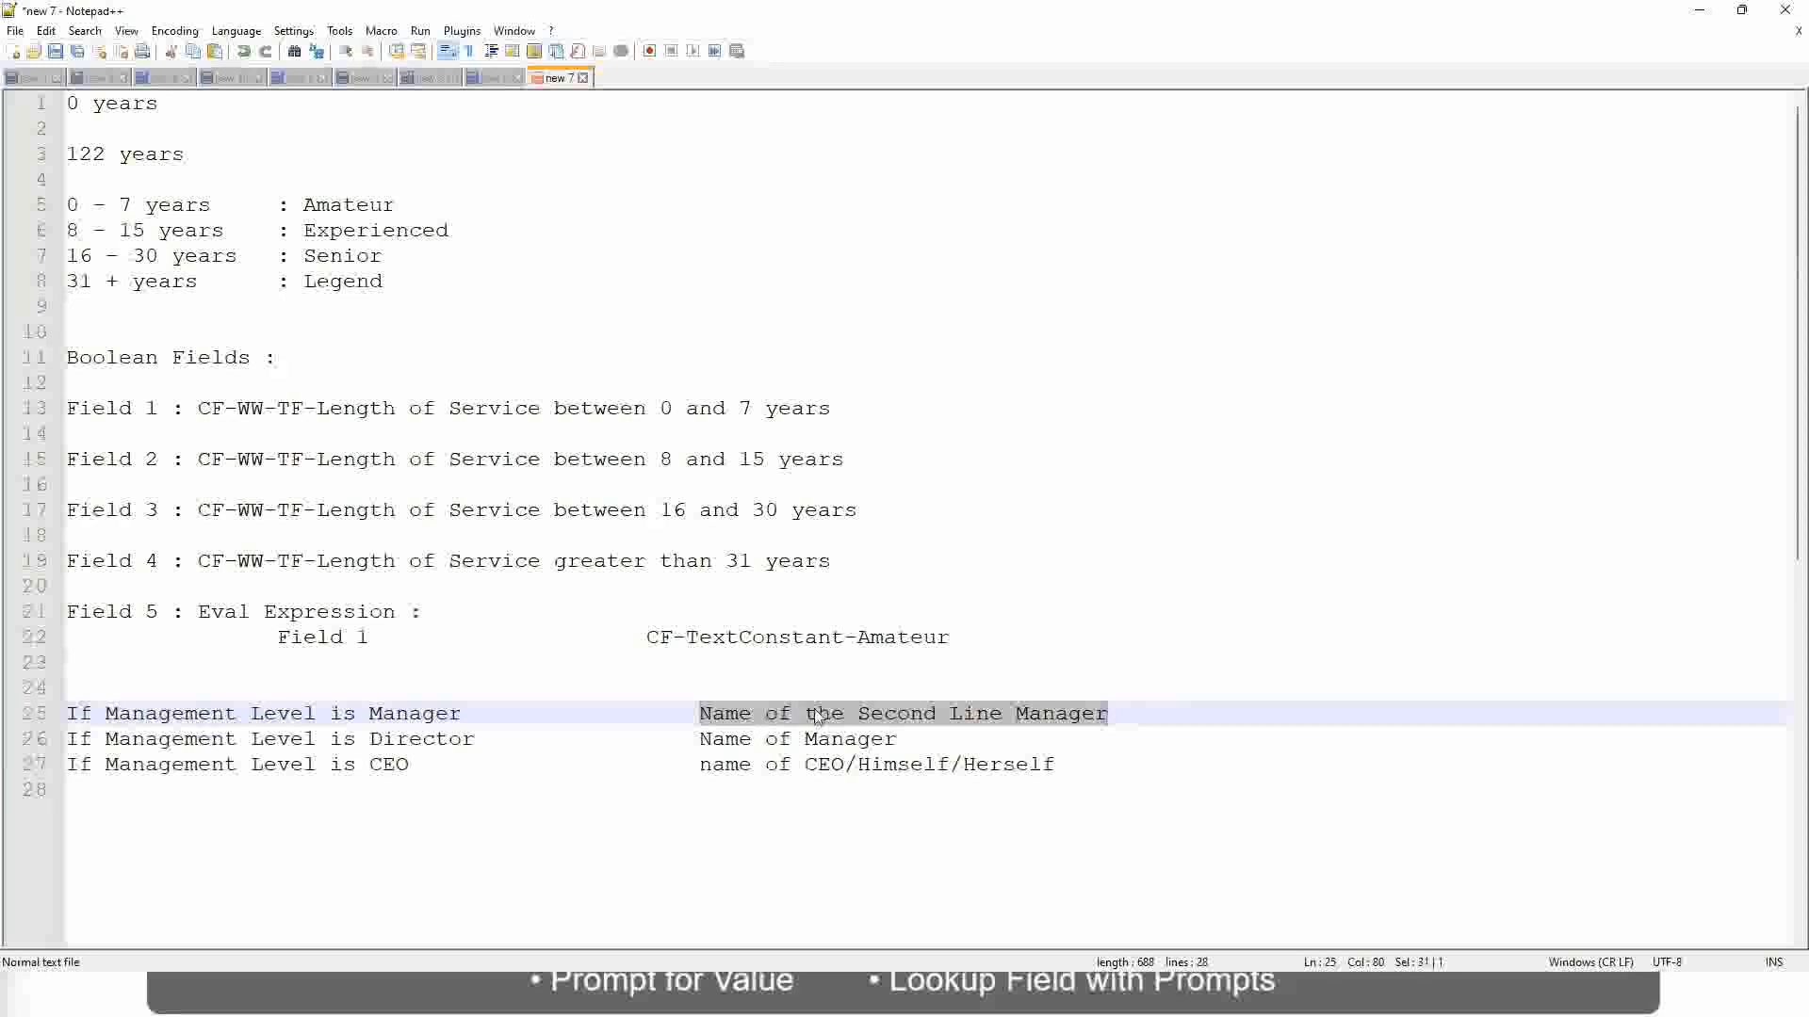
{"action": "left_click", "coordinate": [845, 716]}
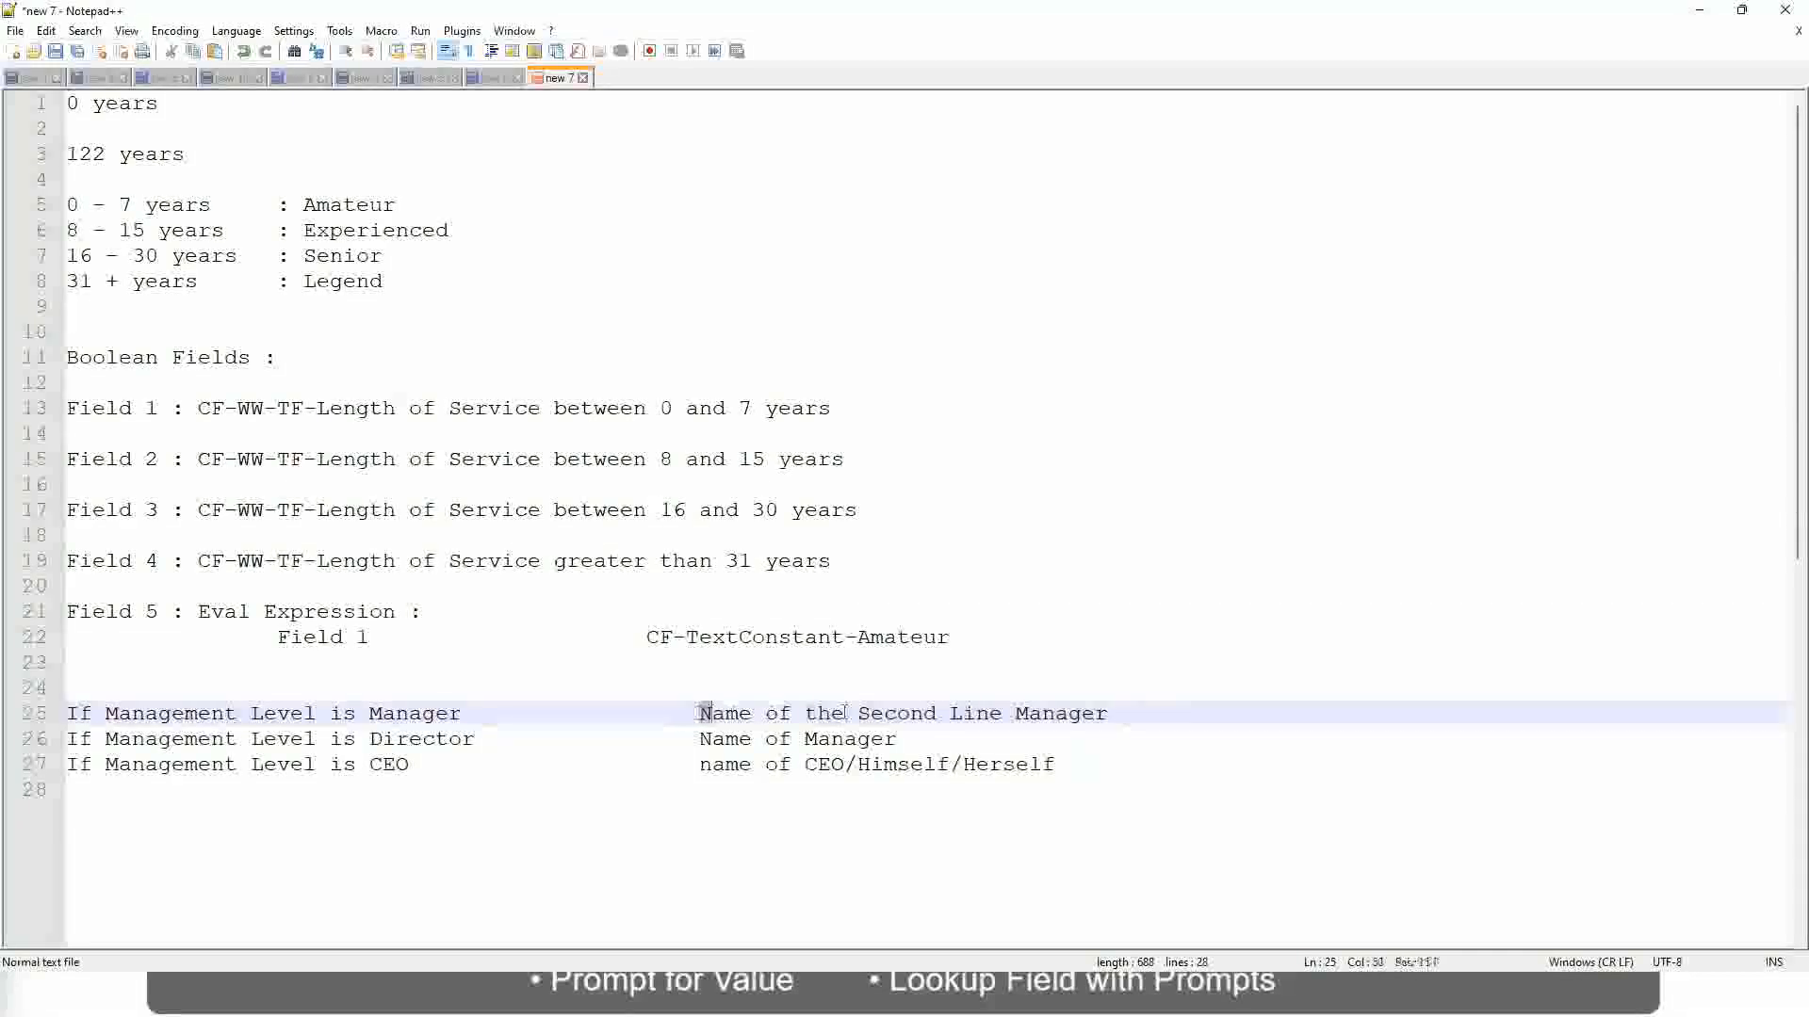
{"action": "left_click_drag", "start_coordinate": [699, 713], "coordinate": [1111, 713]}
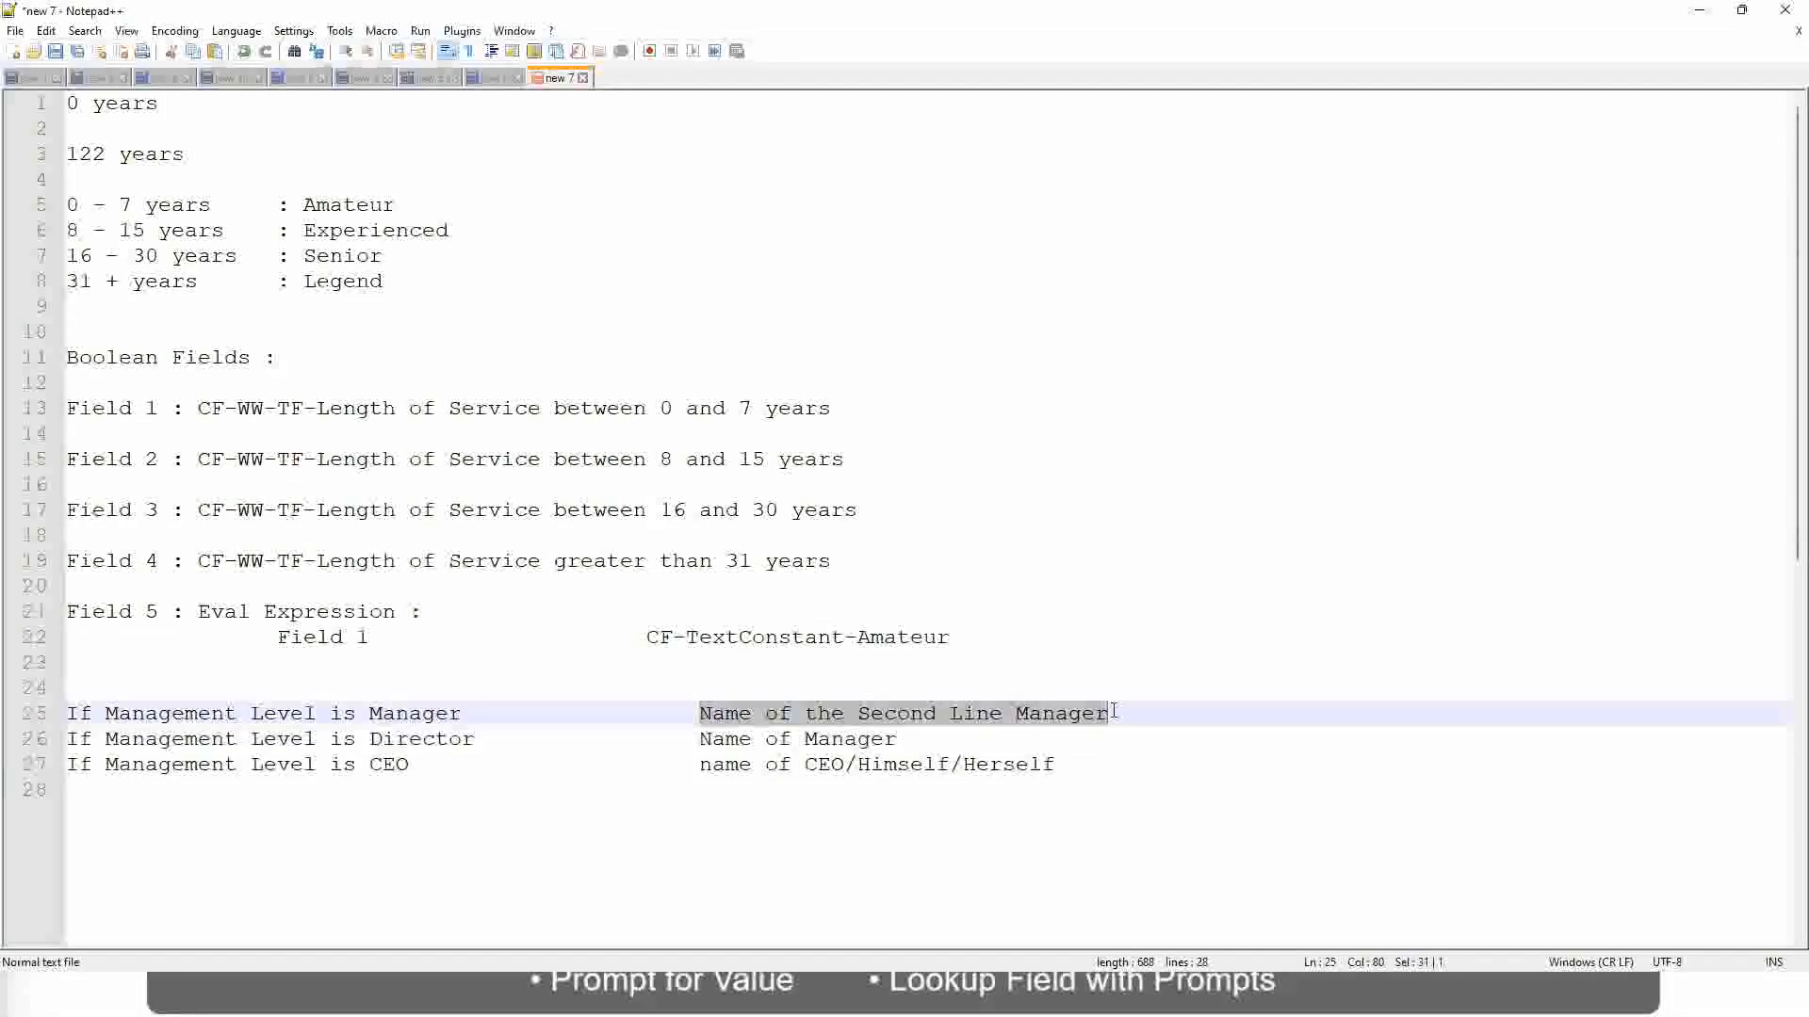
{"action": "left_click", "coordinate": [926, 718]}
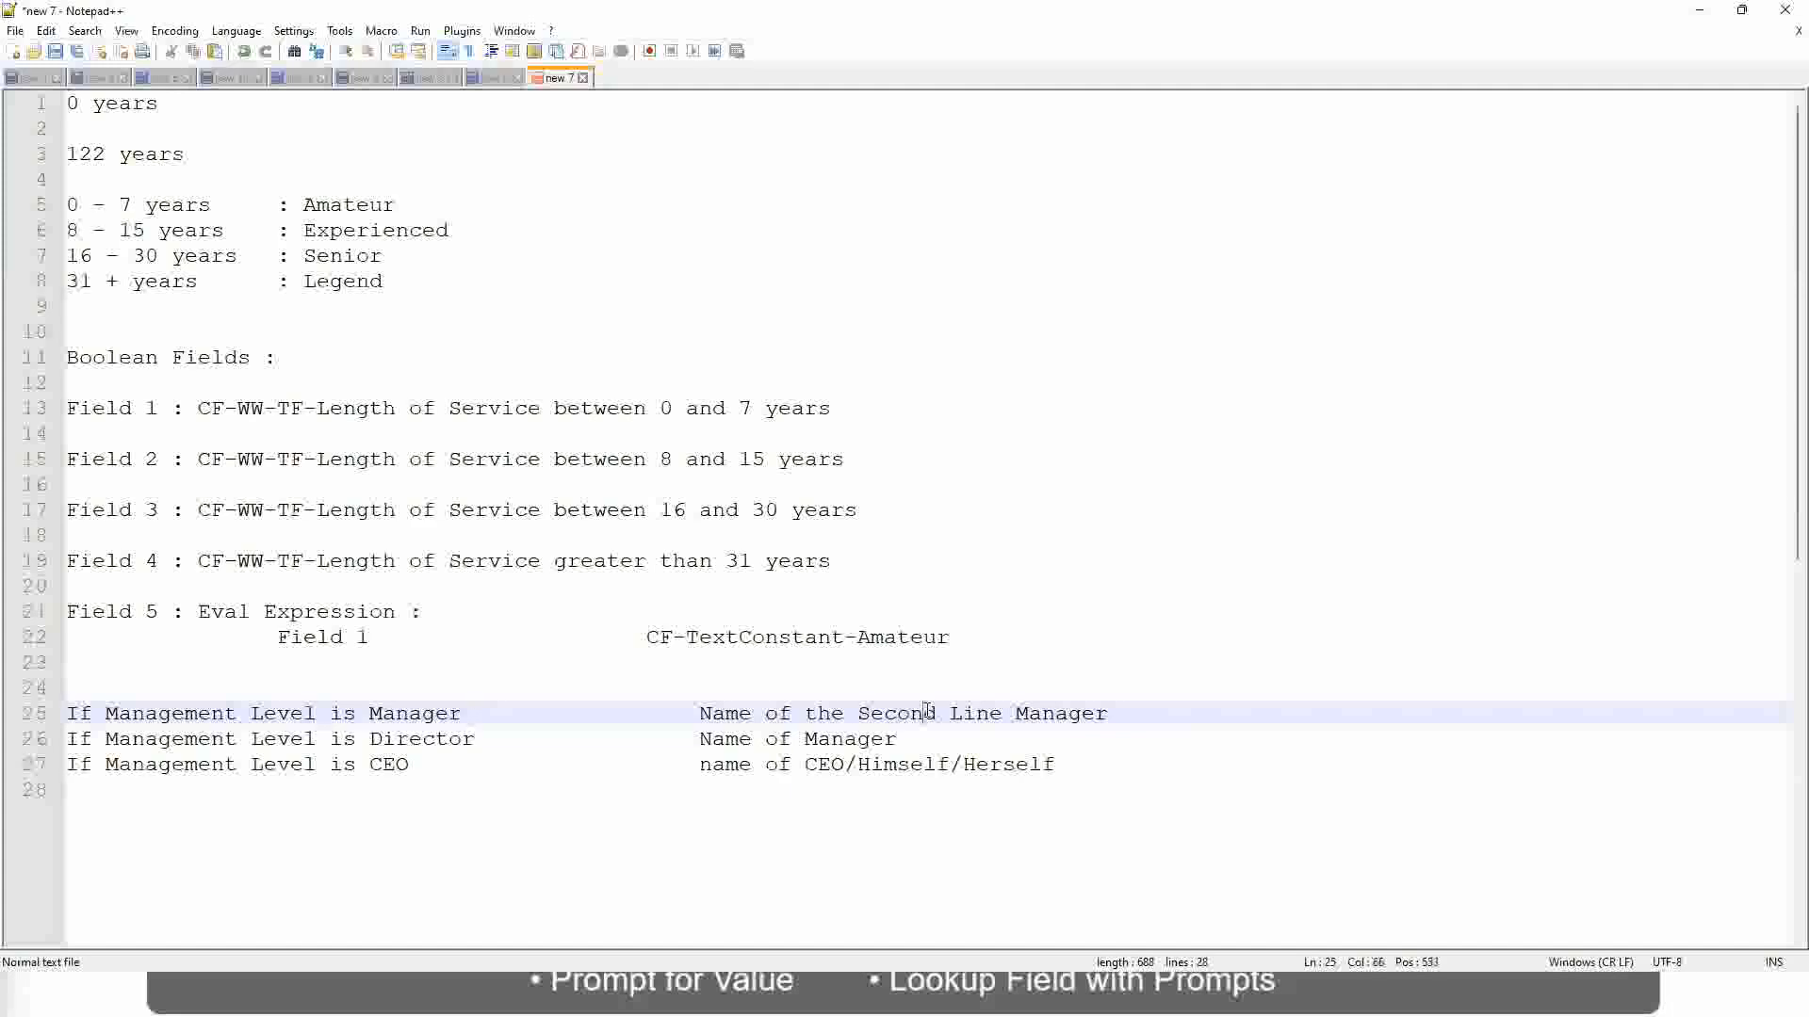
{"action": "left_click_drag", "start_coordinate": [989, 713], "coordinate": [1001, 713]}
{"action": "left_click", "coordinate": [1135, 708]}
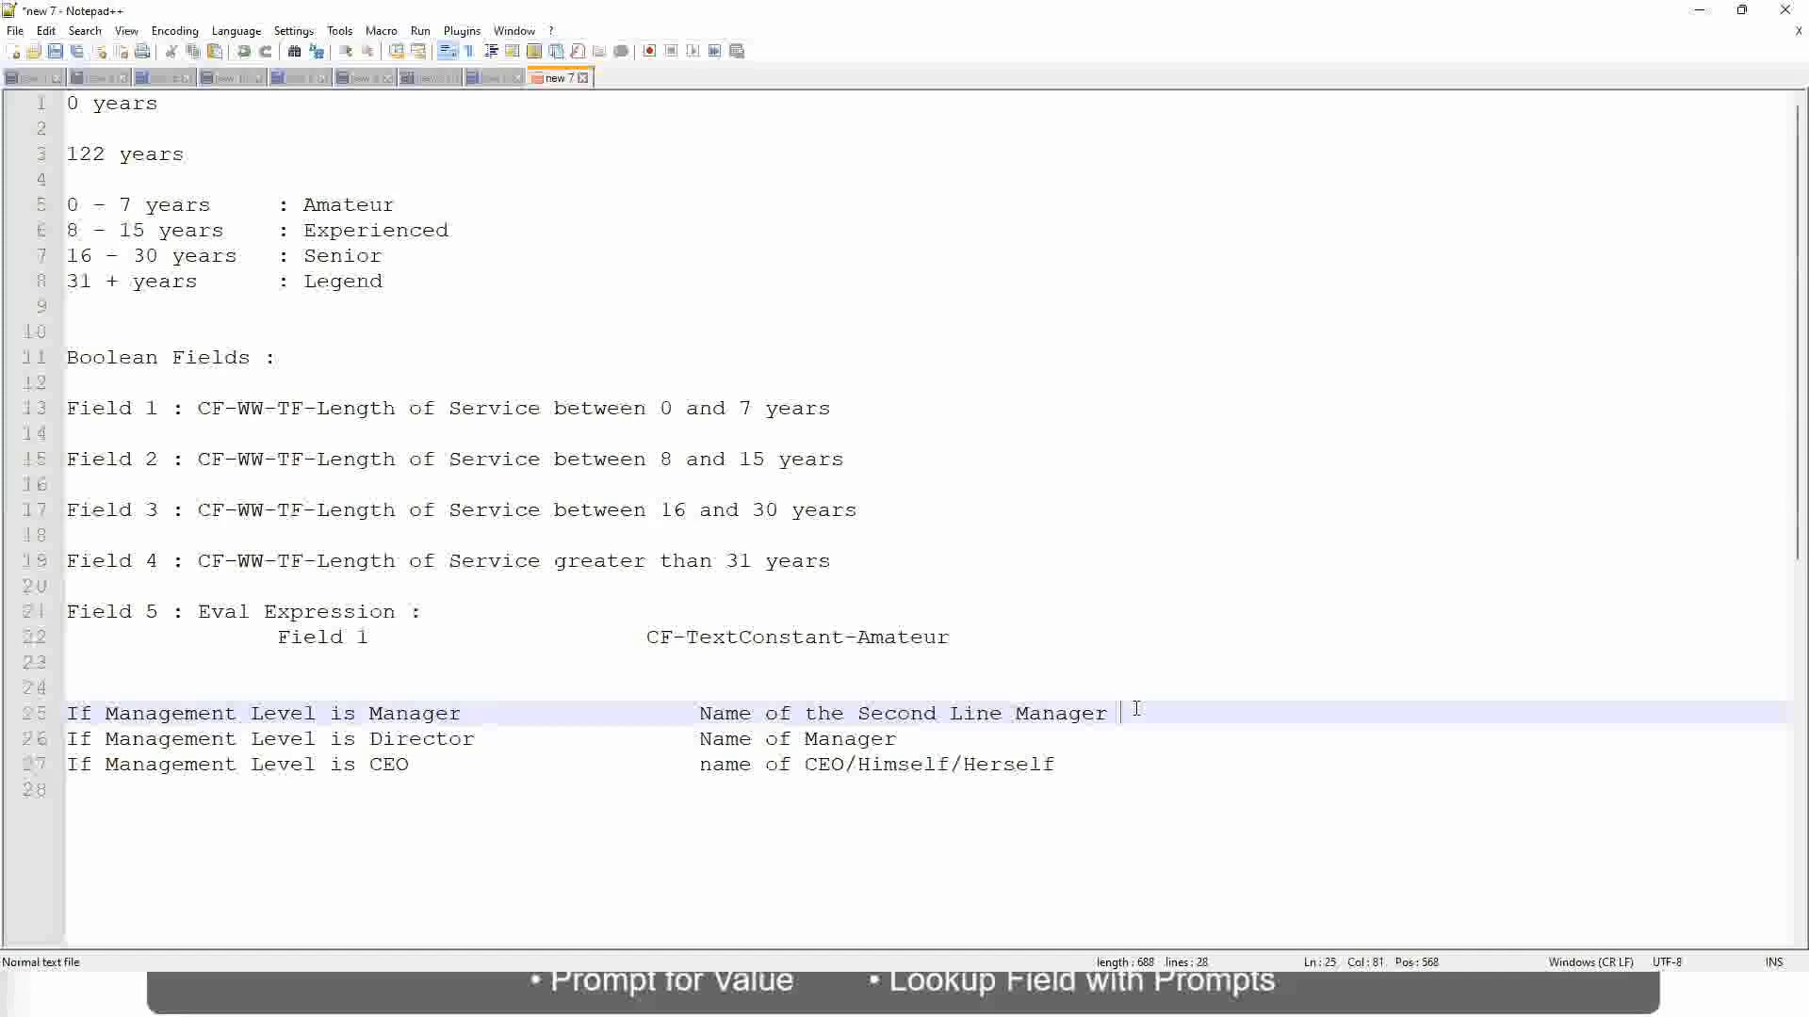
{"action": "left_click", "coordinate": [1068, 708]}
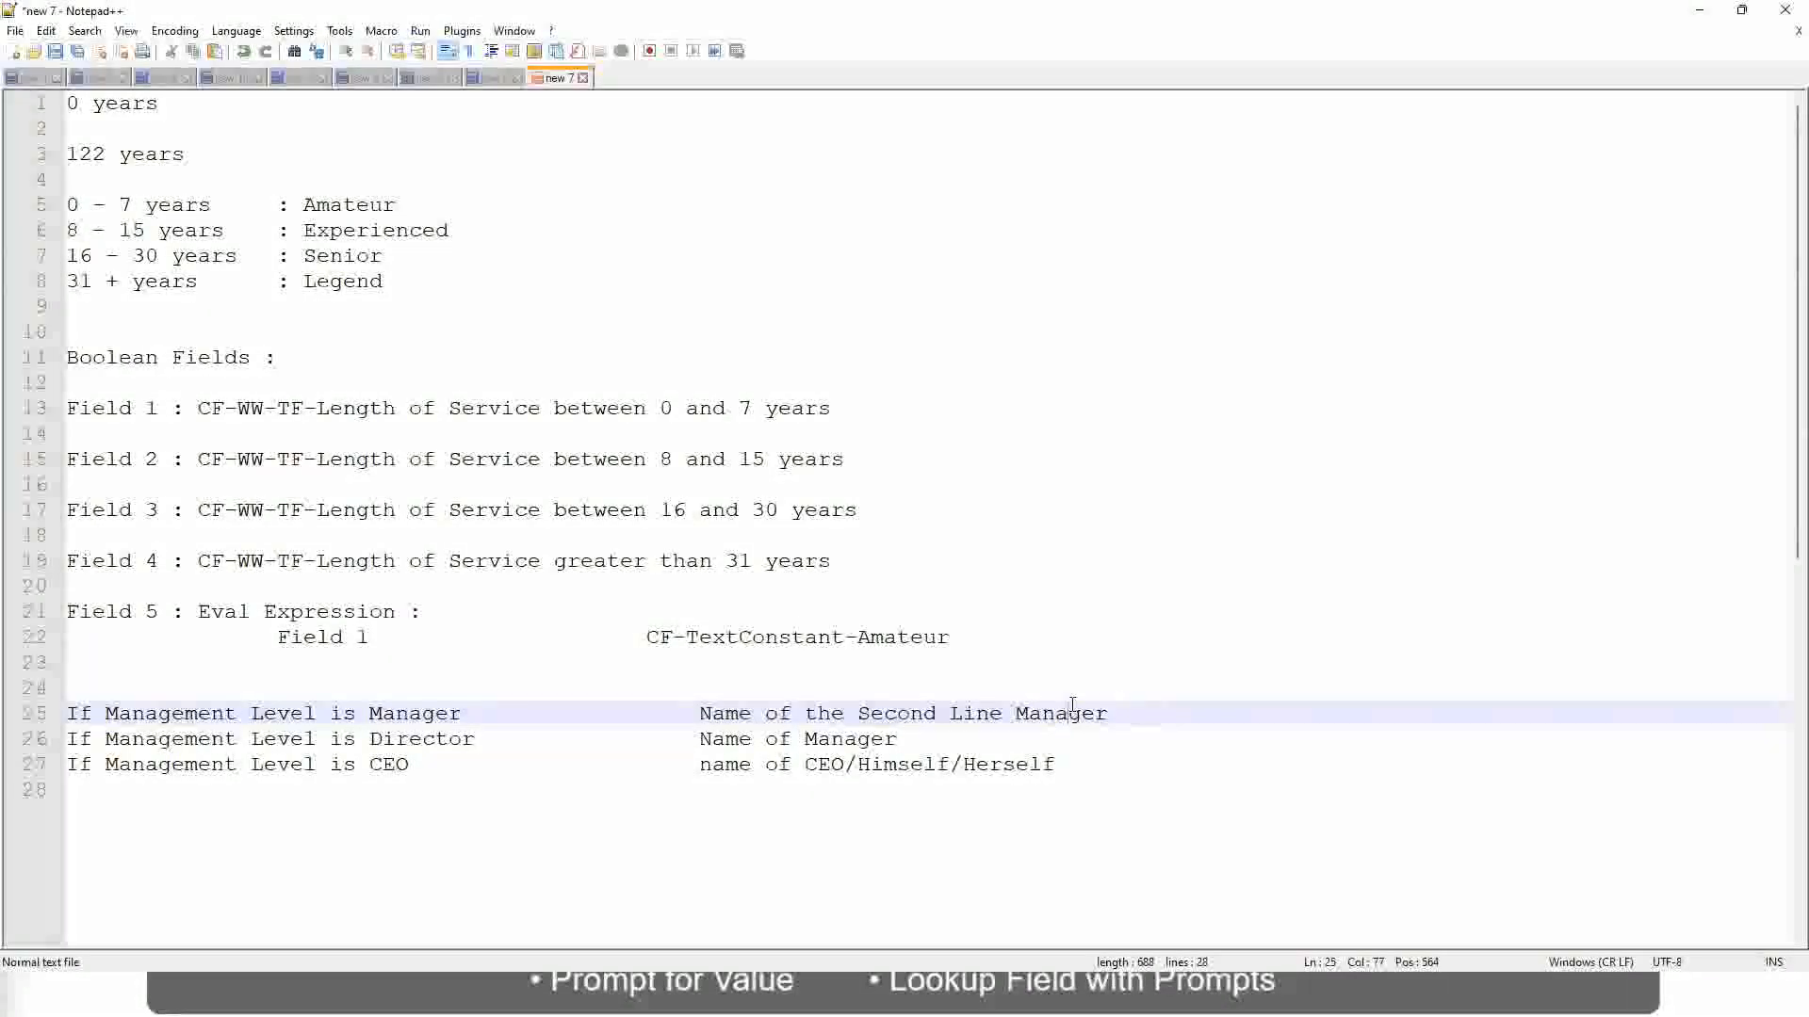
- Compare the fixed experience bands Amateur, Experienced, Senior and Legend with the name-based results of the management-level lines
{"action": "double_click", "coordinate": [346, 205]}
{"action": "double_click", "coordinate": [347, 231]}
{"action": "double_click", "coordinate": [345, 256]}
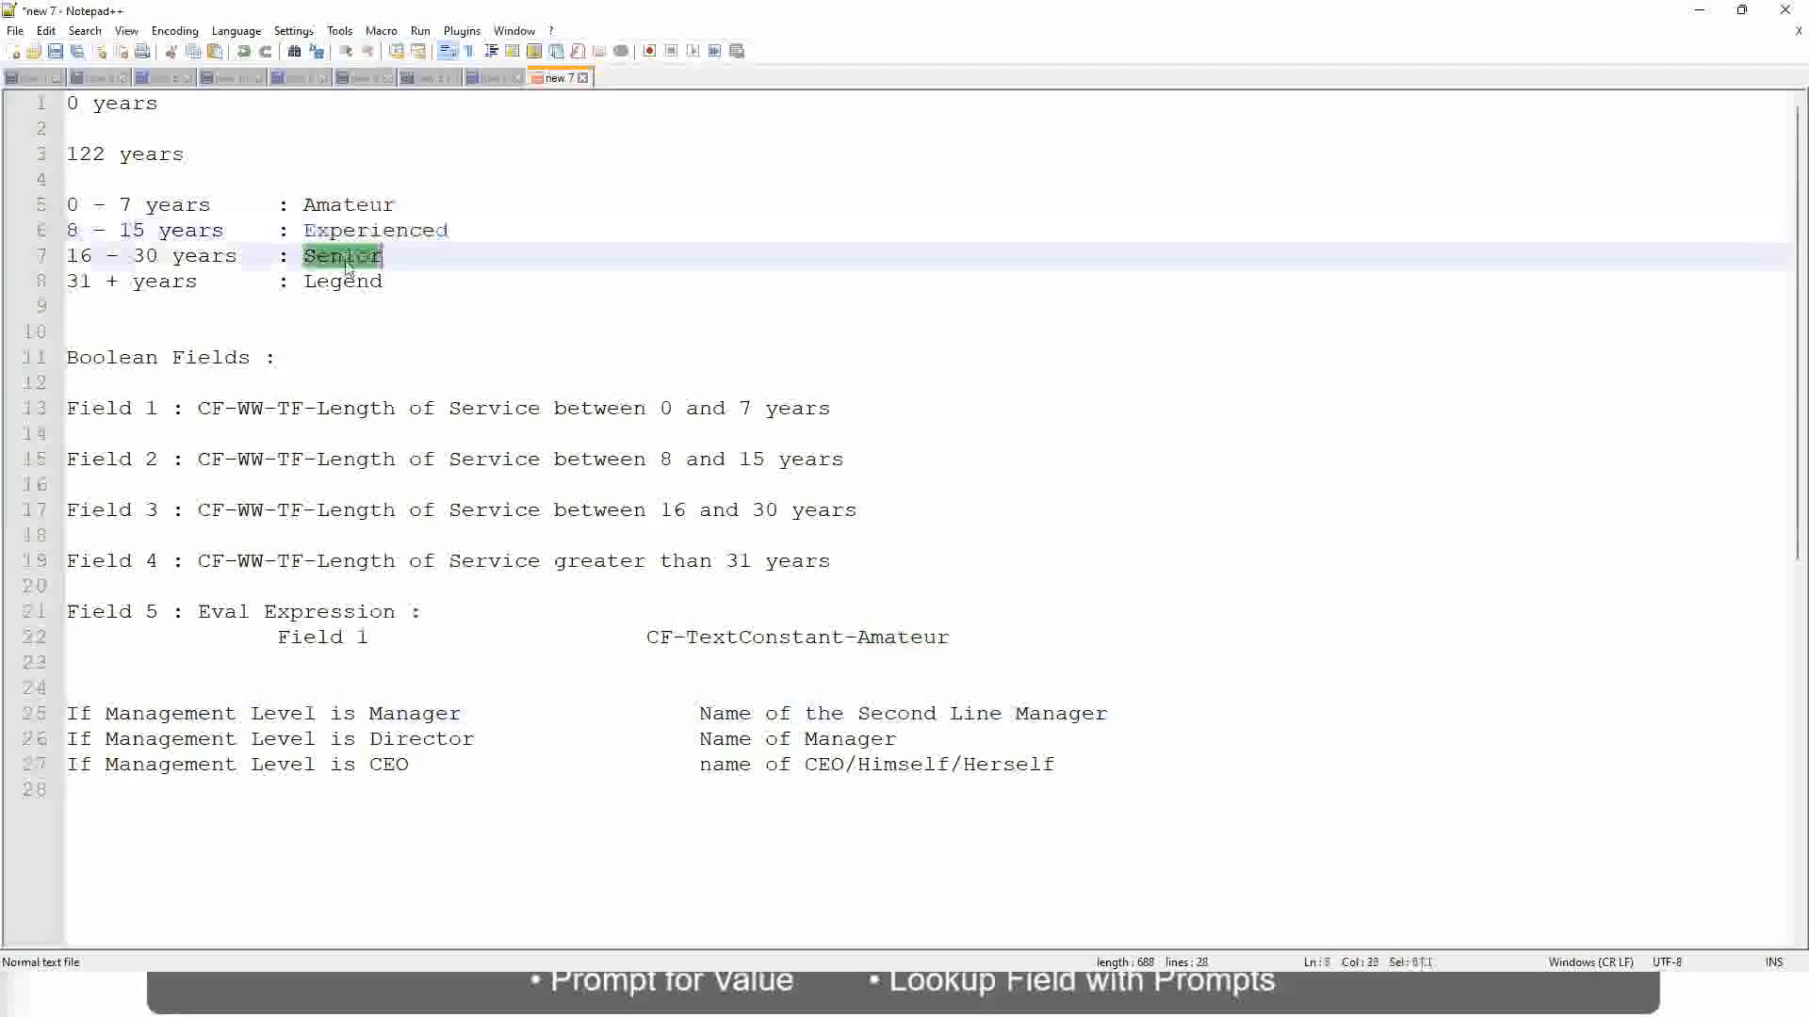
{"action": "double_click", "coordinate": [347, 282]}
{"action": "left_click", "coordinate": [415, 270]}
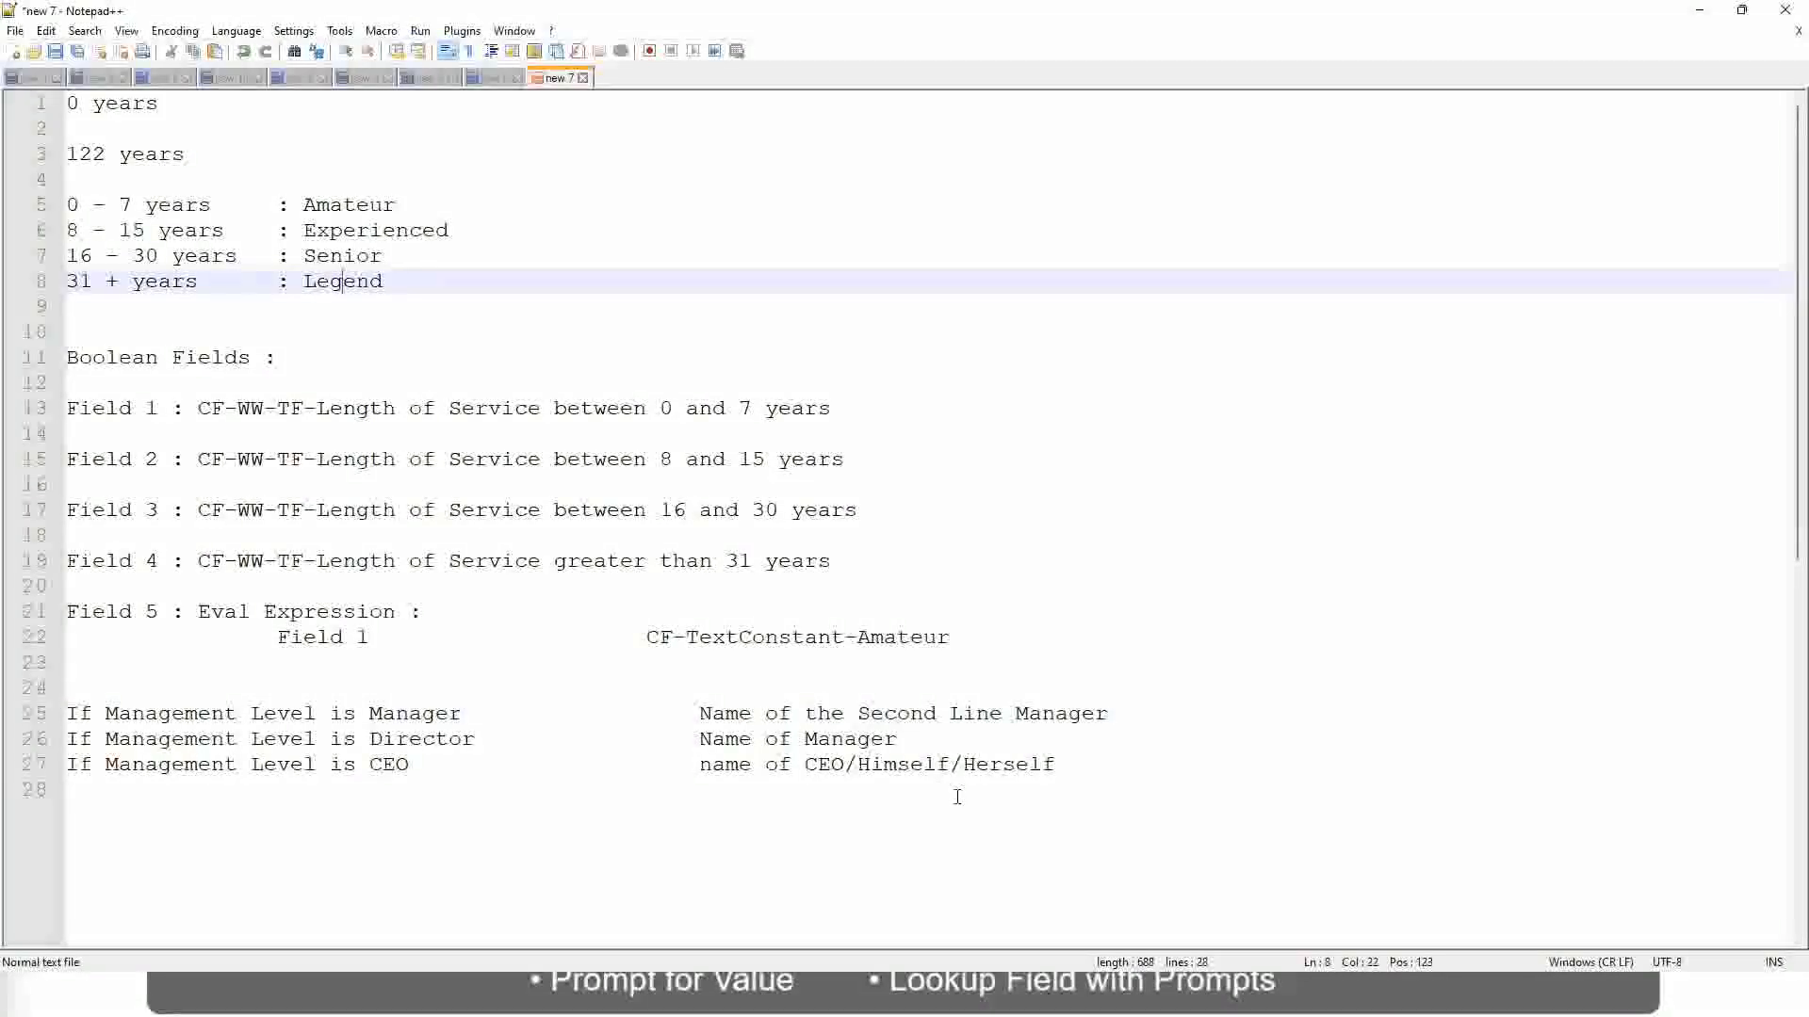
{"action": "left_click", "coordinate": [921, 765]}
{"action": "left_click", "coordinate": [851, 738]}
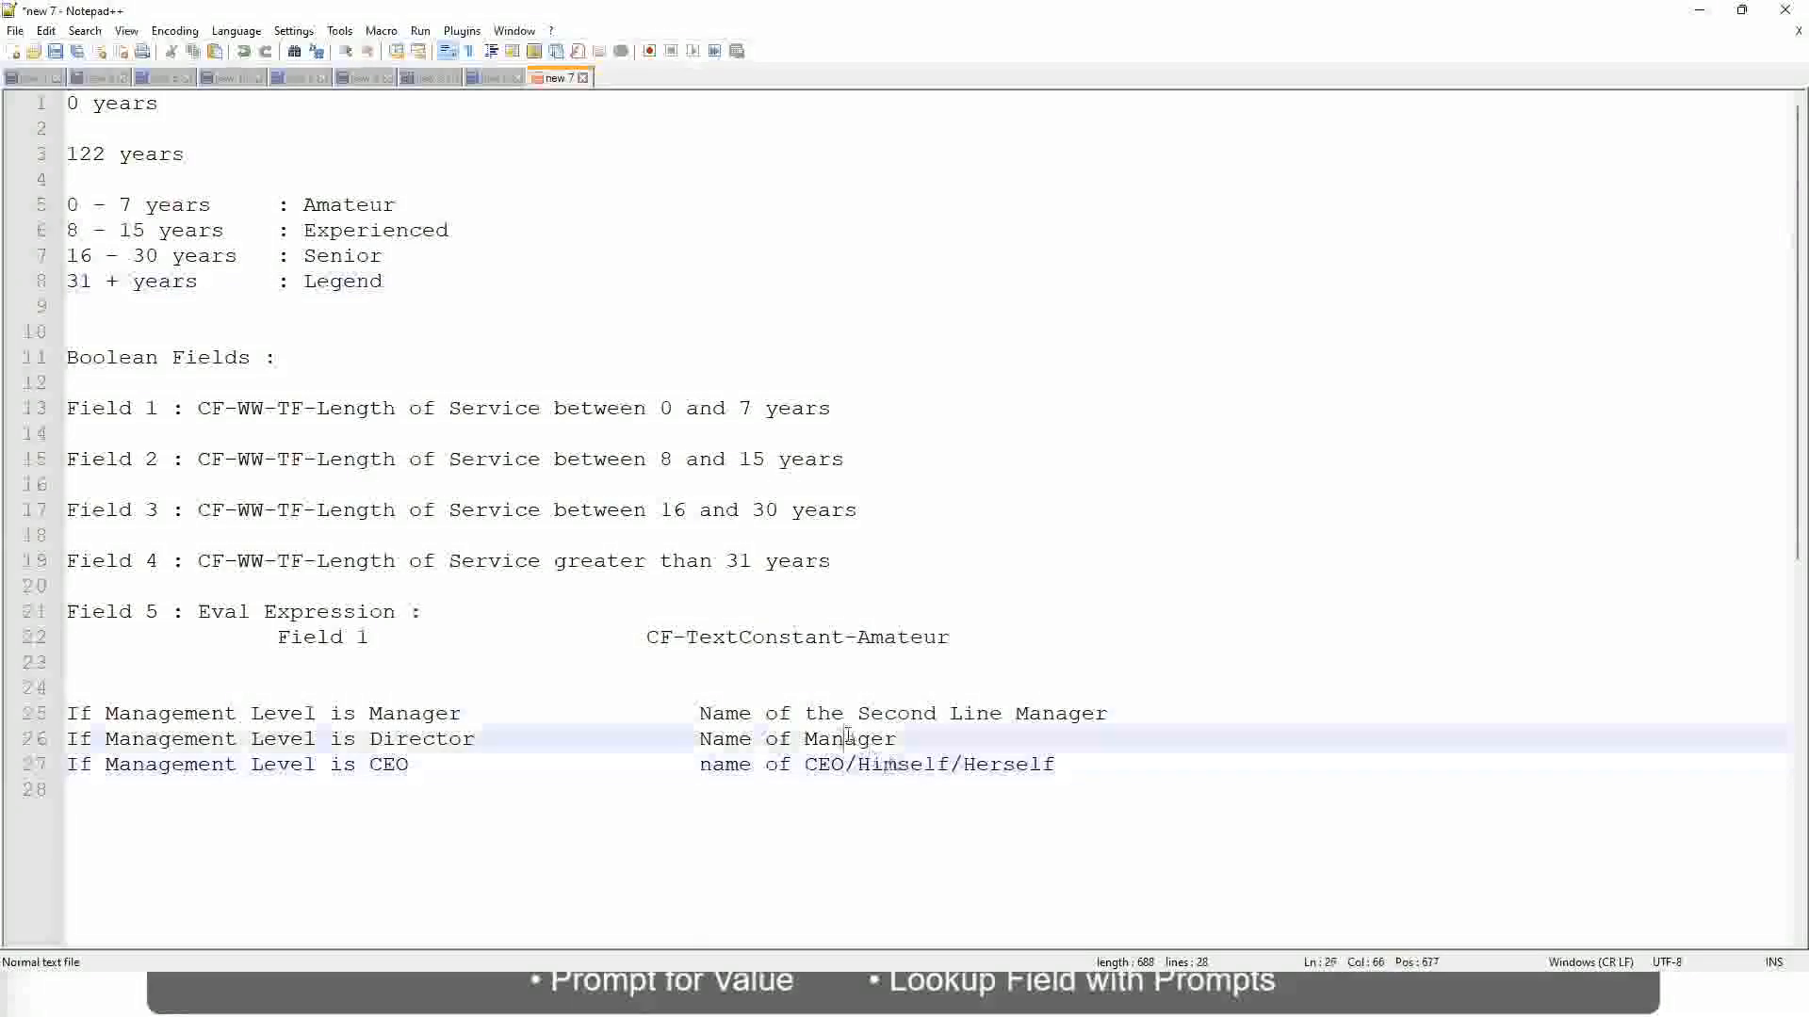
{"action": "left_click", "coordinate": [867, 714]}
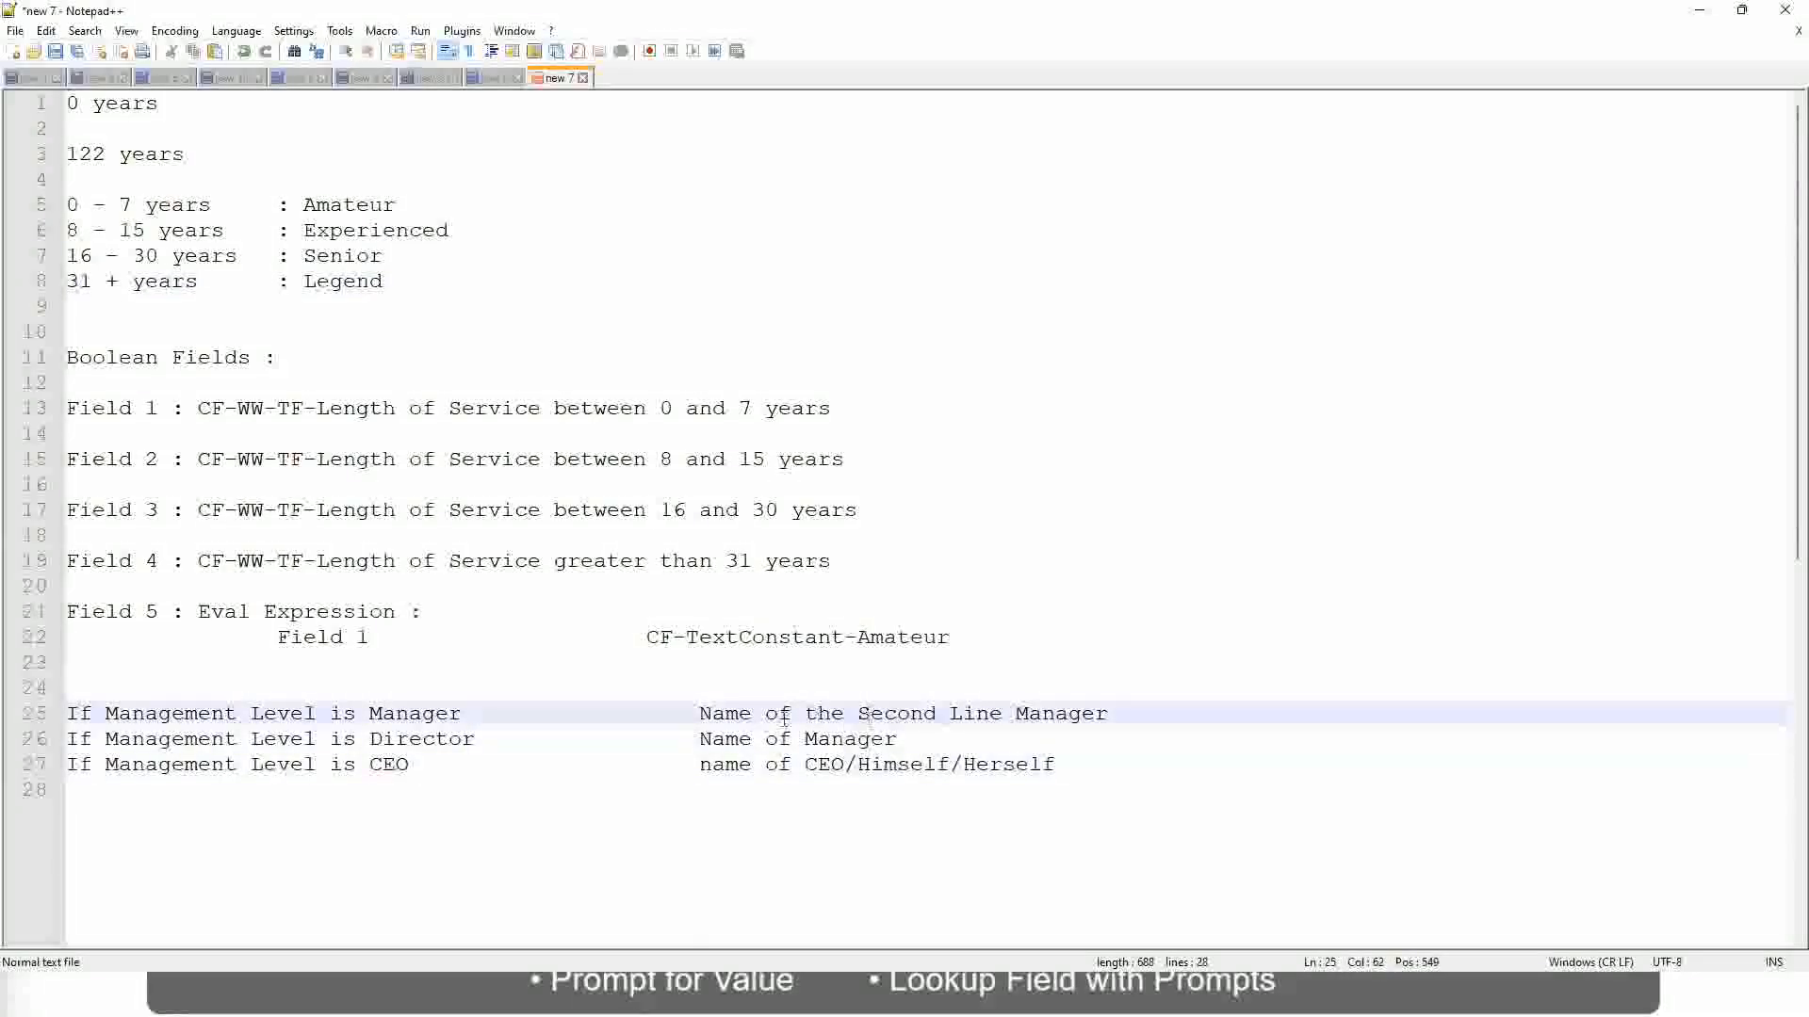
{"action": "left_click", "coordinate": [492, 750]}
- Switch to Workday, copy the name of the saved field CF-WW-LRB-Identify Experience Bands from years of Service, and finish its save confirmation
{"action": "key", "text": "alt+Tab"}
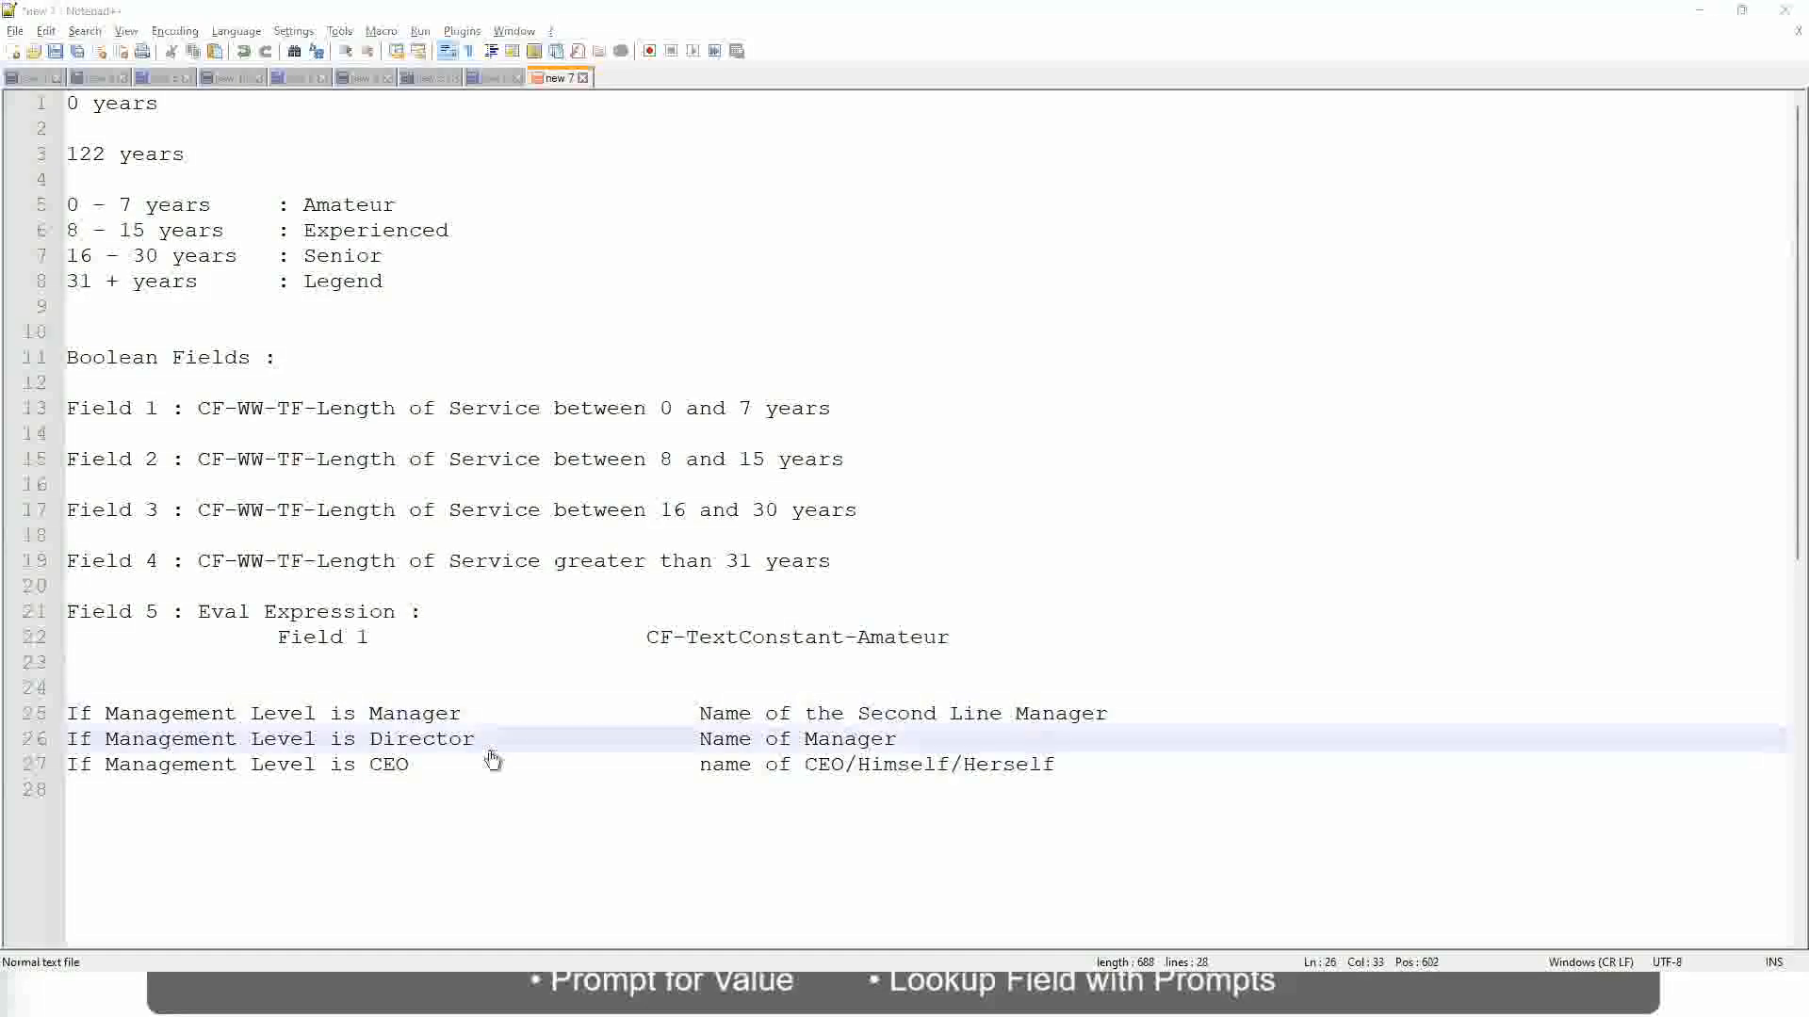
{"action": "scroll", "coordinate": [407, 585], "scroll_direction": "down", "scroll_amount": 4}
{"action": "scroll", "coordinate": [702, 362], "scroll_direction": "up", "scroll_amount": 4}
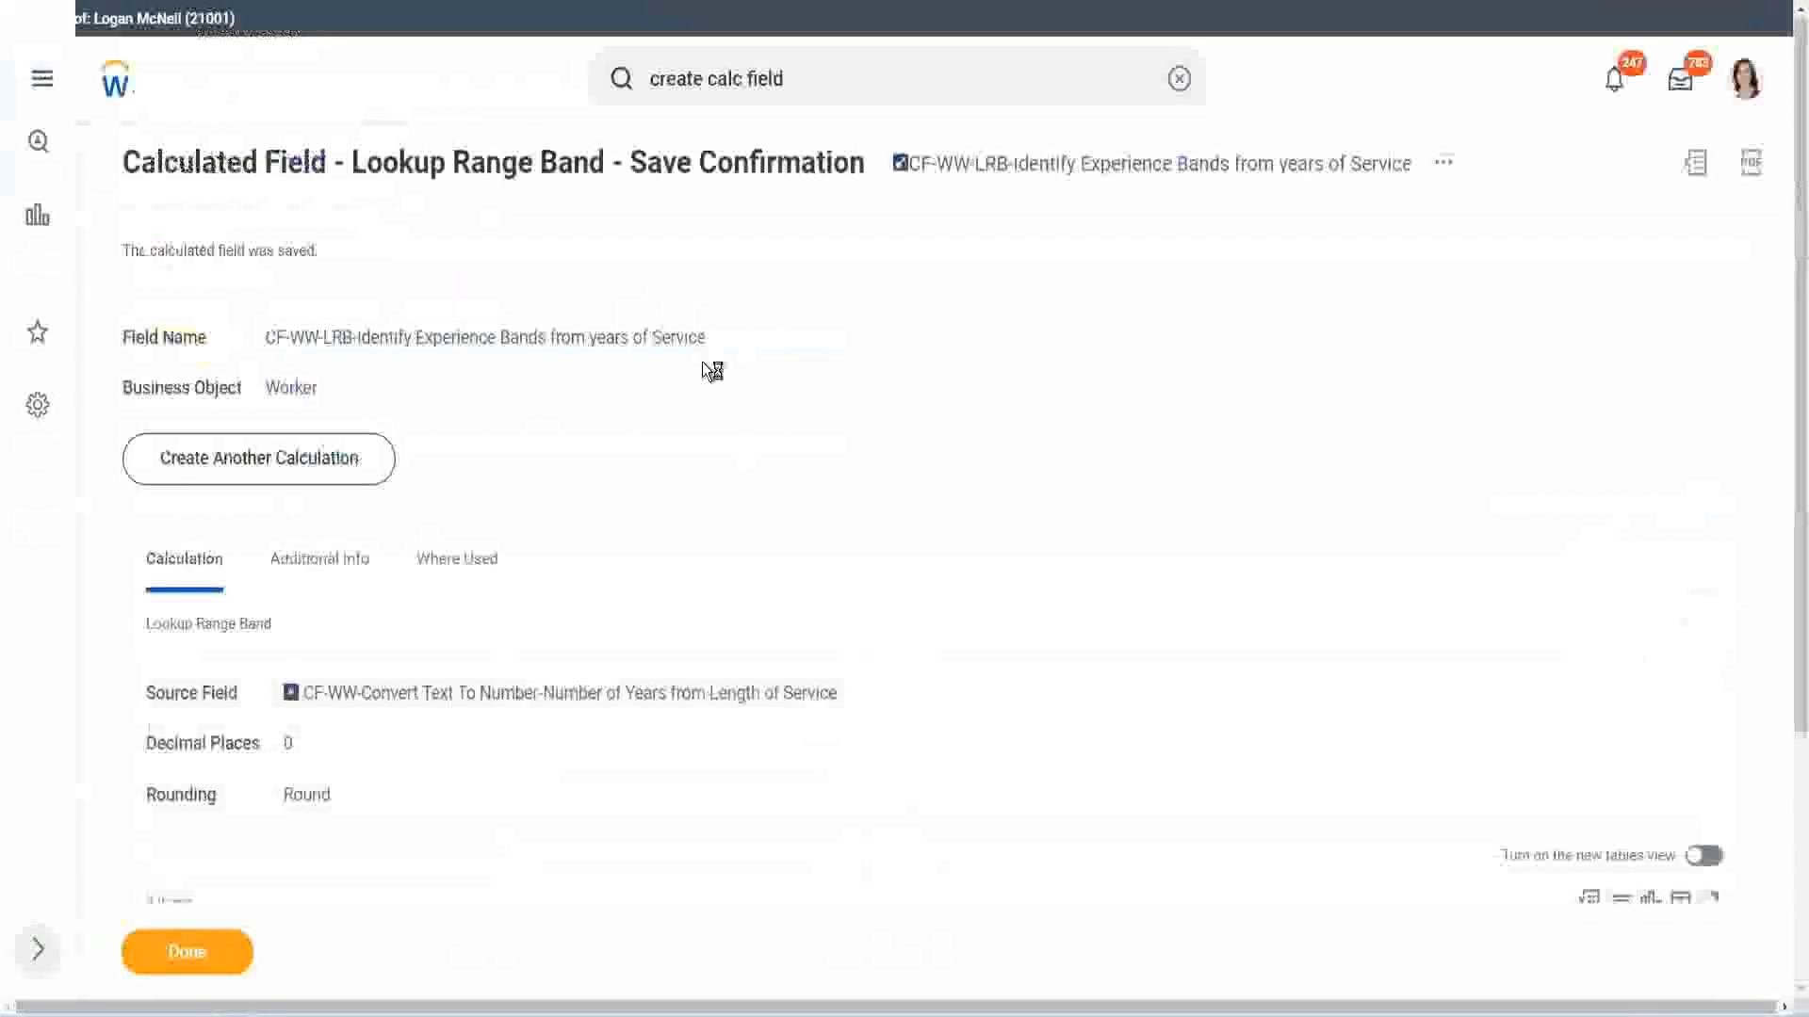
{"action": "right_click", "coordinate": [1062, 177]}
{"action": "left_click", "coordinate": [1118, 282]}
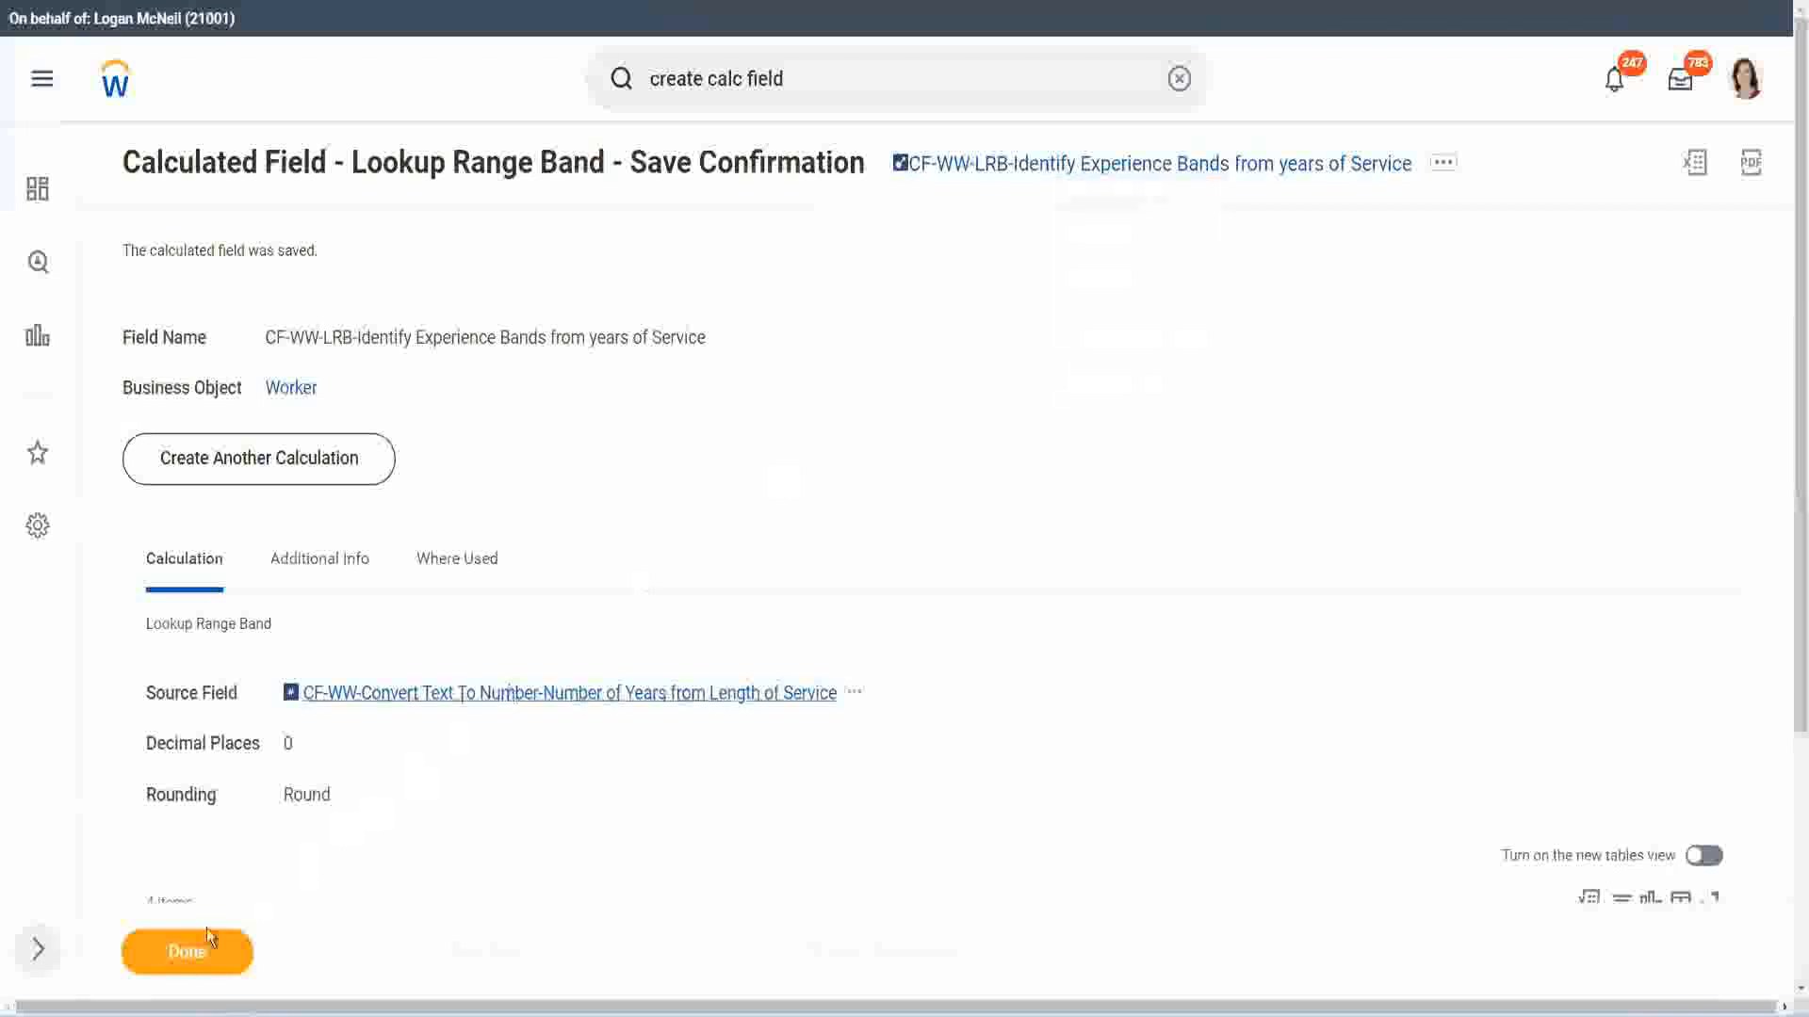
{"action": "left_click", "coordinate": [179, 961]}
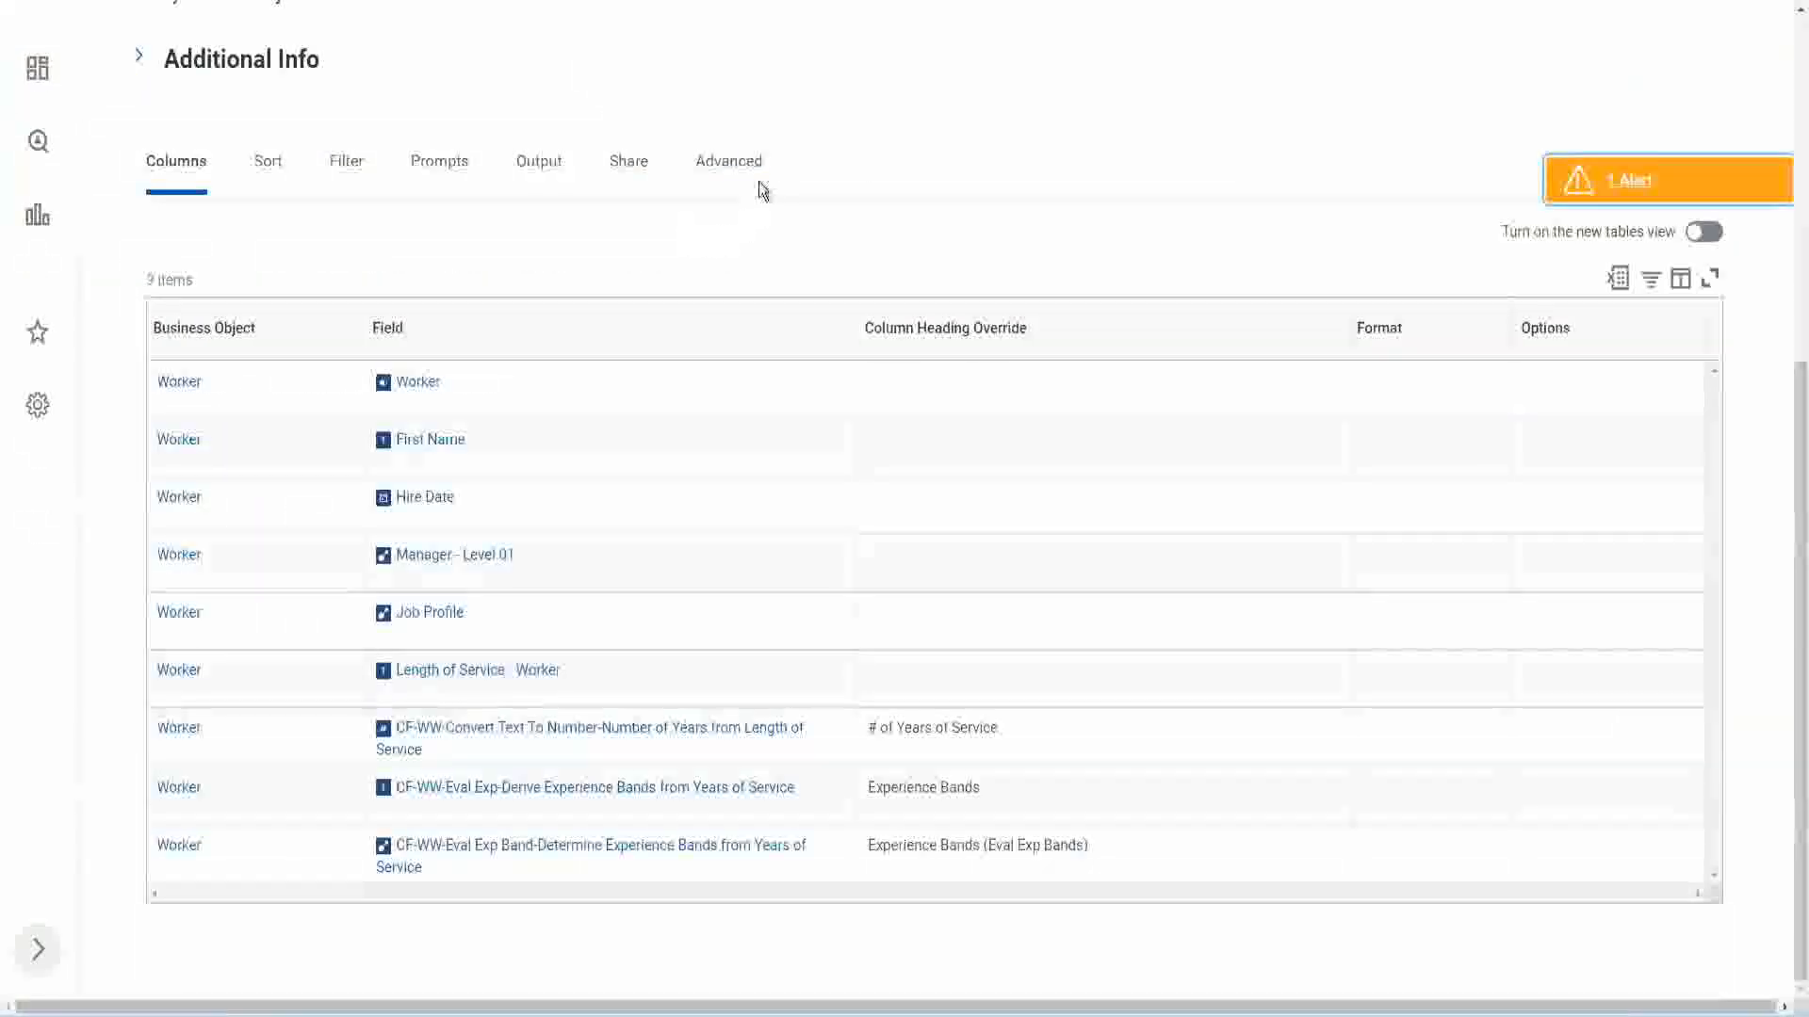
- Open the custom report WW Employee Details for editing
{"action": "scroll", "coordinate": [783, 246], "scroll_direction": "up", "scroll_amount": 6}
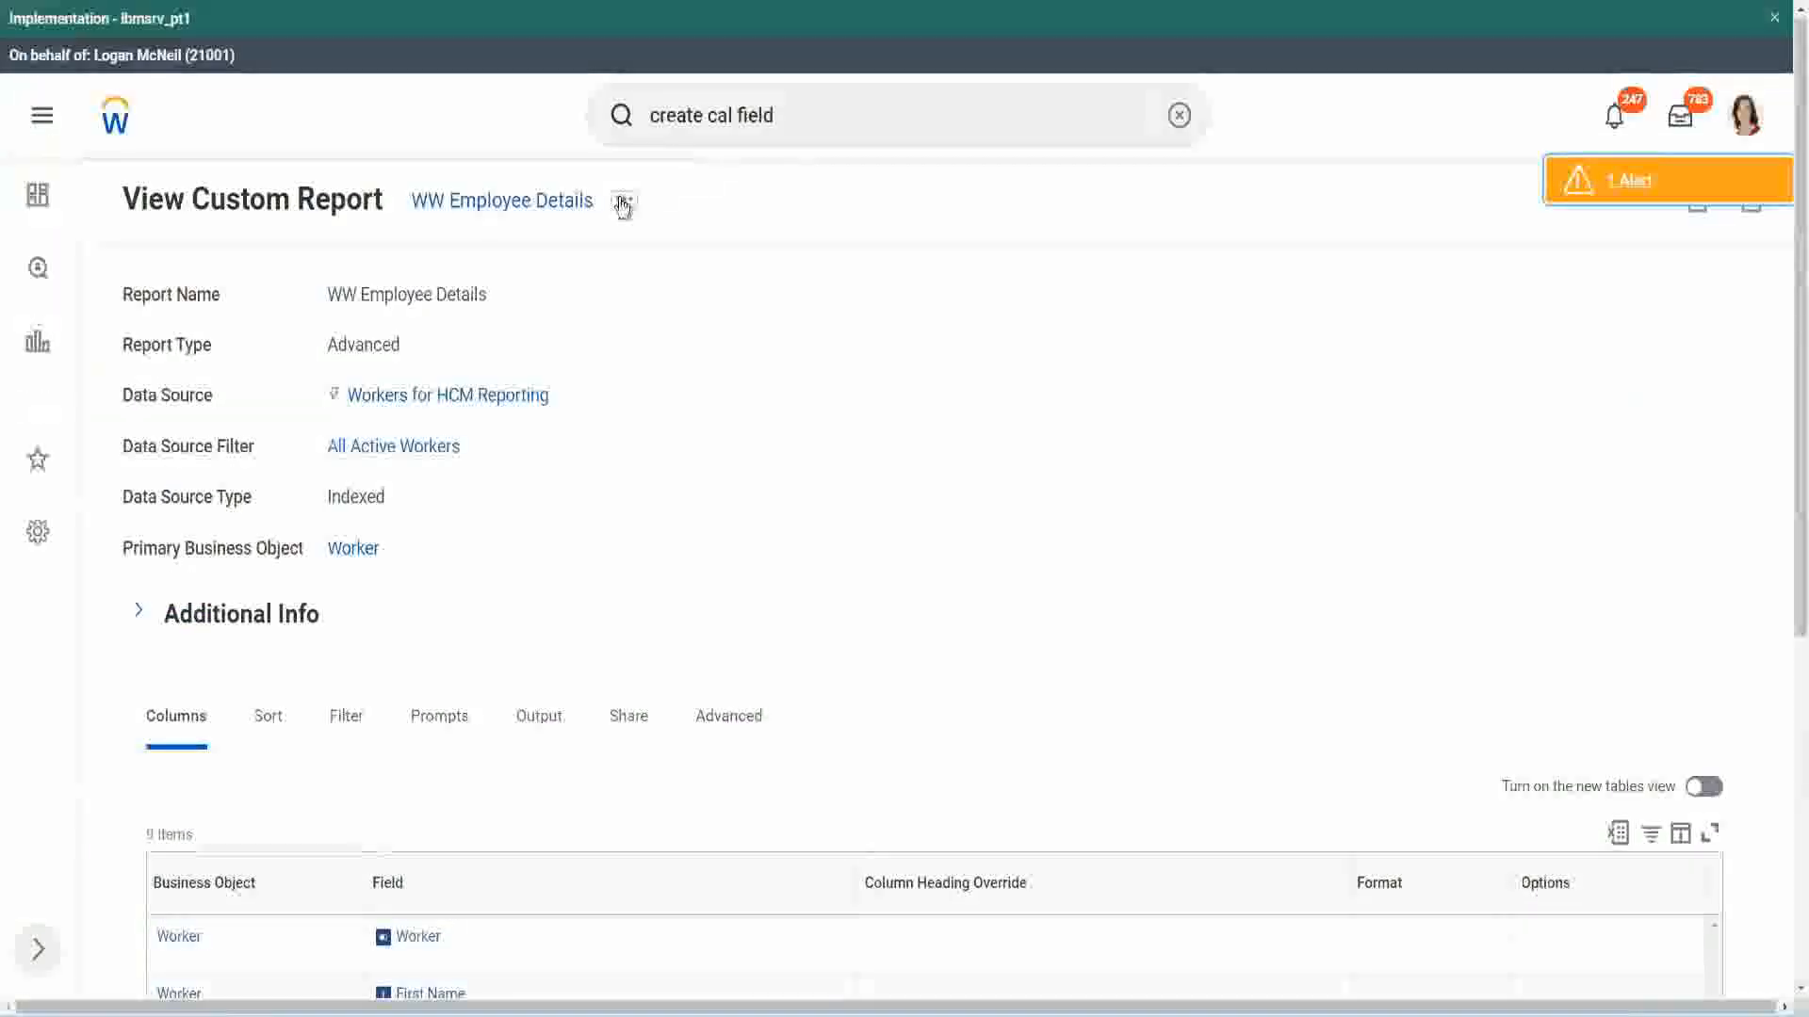
{"action": "left_click", "coordinate": [624, 200]}
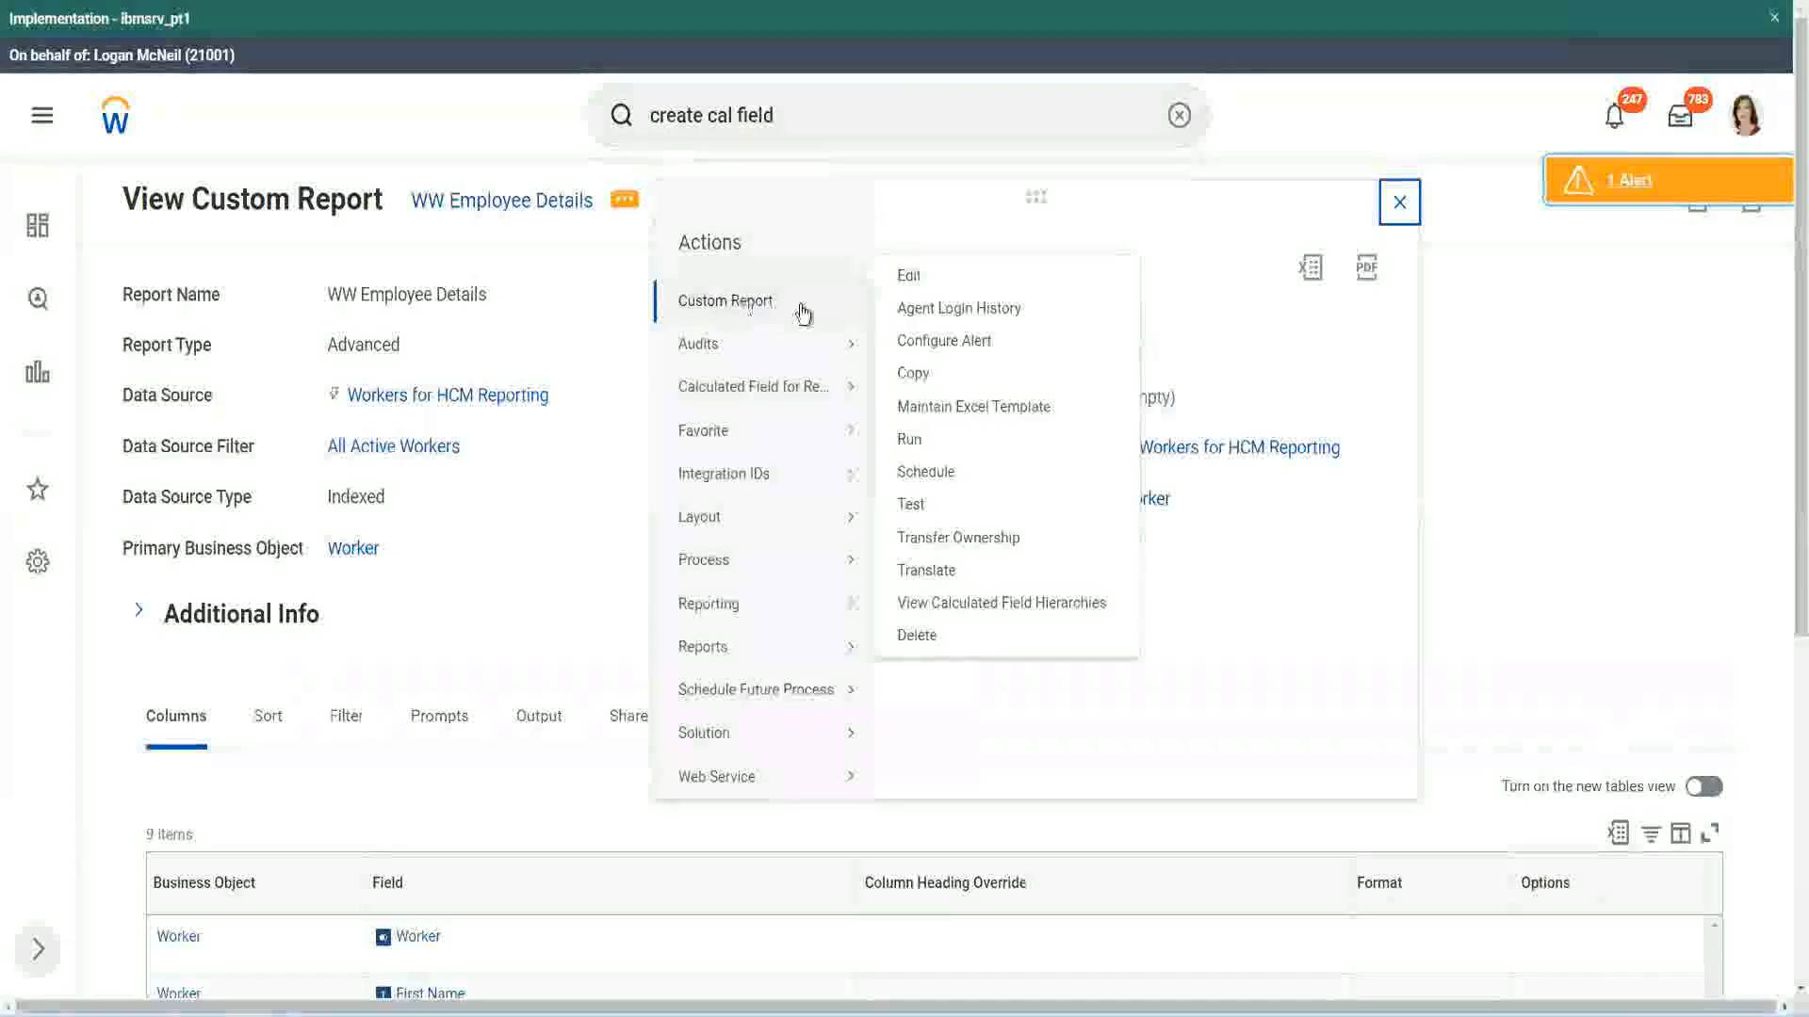
{"action": "left_click", "coordinate": [913, 276]}
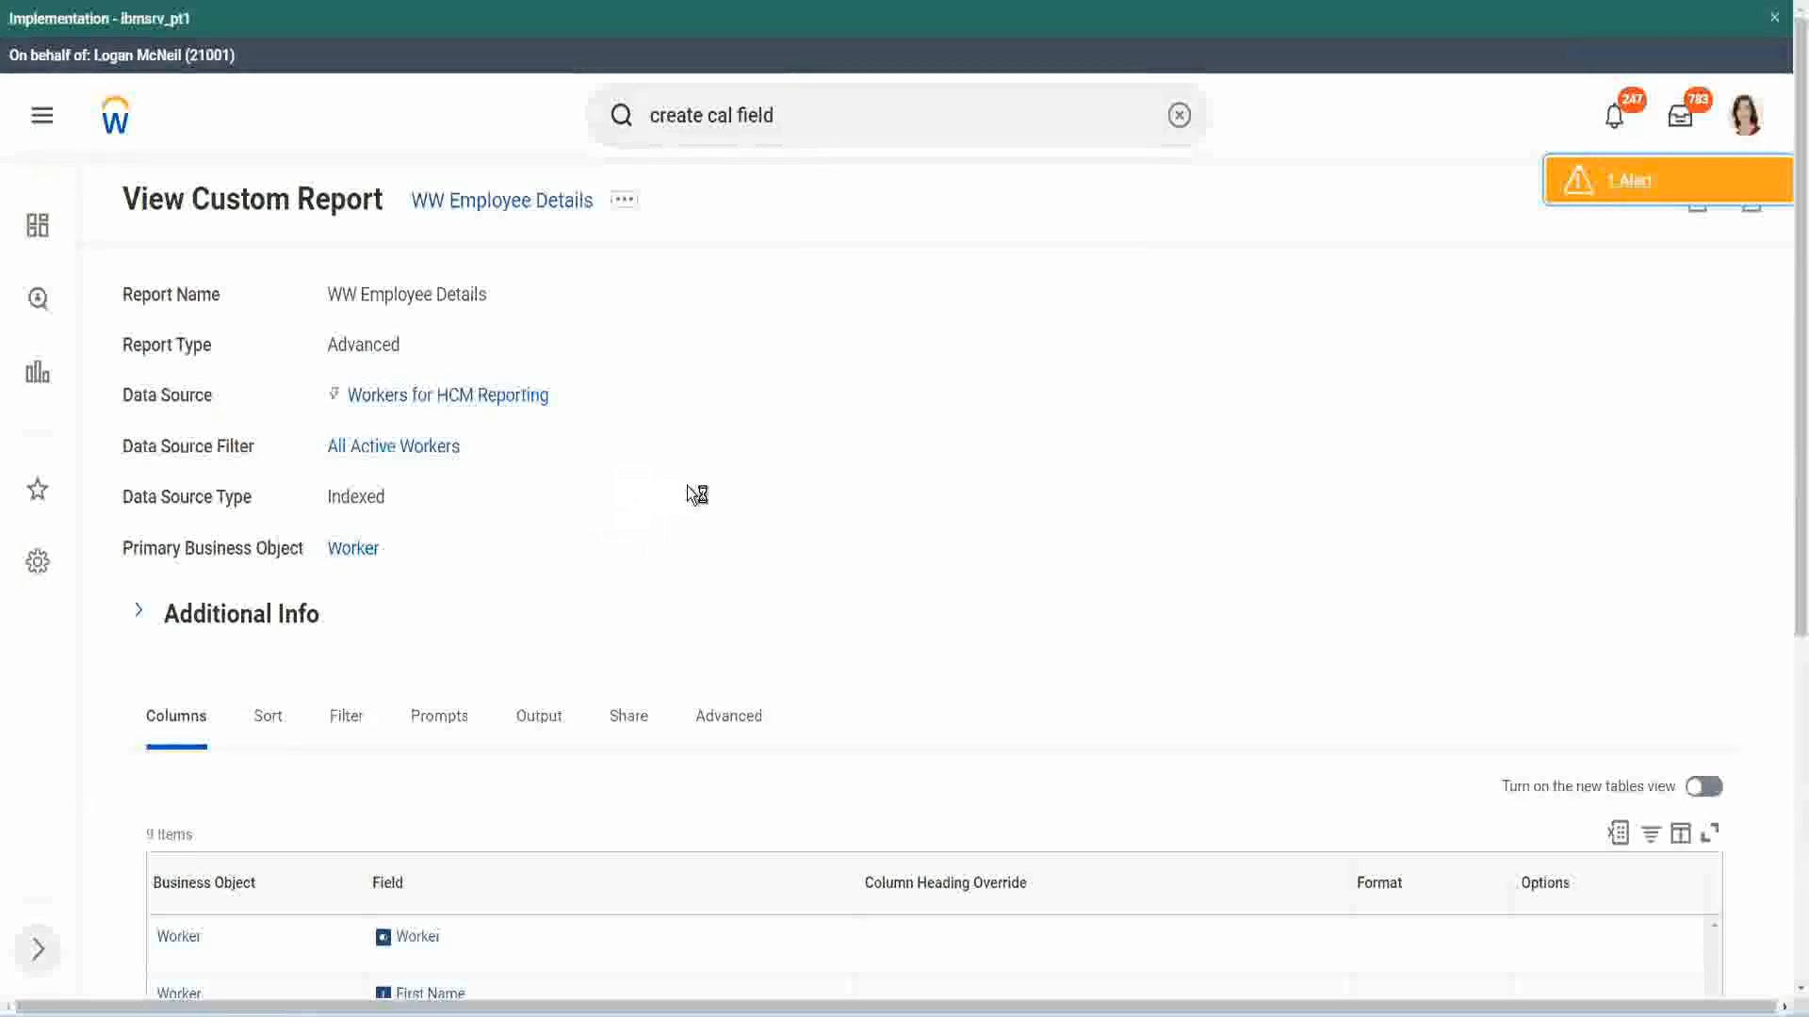
{"action": "scroll", "coordinate": [687, 488], "scroll_direction": "down", "scroll_amount": 4}
{"action": "scroll", "coordinate": [699, 498], "scroll_direction": "down", "scroll_amount": 2}
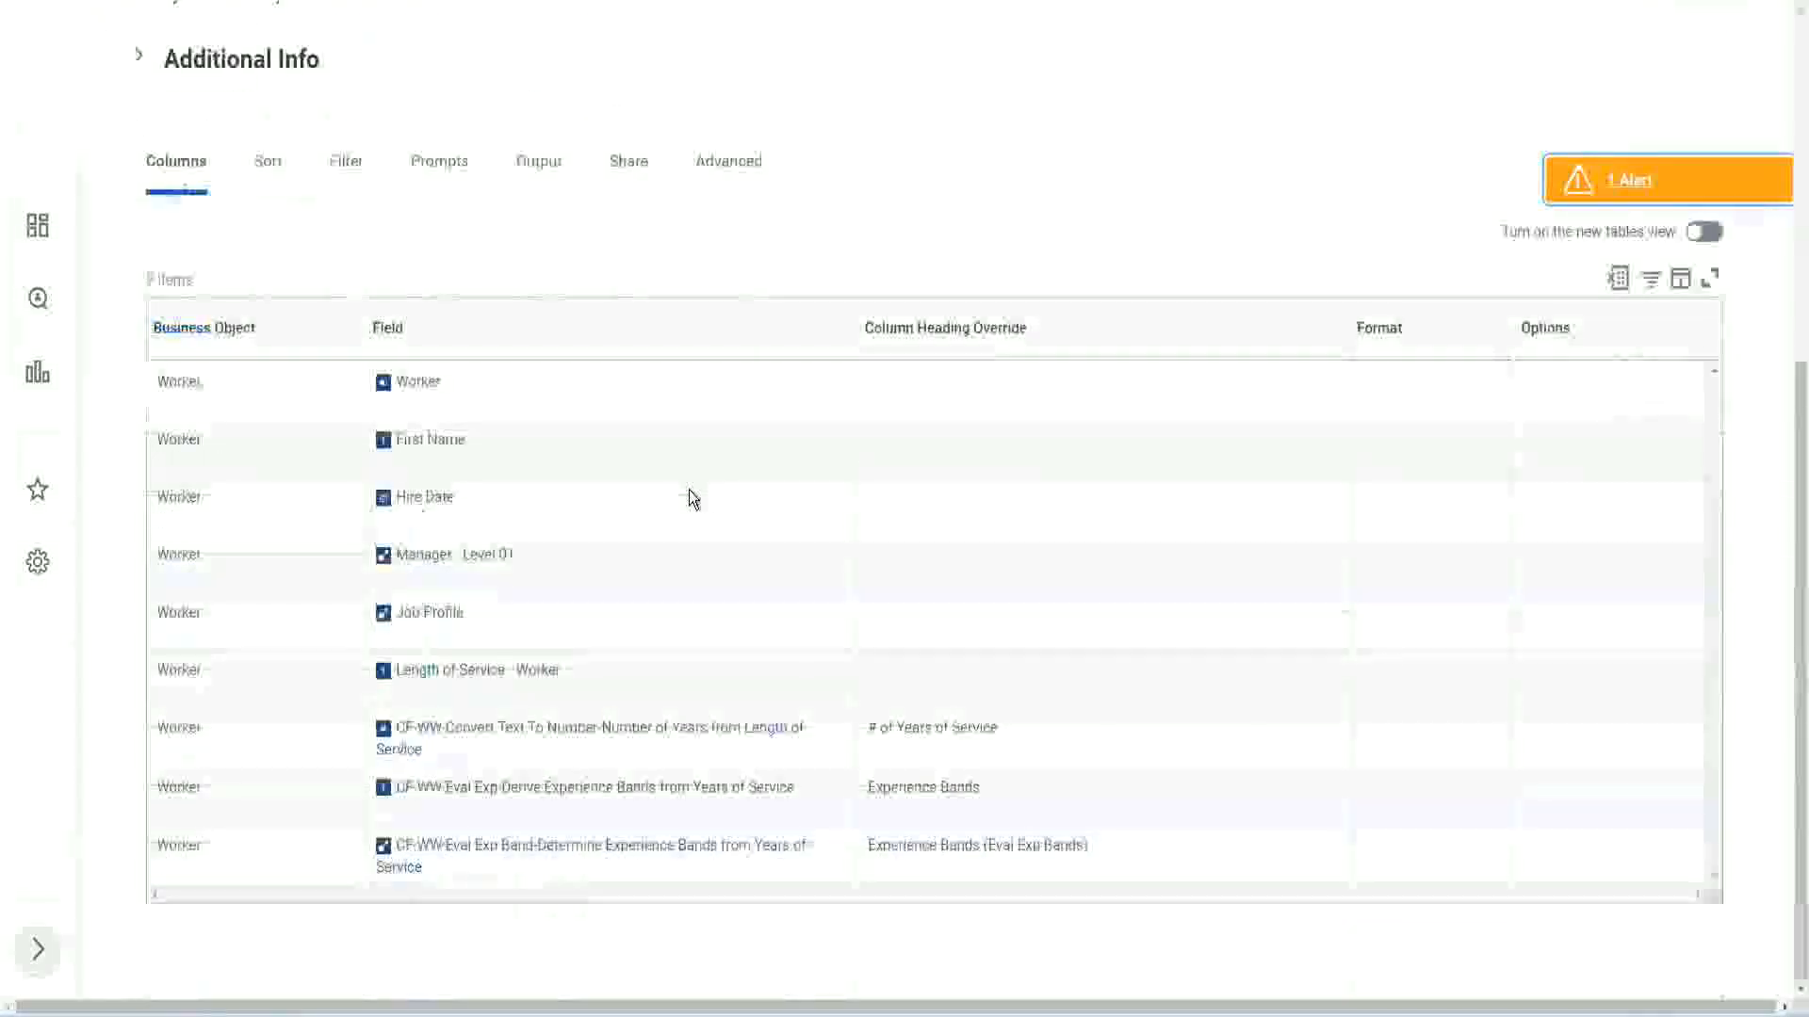
- Add a last Worker column to the report with the field CF-WW-LRB-Identify Experience Bands from years of Service
{"action": "scroll", "coordinate": [678, 526], "scroll_direction": "down", "scroll_amount": 8}
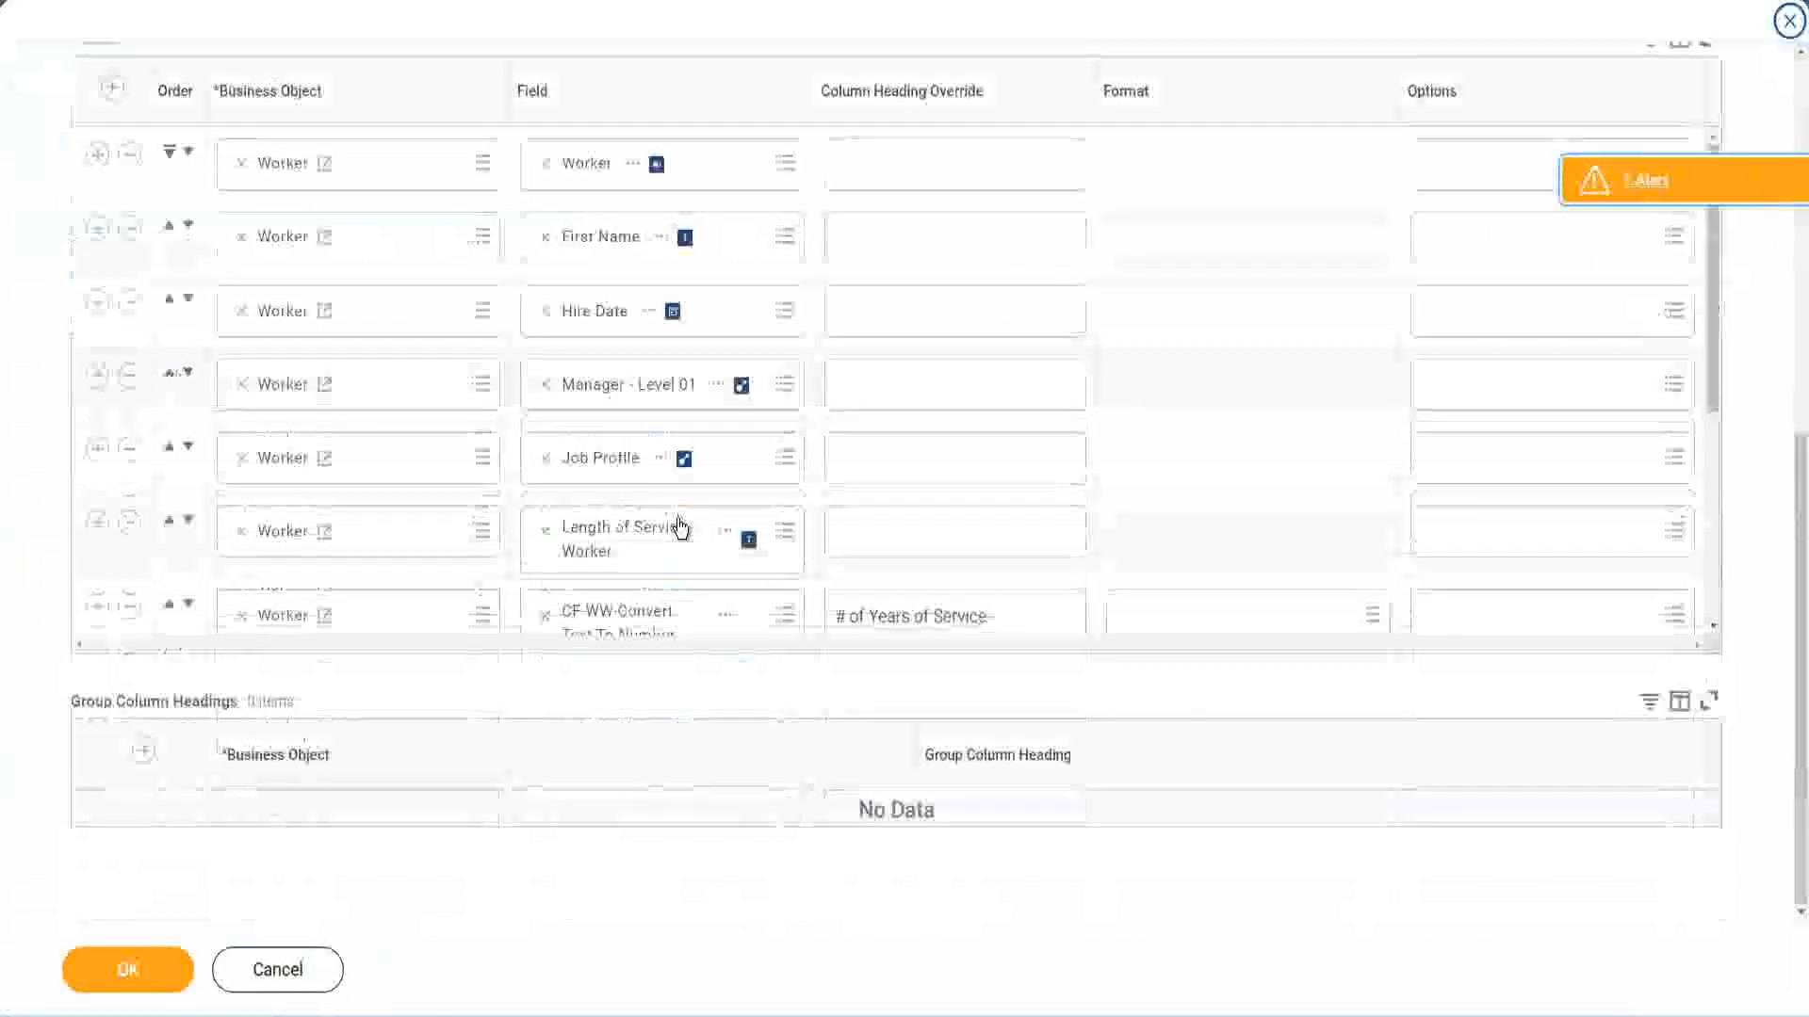
{"action": "scroll", "coordinate": [418, 547], "scroll_direction": "down", "scroll_amount": 4}
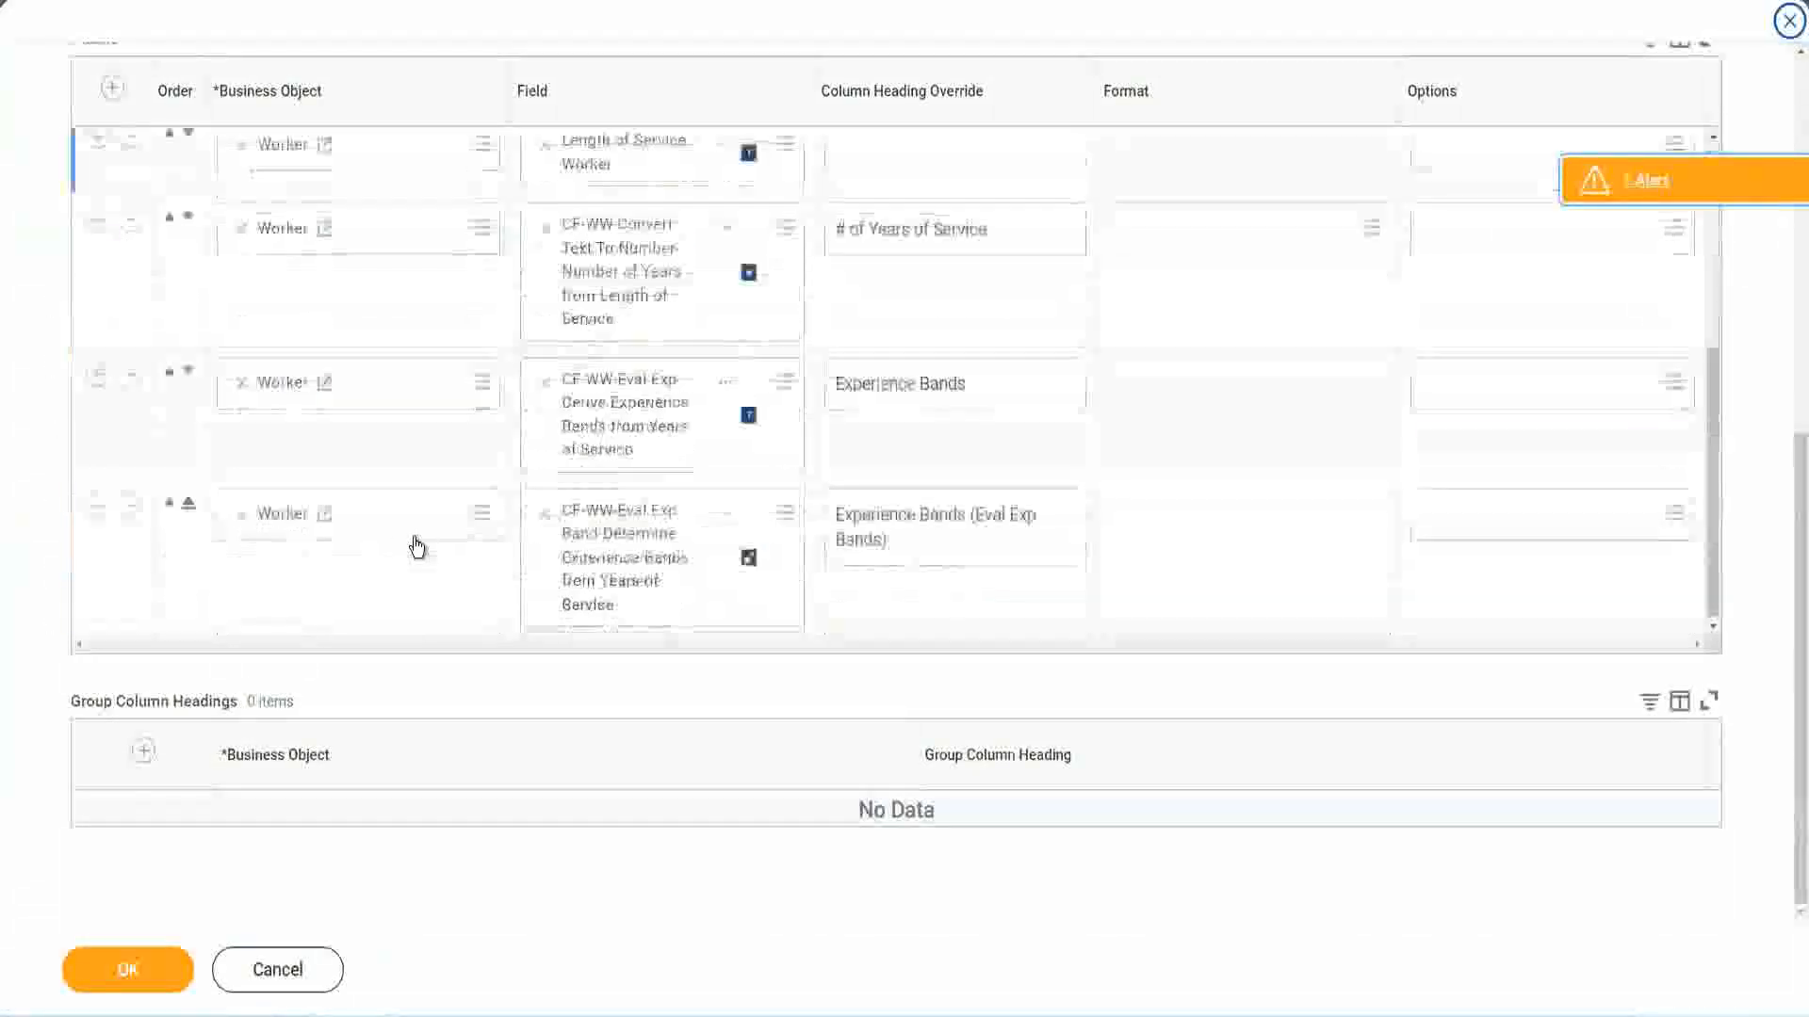
{"action": "left_click", "coordinate": [98, 510]}
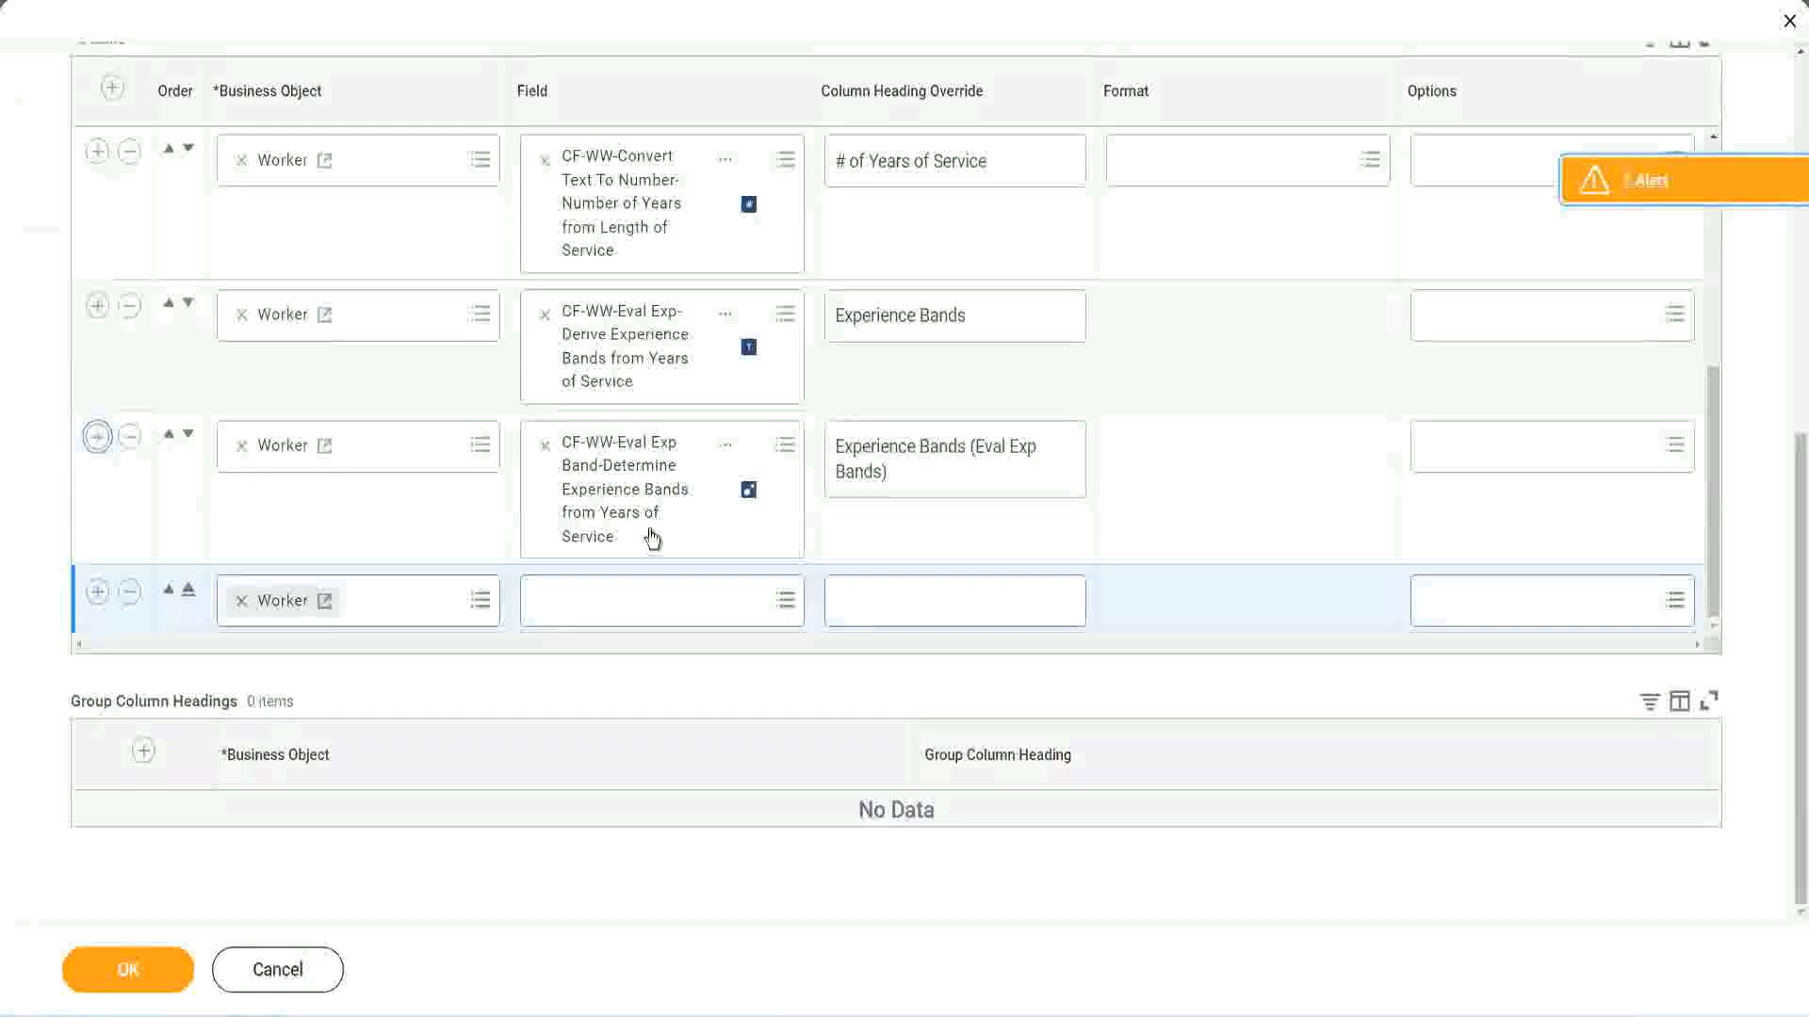
{"action": "left_click", "coordinate": [614, 600]}
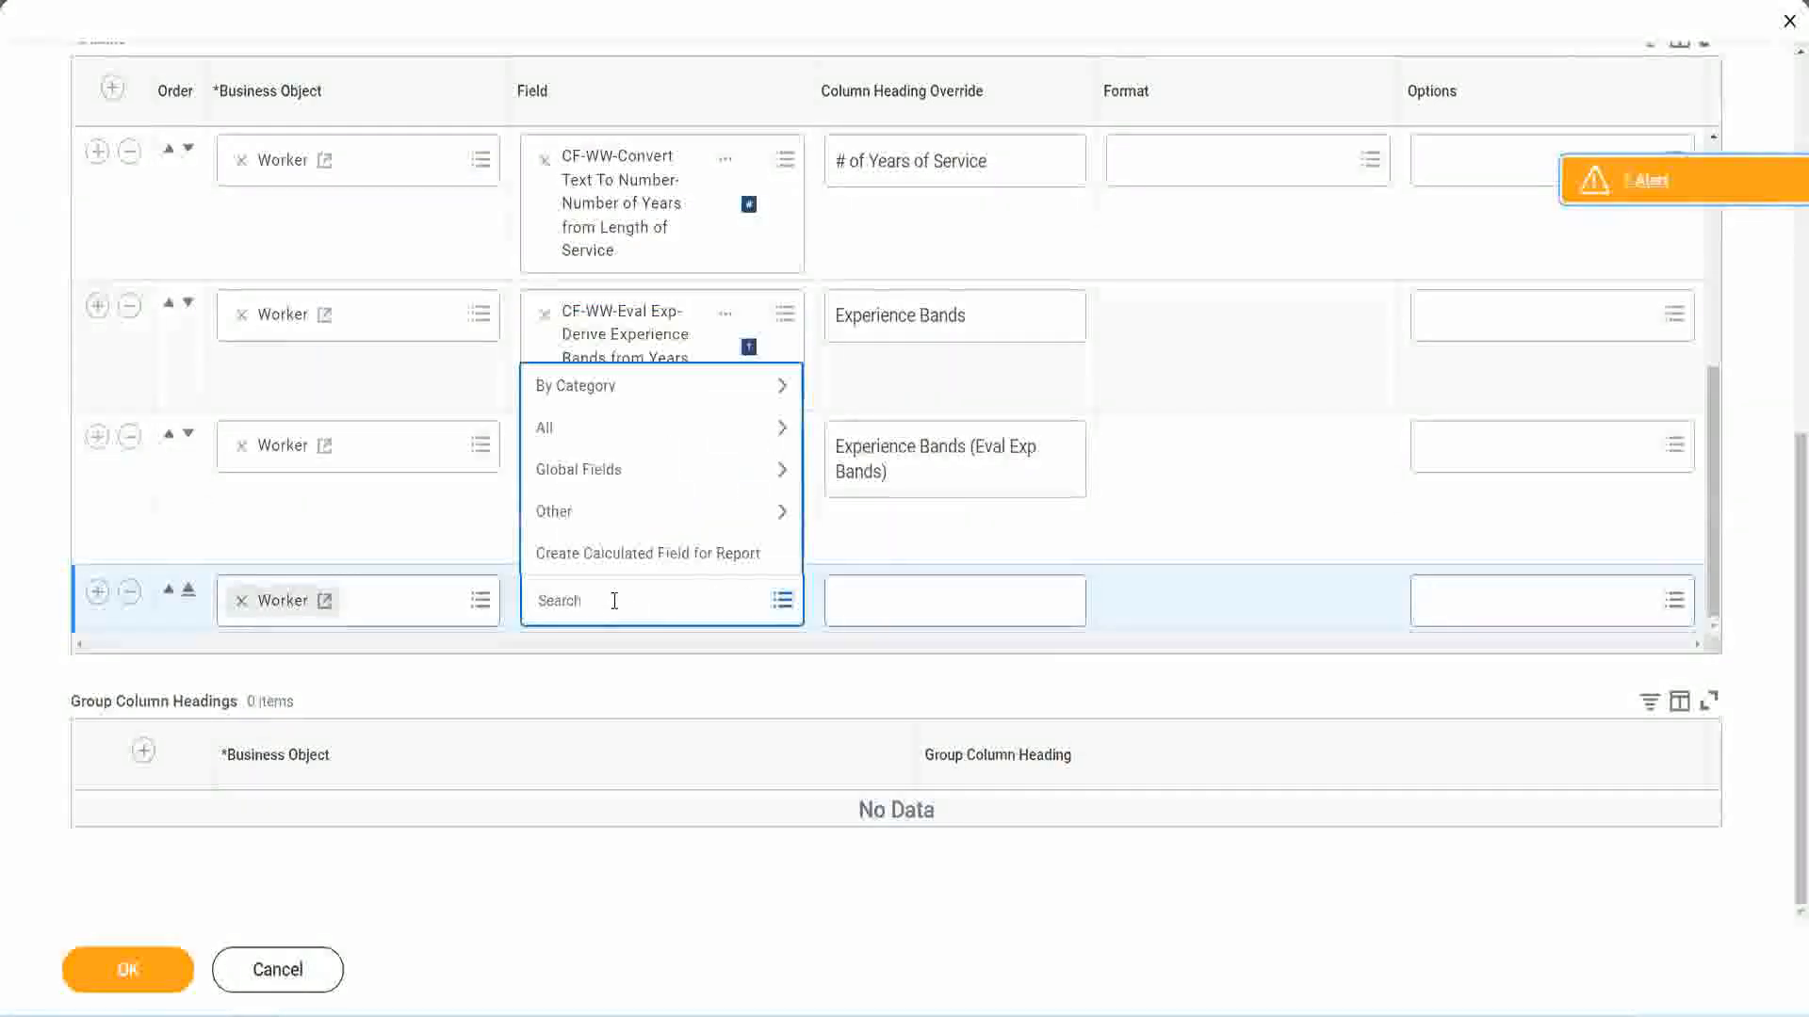
{"action": "key", "text": "ctrl+v"}
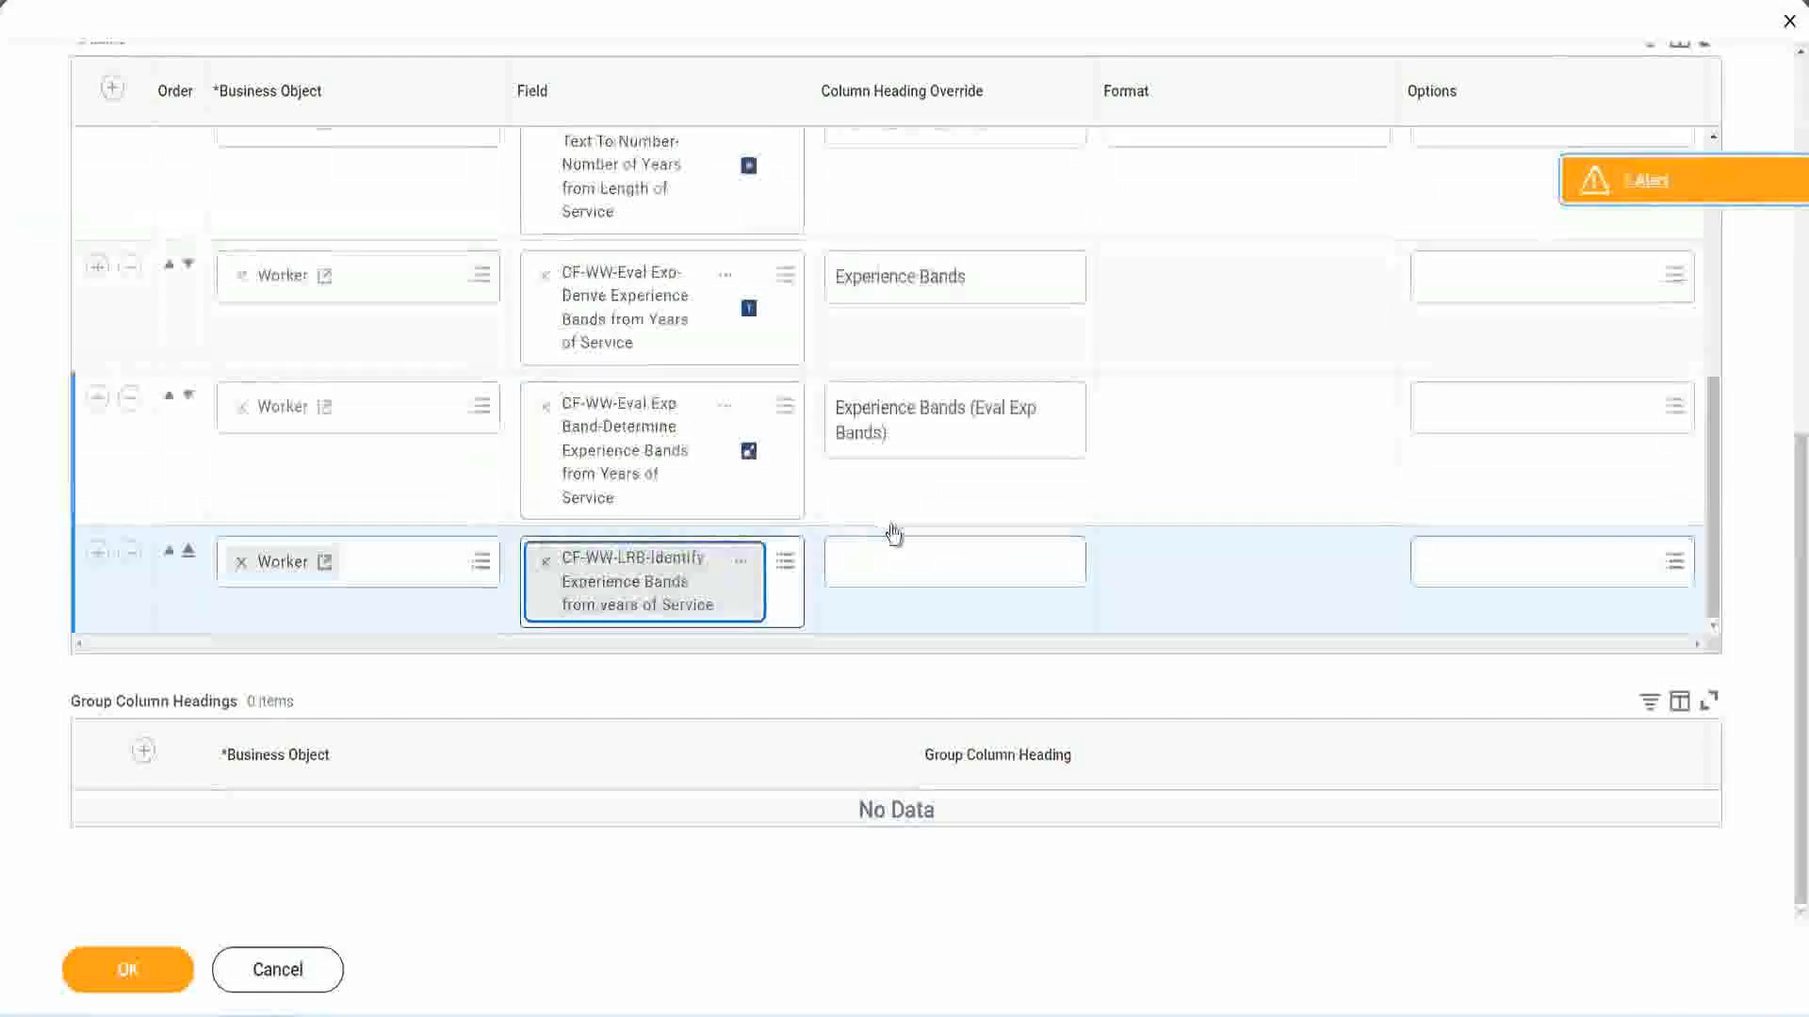
- Set the column heading override of the CF-WW-LRB-Identify Experience Bands field to "Experience Bands (LRB)" and save the report
{"action": "left_click", "coordinate": [901, 551]}
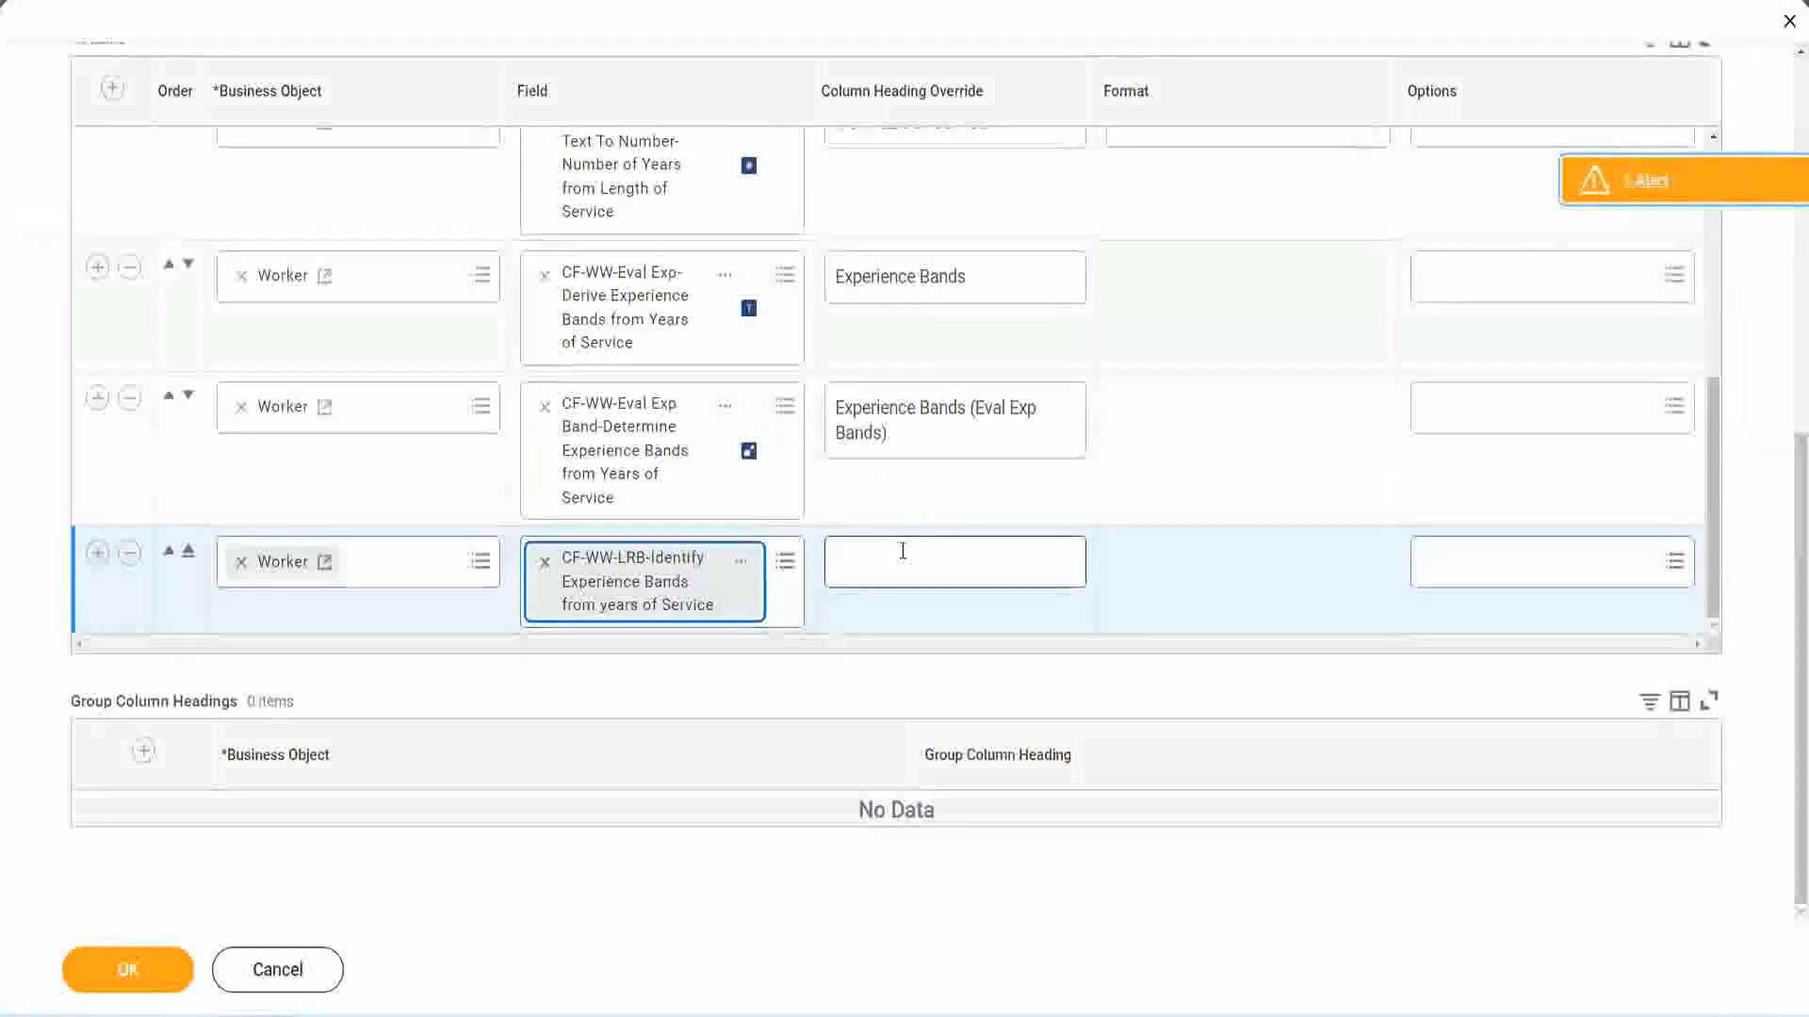
{"action": "type", "text": "Ex"}
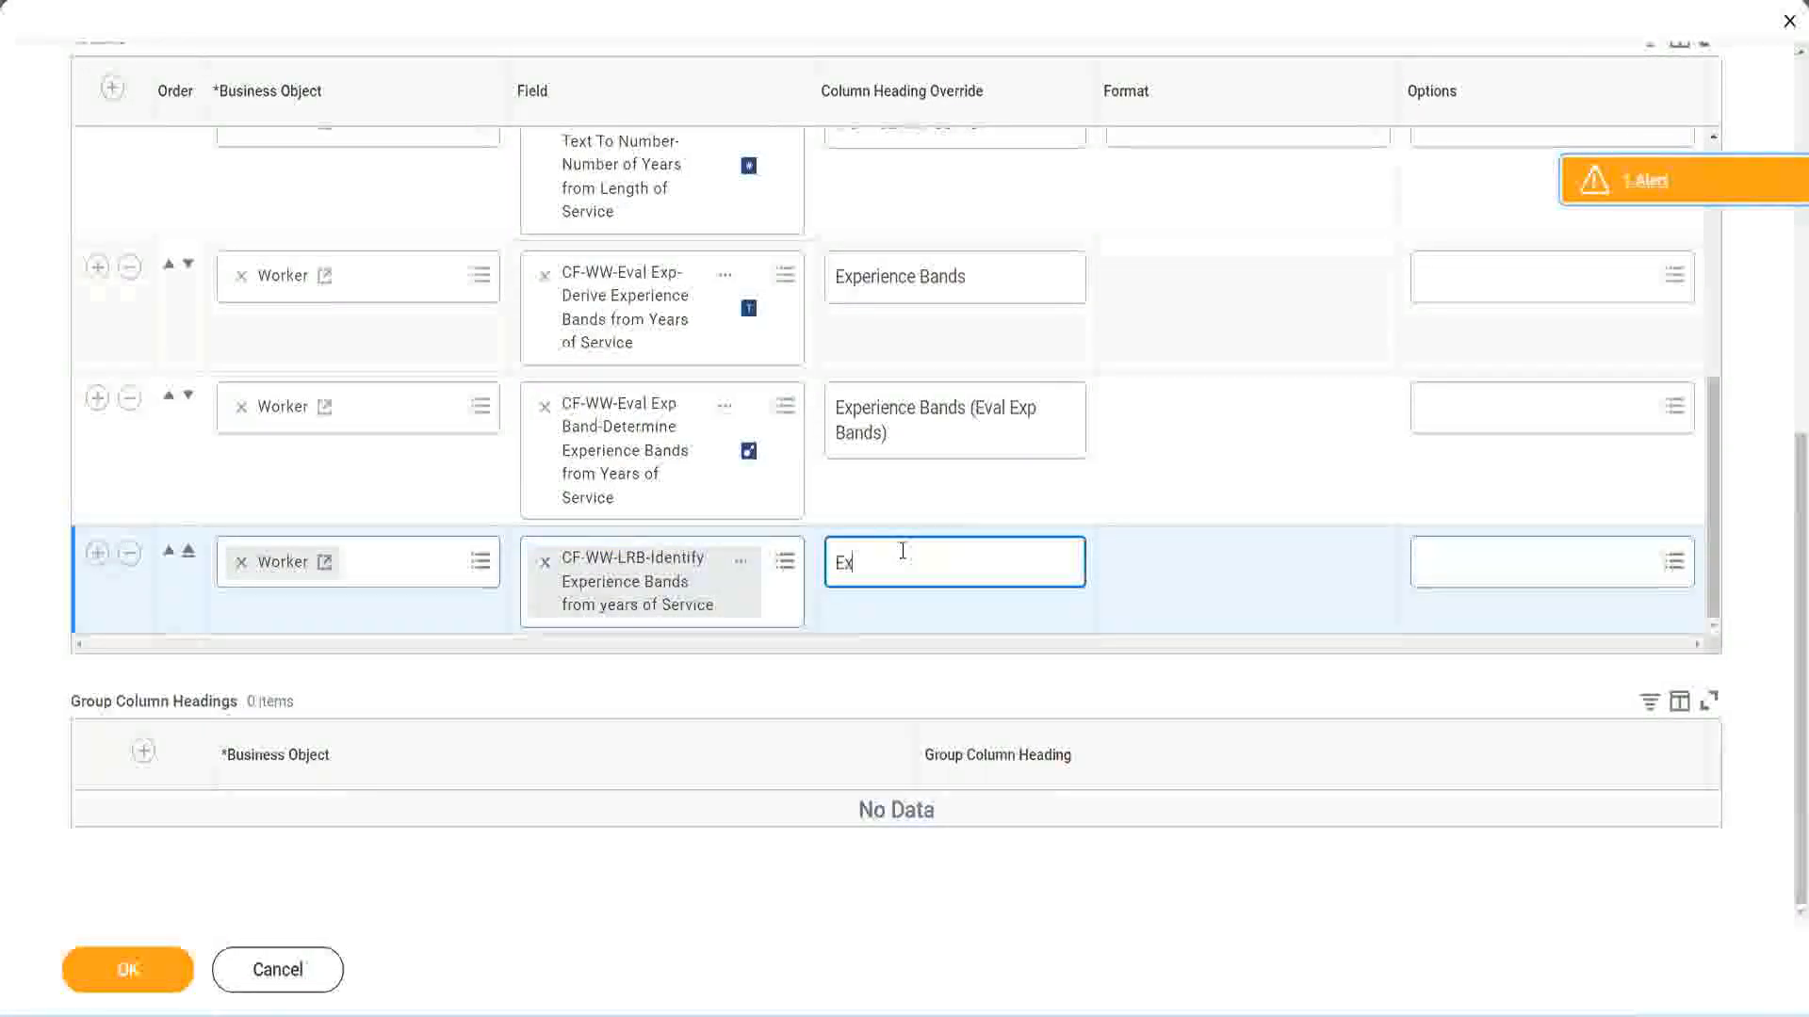
{"action": "type", "text": "pernenc"}
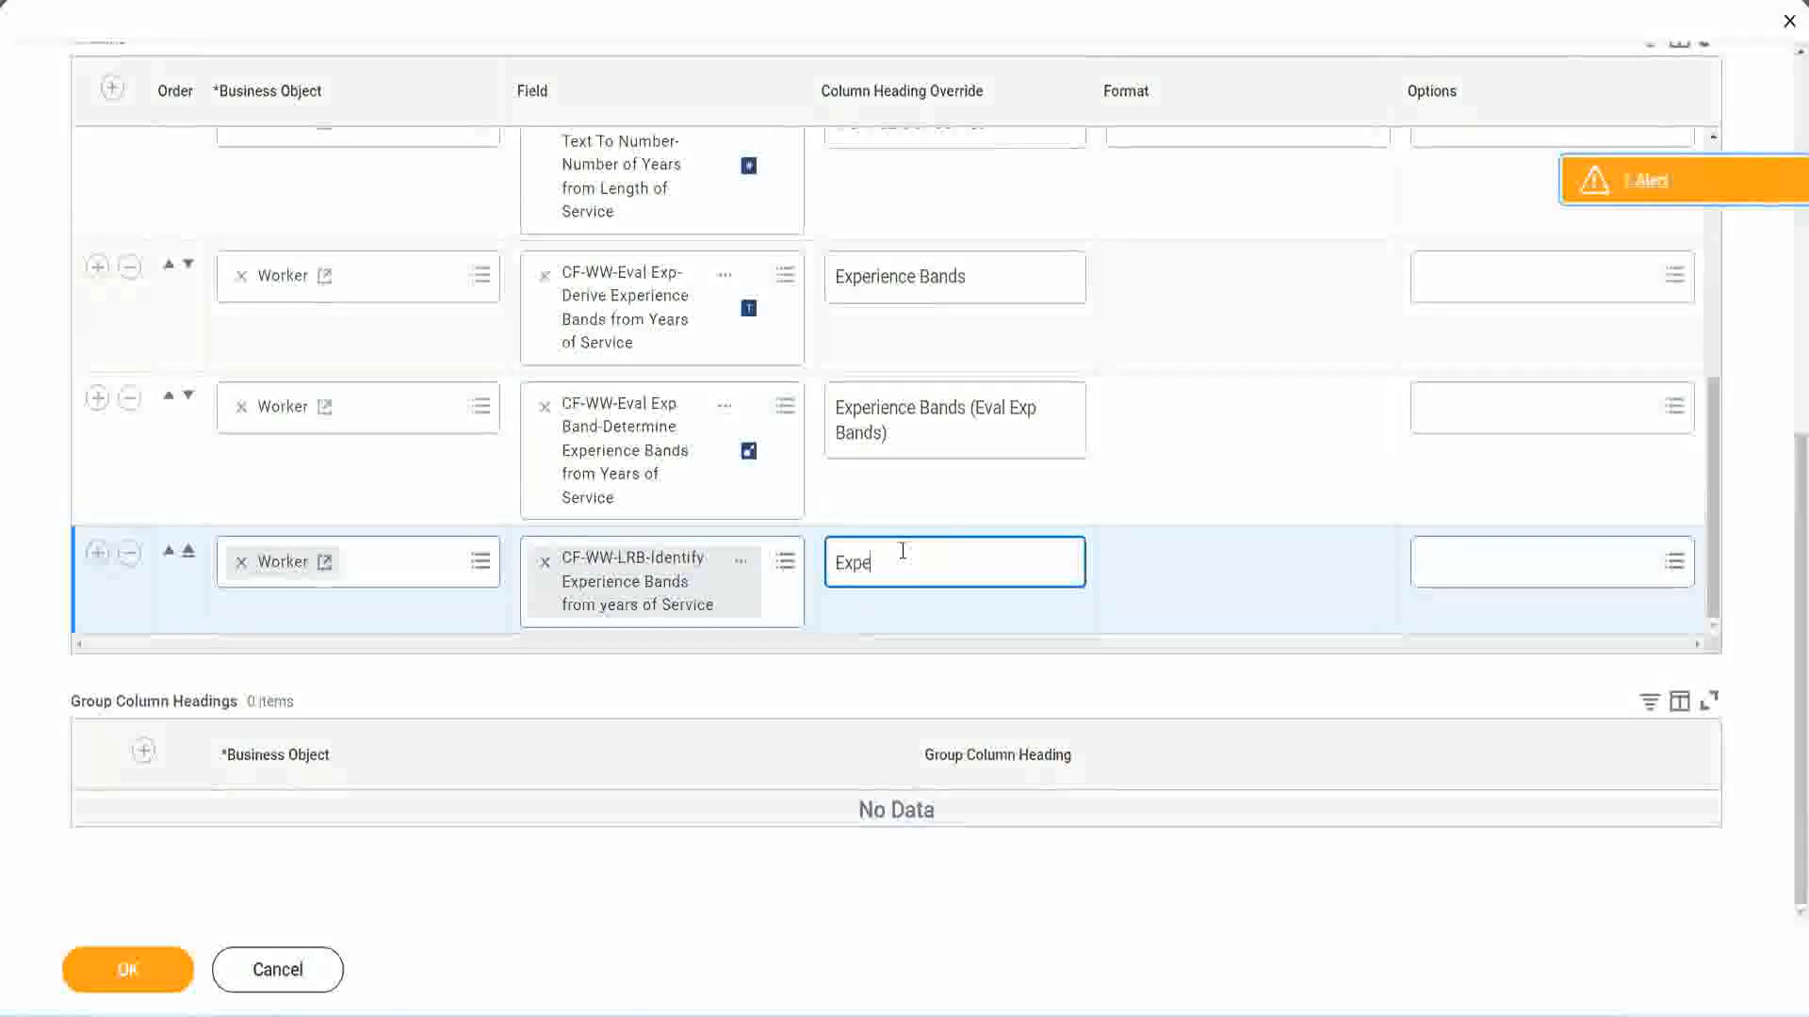
{"action": "key", "text": "BackSpace"}
{"action": "key", "text": "BackSpace"}
{"action": "key", "text": "BackSpace"}
{"action": "key", "text": "BackSpace"}
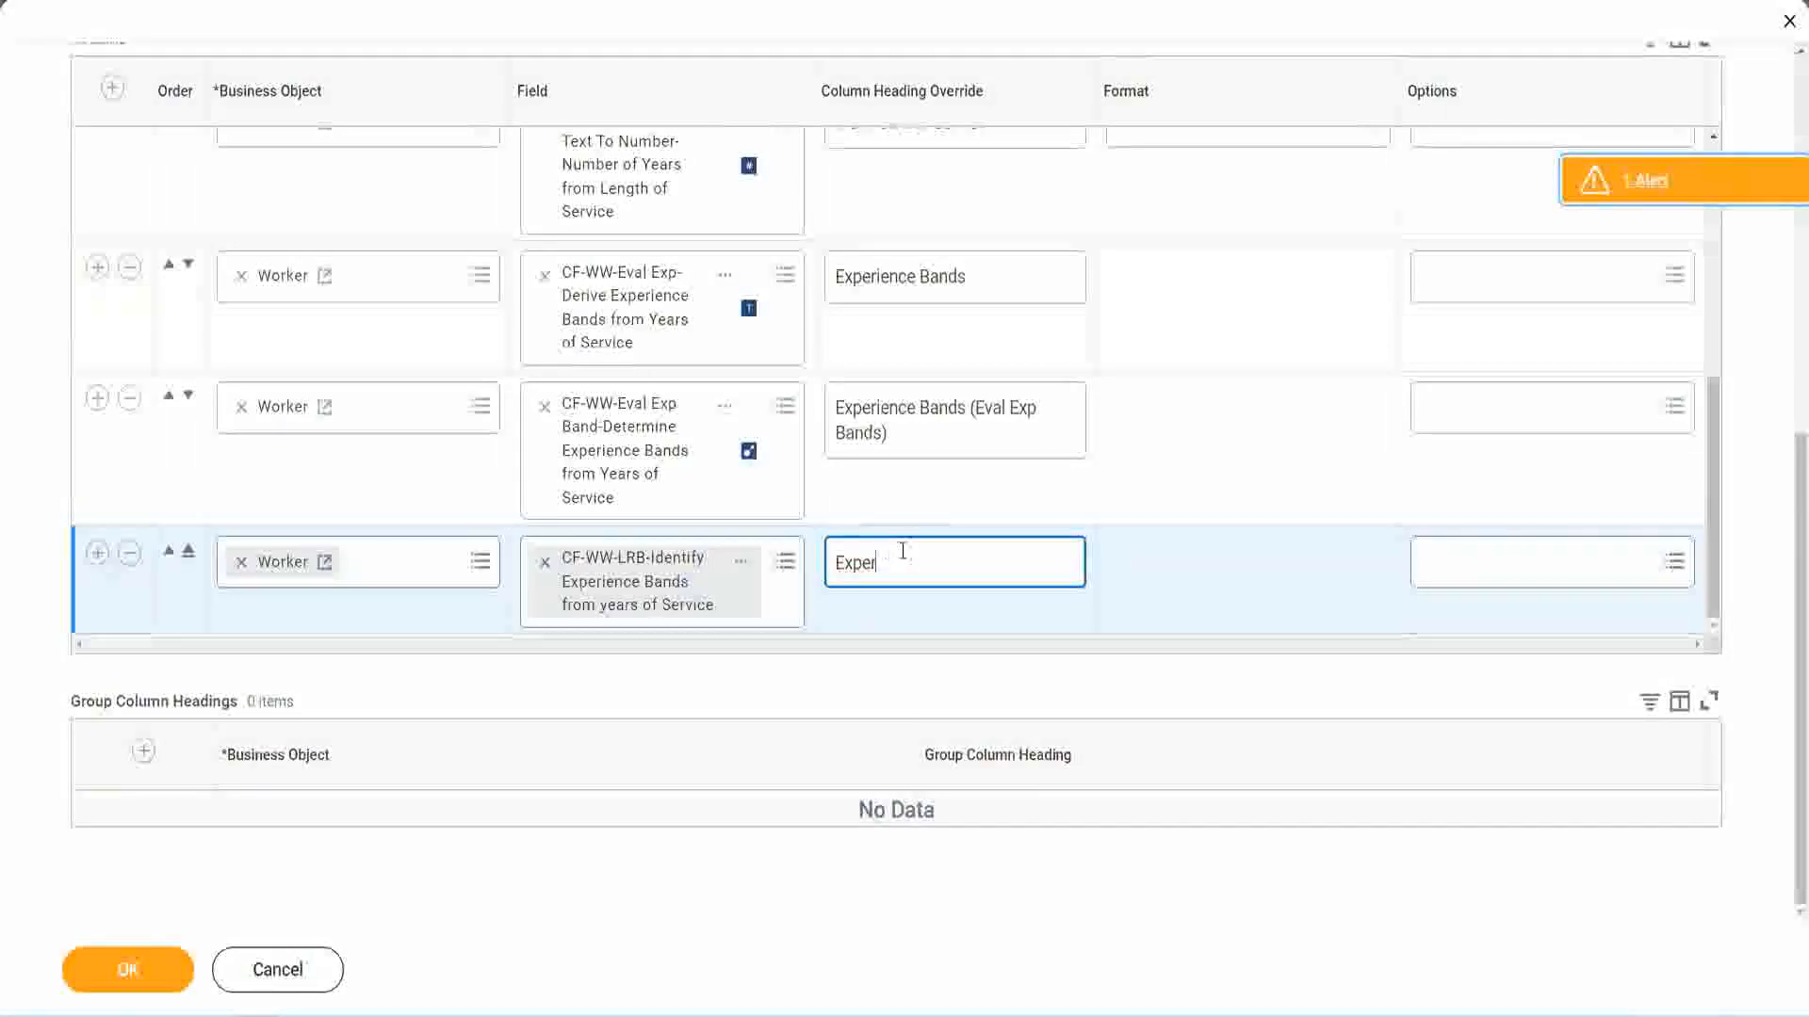
{"action": "type", "text": "ience Band"}
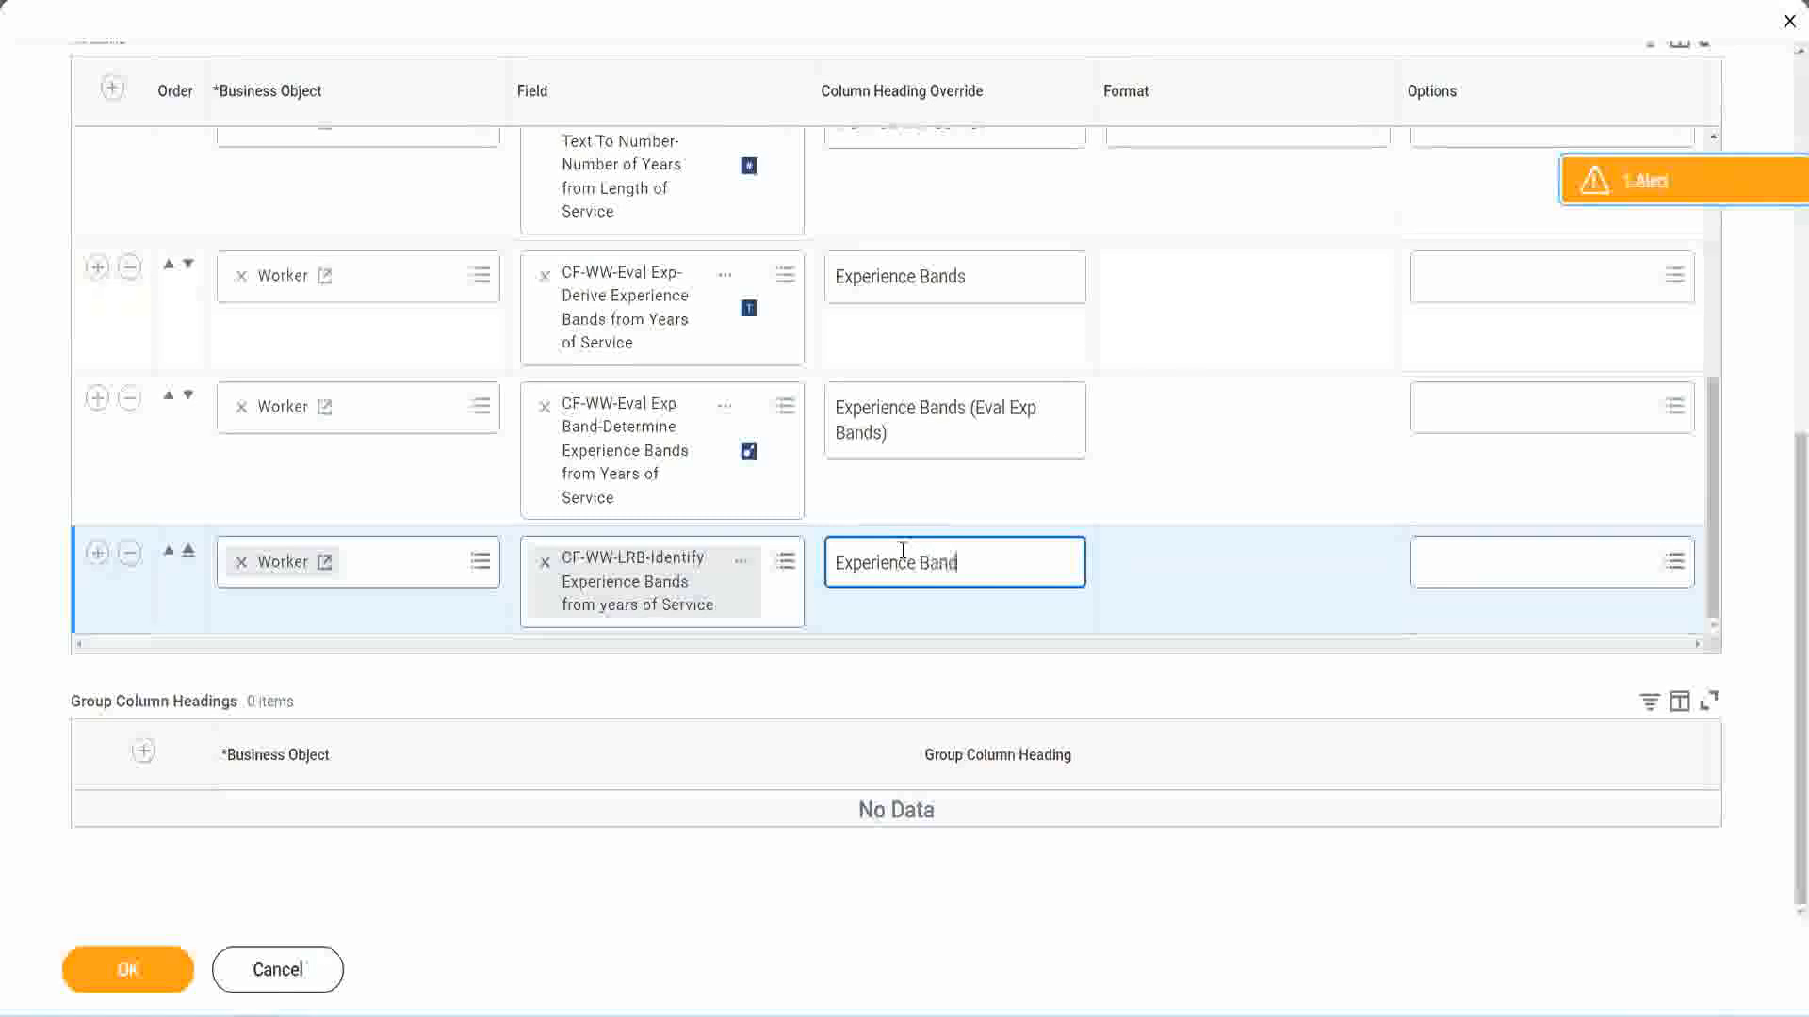
{"action": "type", "text": "s (LRB)"}
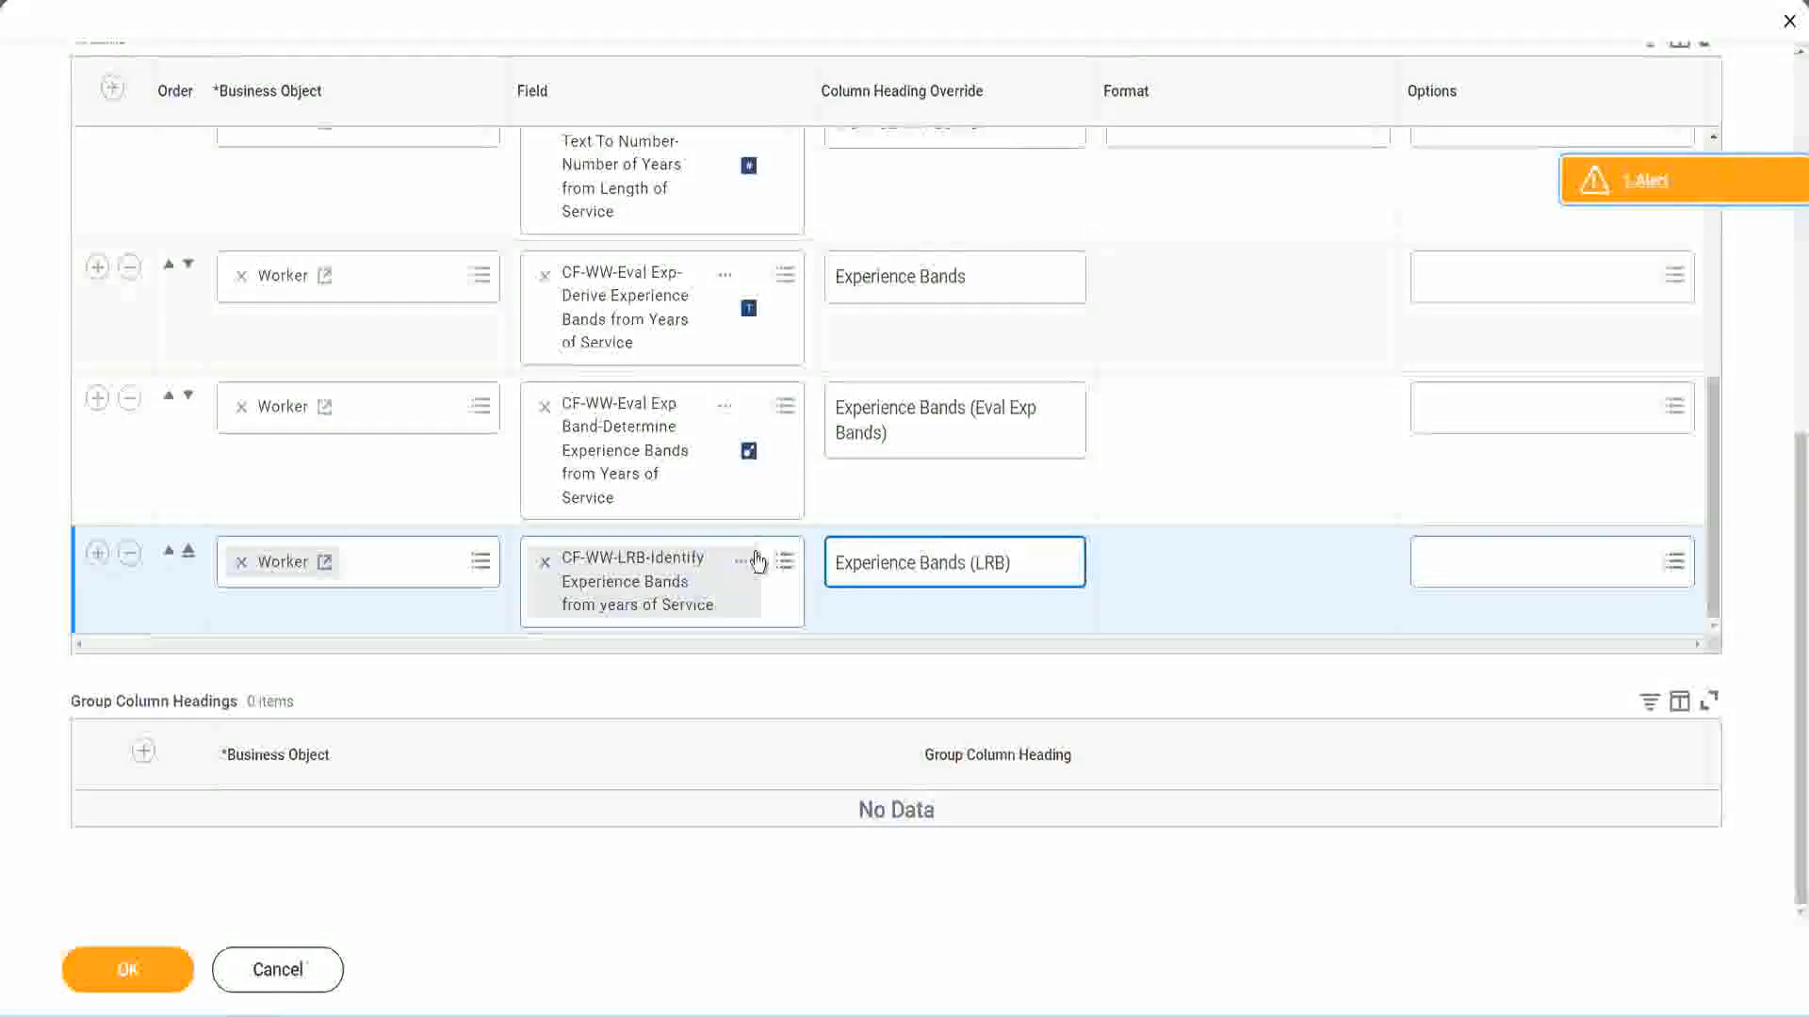
{"action": "left_click", "coordinate": [158, 984]}
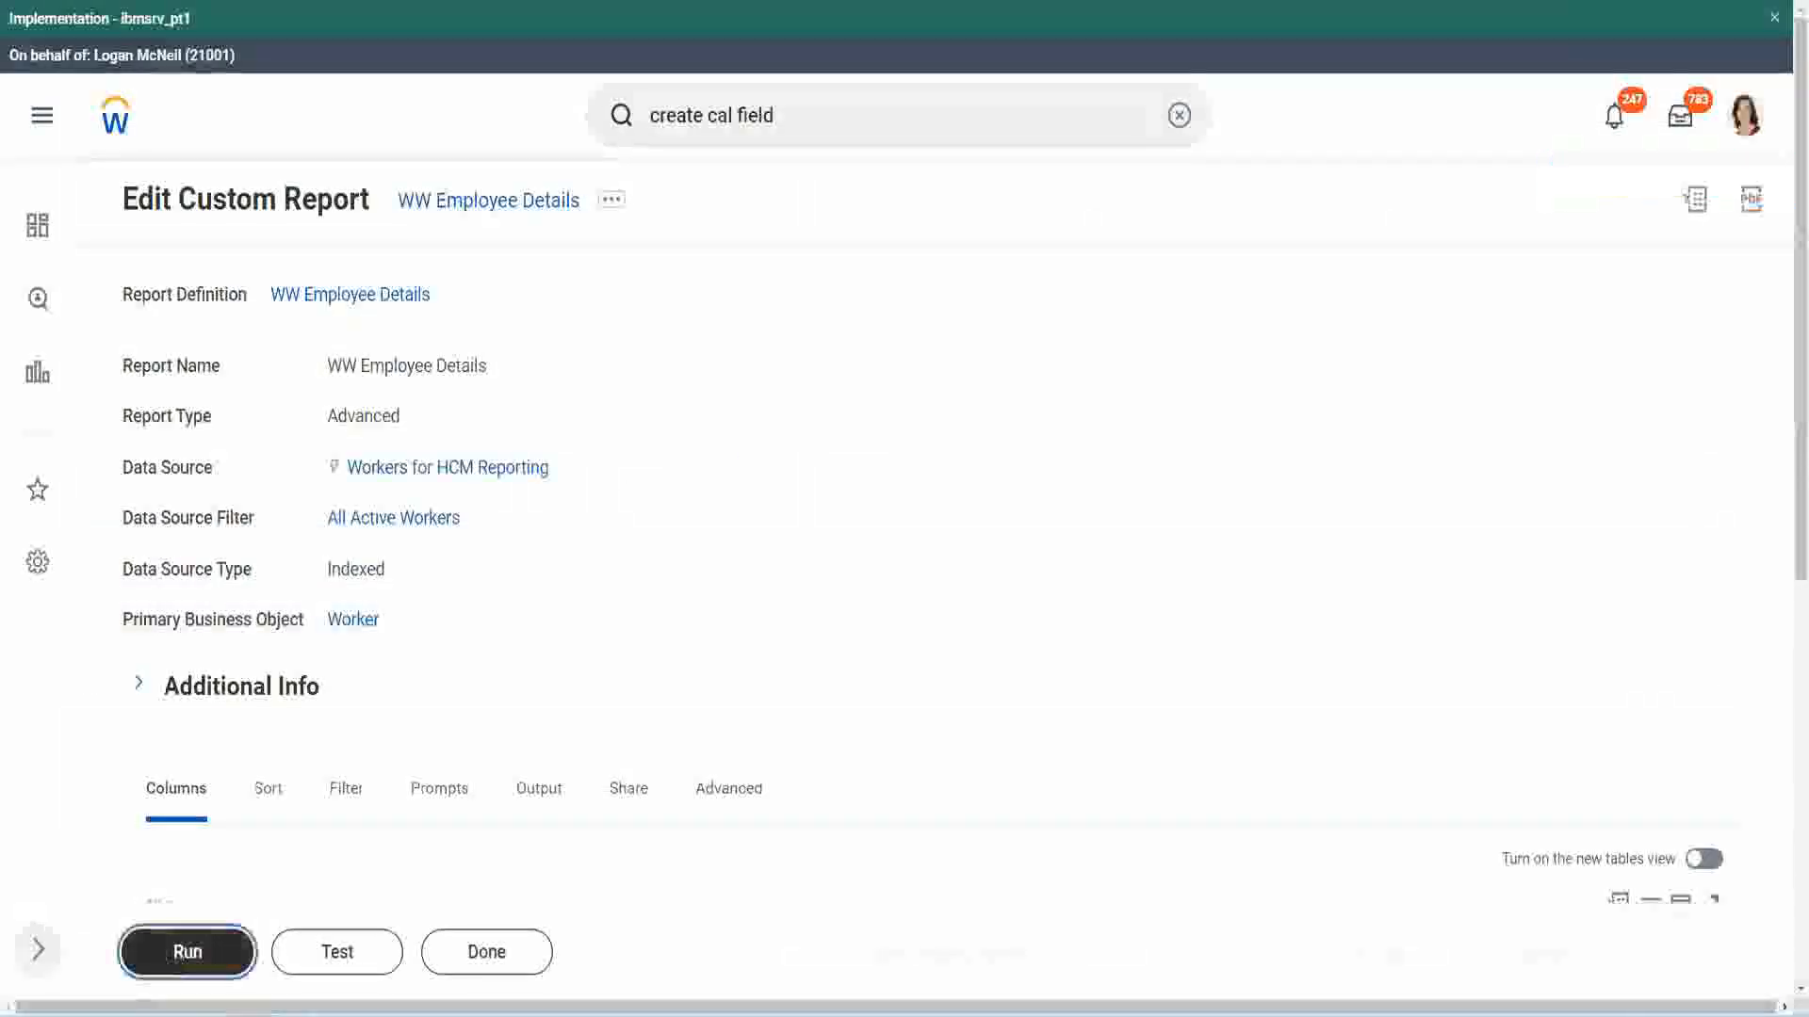
- Run the WW Employee Details report with all prompts left blank and compare the three experience band columns across the workers
{"action": "left_click", "coordinate": [143, 940]}
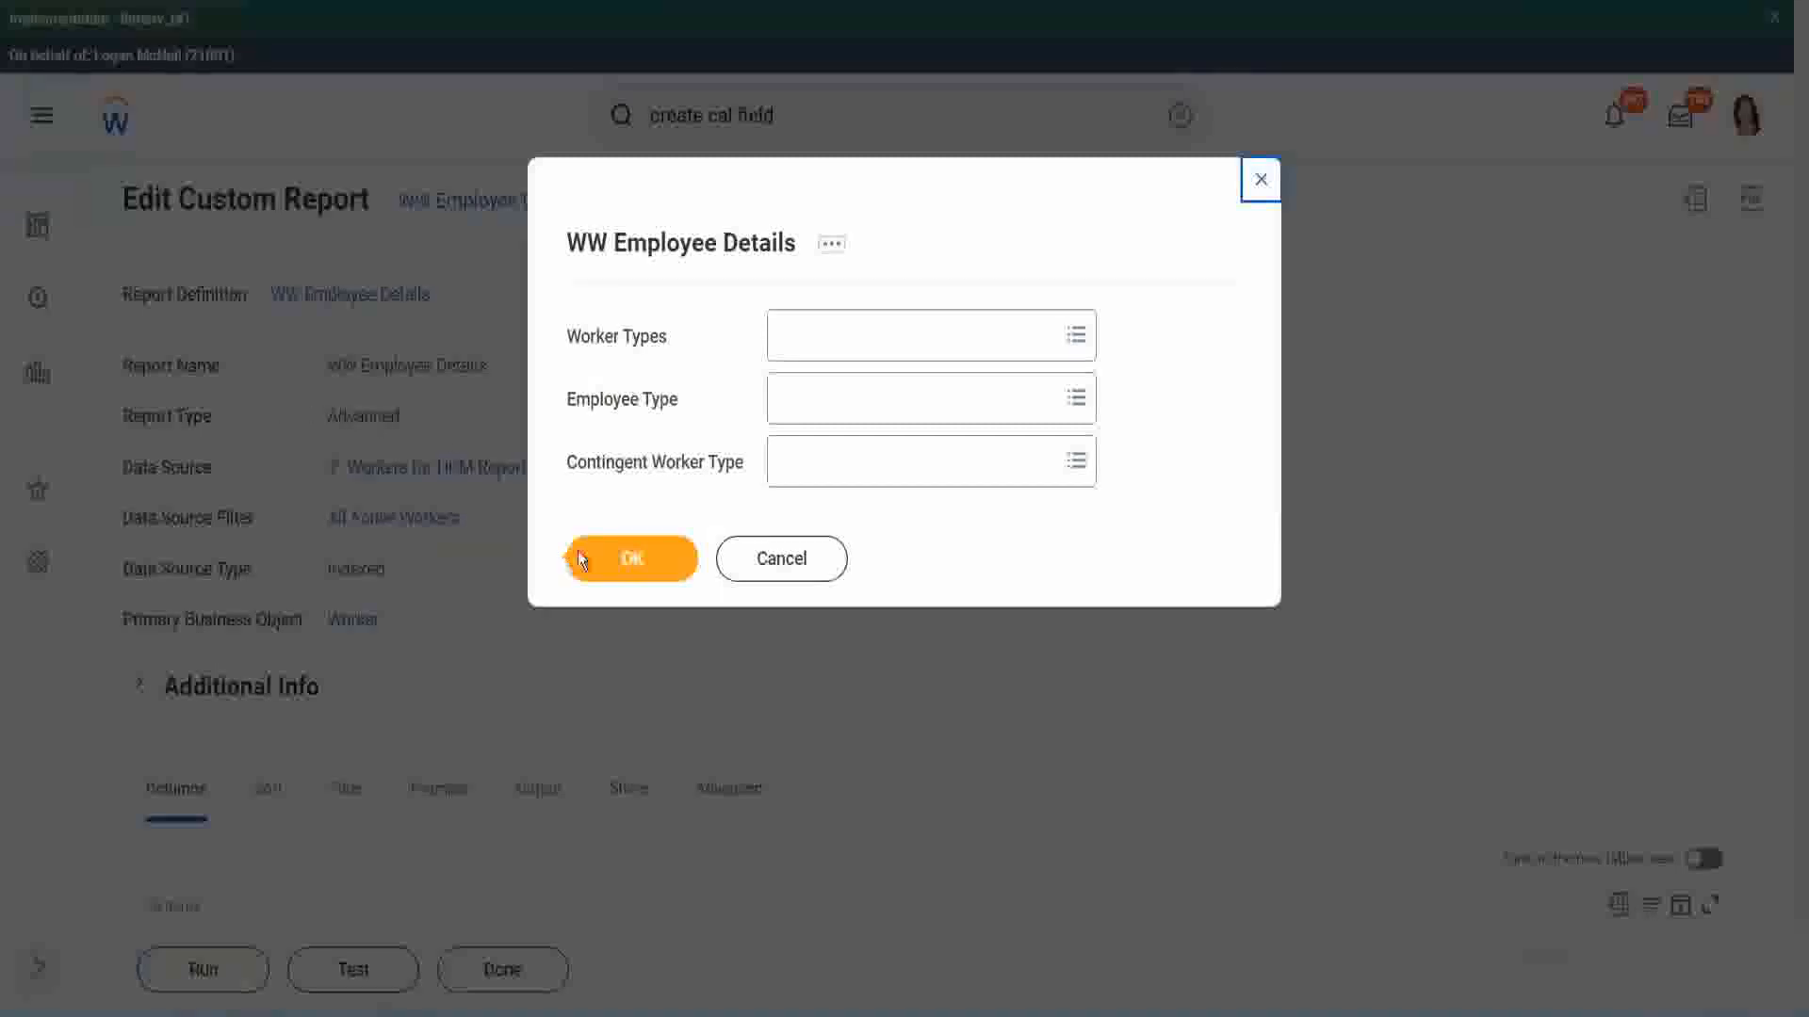
{"action": "left_click", "coordinate": [642, 563]}
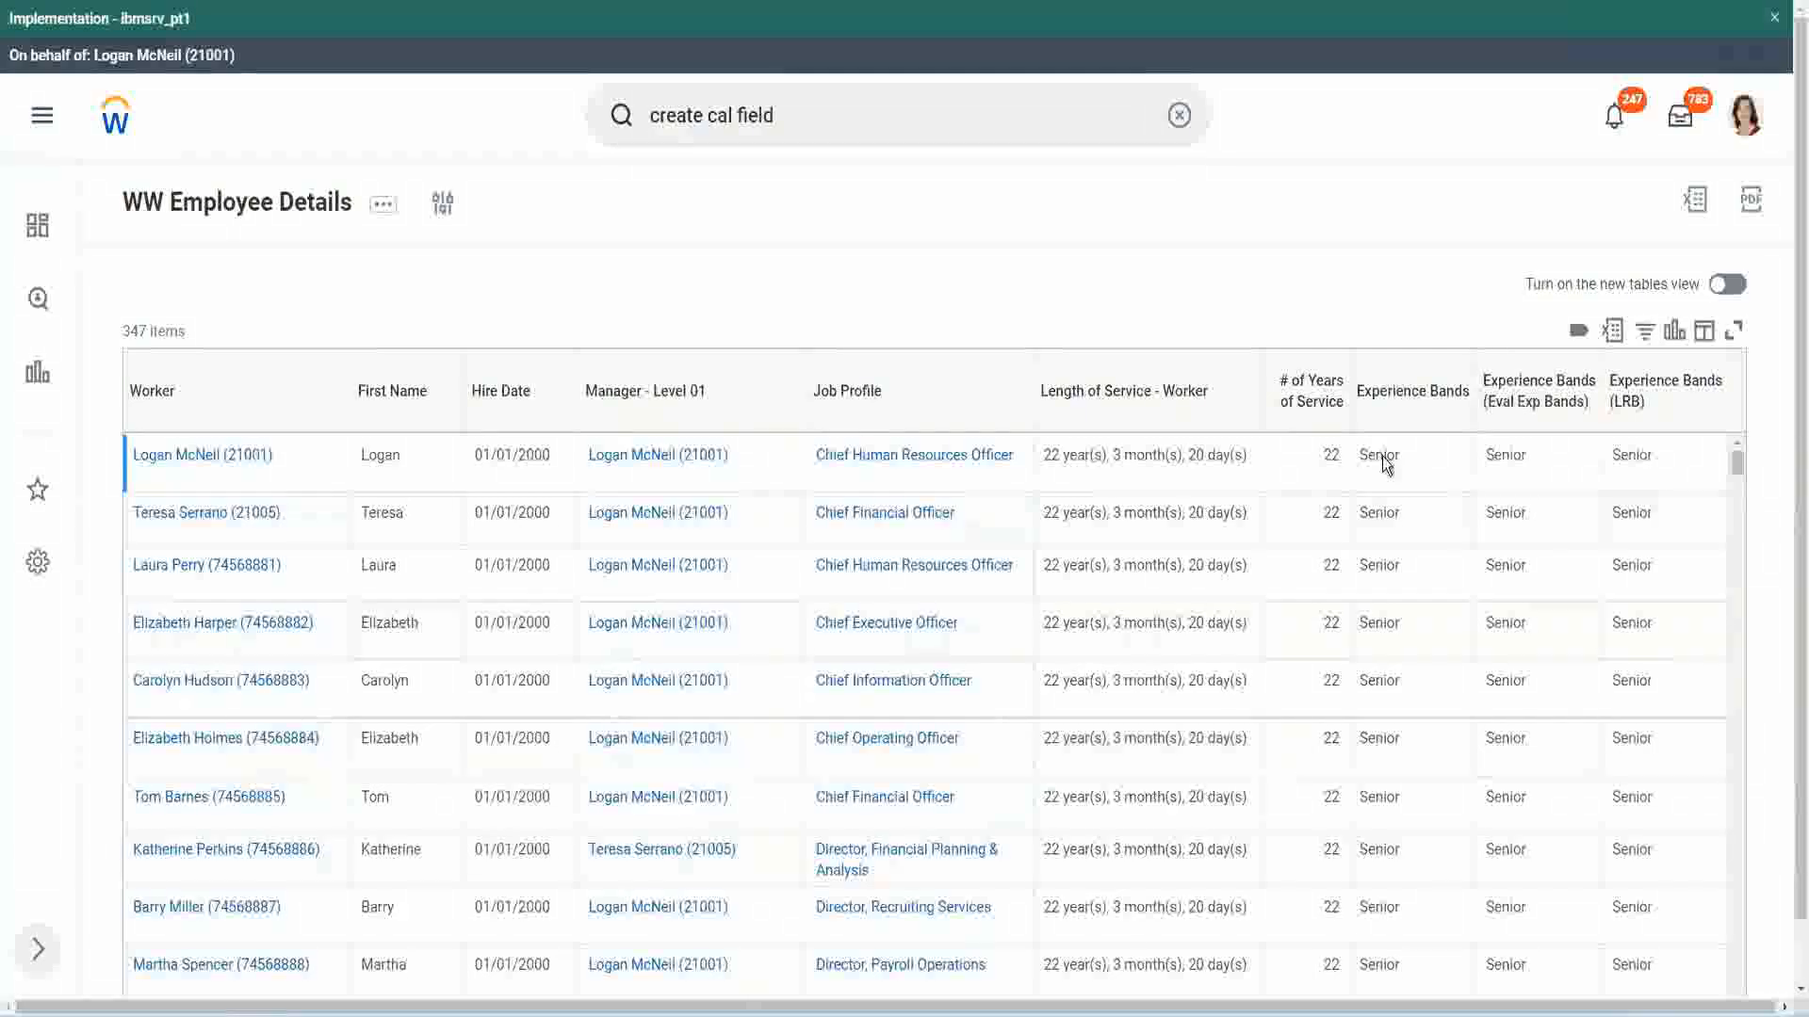
{"action": "double_click", "coordinate": [1382, 456]}
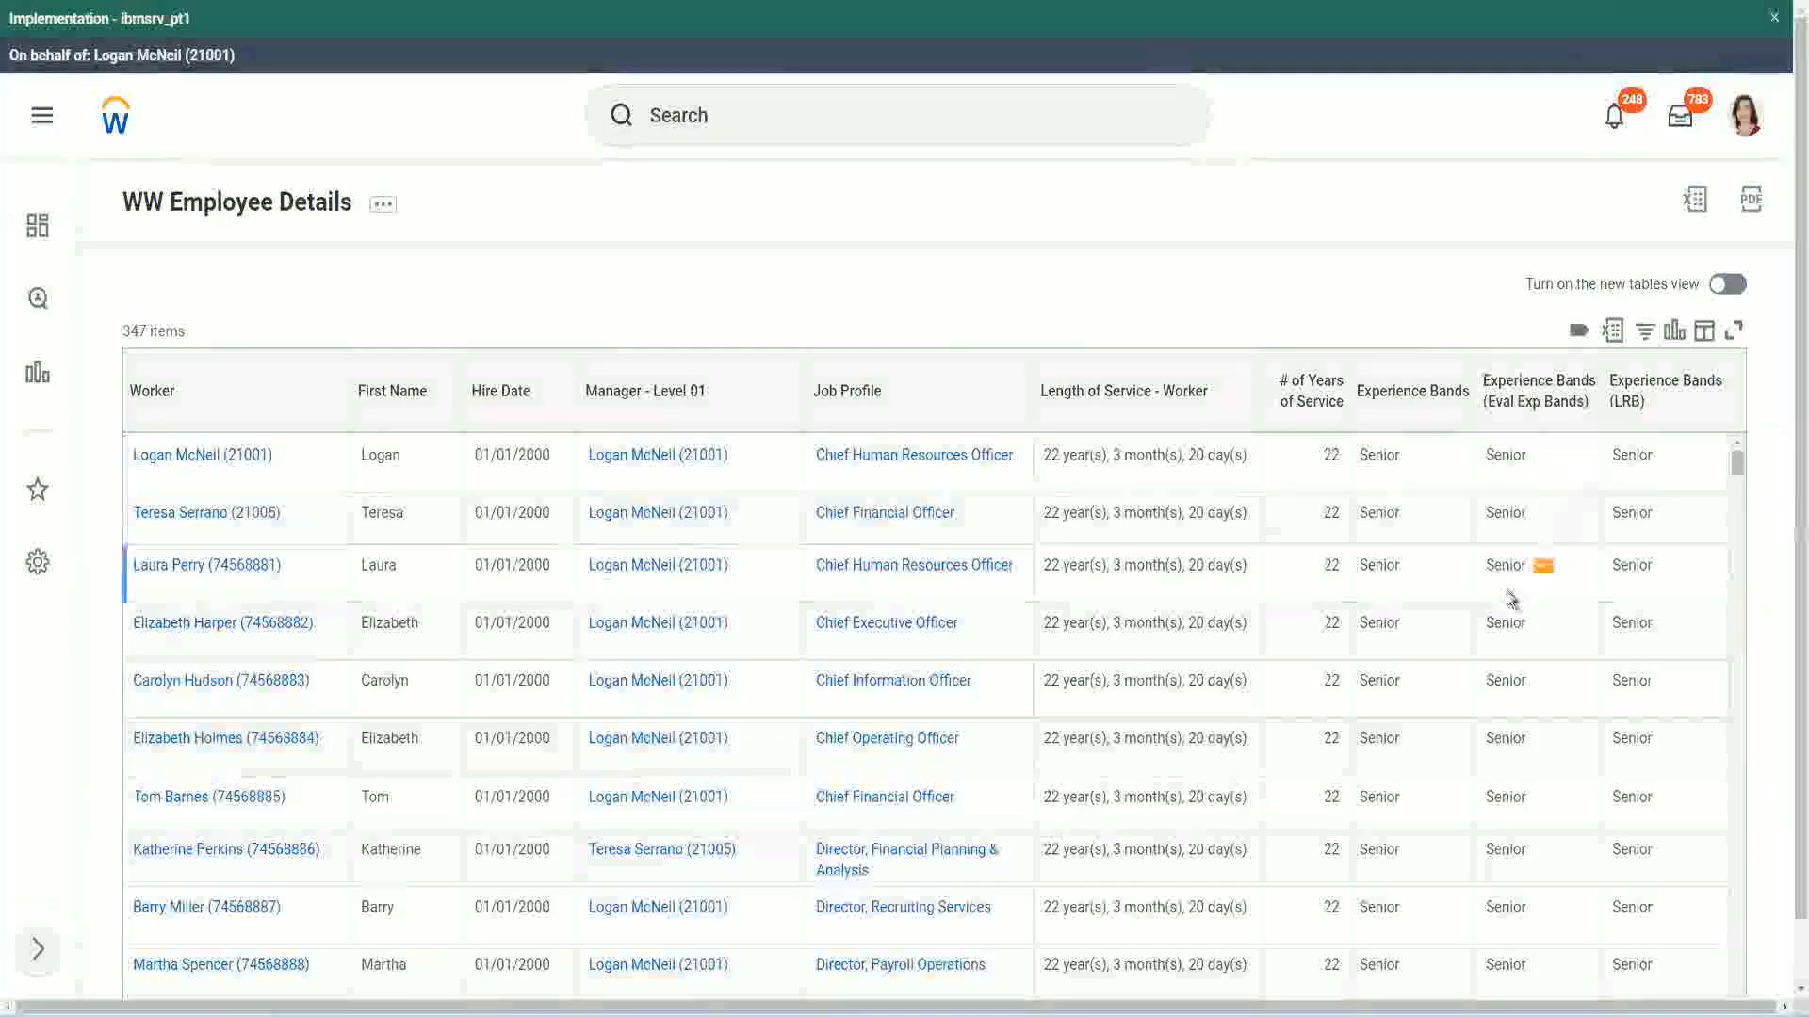
{"action": "scroll", "coordinate": [1505, 592], "scroll_direction": "down", "scroll_amount": 10}
{"action": "scroll", "coordinate": [1498, 641], "scroll_direction": "down", "scroll_amount": 3}
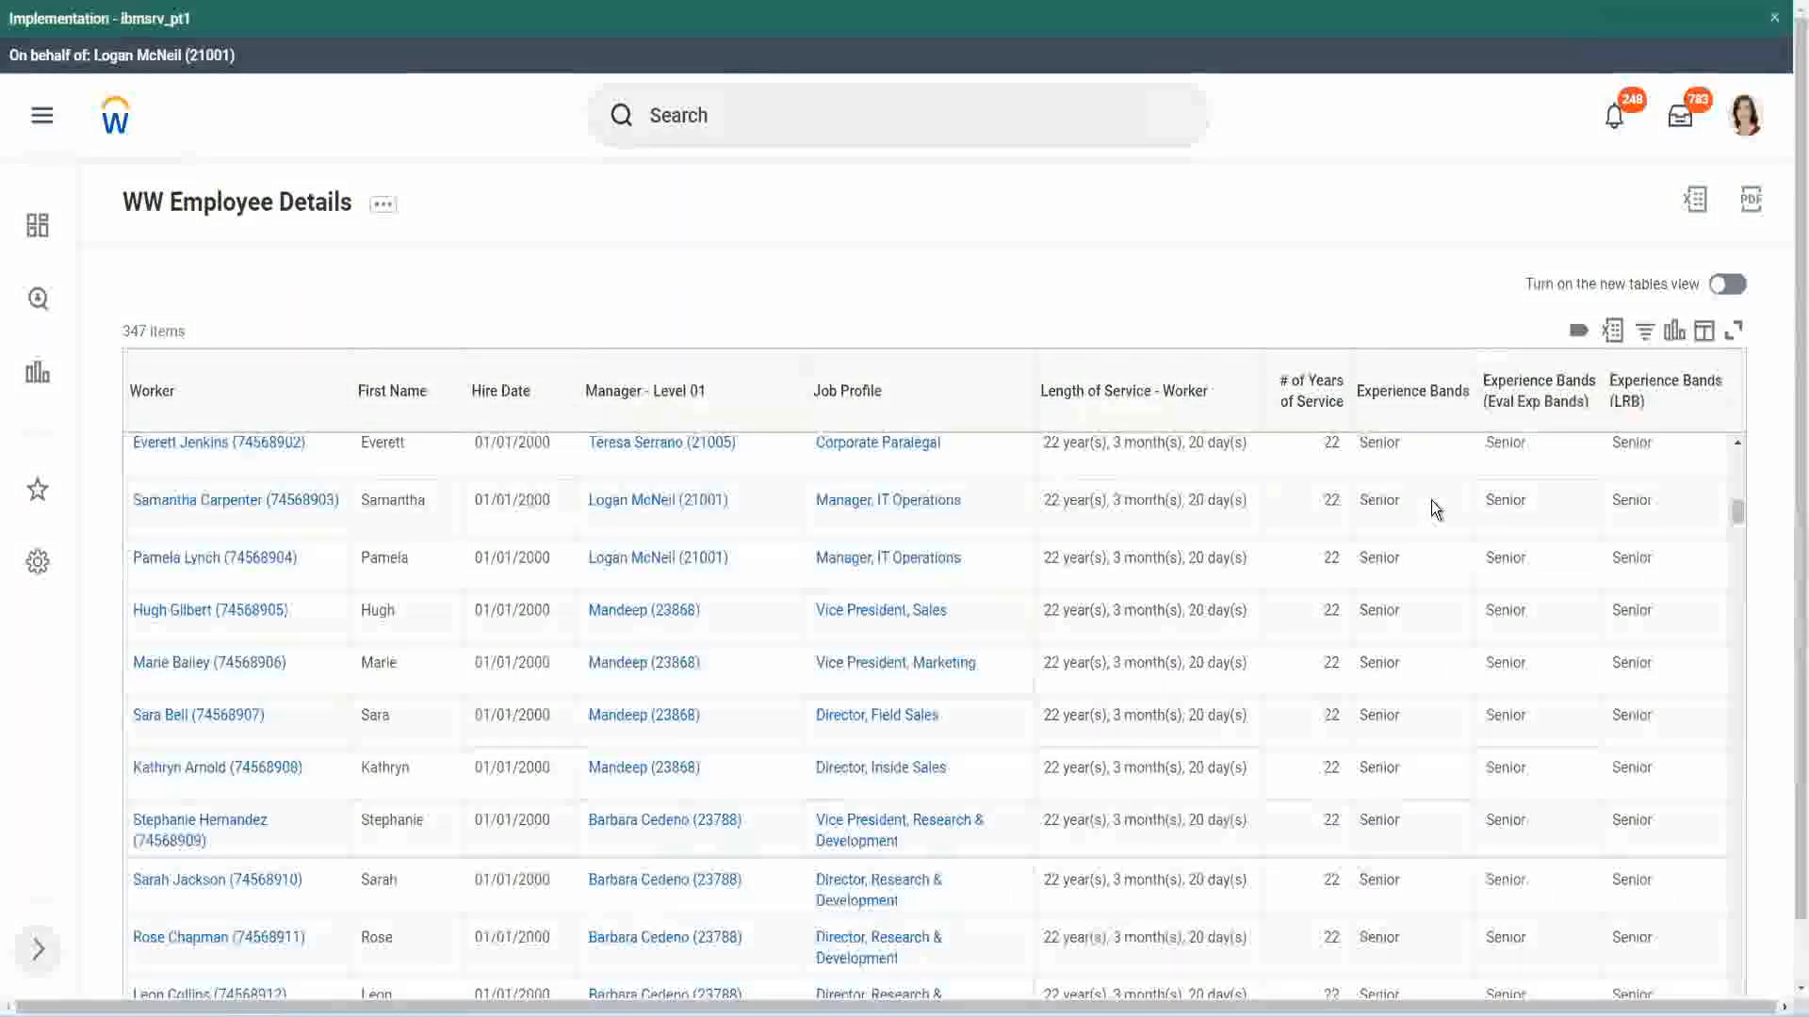
{"action": "scroll", "coordinate": [1423, 772], "scroll_direction": "down", "scroll_amount": 3}
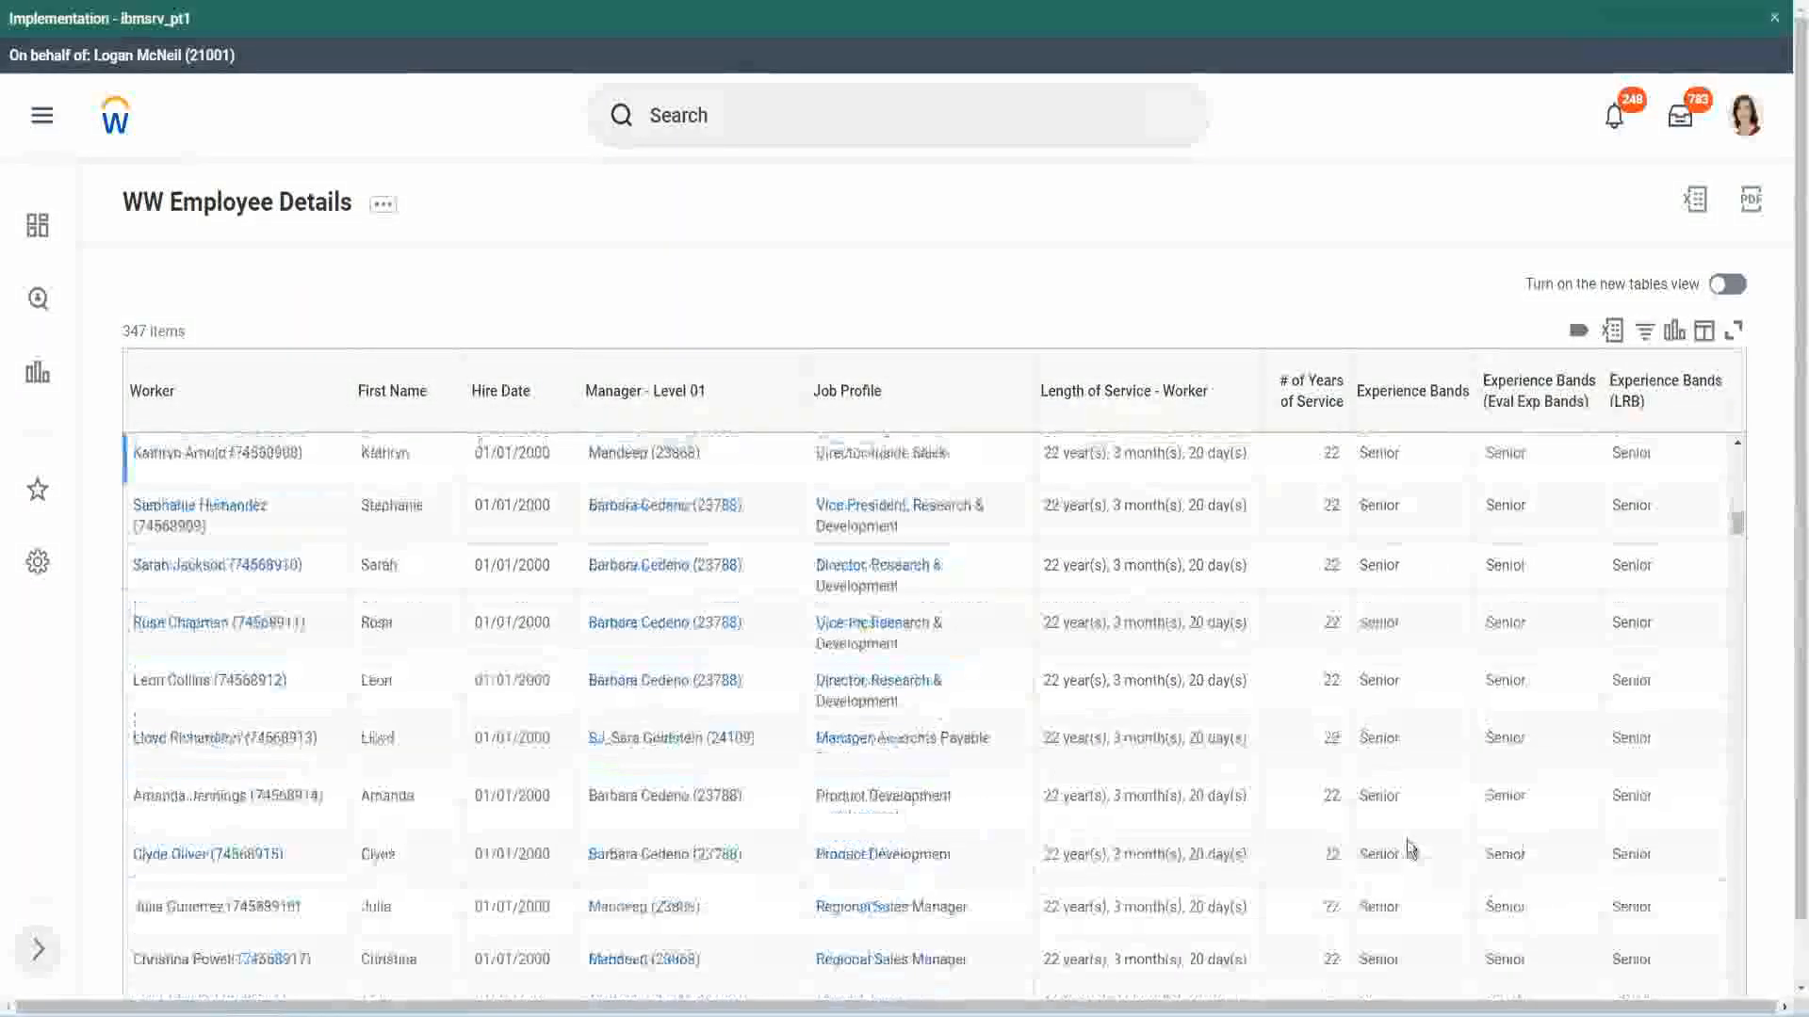
{"action": "scroll", "coordinate": [1415, 676], "scroll_direction": "down", "scroll_amount": 1}
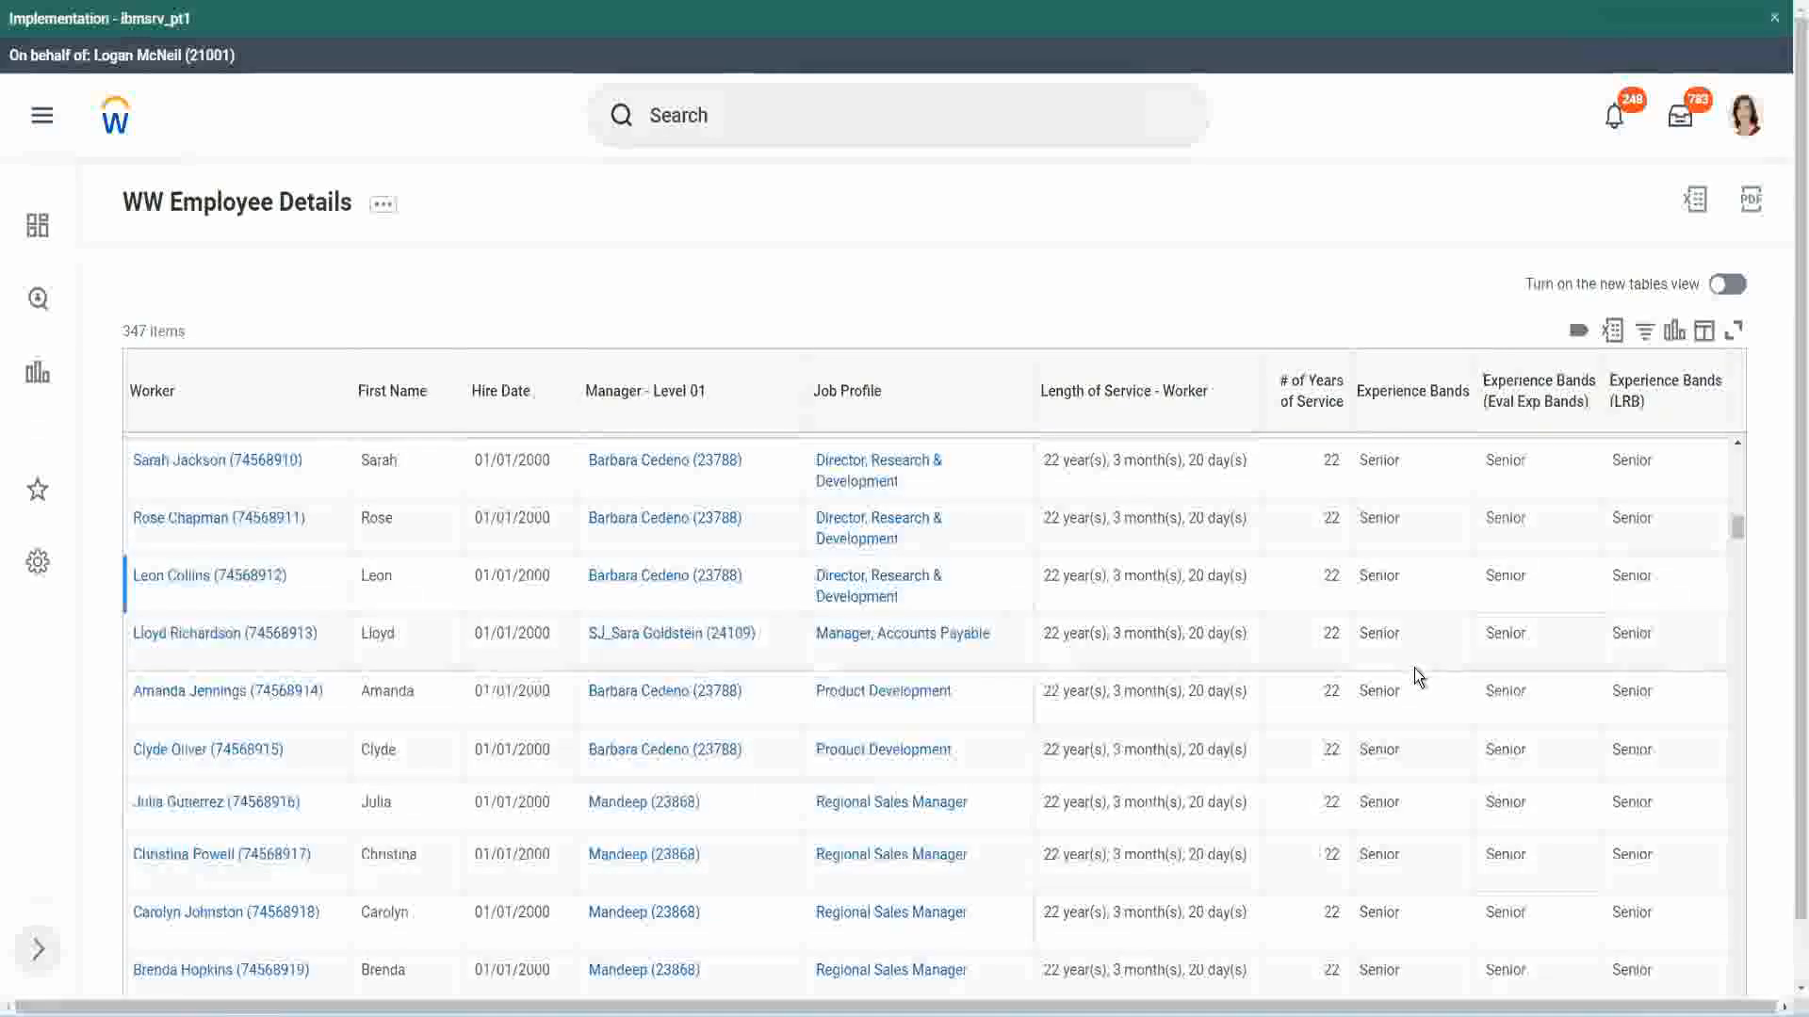